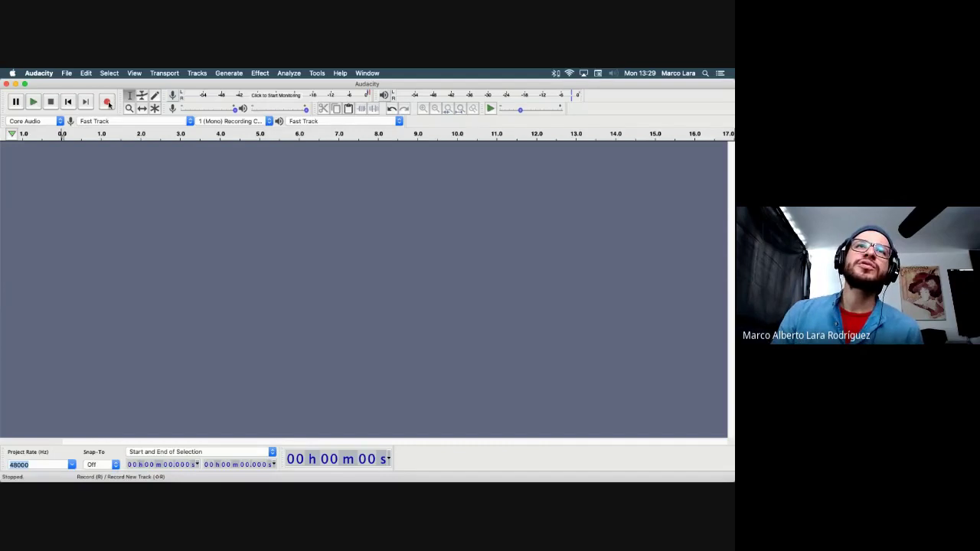
Step: Record a mono voice take about 1 minute 19 seconds long
left_click(108, 102)
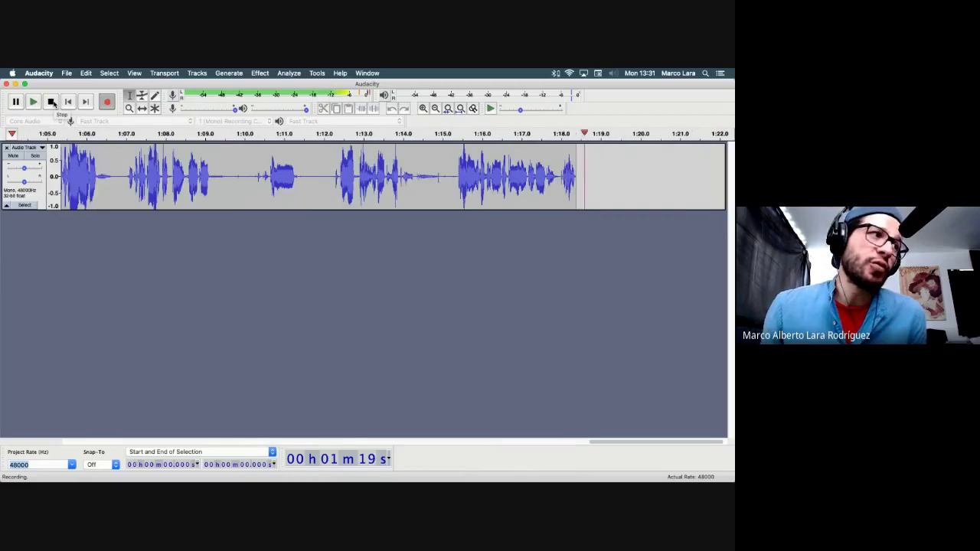
left_click(52, 102)
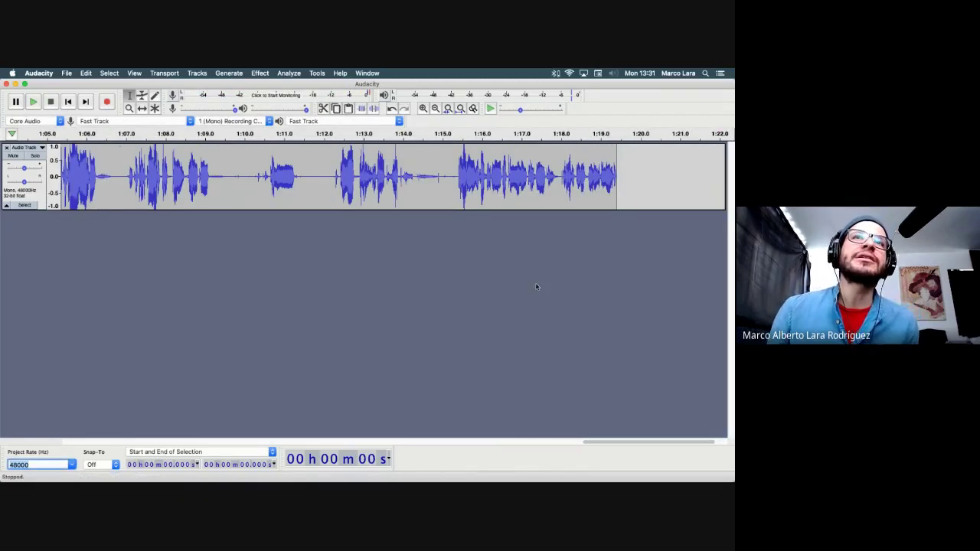
Step: Select the loud passage from about 44 s to 56 s and enlarge the track's height to inspect its waveform
scroll(290, 173, "left", 10)
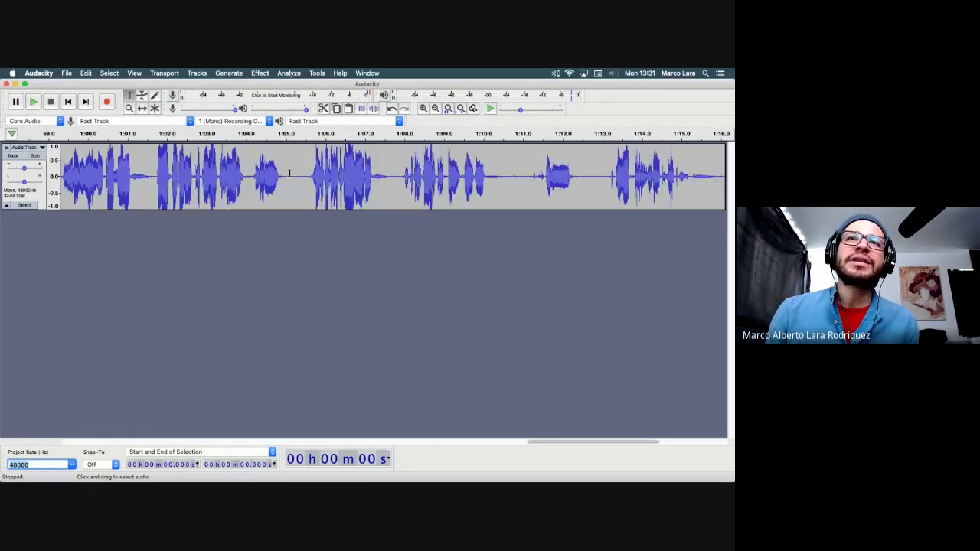
scroll(289, 173, "left", 3)
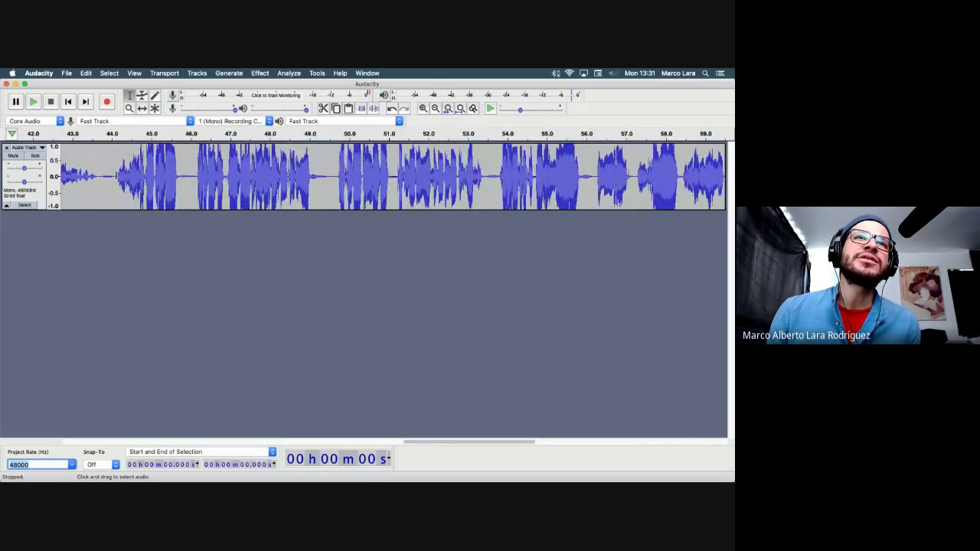
left_click_drag(117, 175, 594, 180)
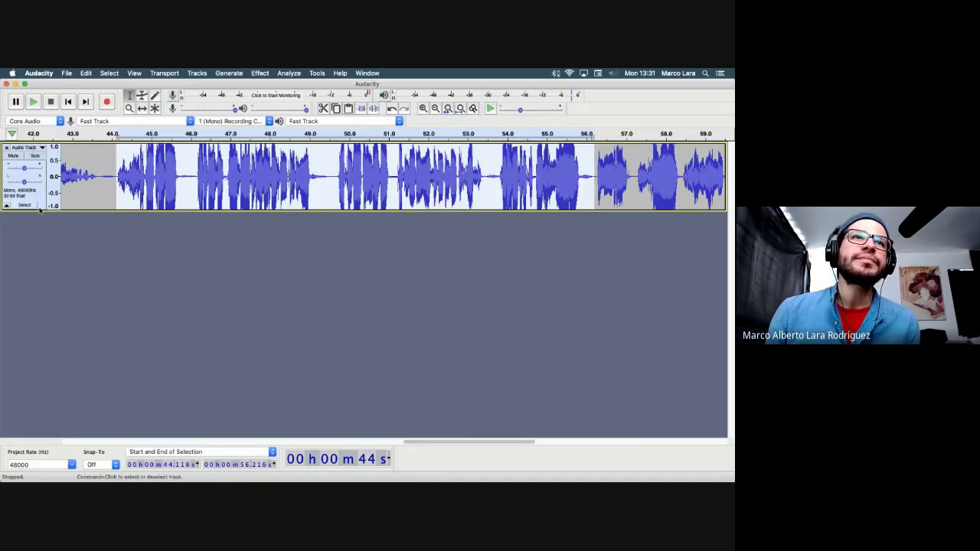
left_click_drag(41, 209, 41, 325)
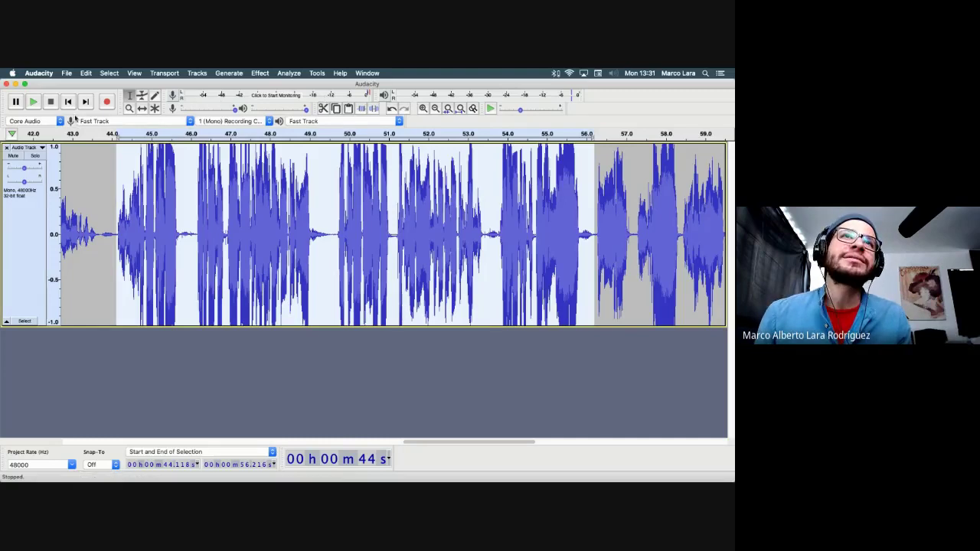
Step: Discard the first take and record a new one of about 1 minute 24 seconds in a slightly taller track
left_click(7, 148)
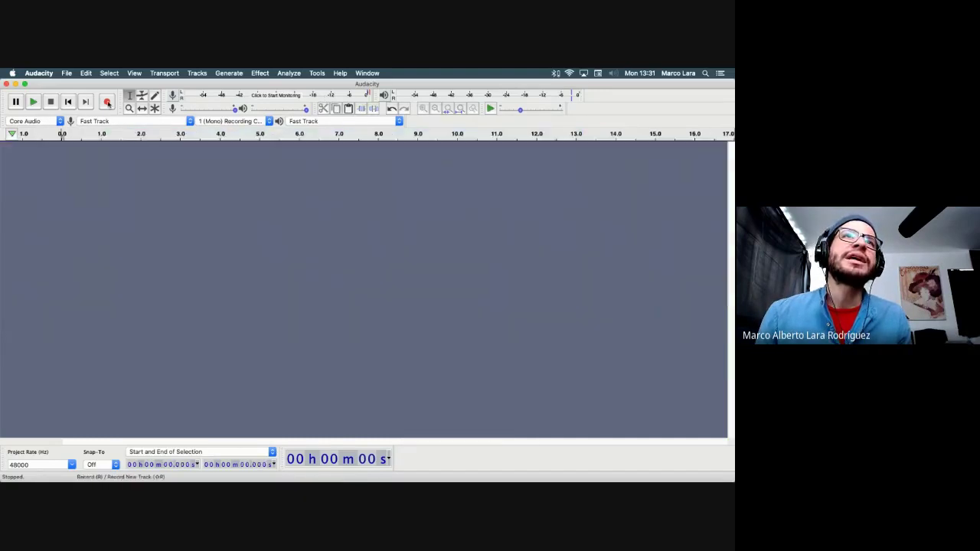
key("r")
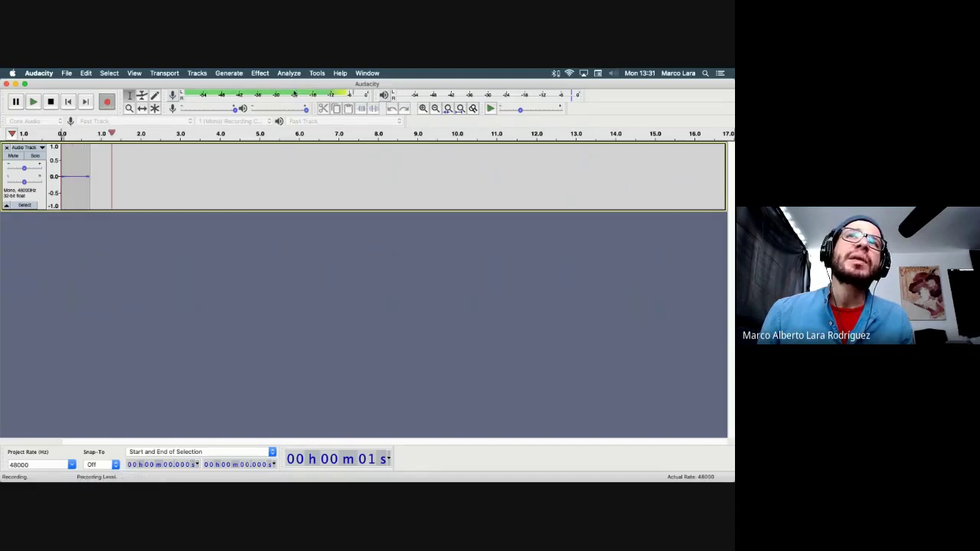
left_click_drag(85, 212, 80, 264)
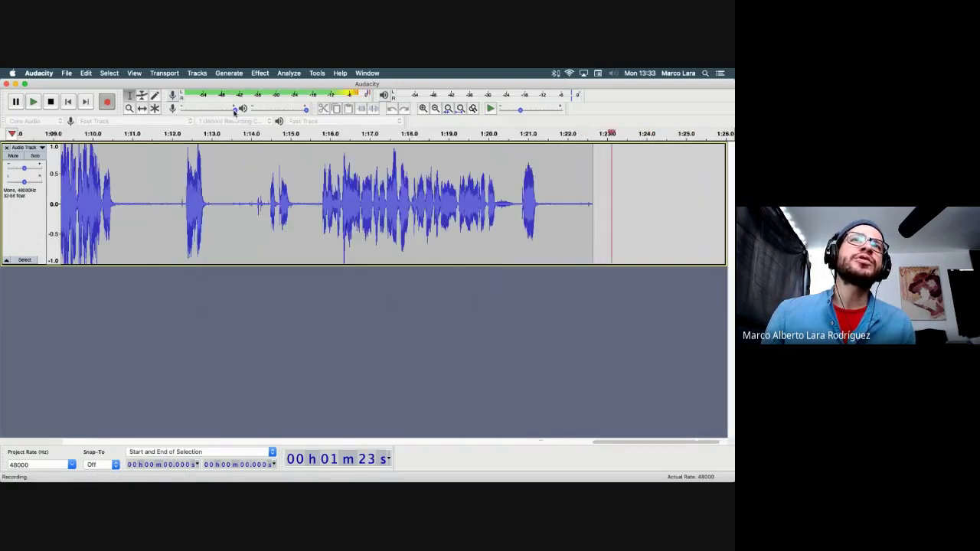
left_click(52, 102)
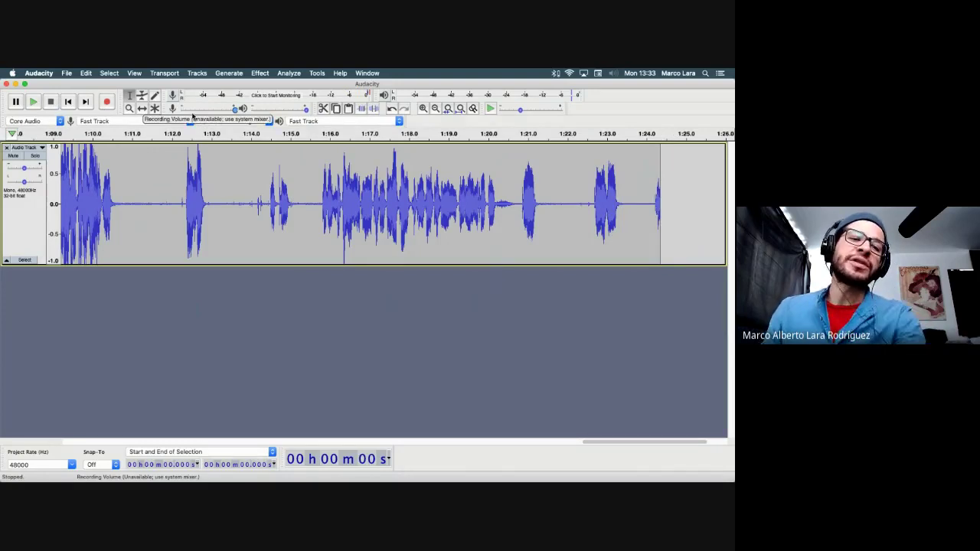
Step: Set the recording volume to about 0.69, after sweeping it through lower levels
left_click(191, 110)
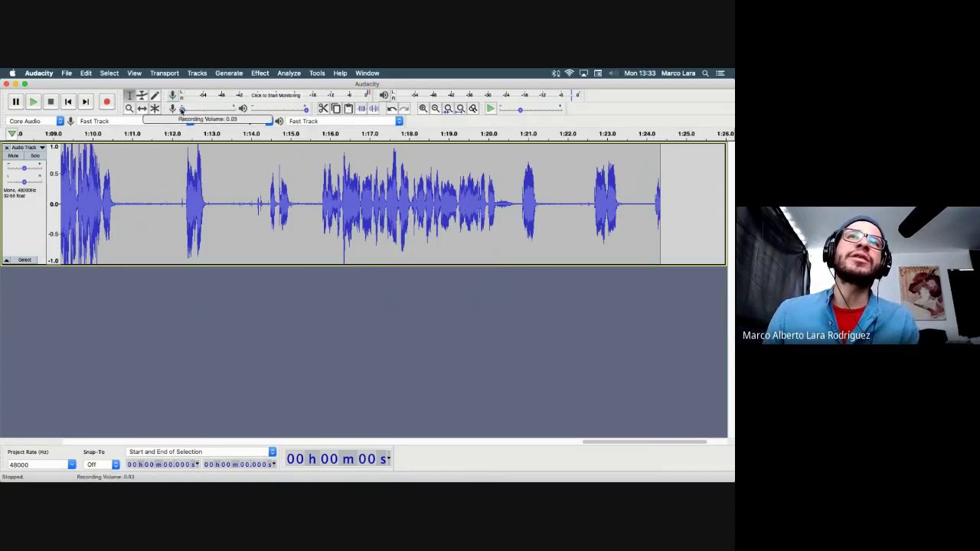
mouse_move(207, 116)
left_mouse_down()
mouse_move(190, 120)
mouse_move(213, 112)
left_mouse_up()
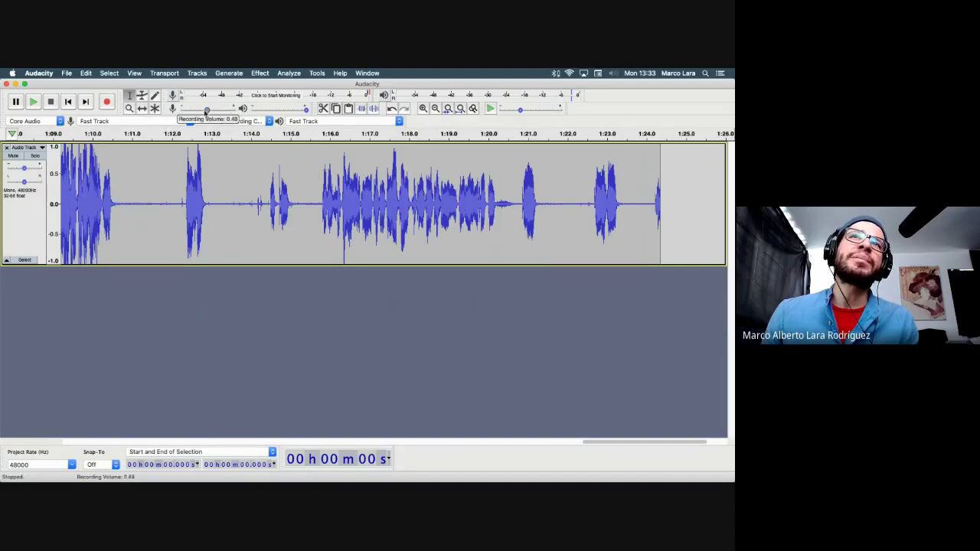
left_click_drag(182, 109, 226, 112)
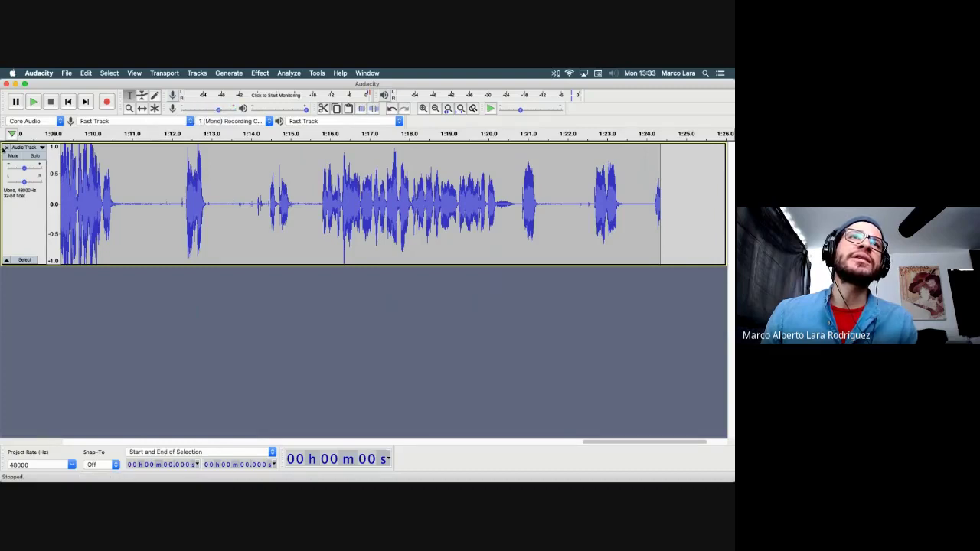
Step: Delete the existing track and record a short test take of about 4.6 seconds
left_click(6, 147)
left_click(106, 101)
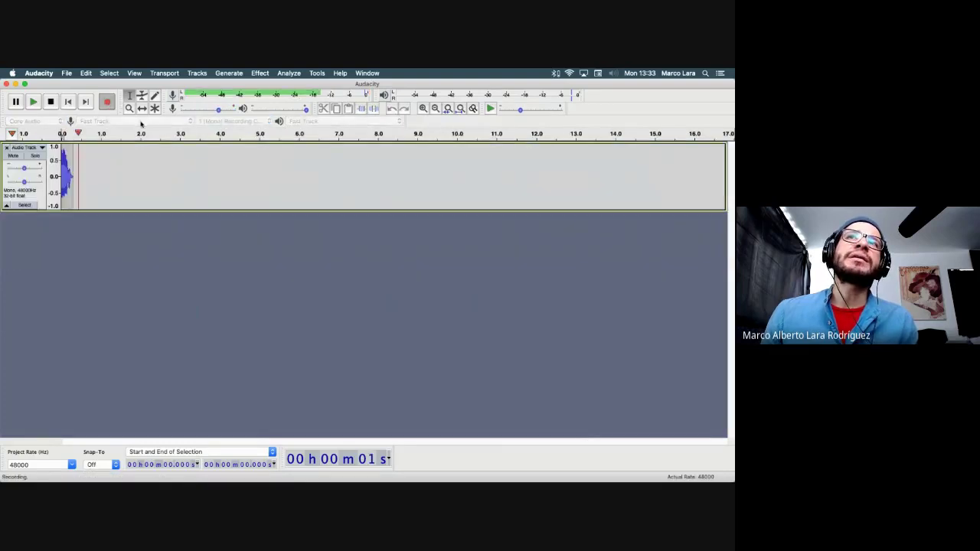
mouse_move(215, 112)
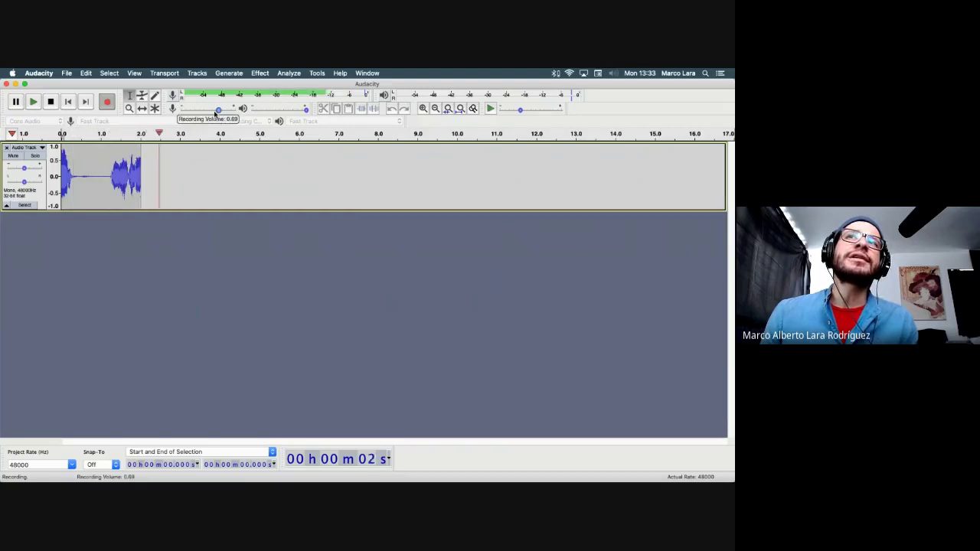
left_click(49, 102)
Step: Lower the recording volume to near its minimum
left_click_drag(217, 109, 191, 111)
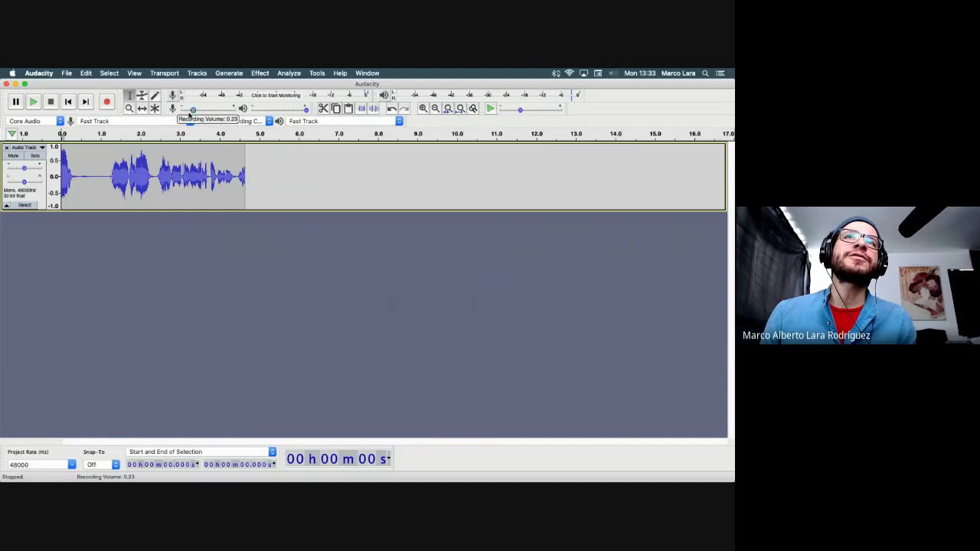
left_click(186, 109)
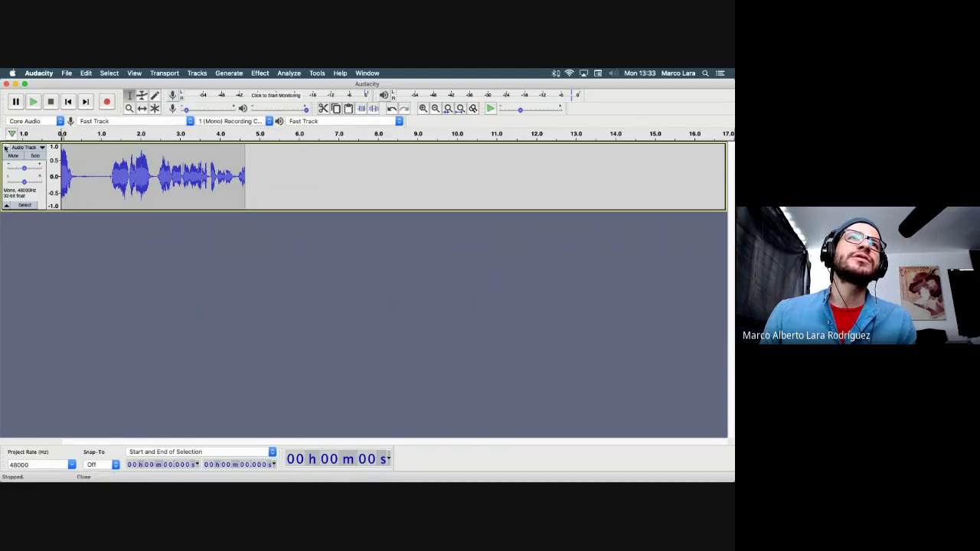
Step: Delete the test track and record a new voice take of about 37 seconds
left_click(5, 147)
left_click(106, 102)
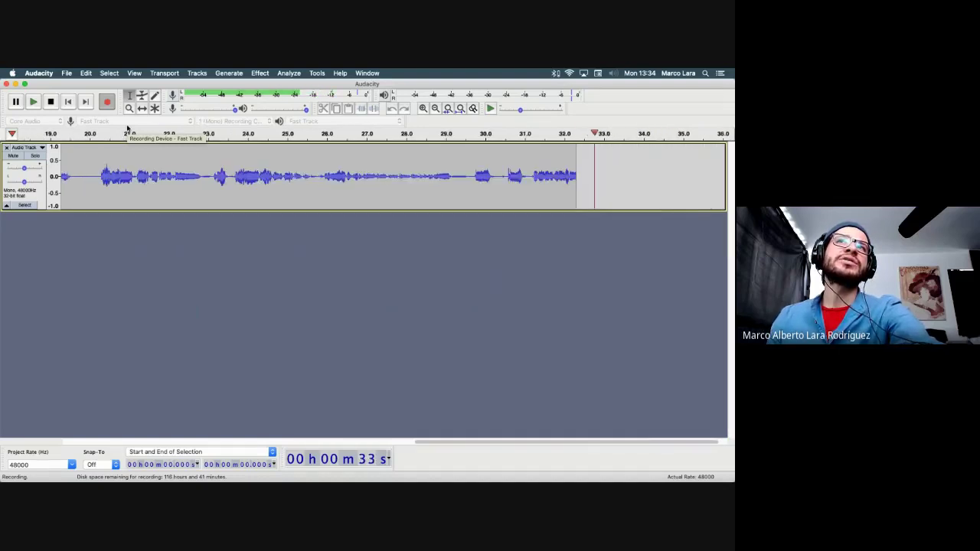
left_click(52, 102)
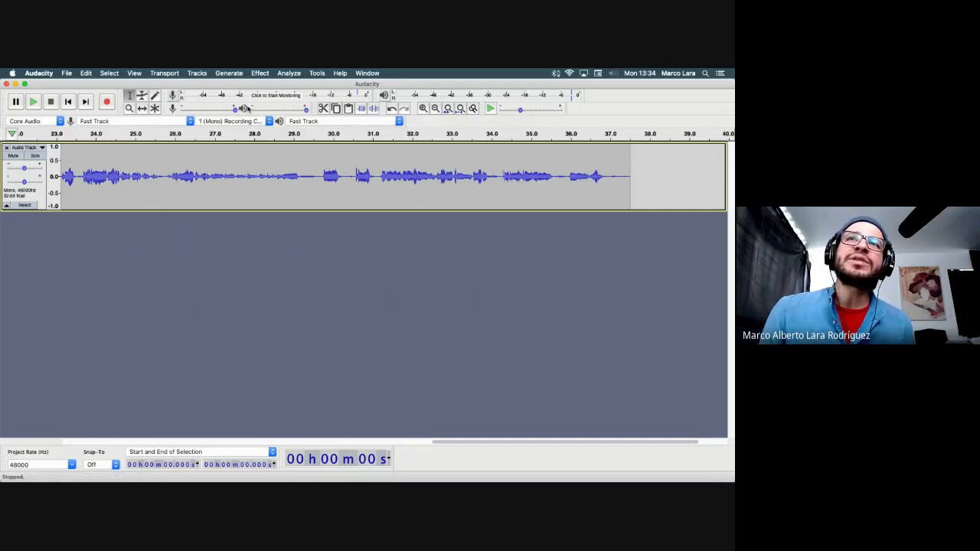
mouse_move(307, 112)
left_mouse_down()
mouse_move(292, 112)
mouse_move(307, 112)
left_mouse_up()
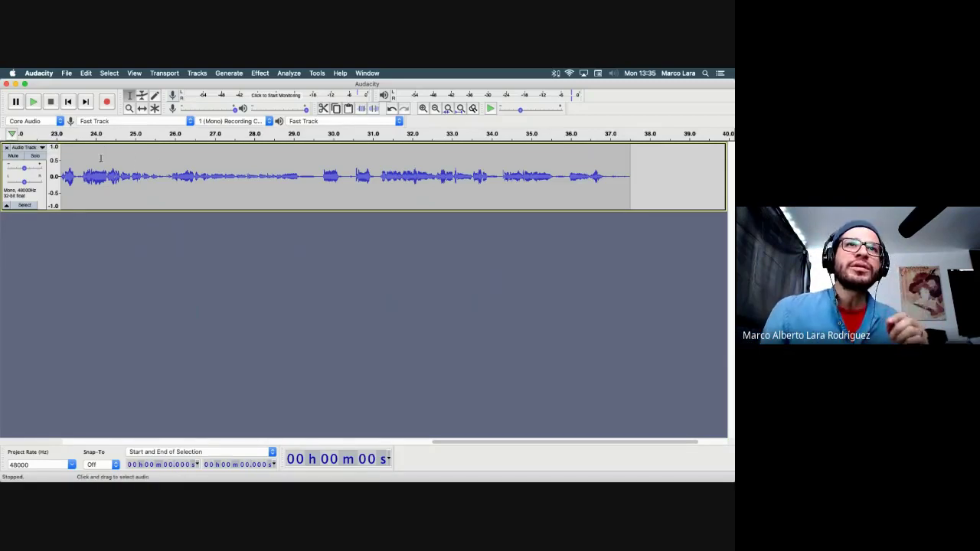
Step: Select the very quiet passage between about 9.5 s and 12.8 s of the take
scroll(100, 159, "left", 10)
left_click_drag(237, 183, 276, 184)
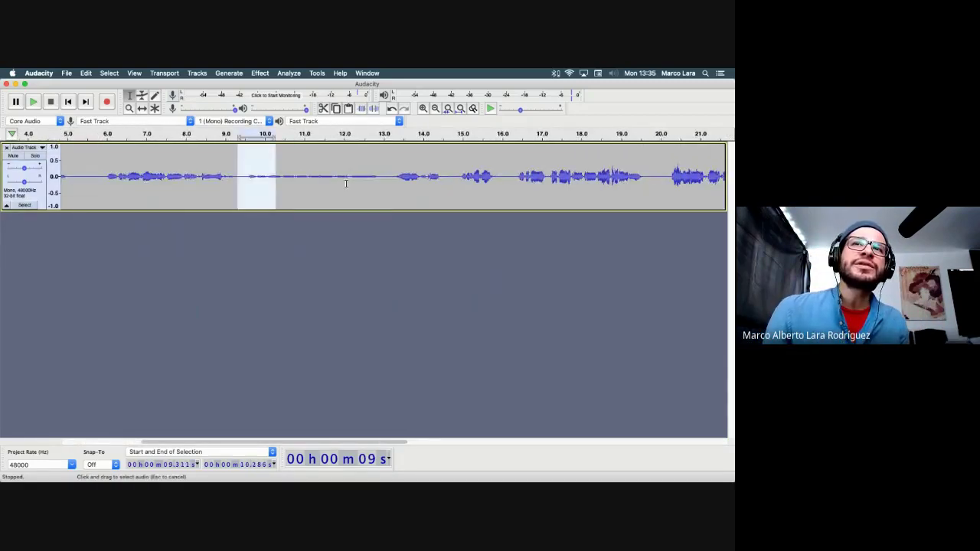
left_click_drag(346, 184, 379, 187)
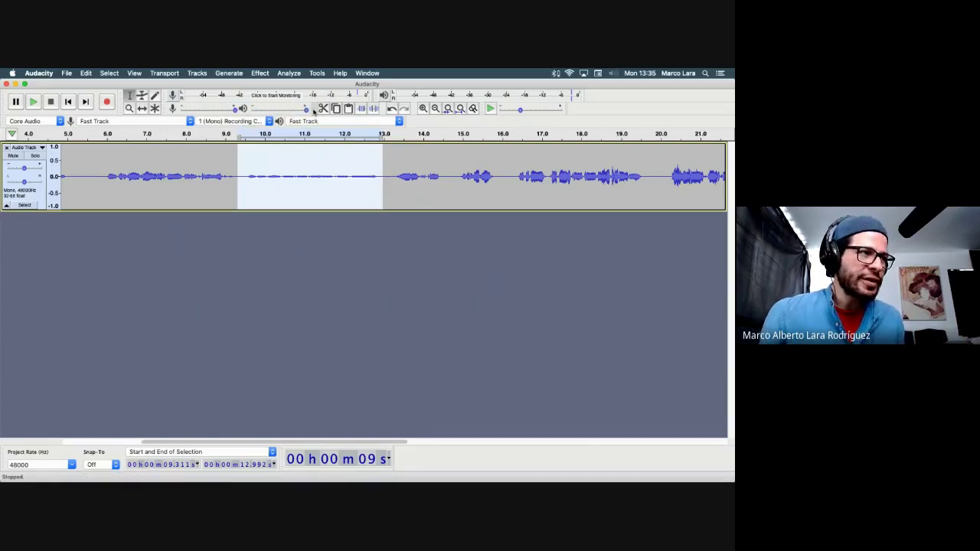
left_click_drag(245, 182, 377, 181)
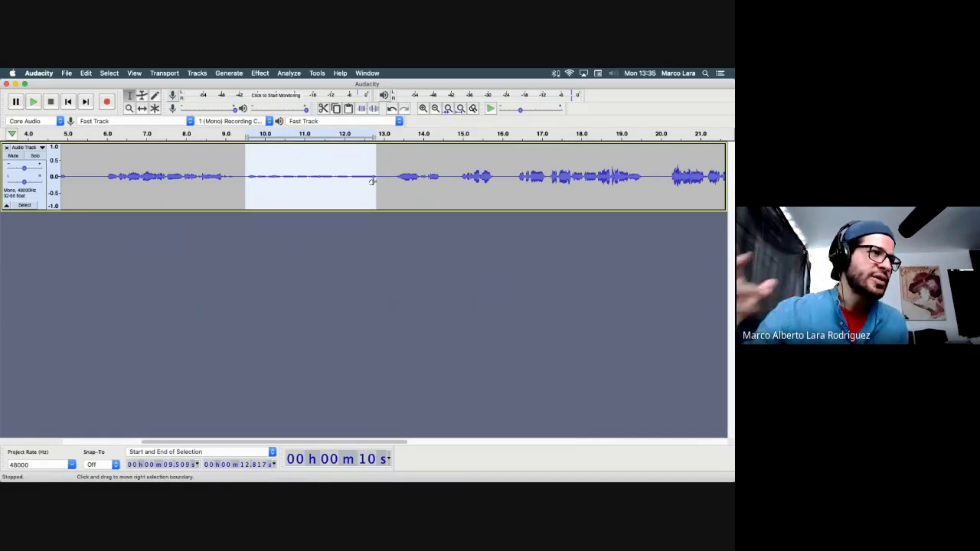
Step: Select the closing passage from about 29.6 s to just past the take's end and enlarge the track's height
left_click(242, 182)
scroll(244, 182, "right", 10)
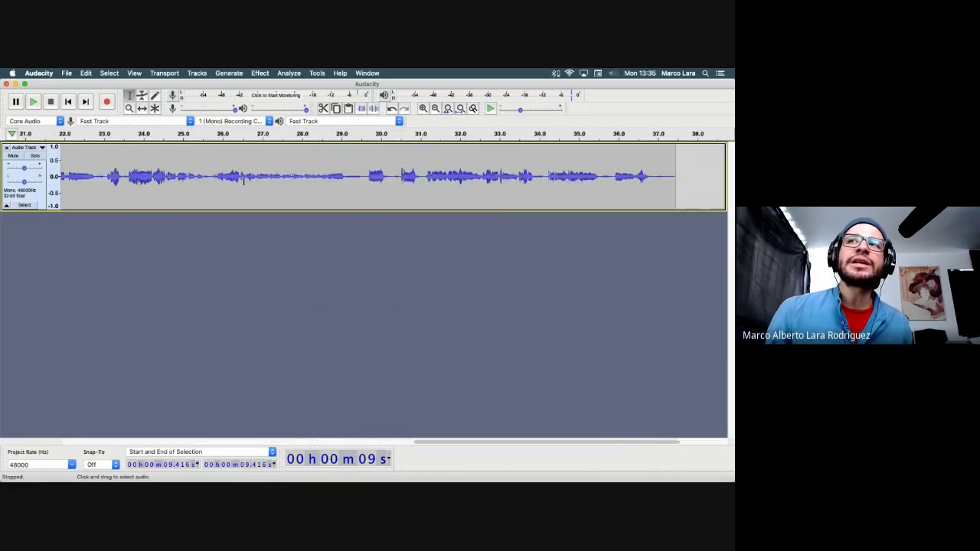
left_click_drag(244, 182, 559, 177)
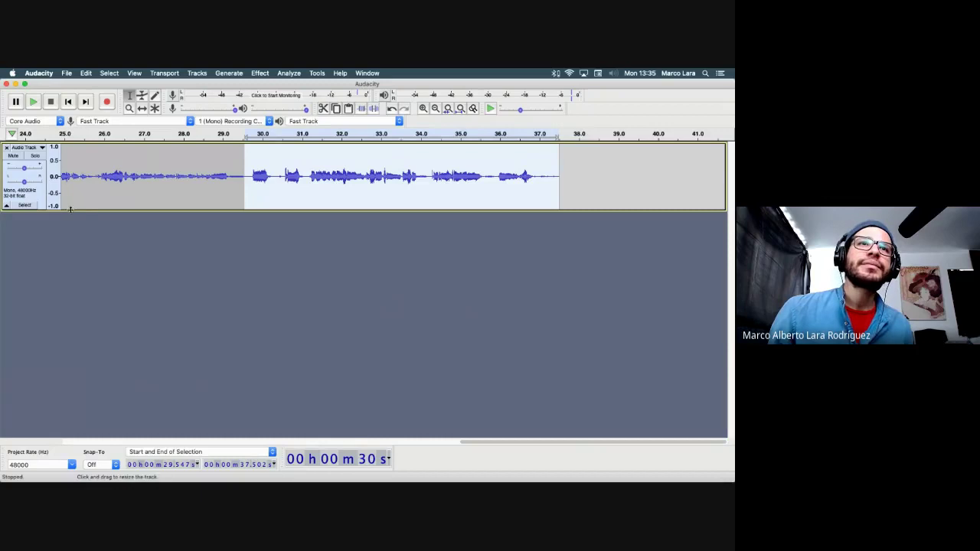
left_click_drag(74, 229, 74, 314)
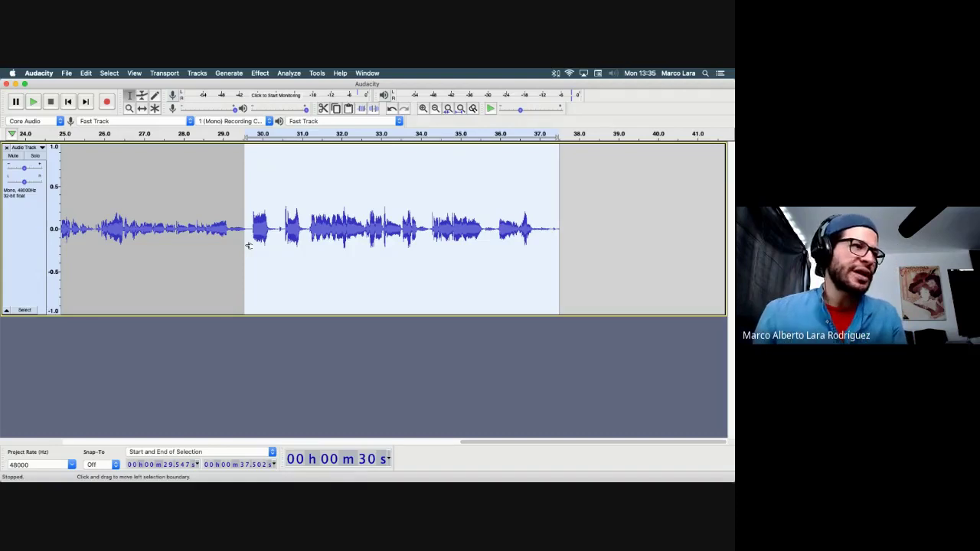
left_click_drag(576, 230, 251, 235)
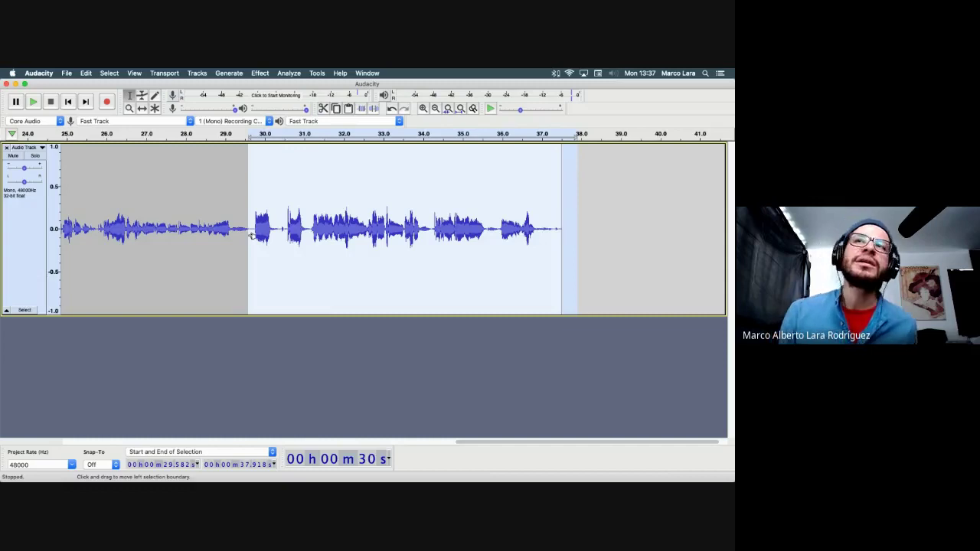
Step: Clear the selection and review the take's waveform from its beginning
left_click(238, 242)
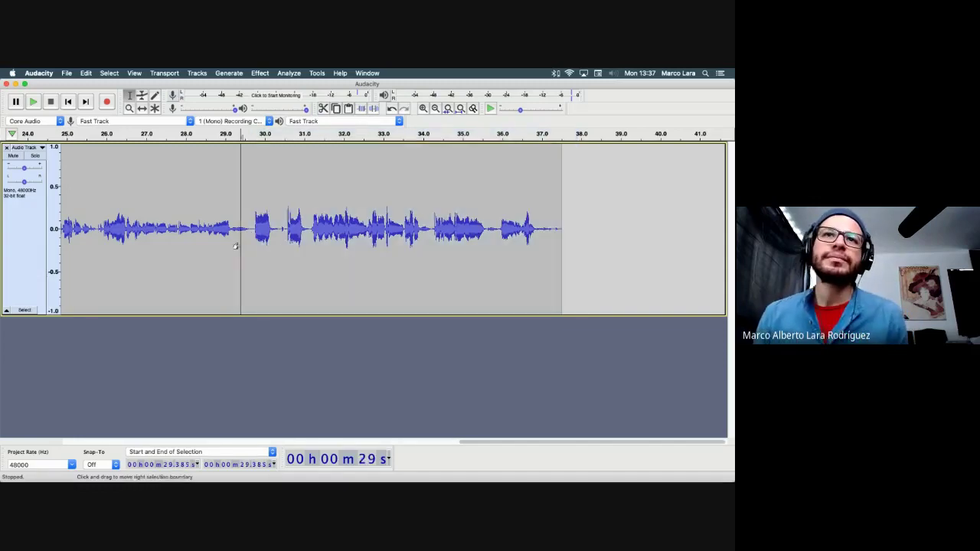
scroll(247, 242, "up", 2)
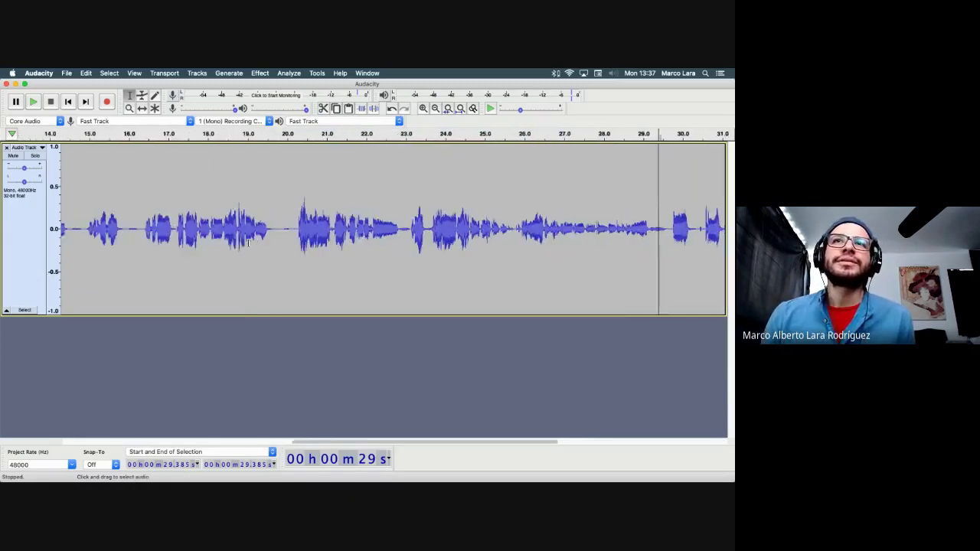
scroll(248, 243, "down", 2)
scroll(247, 242, "left", 10)
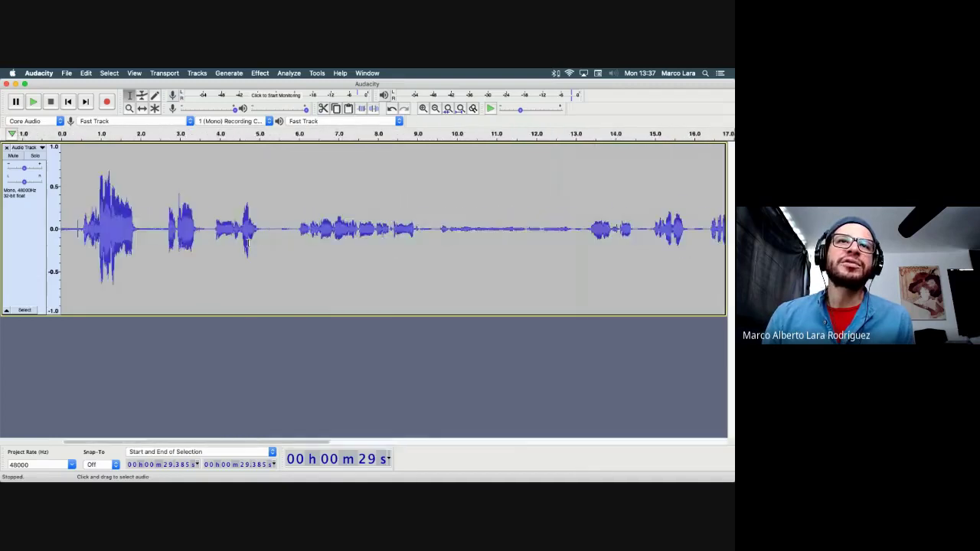
scroll(254, 241, "right", 10)
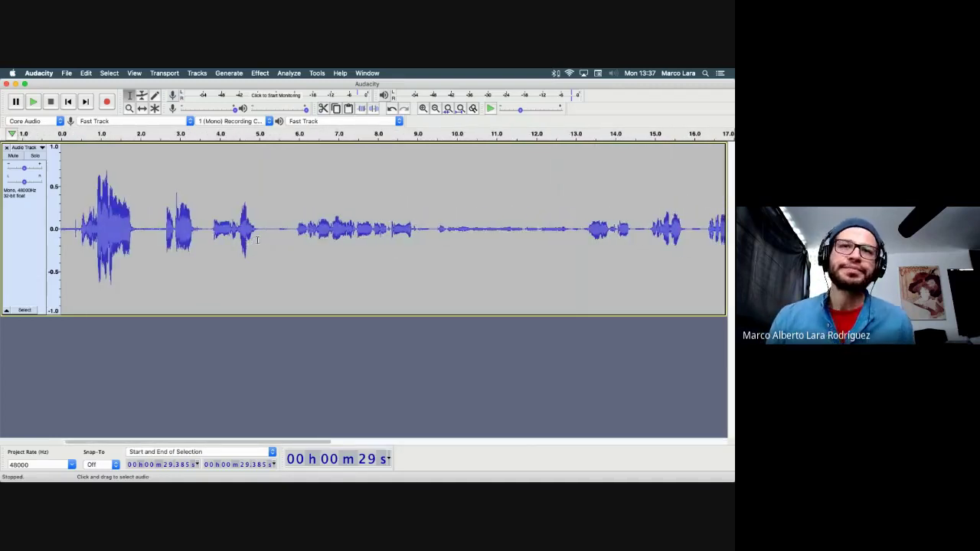
scroll(258, 240, "left", 10)
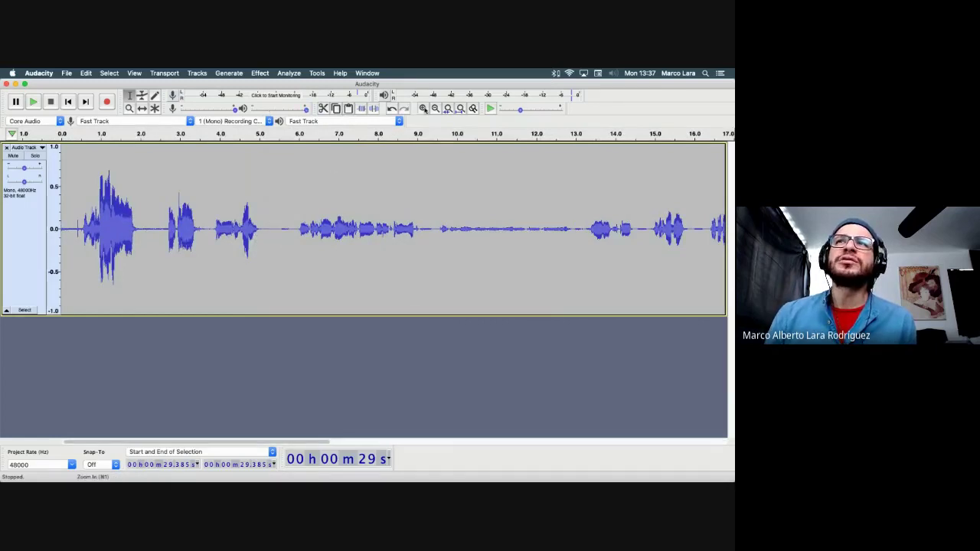
Step: Zoom in on the waveform around 8.1 s to 8.65 s to examine its individual oscillations
left_click(423, 110)
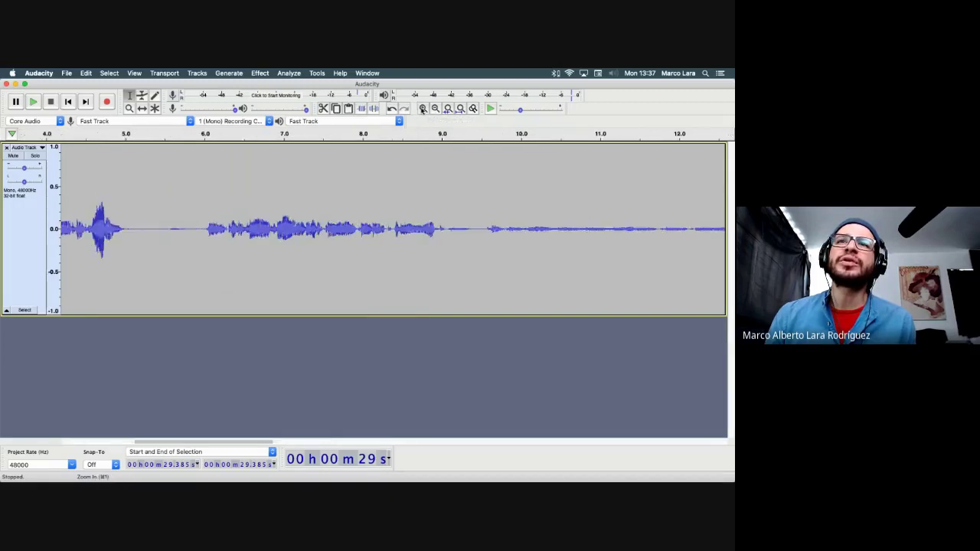
left_click(423, 109)
left_click(422, 109)
left_click(423, 110)
left_click(423, 110)
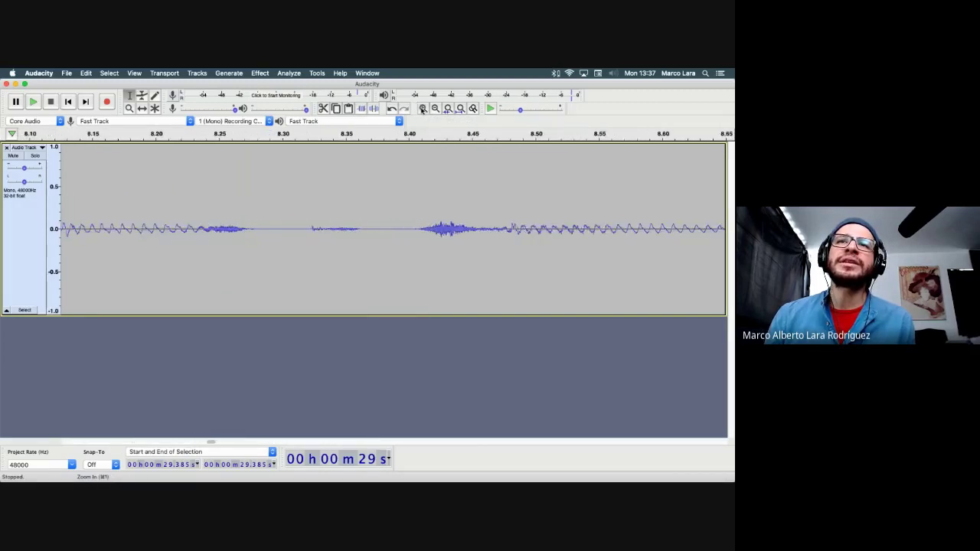
left_click(423, 109)
left_click(435, 109)
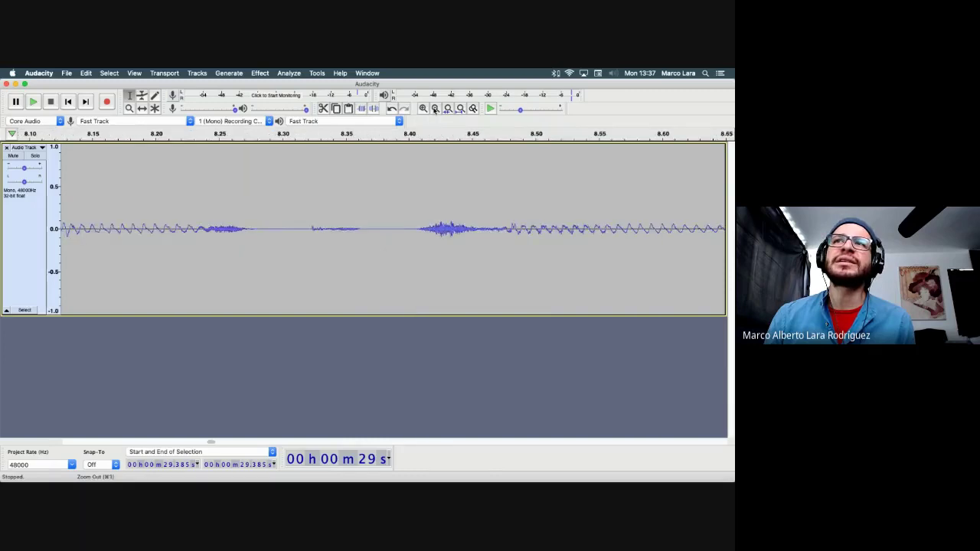
Step: Zoom out from the oscillations and review the take through to its end and back to the beginning
left_click(435, 109)
left_click(435, 108)
left_click(435, 109)
left_click(435, 109)
left_click(435, 108)
scroll(334, 274, "right", 10)
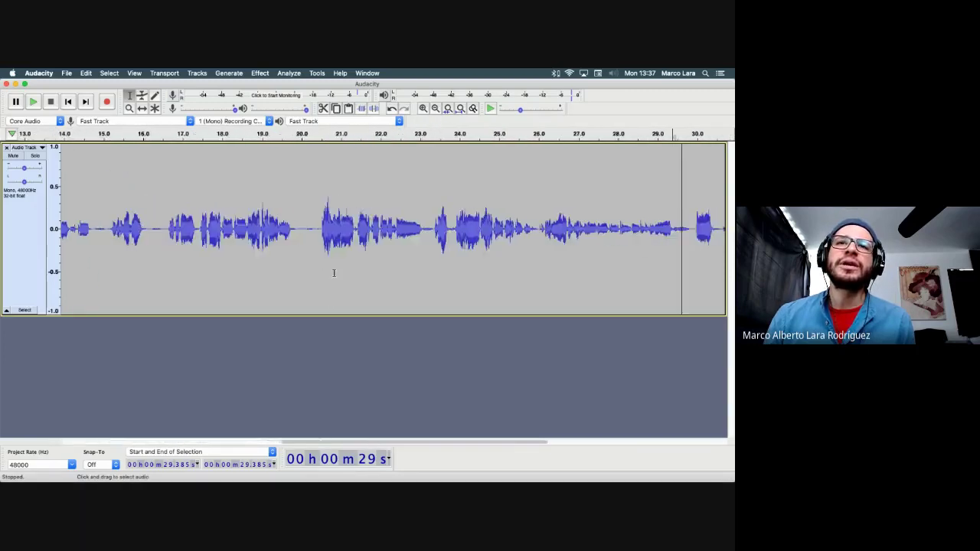
left_click_drag(334, 443, 159, 444)
scroll(321, 253, "left", 3)
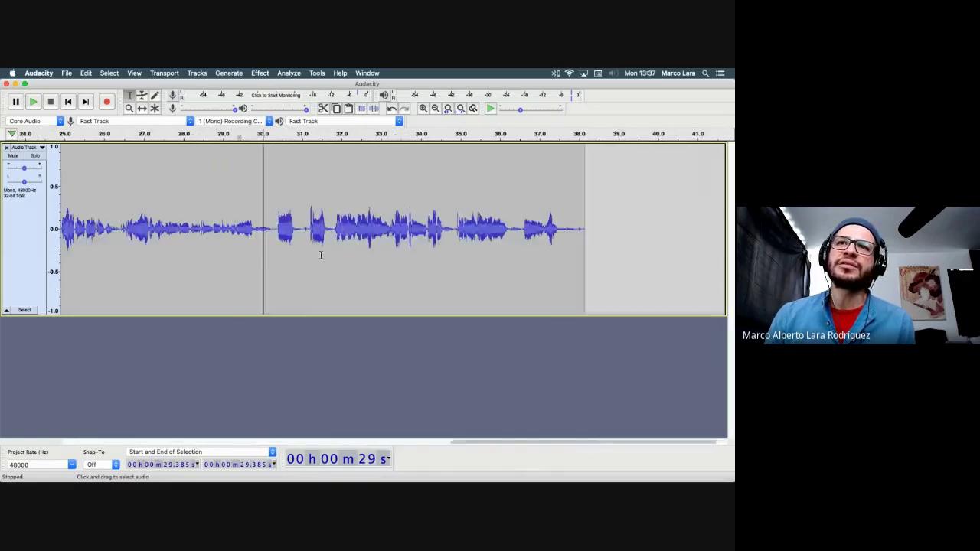
scroll(321, 253, "right", 3)
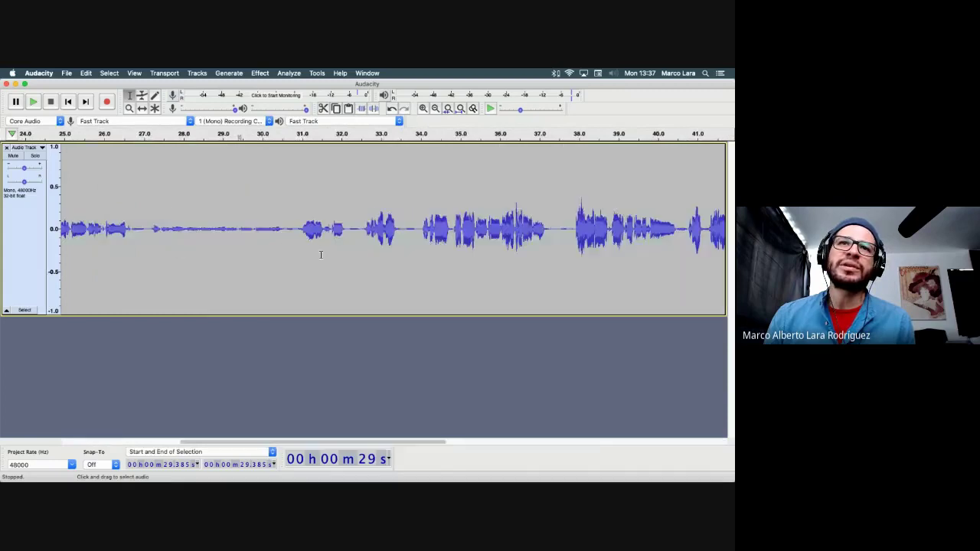
scroll(319, 249, "left", 3)
left_click_drag(191, 442, 319, 440)
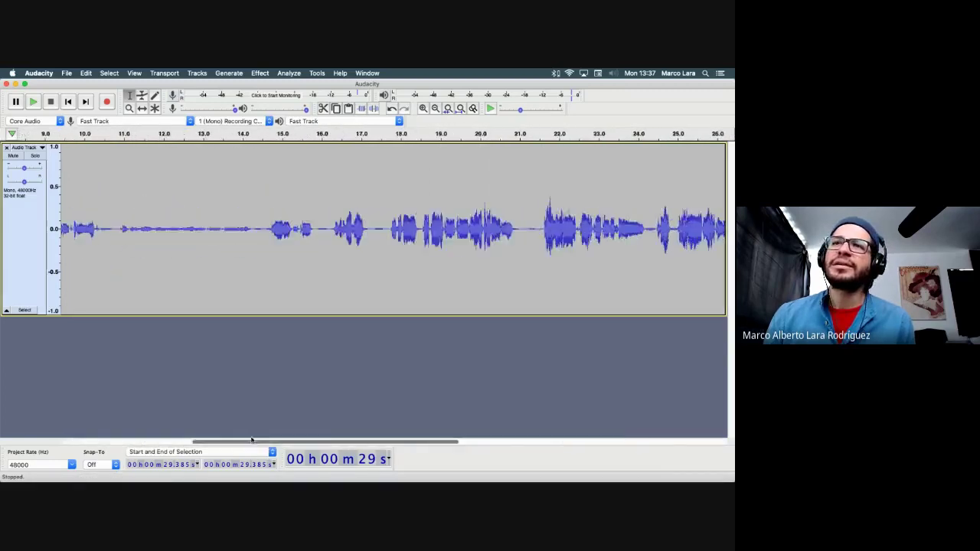
scroll(400, 230, "left", 5)
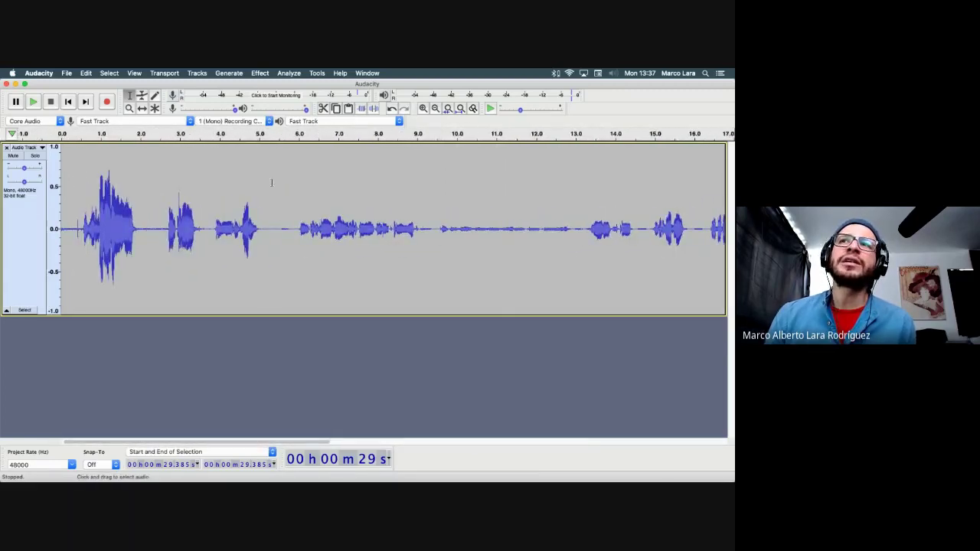
Step: Play the loud opening passage briefly, place the cursor at about 1.057 s and zoom in to the fine shape of its waveform
left_click(108, 134)
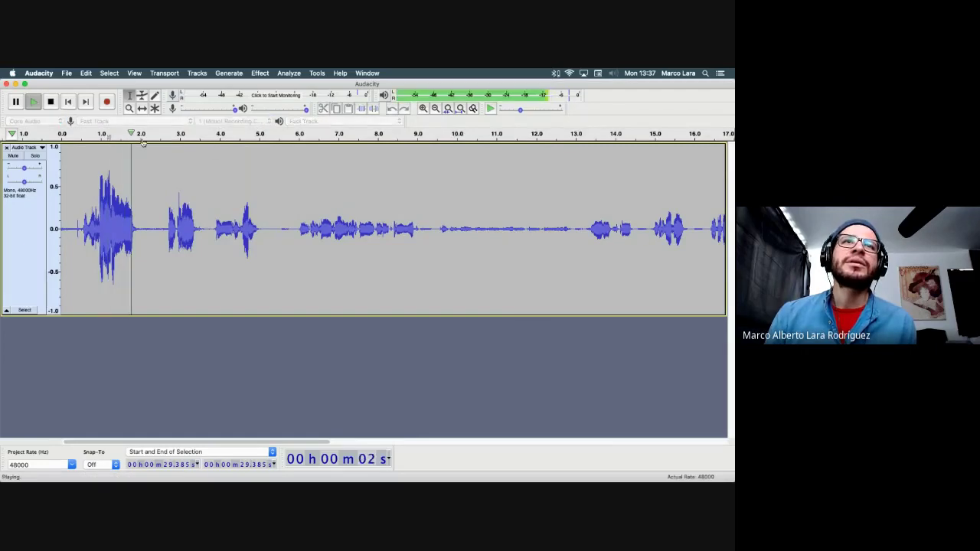
left_click(51, 102)
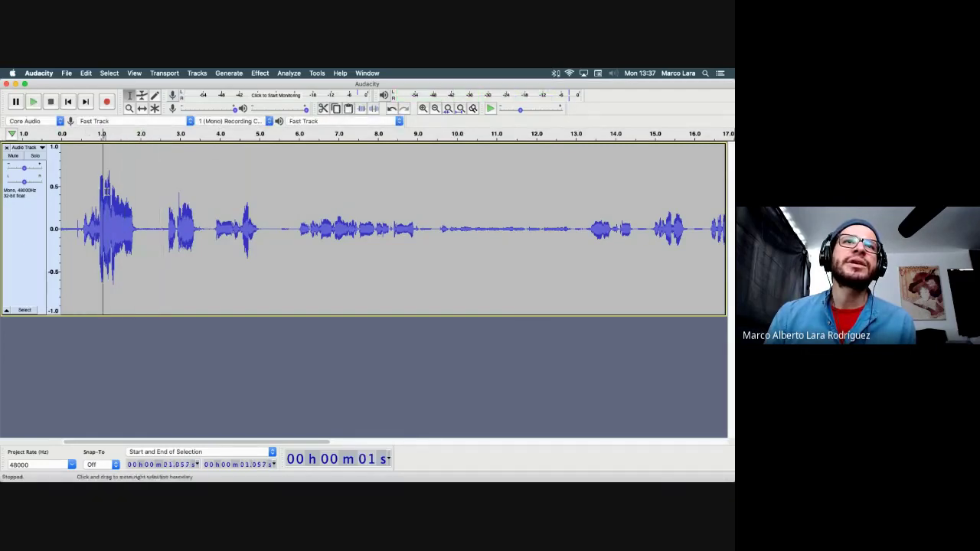
left_click(422, 108)
left_click(423, 108)
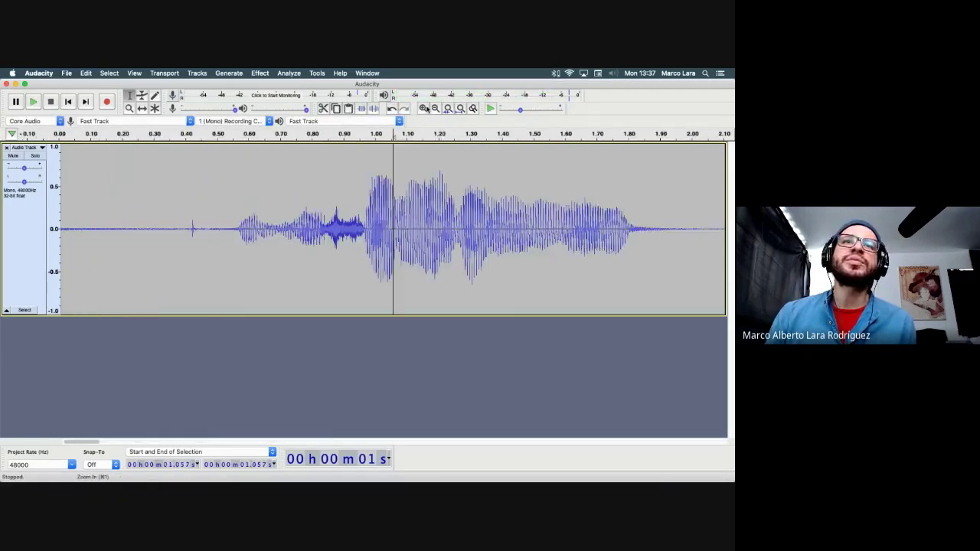
left_click(422, 108)
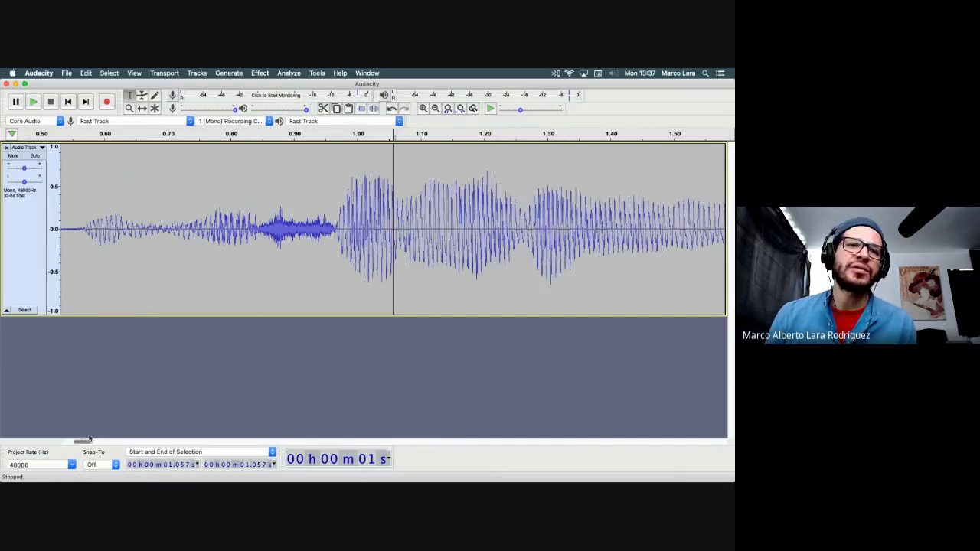
left_click(422, 108)
left_click(423, 108)
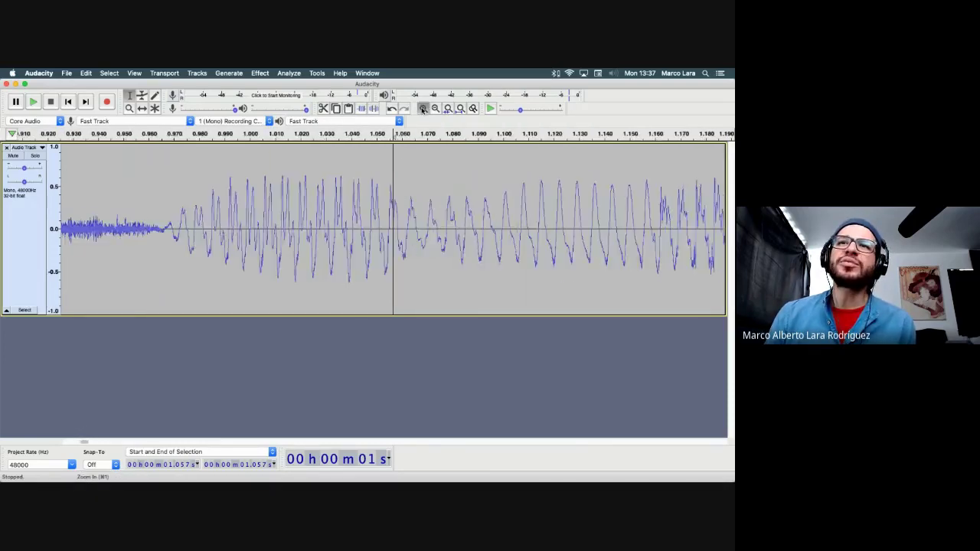
left_click(423, 108)
left_click(423, 108)
left_click(423, 108)
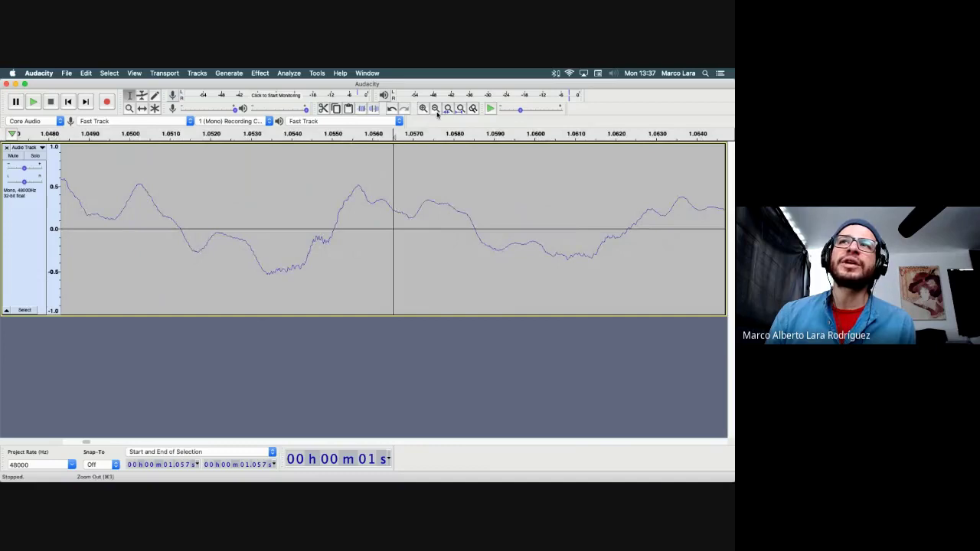
Step: Zoom out to the oscillations around 1.057 s and back in far enough to examine the individual samples
left_click(435, 108)
left_click(435, 109)
left_click(435, 109)
left_click(435, 108)
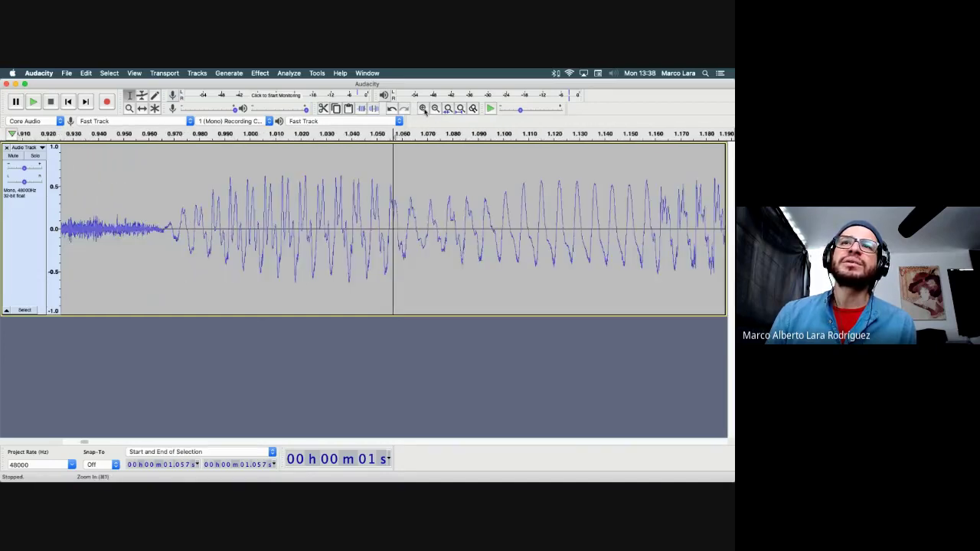
left_click(423, 108)
left_click(423, 108)
left_click(423, 108)
left_click(423, 108)
left_click(423, 108)
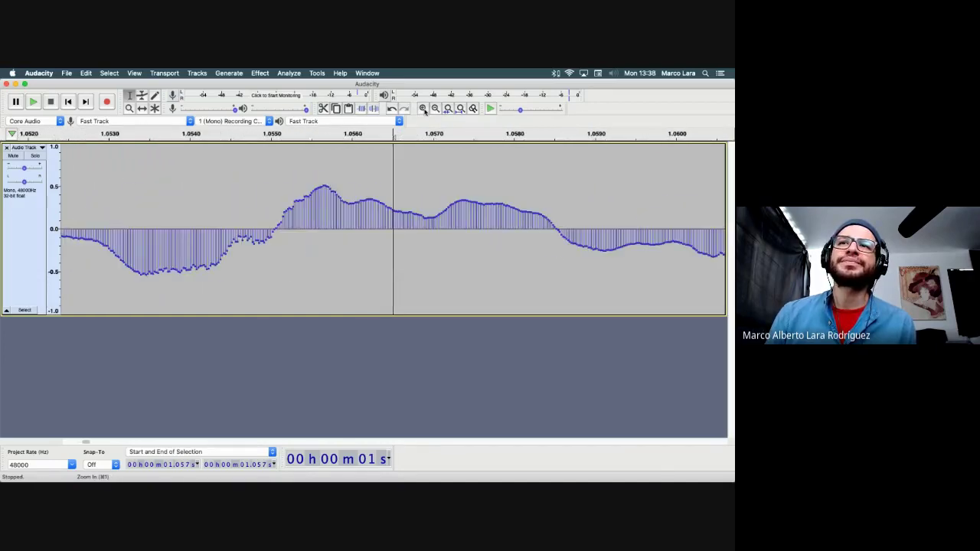
left_click(423, 108)
left_click(423, 108)
left_click(423, 108)
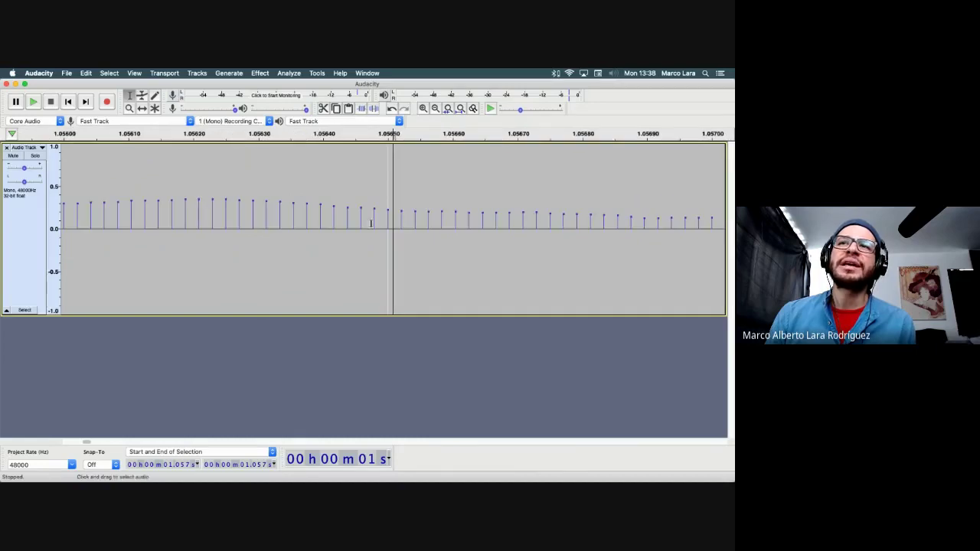
Step: Compare the continuous curve with its individual samples around 1.0565 s by zooming out and in again
left_click(435, 108)
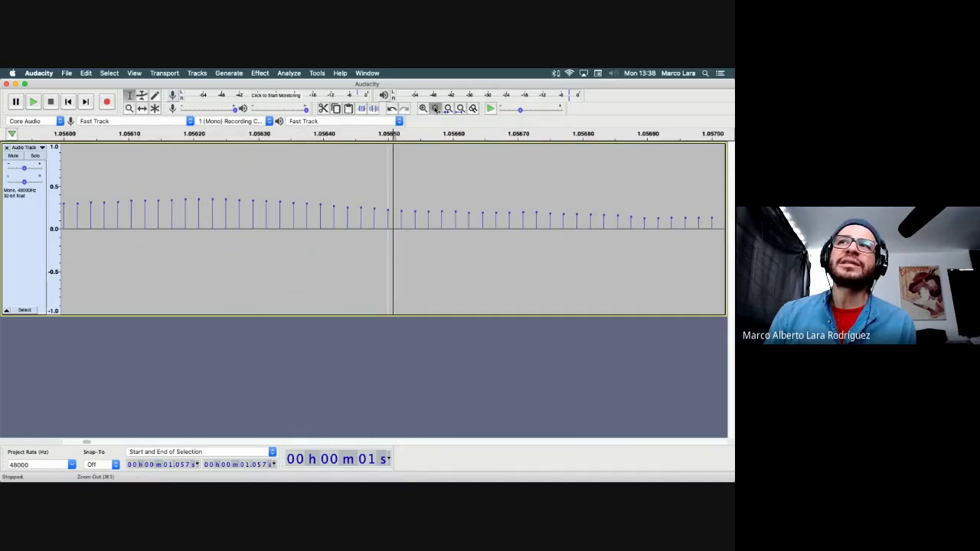
left_click(435, 108)
left_click(434, 107)
left_click(435, 108)
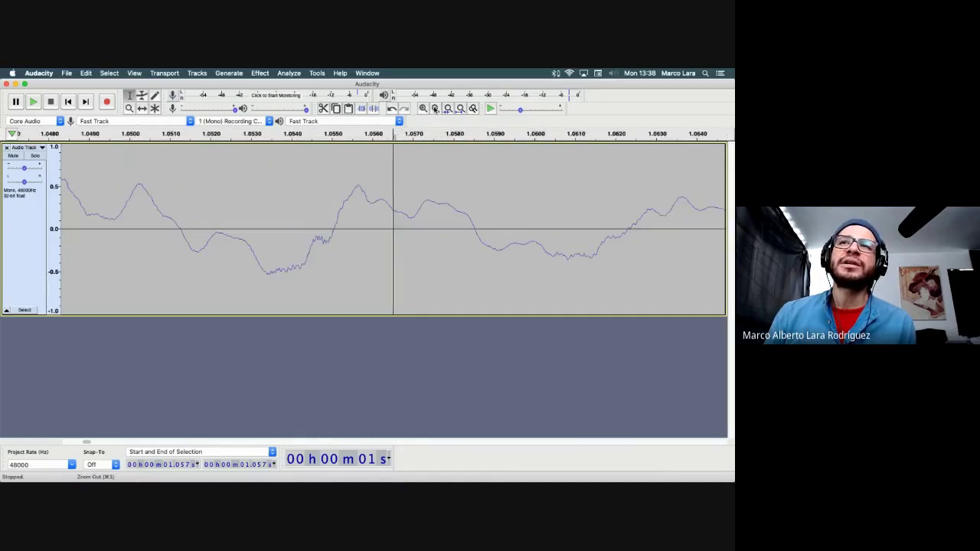
left_click(422, 108)
left_click(423, 108)
left_click(423, 108)
left_click(423, 107)
left_click(422, 108)
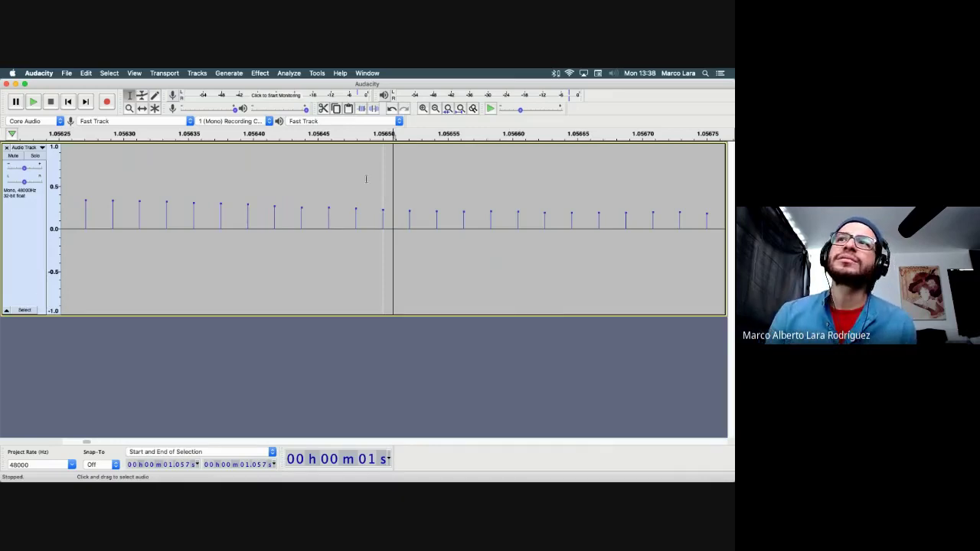
Step: Zoom out gradually from the individual samples to examine the oscillations of the loud opening passage around 1 s
left_click(435, 108)
left_click(435, 109)
left_click(435, 108)
left_click(435, 109)
left_click(435, 109)
left_click(435, 109)
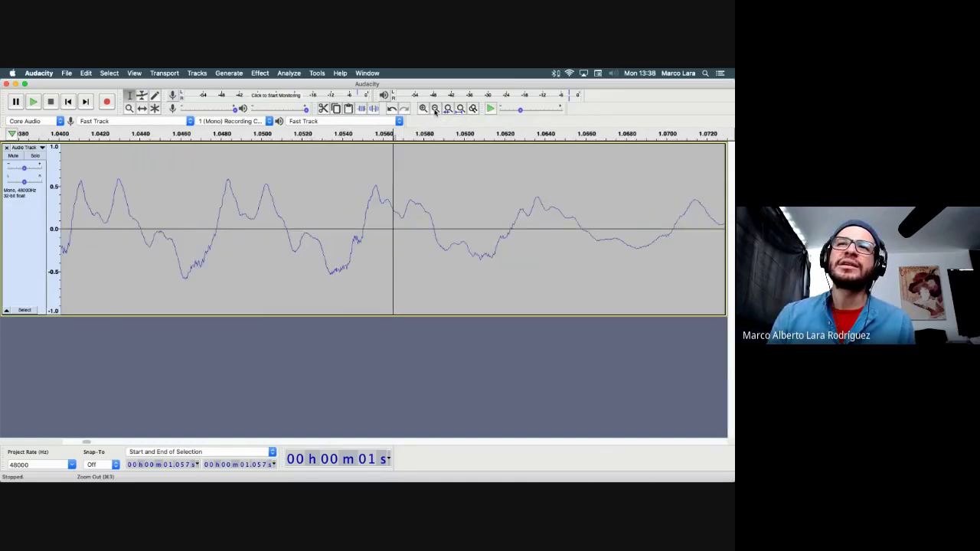
left_click(435, 108)
left_click(435, 108)
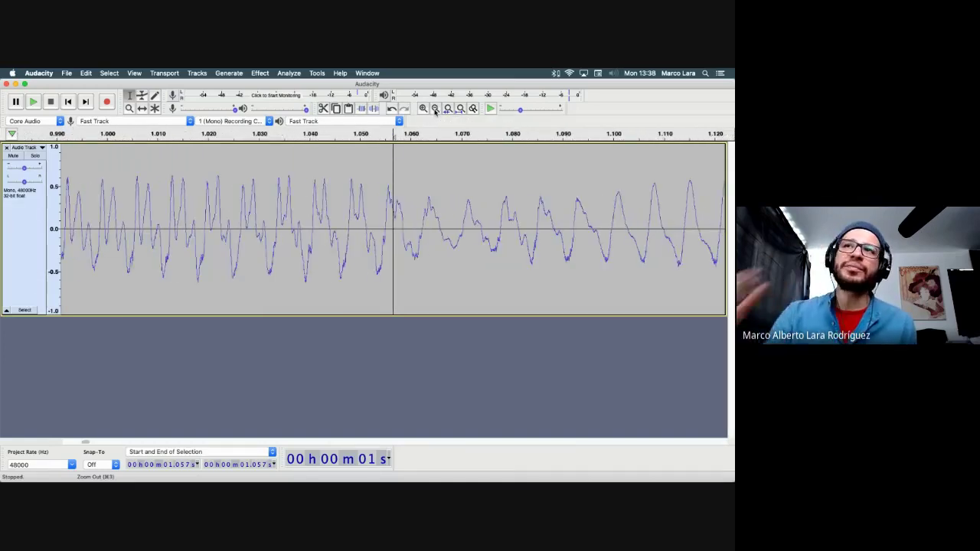
left_click(435, 109)
left_click(435, 109)
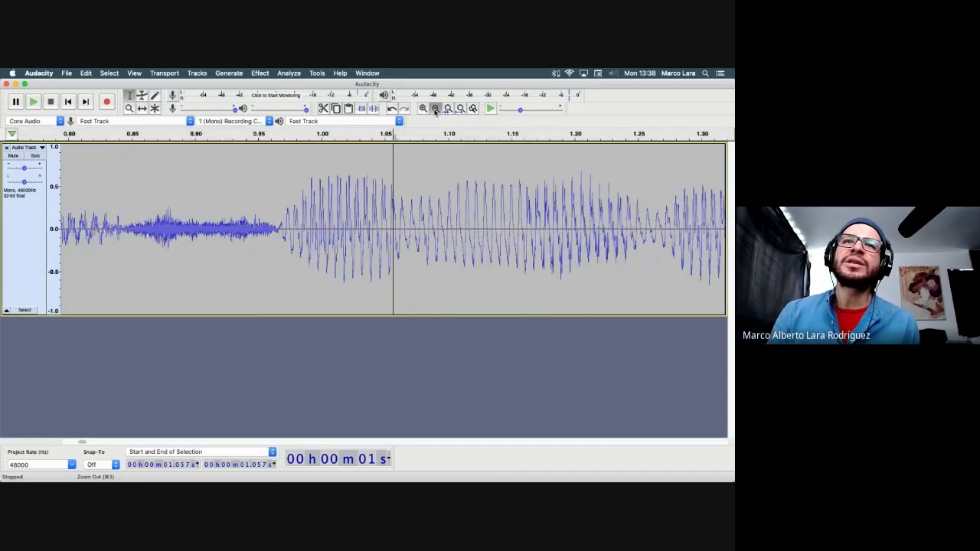
left_click(435, 109)
Step: Examine the onset of the opening passage from 0 s and zoom out to about the first 17 seconds
scroll(221, 228, "left", 5)
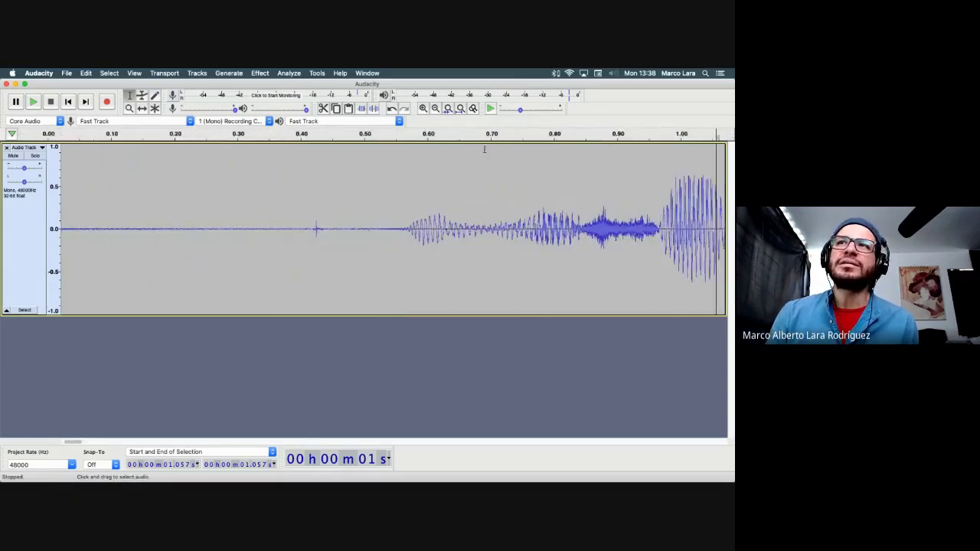
scroll(474, 147, "right", 5)
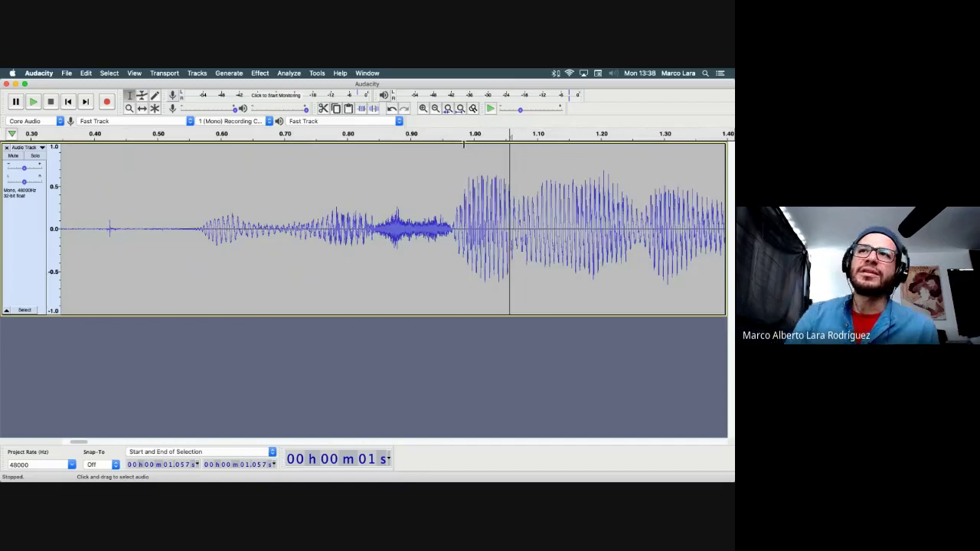
left_click(435, 109)
left_click(435, 109)
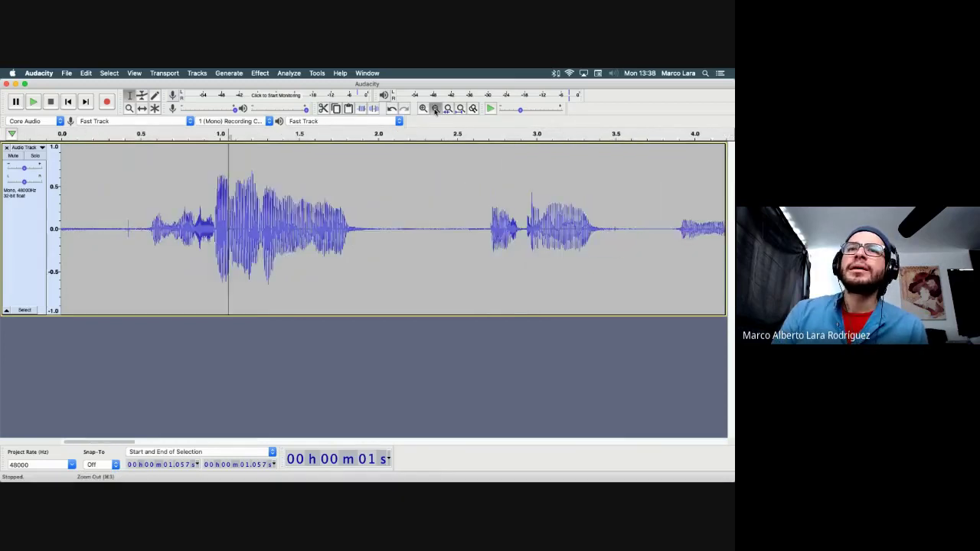
left_click(435, 108)
left_click(435, 109)
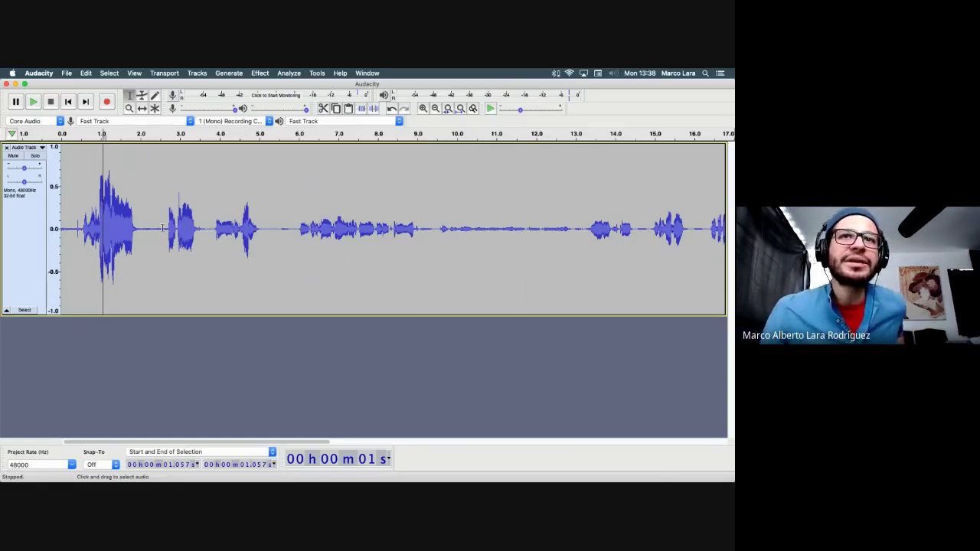
Step: Review the loud and quiet passages of the take from its beginning through to its end
scroll(187, 214, "right", 4)
scroll(185, 210, "right", 4)
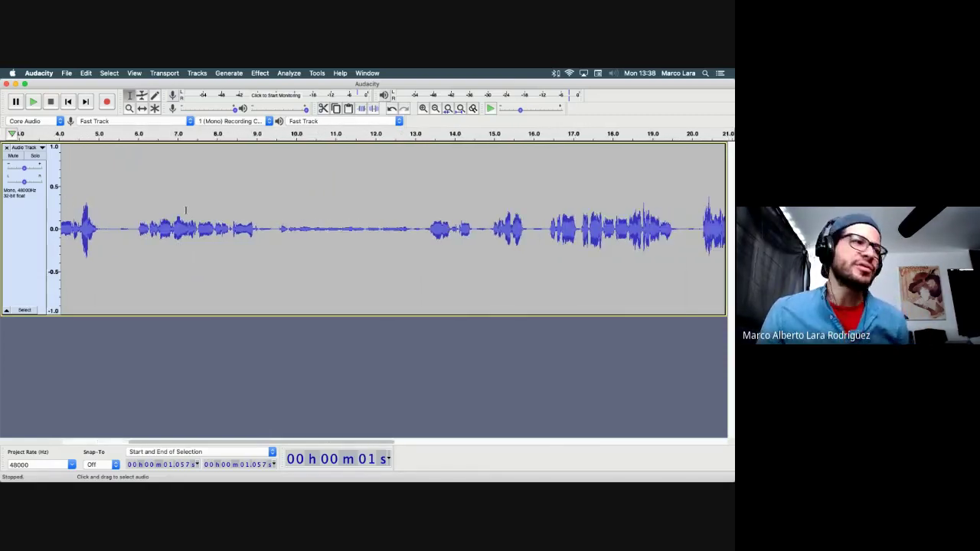
scroll(184, 208, "left", 8)
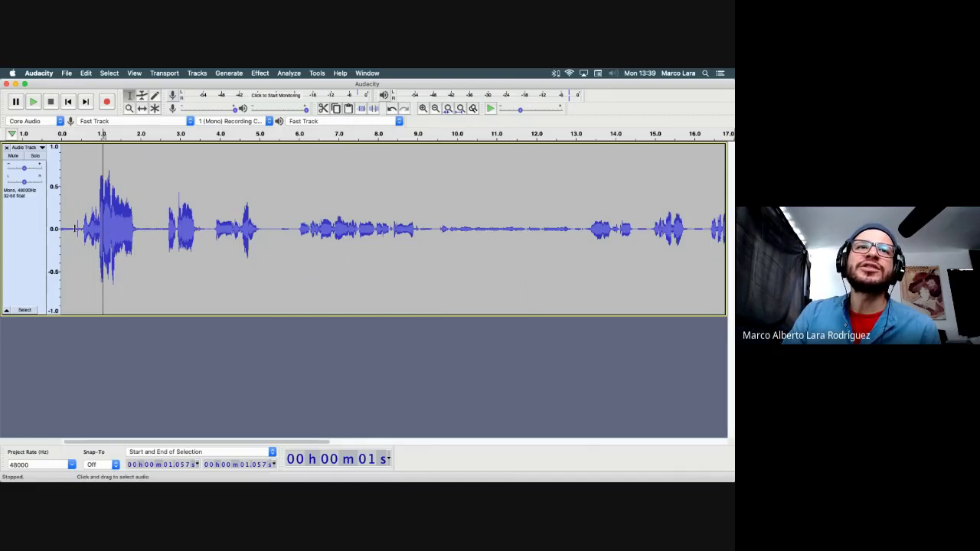
scroll(313, 209, "right", 10)
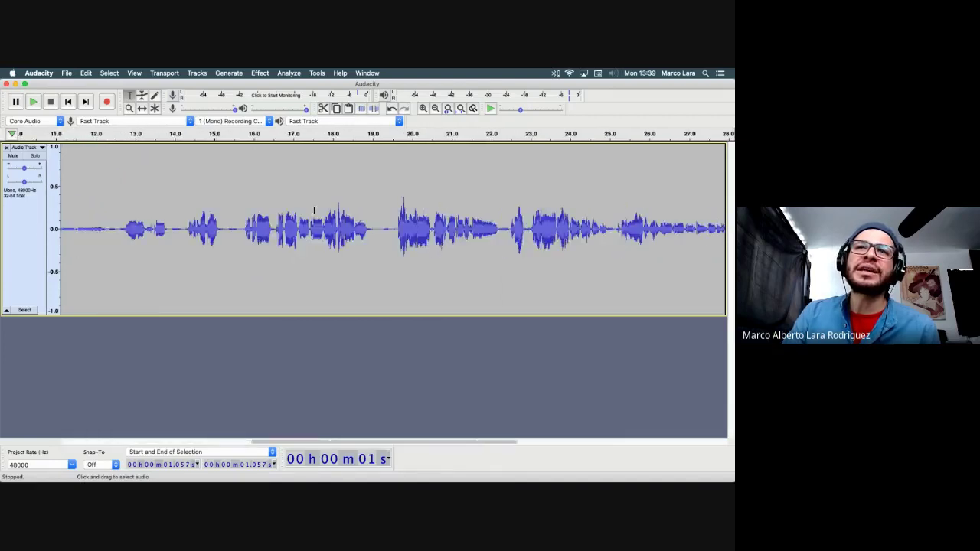
scroll(313, 210, "right", 10)
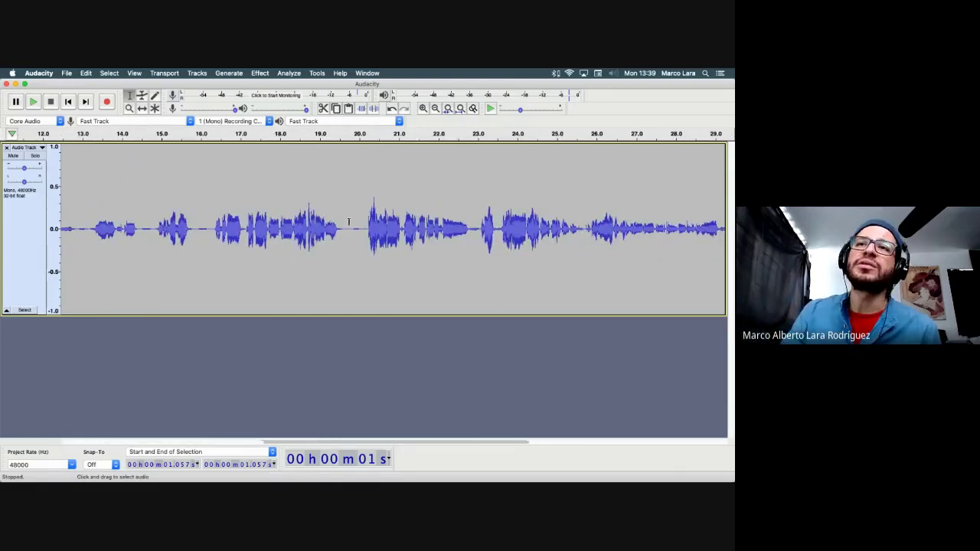
scroll(349, 221, "left", 1)
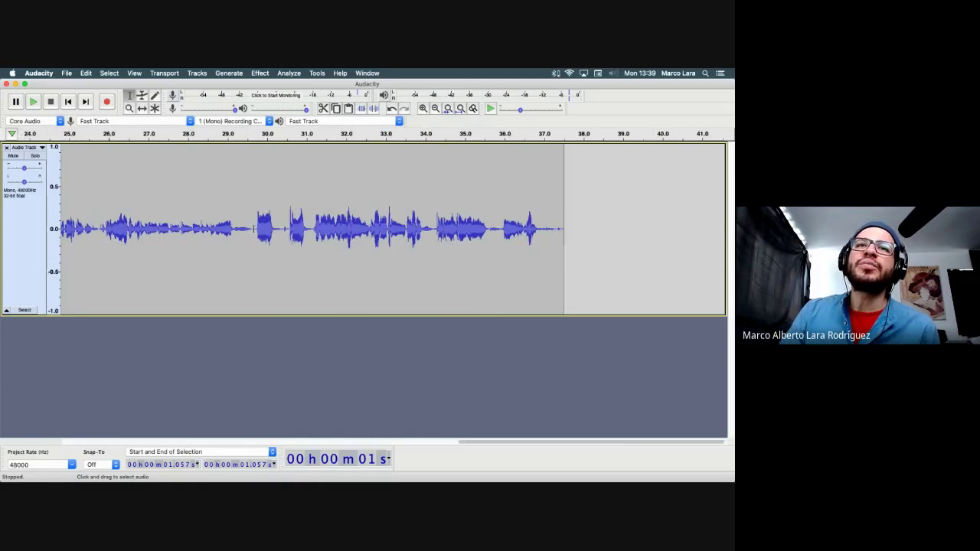
Step: Select the closing passage from about 29.7 s to 37.2 s
left_click_drag(255, 227, 296, 230)
left_click_drag(435, 230, 556, 230)
scroll(317, 247, "left", 10)
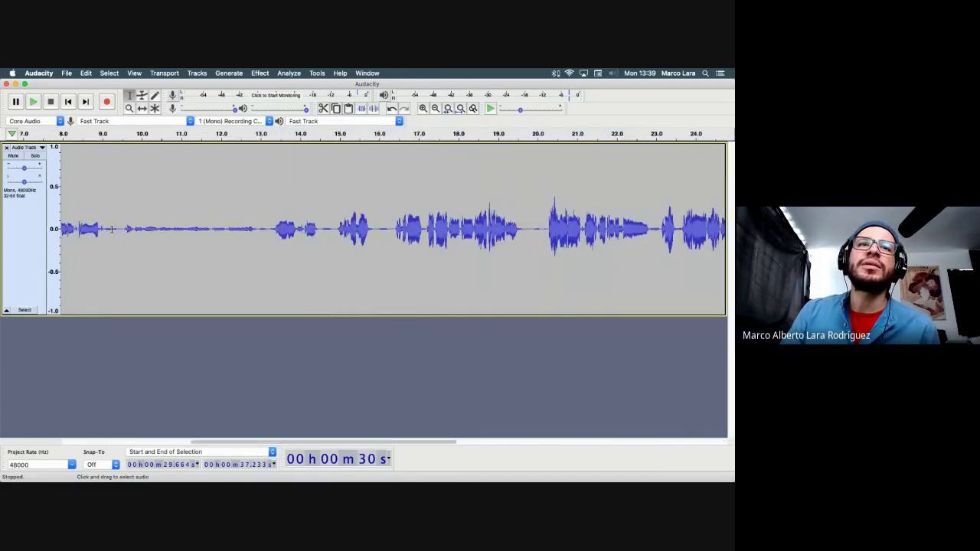
Step: Highlight the quiet passage from about 9.4 s and the louder ones at 14.8–16 s and 16.3–19.8 s for comparison, and clear the selection
left_click_drag(118, 228, 269, 228)
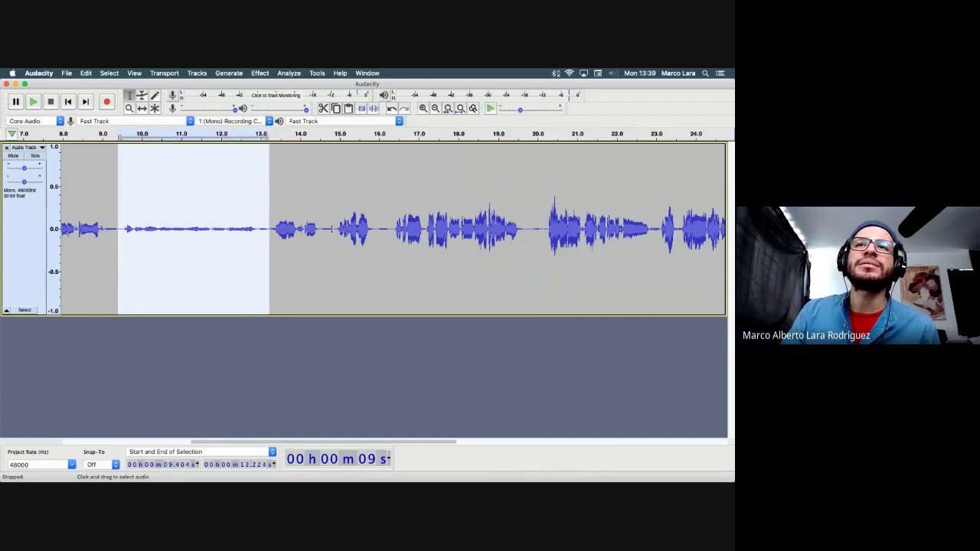
left_click_drag(334, 230, 378, 230)
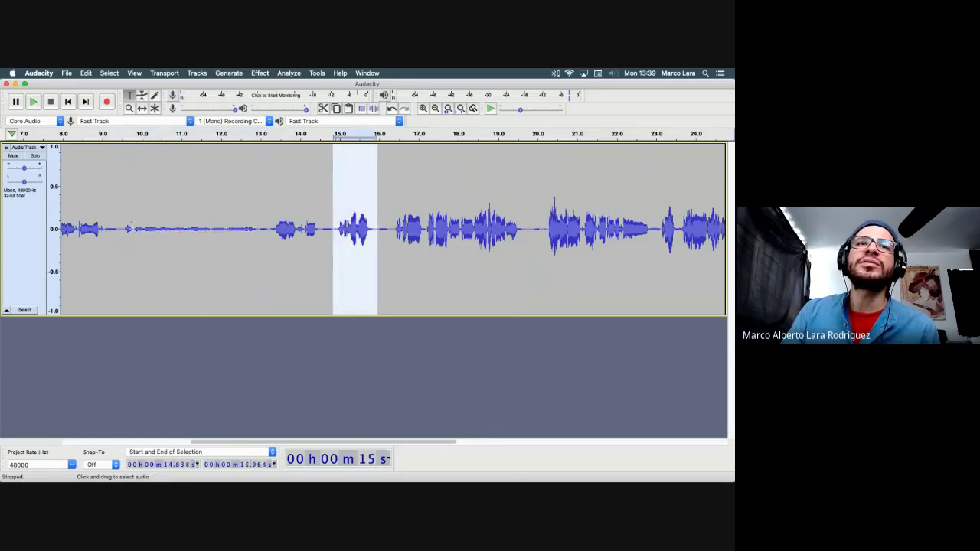
left_click_drag(120, 228, 259, 229)
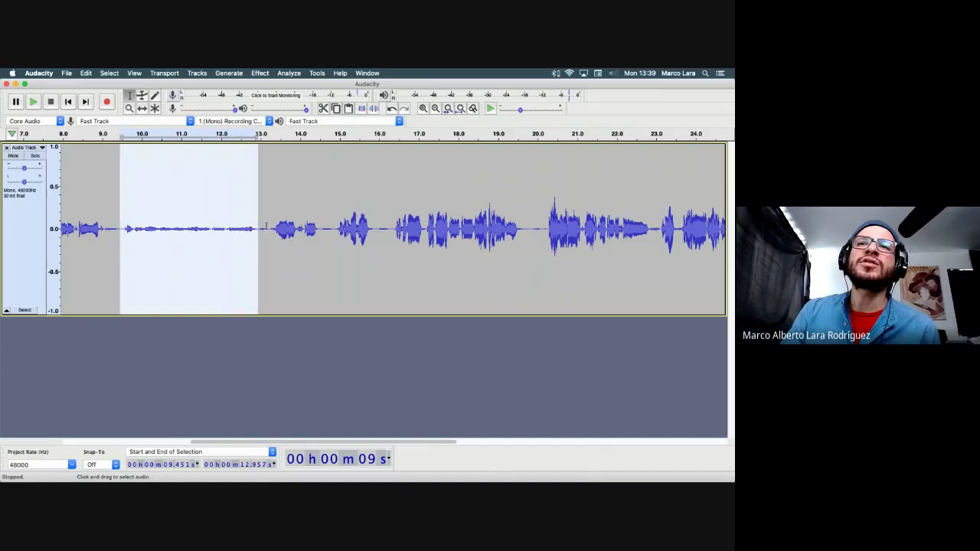
left_click_drag(390, 228, 531, 228)
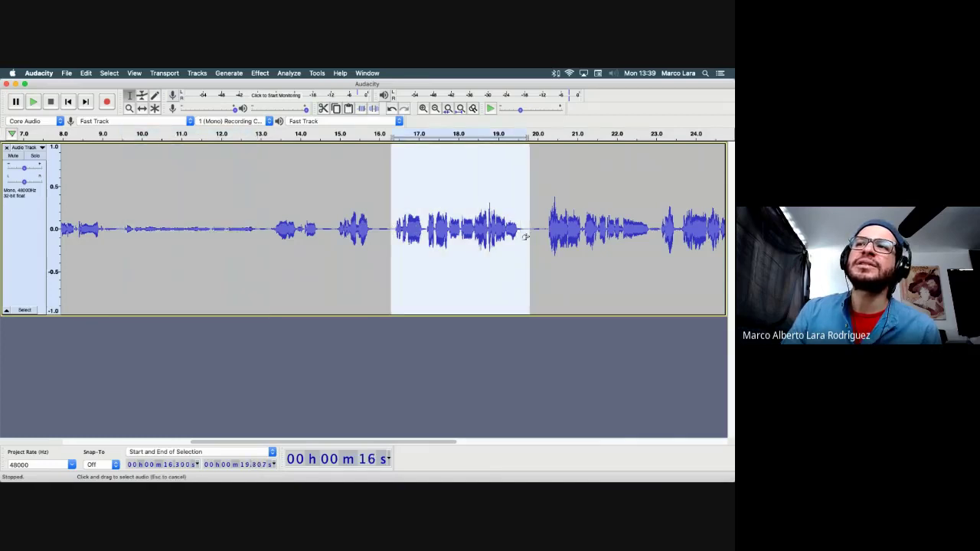
scroll(289, 255, "left", 5)
left_click(277, 260)
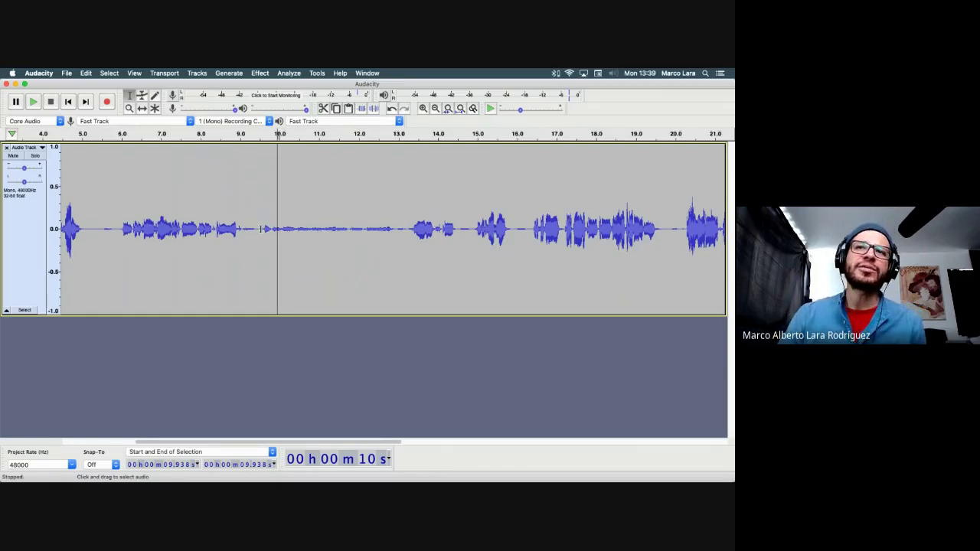
Step: Try deleting the quiet passage from about 9.45 s to 13.24 s three times, undoing each deletion
left_click_drag(261, 228, 396, 252)
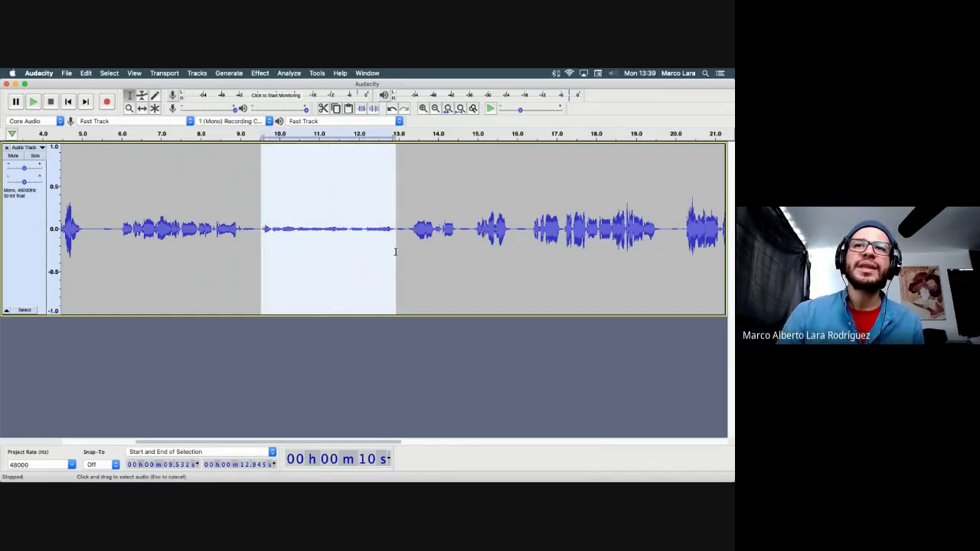
left_click(255, 253)
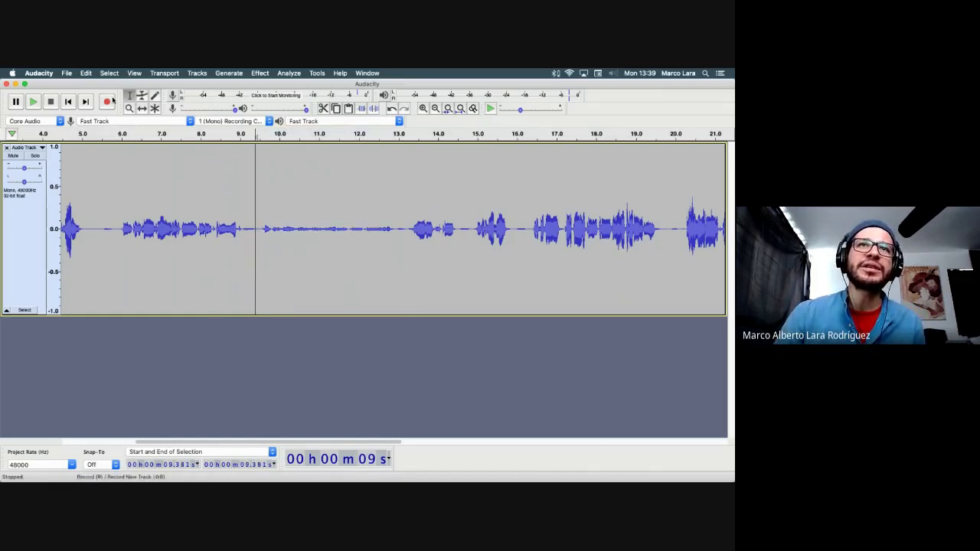
left_click_drag(257, 229, 405, 252)
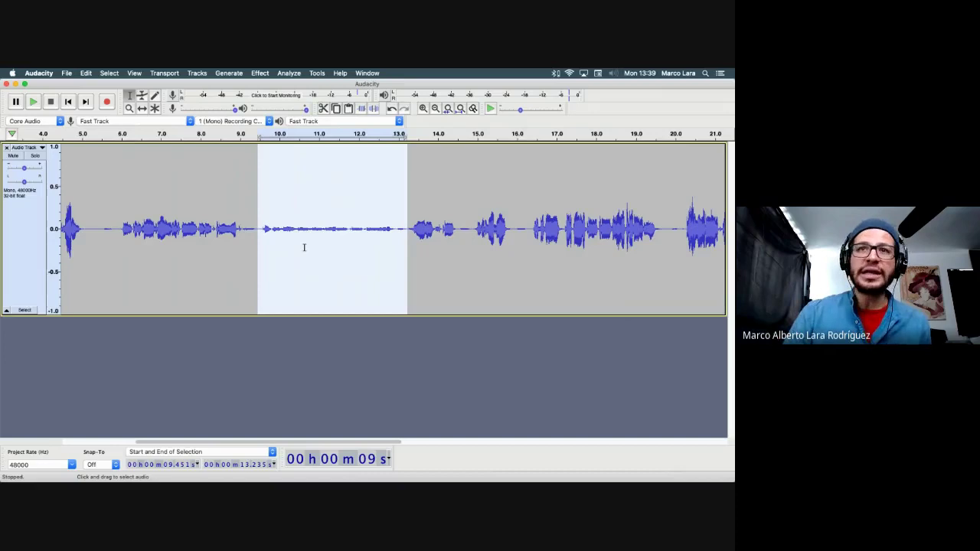
key("Delete")
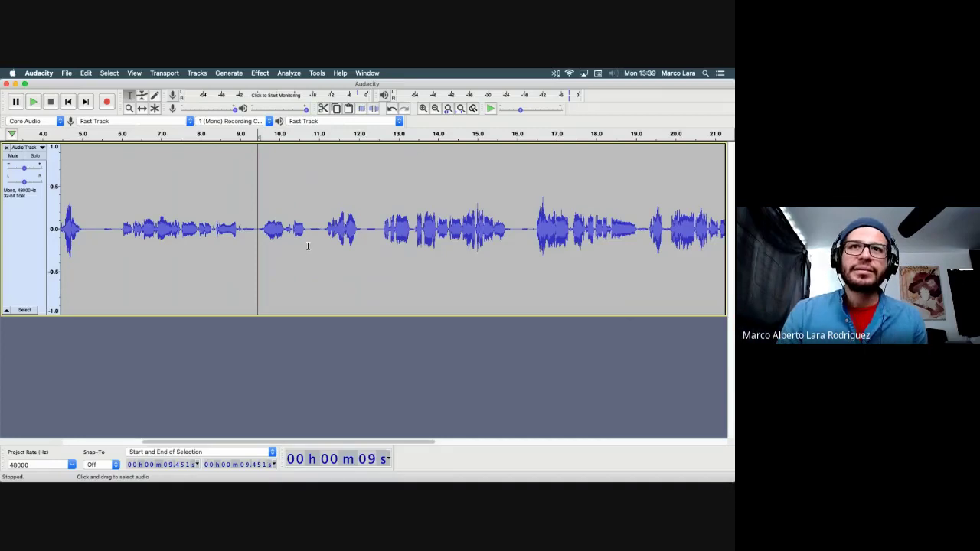
key("super+z")
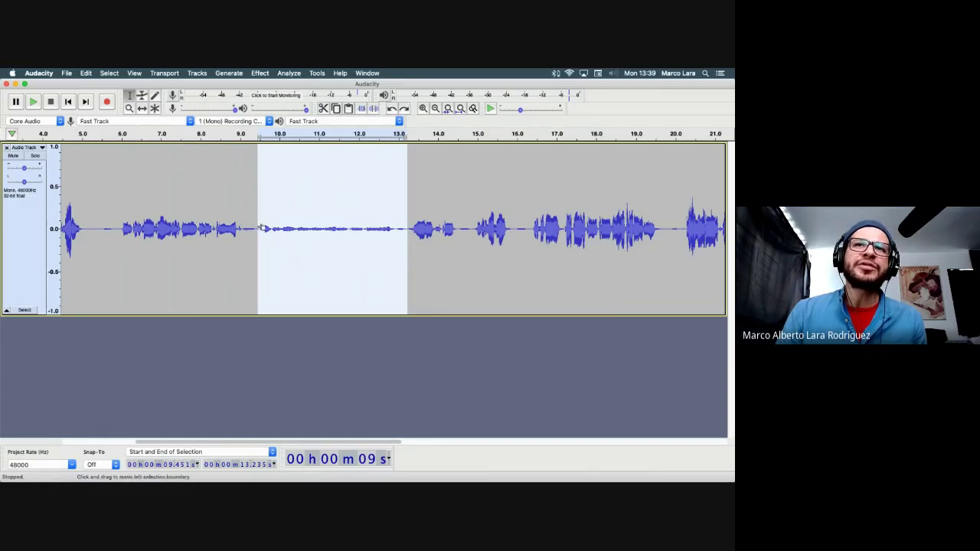
key("Delete")
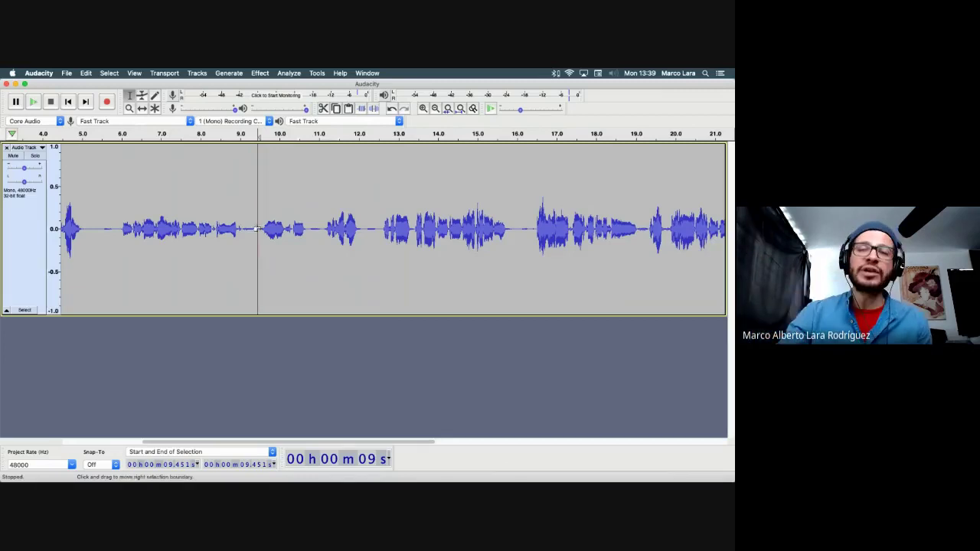
key("super+z")
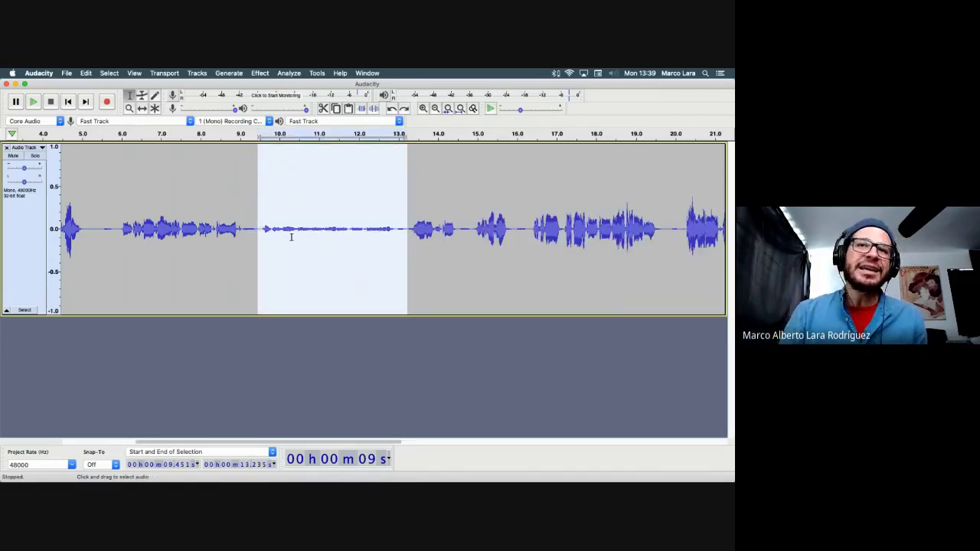
key("Delete")
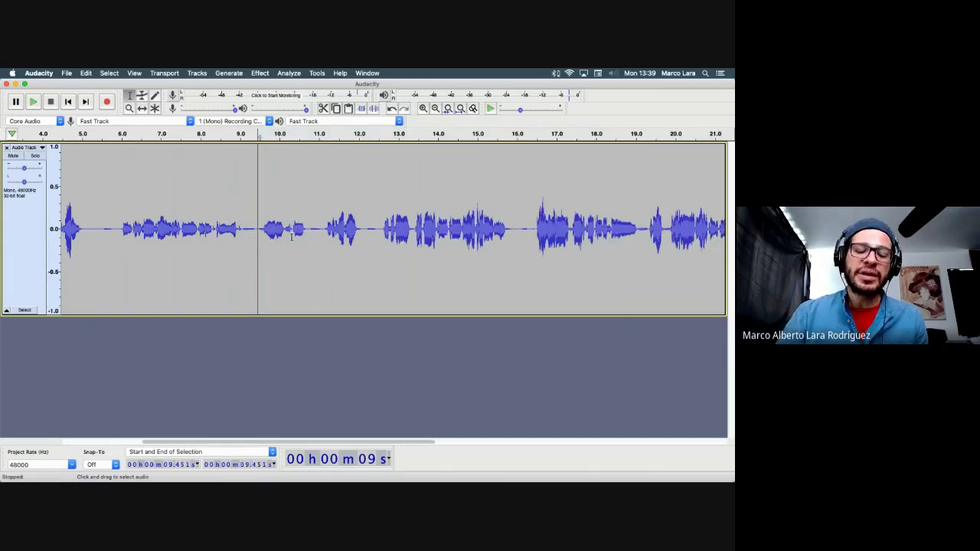
key("super+z")
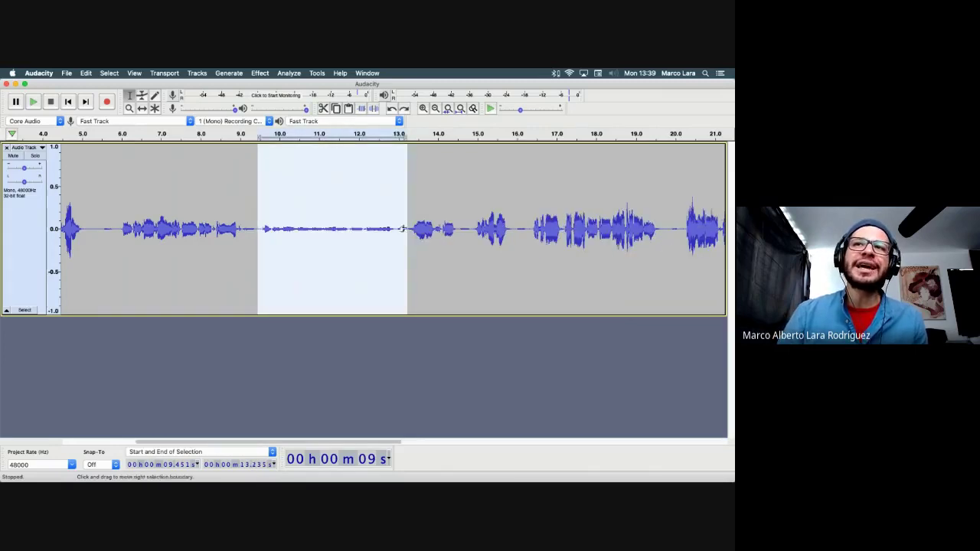
Step: Replace the quiet passage from about 9.42 s to 12.95 s with generated silence and highlight the silenced stretch briefly
left_click(260, 230)
left_click_drag(395, 227, 259, 237)
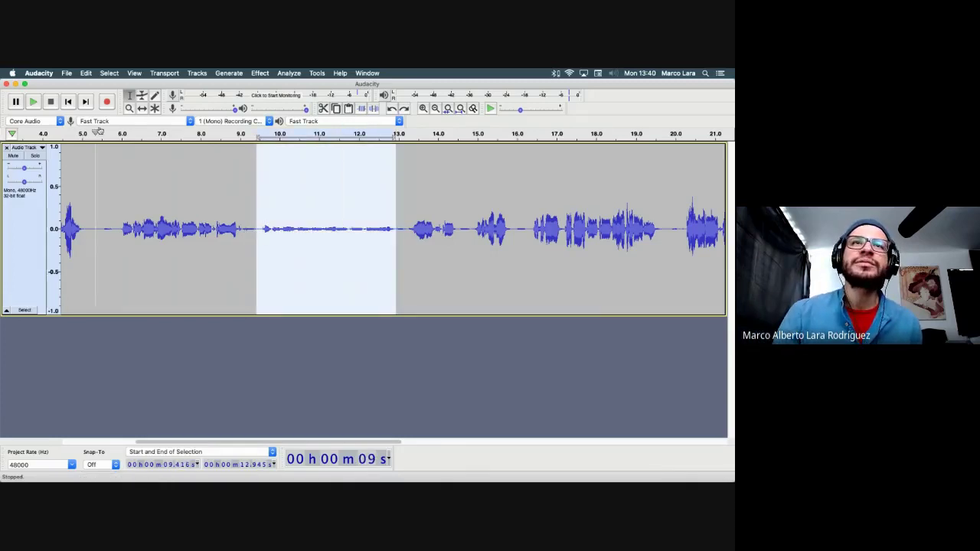
left_click(230, 74)
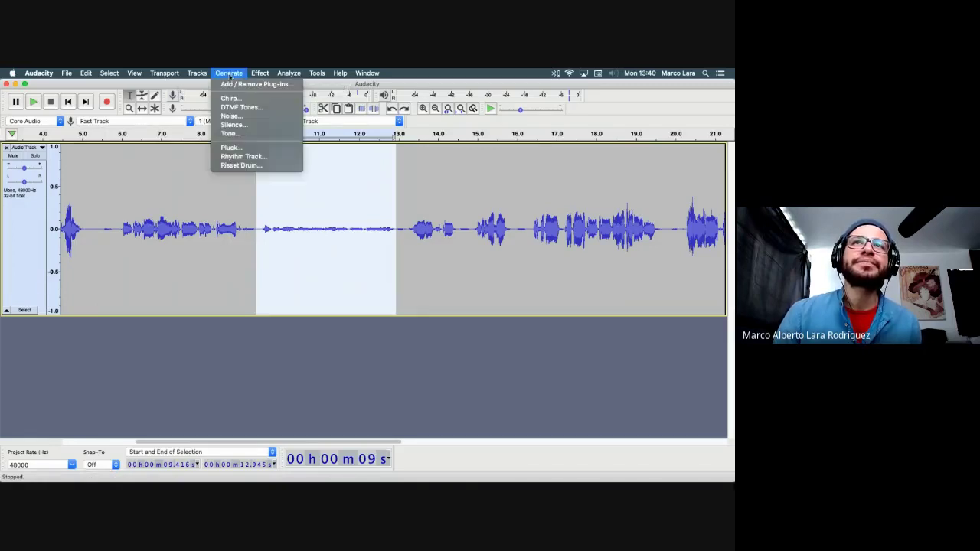
left_click(243, 127)
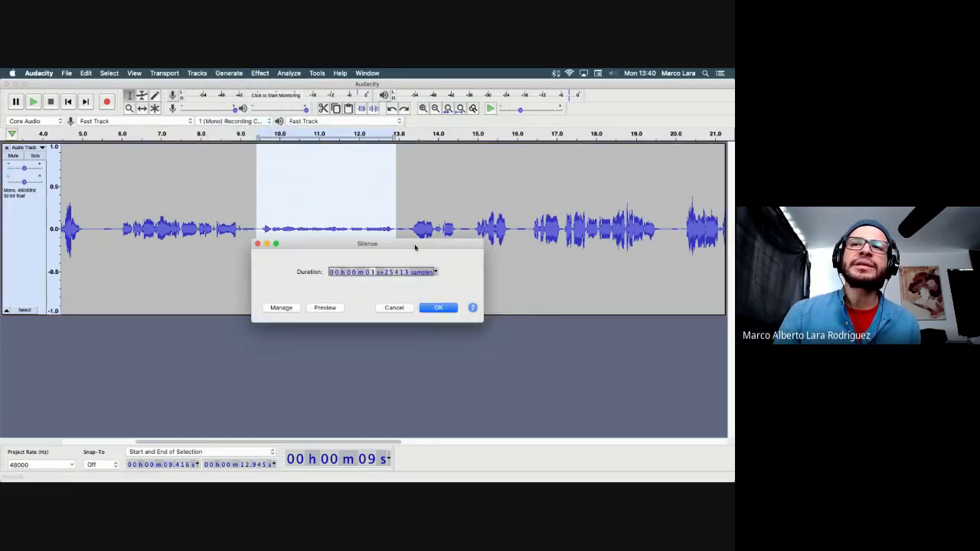
left_click(346, 313)
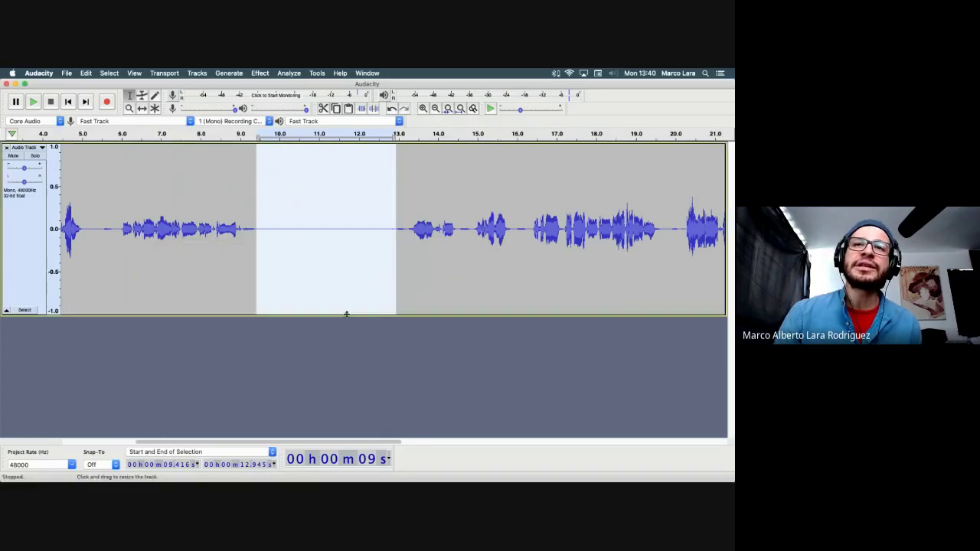
left_click(303, 283)
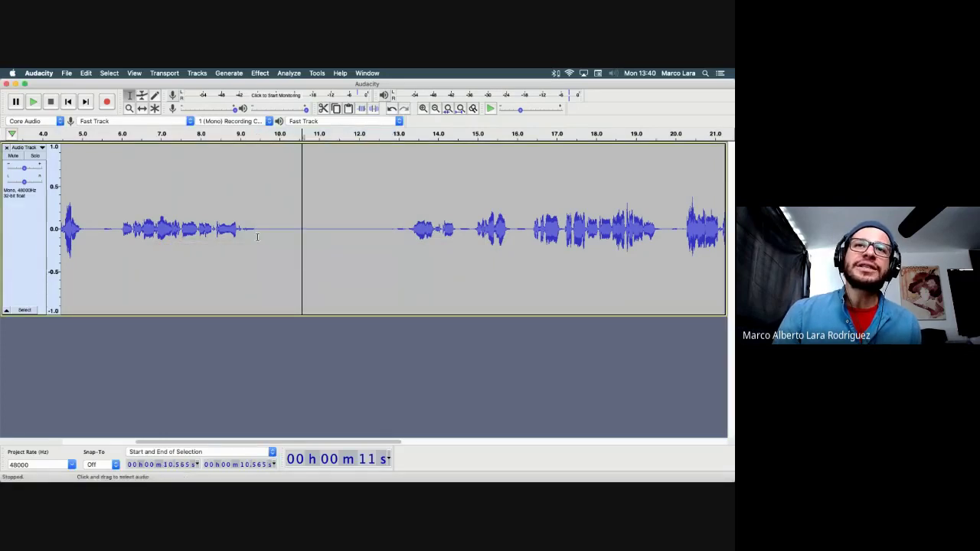
left_click_drag(258, 234, 392, 257)
left_click(291, 258)
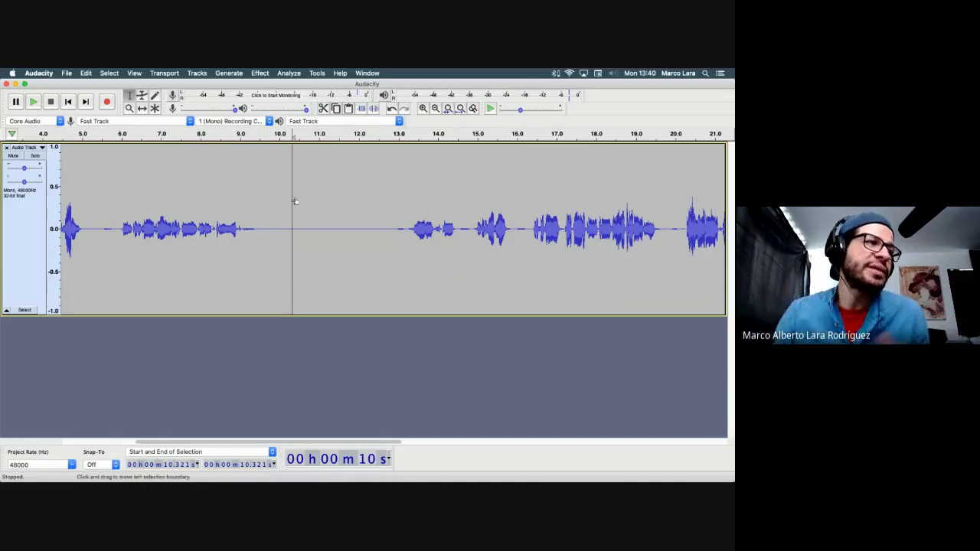
Step: Try deleting the silenced stretch from about 9.45 s, and undo both the deletion and the generated silence
left_click_drag(395, 221, 261, 238)
key("Delete")
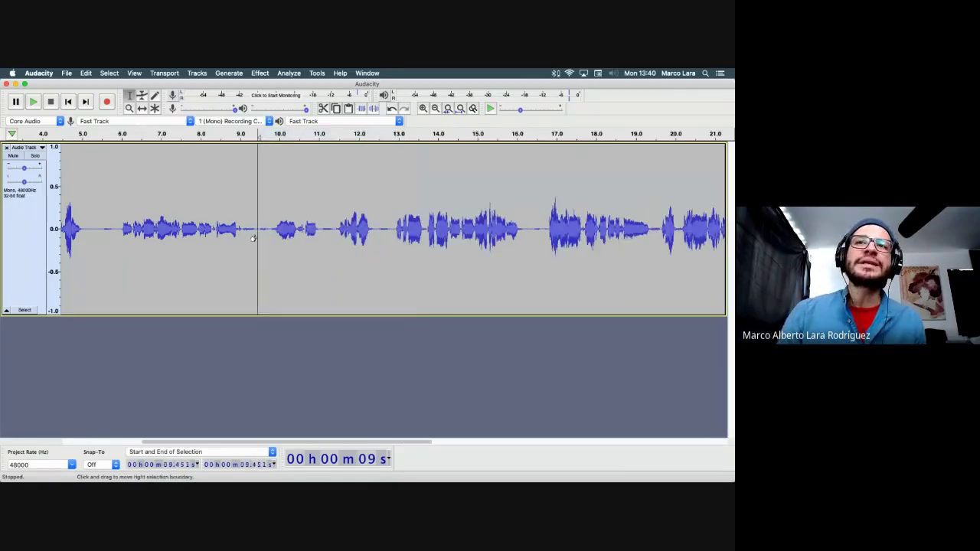
key("ctrl+z")
key("ctrl+v")
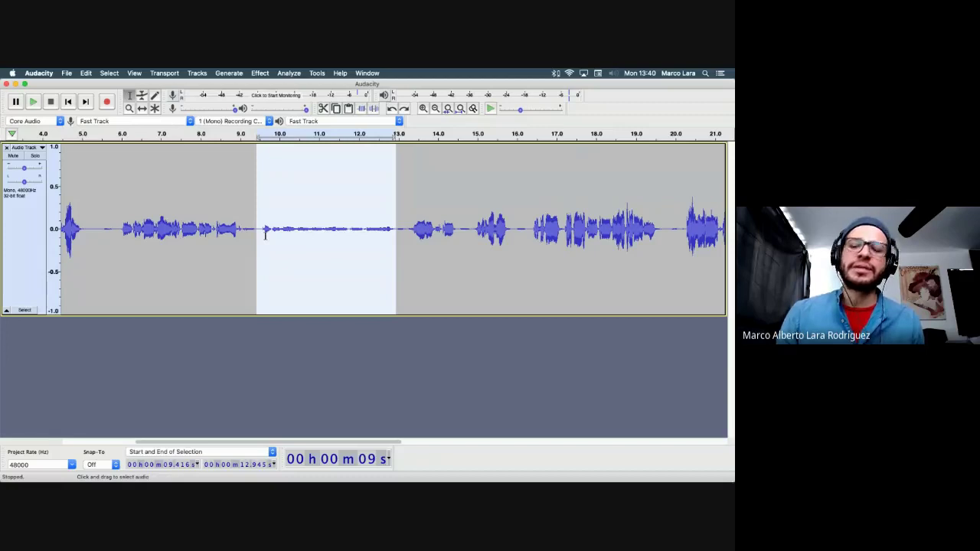
key("Delete")
key("ctrl+z")
Step: Replace the quiet passage from about 9.43 s to 12.97 s with generated silence, and clear the selection
scroll(261, 247, "right", 1)
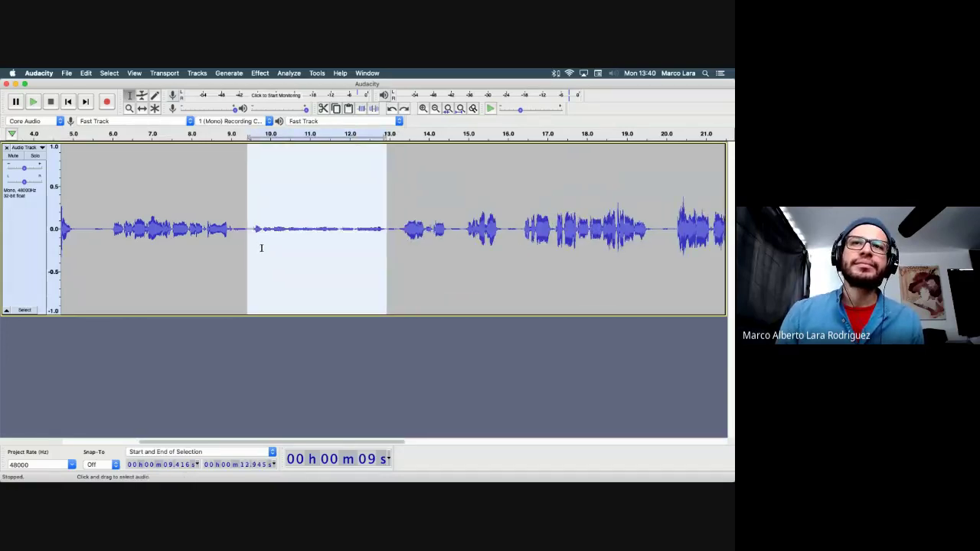
left_click(263, 248)
left_click_drag(388, 230, 247, 230)
left_click(219, 72)
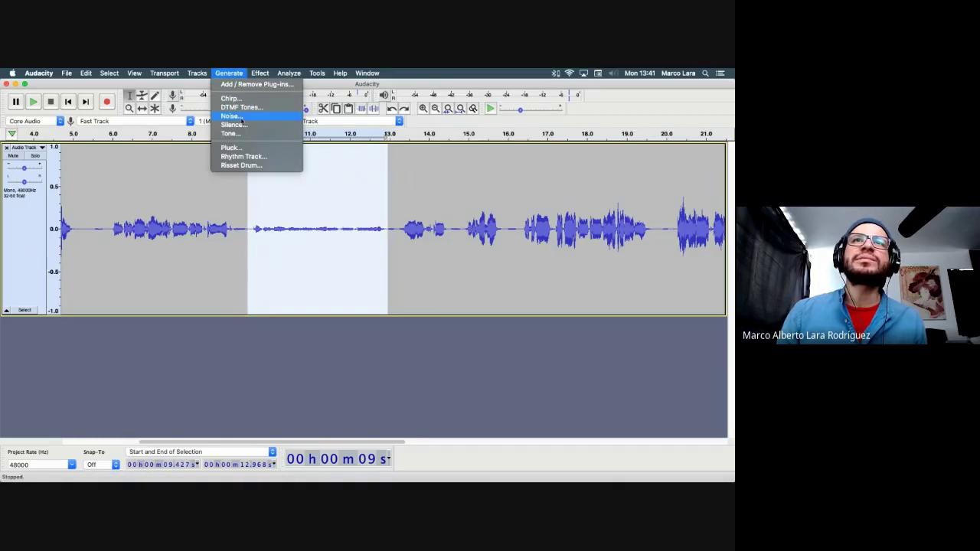
left_click(242, 125)
key("Return")
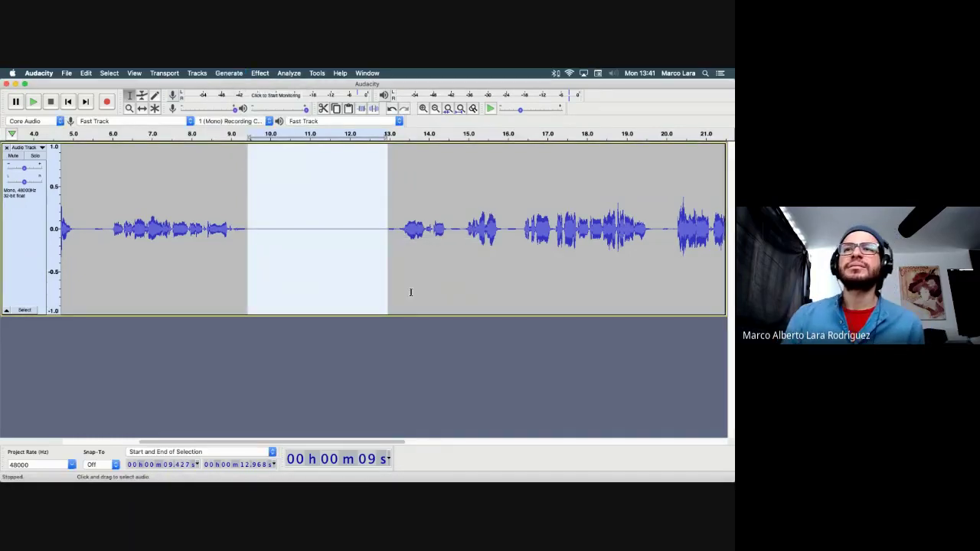
scroll(354, 268, "left", 5)
left_click(347, 270)
scroll(347, 271, "right", 20)
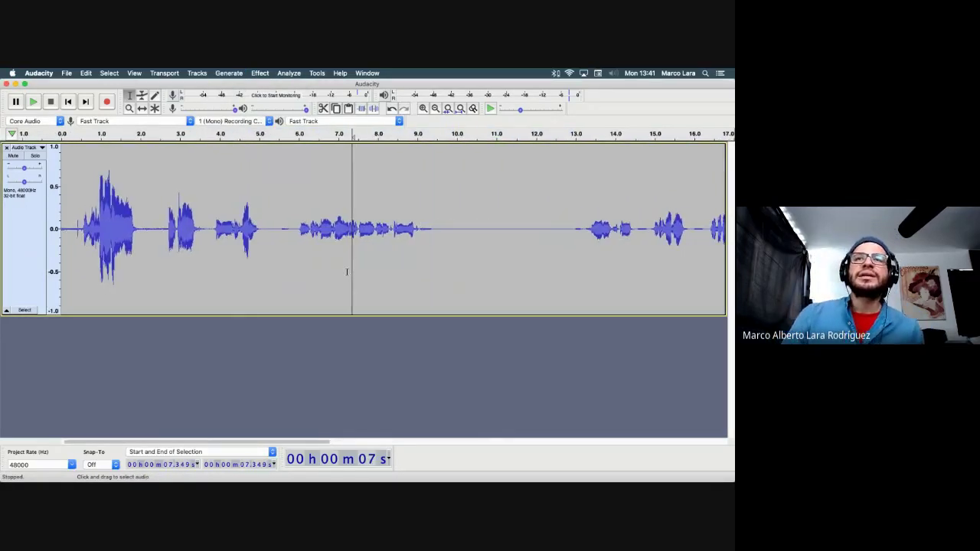
scroll(347, 272, "left", 20)
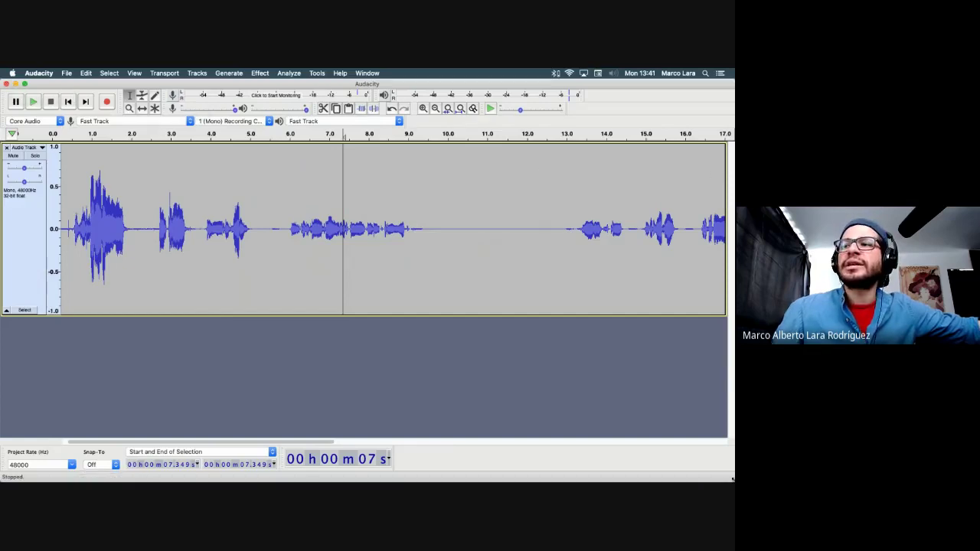
Step: Narrow the Audacity window to uncover the desktop and open the YouTube_Music folder on the Mr_Frame drive in Finder
left_click_drag(733, 480, 454, 470)
left_click(622, 365)
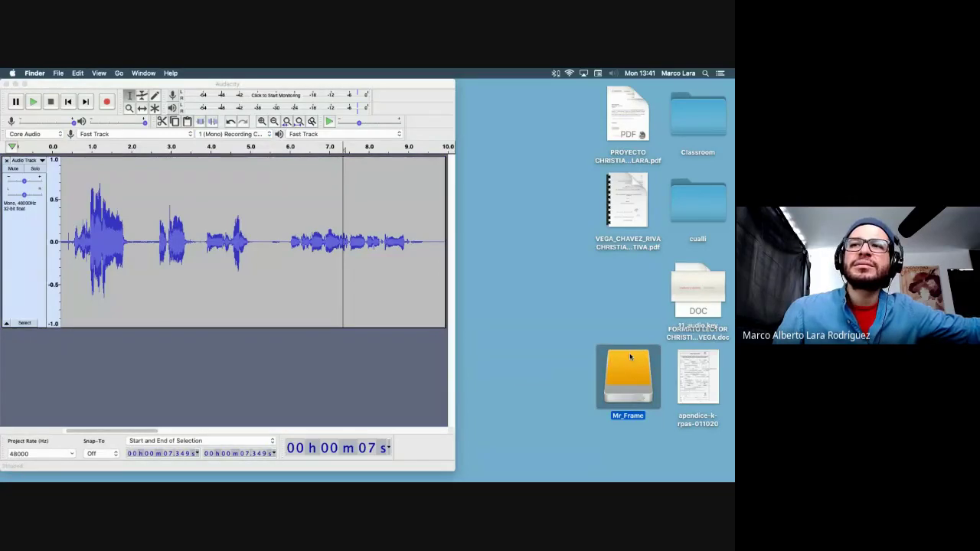
double_click(630, 357)
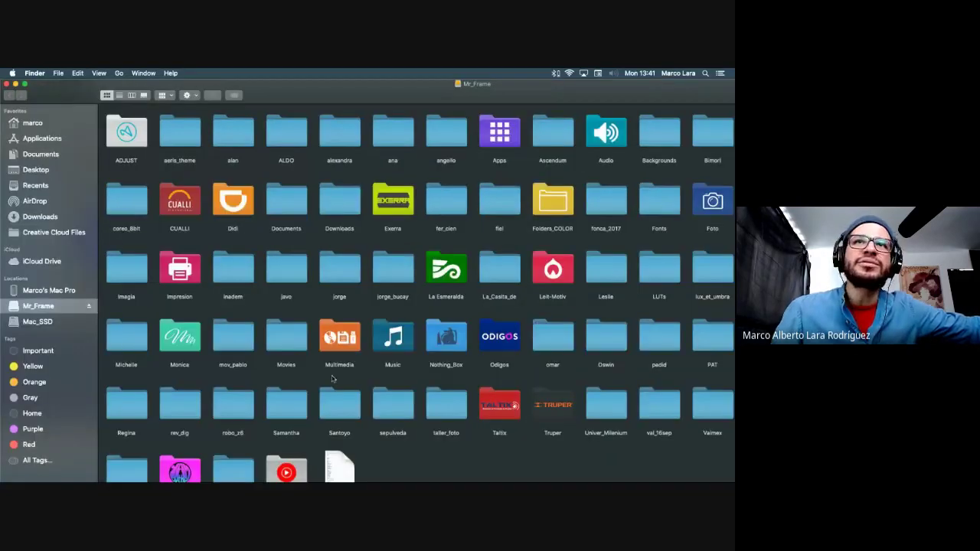
double_click(286, 473)
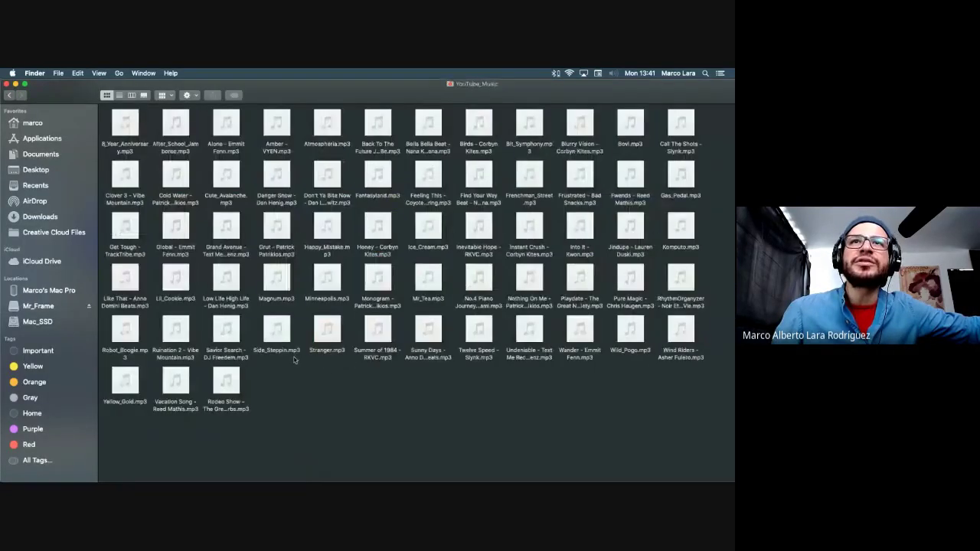
Step: Place the Finder window beside Audacity and add Alone - Emmit Fenn.mp3 to the project as a track below the voice recording
left_click_drag(256, 84, 693, 116)
double_click(693, 116)
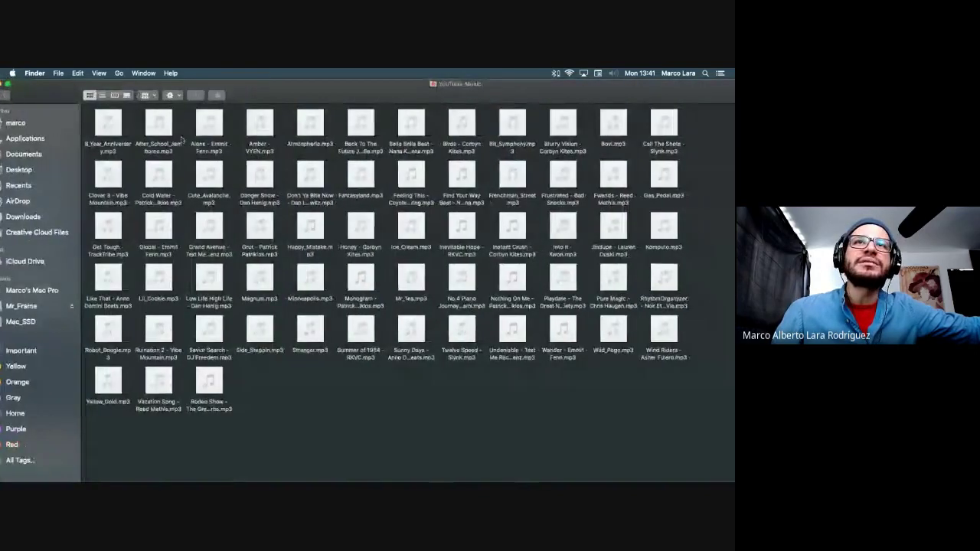
left_click(198, 138)
double_click(294, 80)
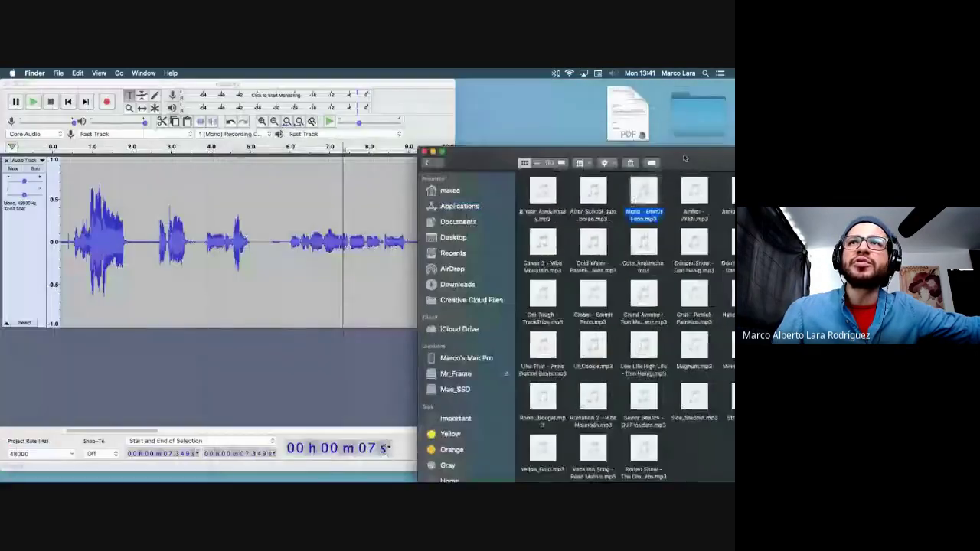
mouse_move(692, 125)
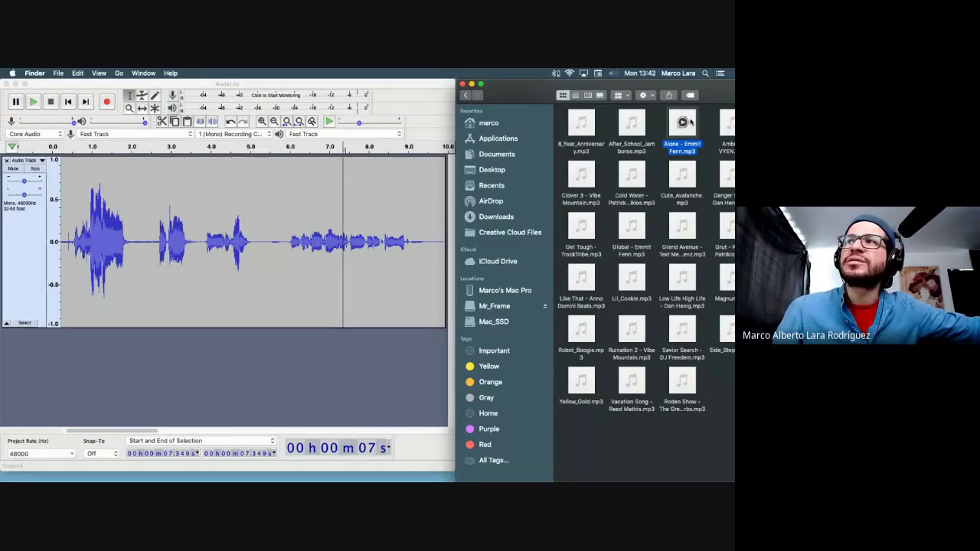
left_click_drag(691, 123, 188, 372)
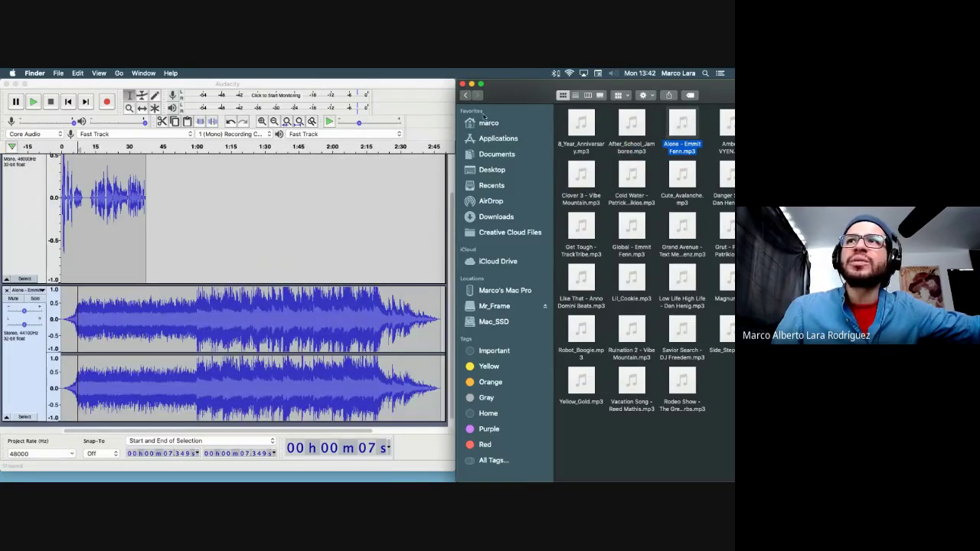
Step: Close the Finder music folder and widen the Audacity window back across the screen
left_click(56, 85)
left_click(67, 74)
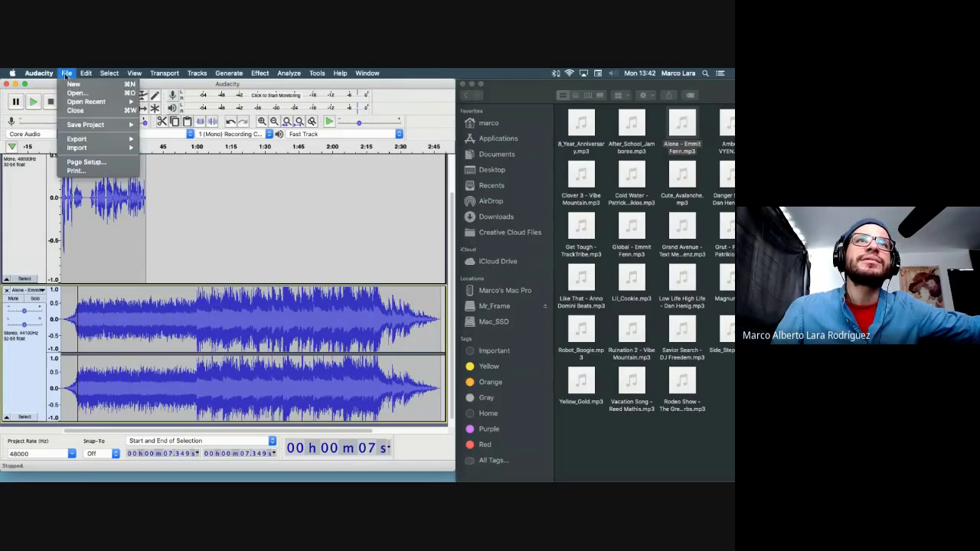
left_click(455, 129)
key("super+w")
left_click(454, 131)
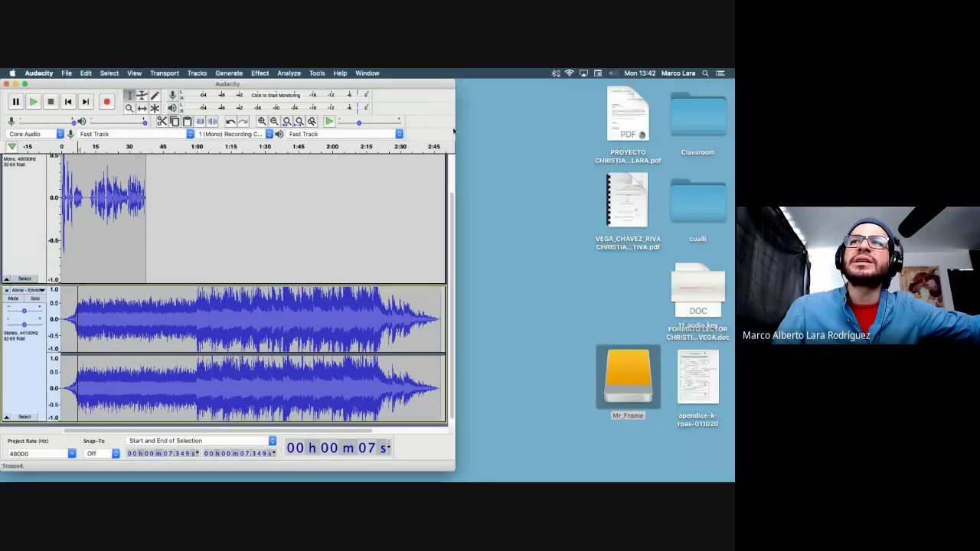
left_click_drag(476, 129, 731, 128)
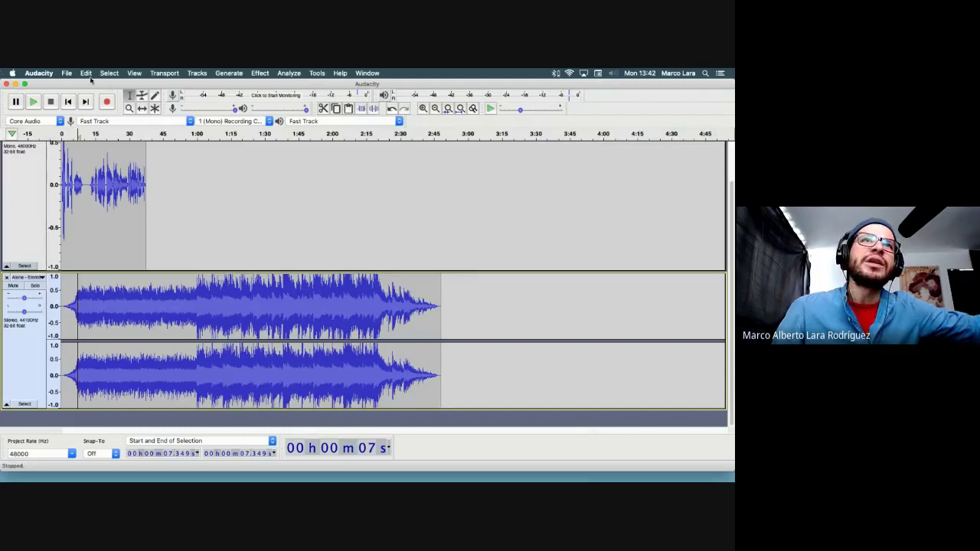
Step: Try to import an audio file, and accept generation of the debug report with all its files included
left_click(67, 74)
mouse_move(83, 151)
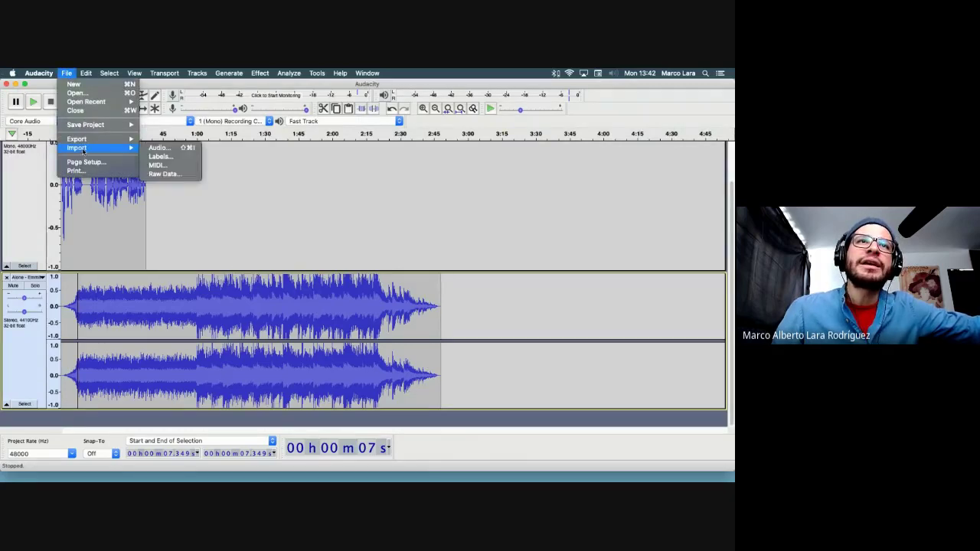
left_click(170, 149)
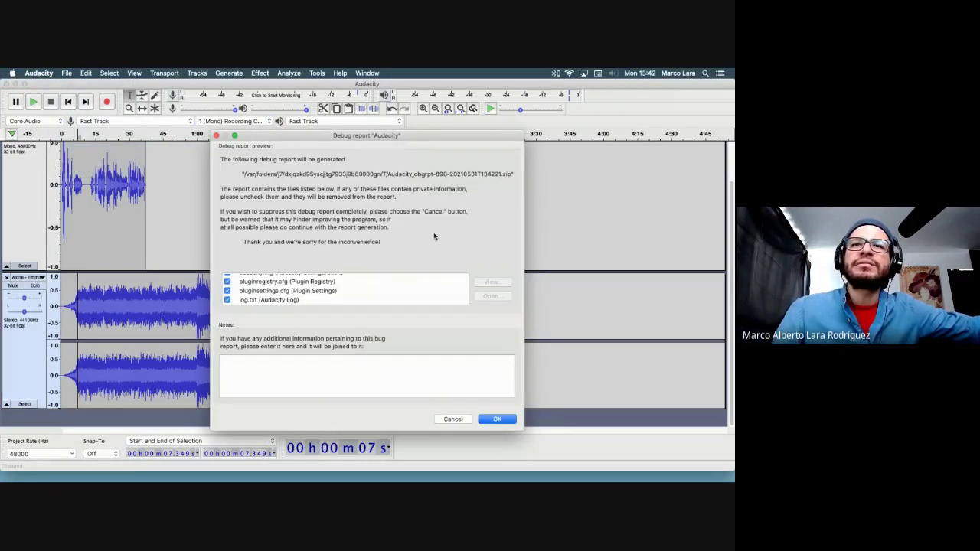
scroll(296, 285, "up", 3)
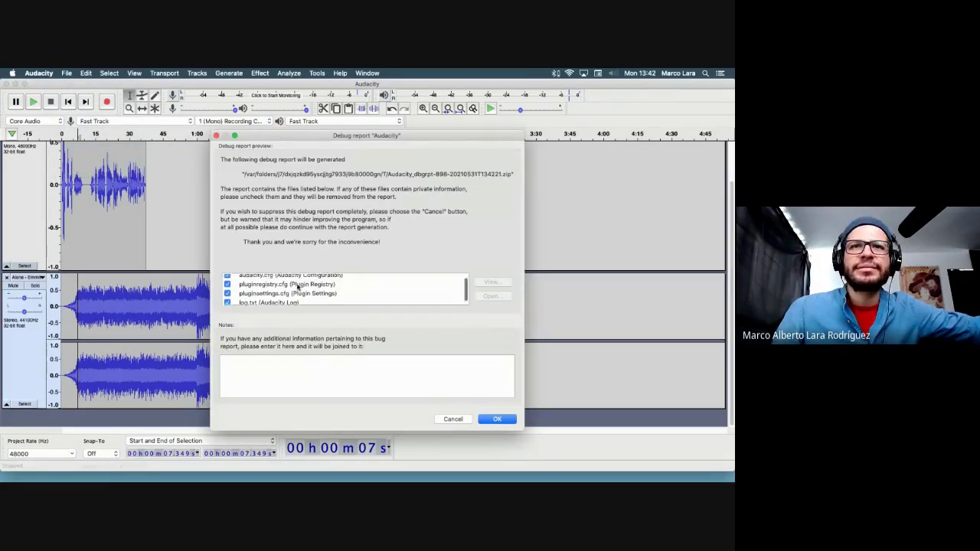
left_click(498, 420)
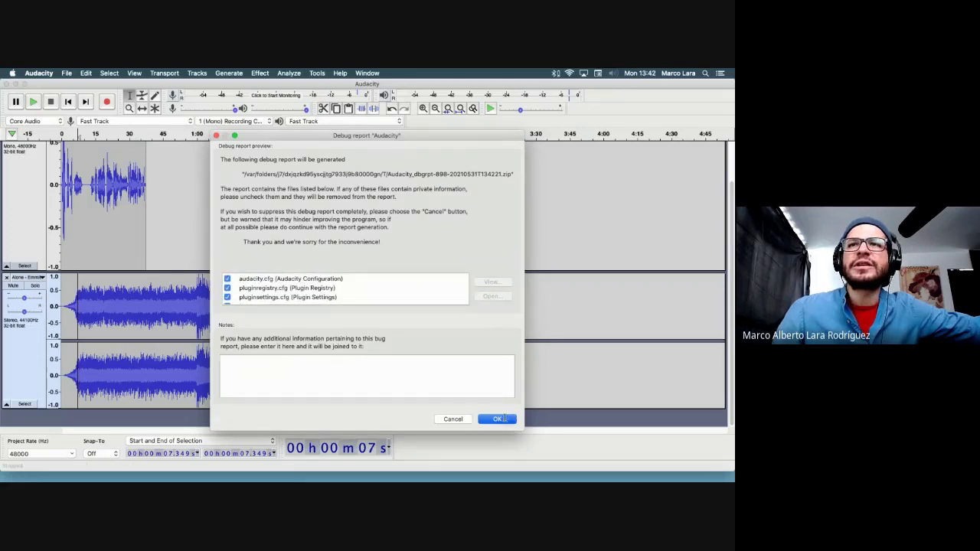
left_click(413, 293)
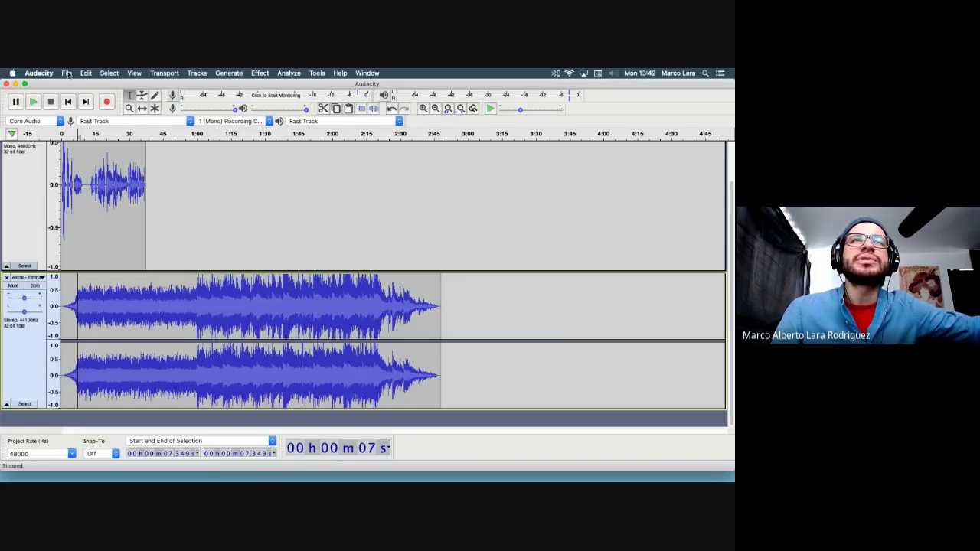
Step: Check the open windows on the desktop and relaunch Audacity
key("ctrl+Up")
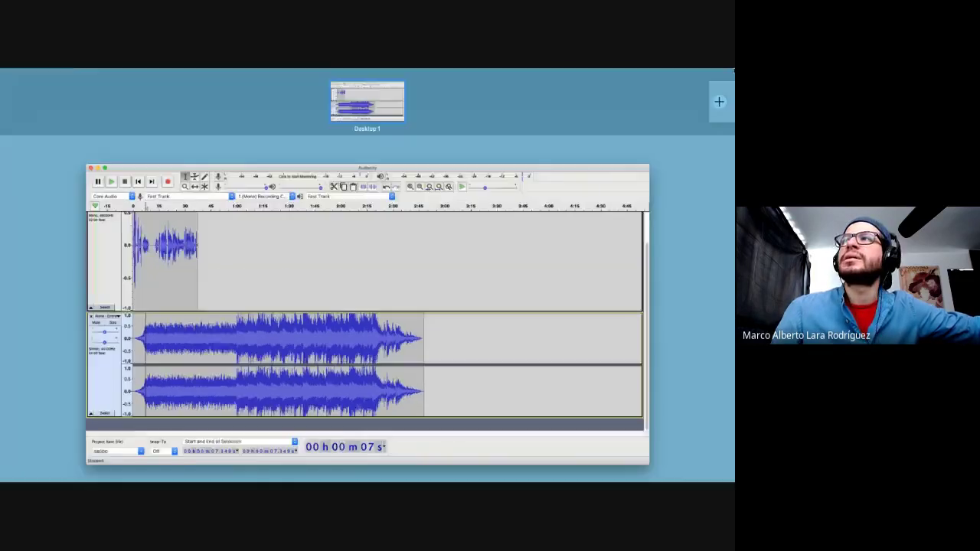
key("Escape")
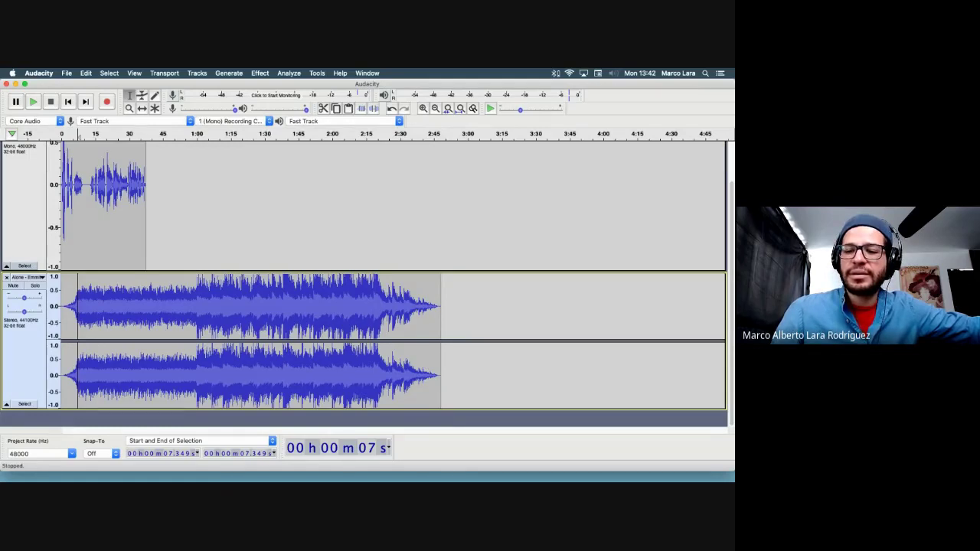
key("super+h")
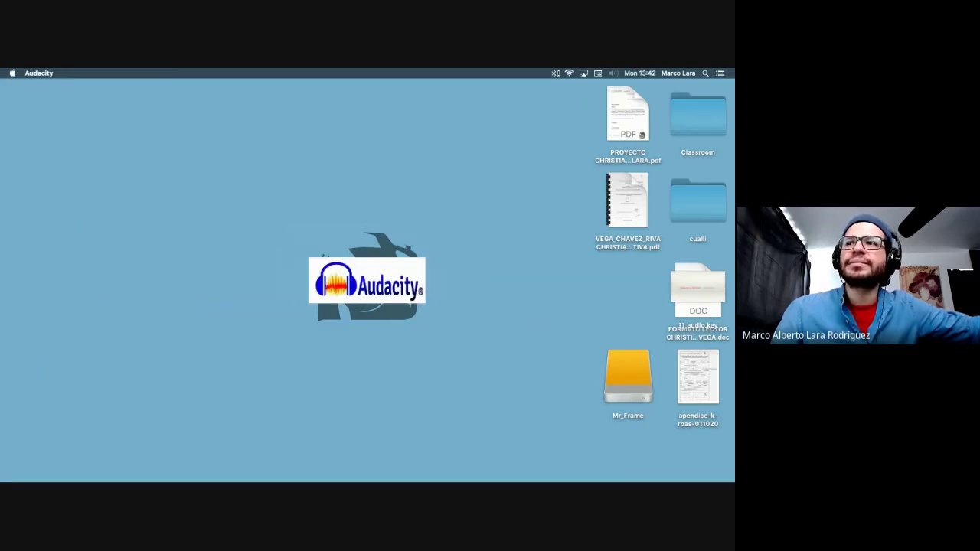
key("ctrl+Up")
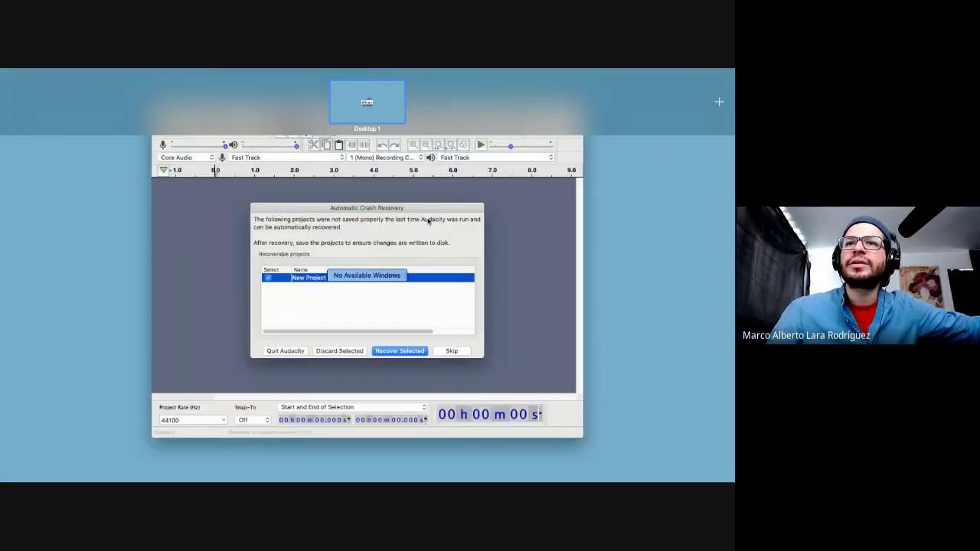
Step: Recover the unsaved project through Automatic Crash Recovery and expand its window to full screen
left_click(462, 297)
left_click(410, 351)
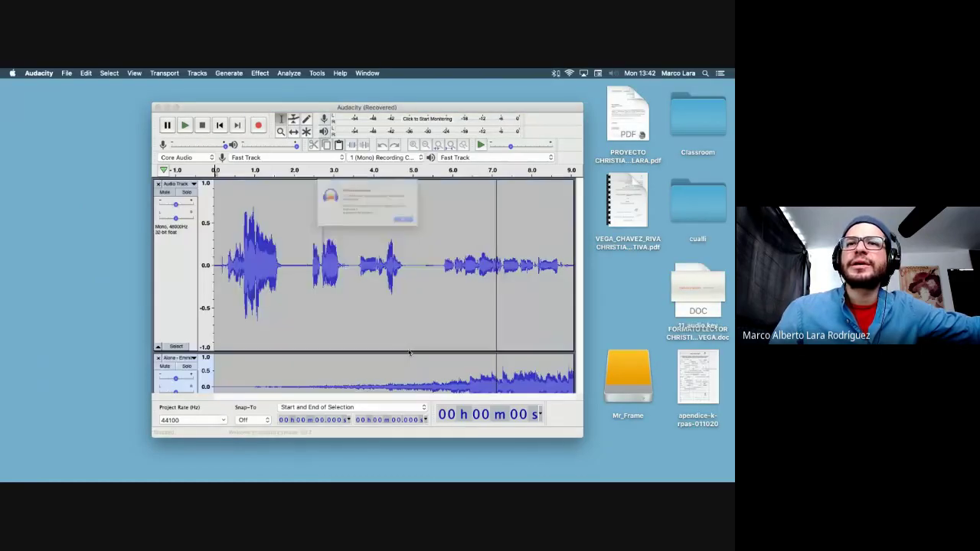
left_click(436, 234)
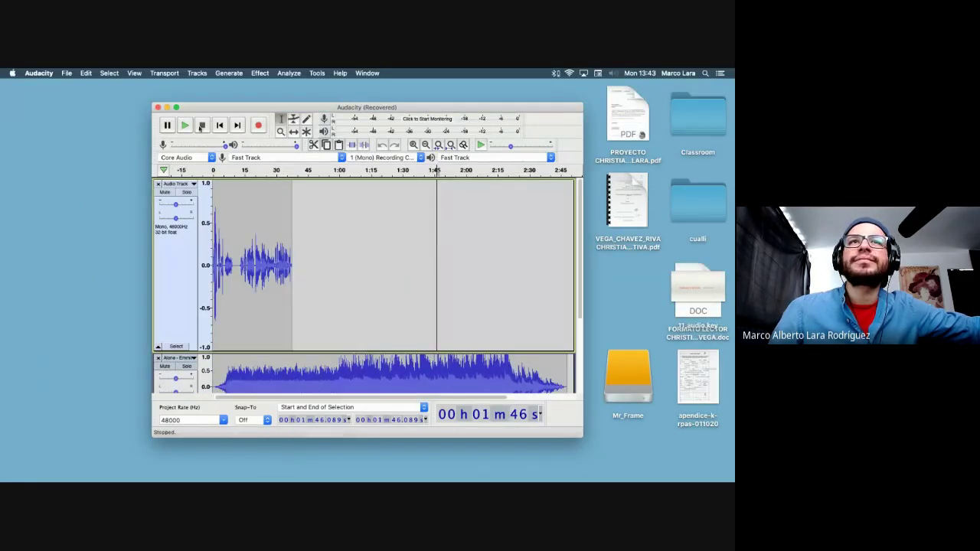
left_click(177, 107)
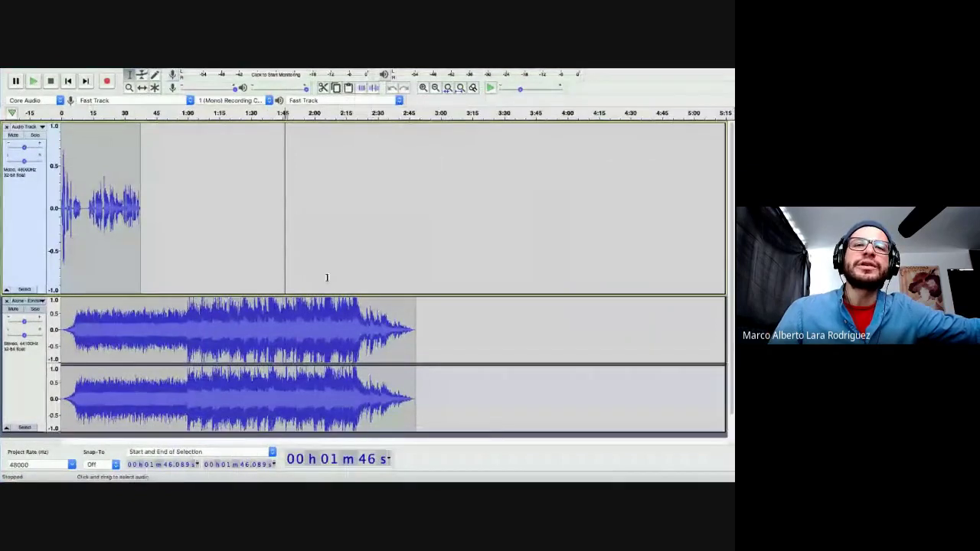
Step: Select the whole voice track and the whole music track in turn, ending with the music track selected
scroll(327, 278, "down", 1)
scroll(327, 278, "up", 1)
left_click(38, 230)
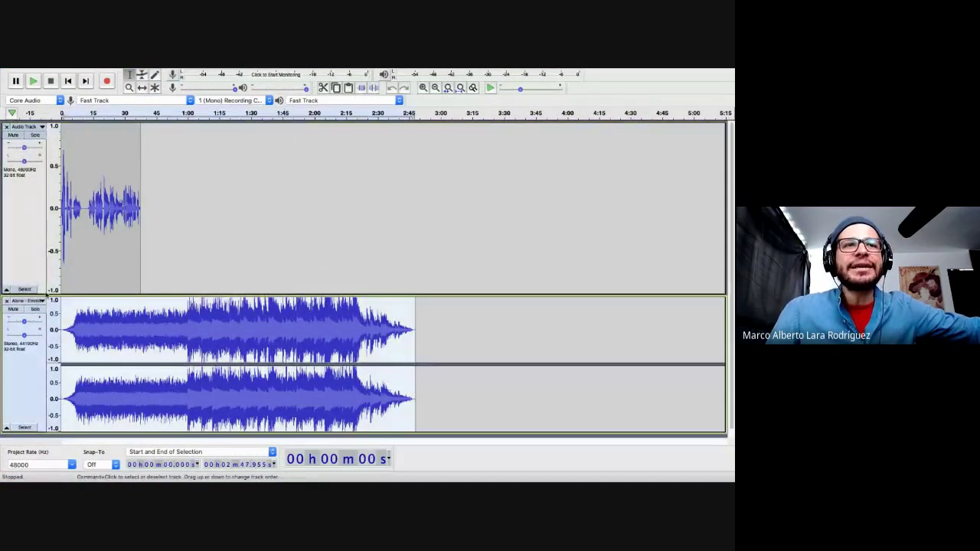
left_click(31, 377)
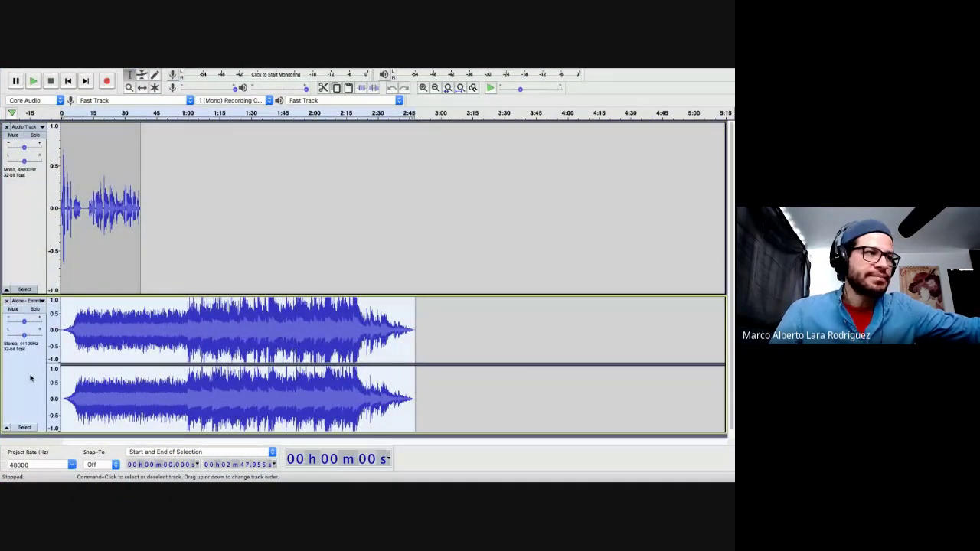
left_click(29, 240)
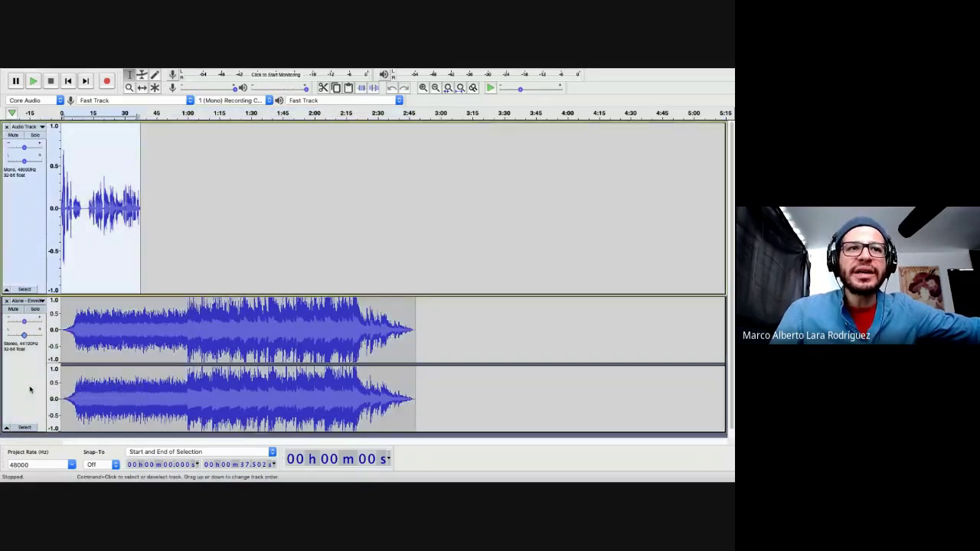
left_click(31, 383)
left_click(442, 333)
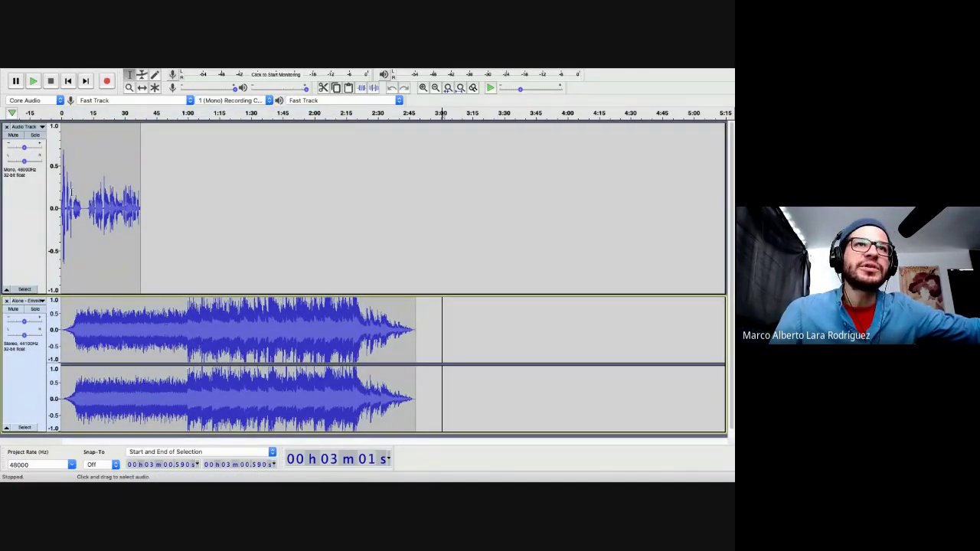
left_click(39, 343)
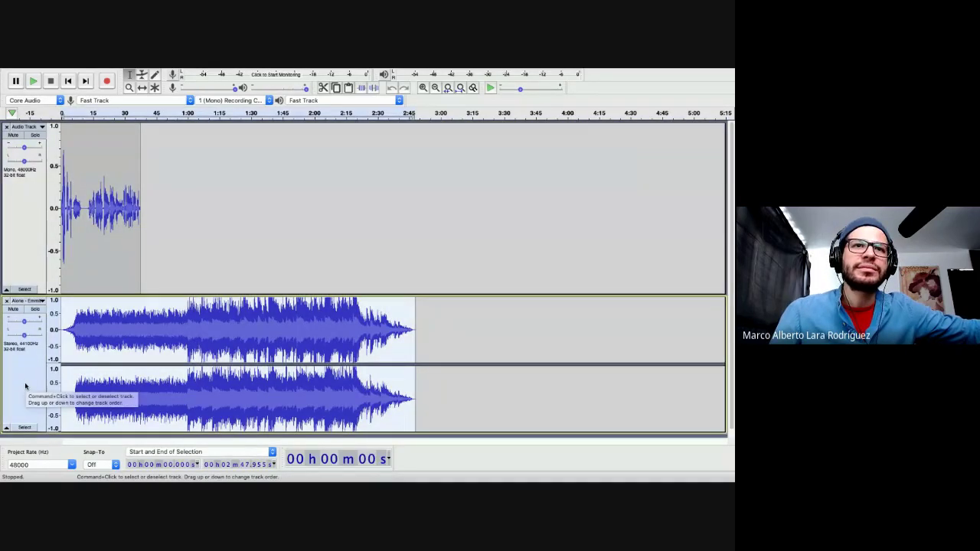
Step: Zoom in on both tracks and place the cursor at about 13 s, where the voice track's silent gap ends
left_click(423, 87)
left_click(422, 87)
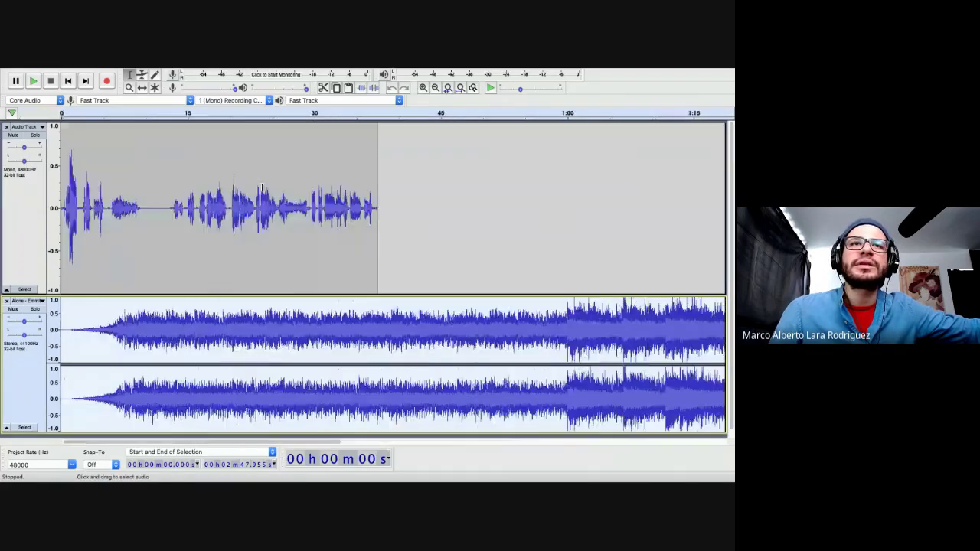
left_click(163, 207)
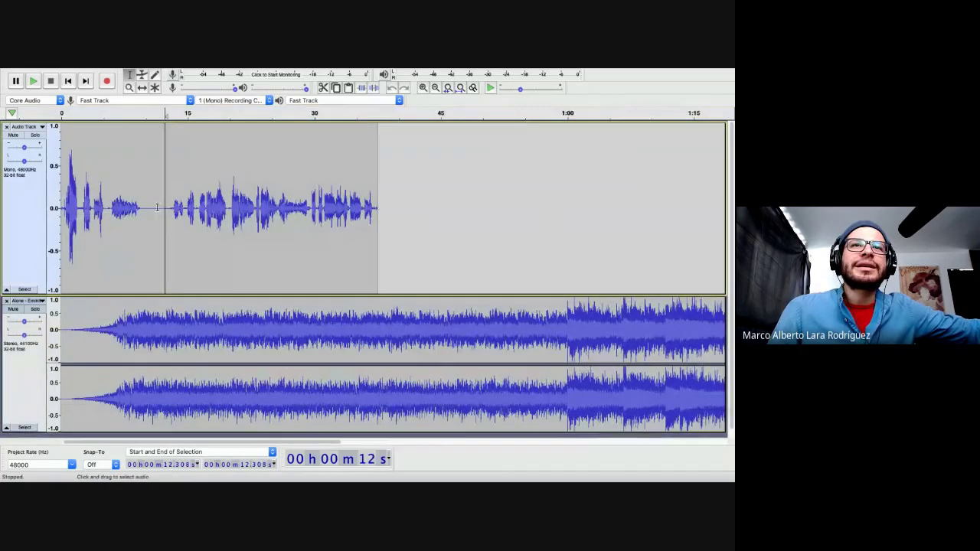
left_click(158, 207)
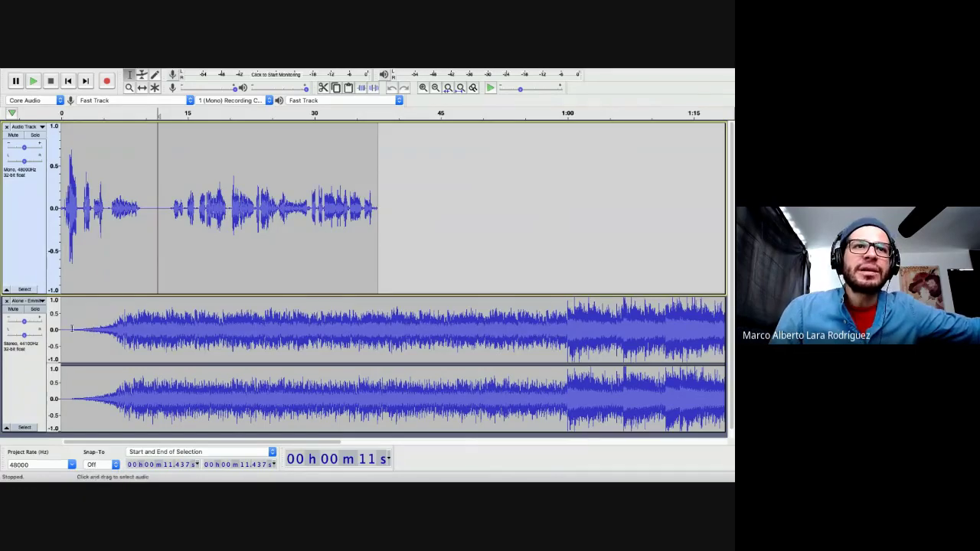
left_click(422, 88)
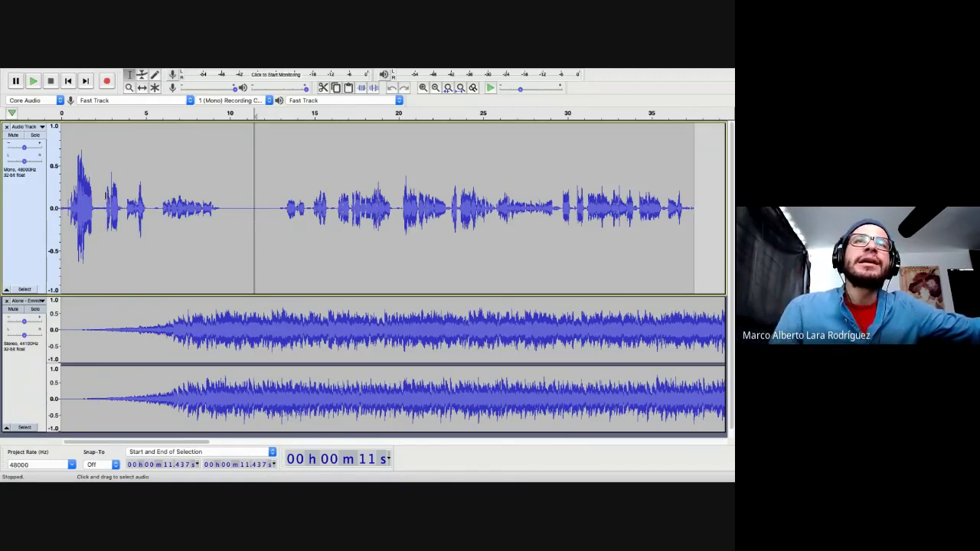
mouse_move(238, 208)
left_mouse_down()
mouse_move(61, 208)
mouse_move(238, 214)
left_mouse_up()
left_click(281, 218)
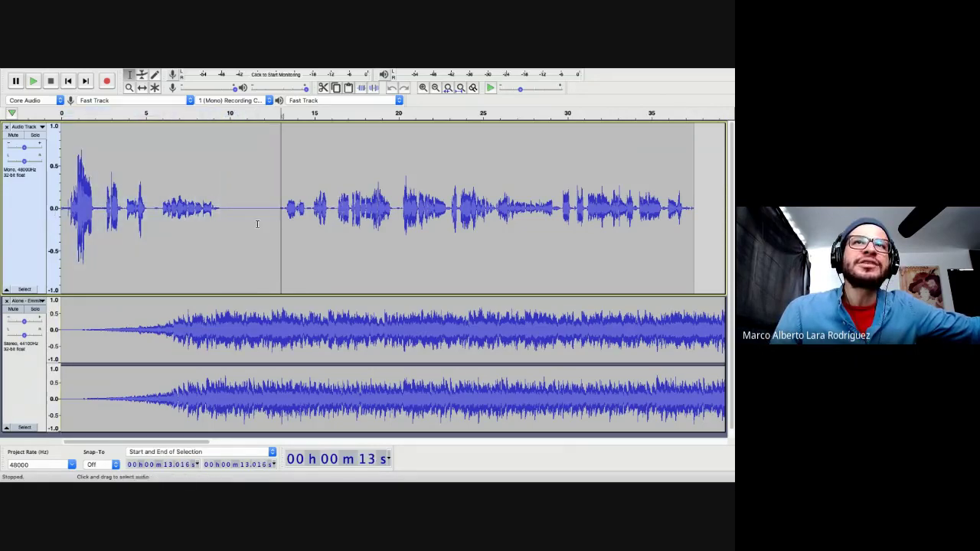
Step: Move the voice clip along the timeline with the Time Shift Tool so it starts at about 13 s
left_click(140, 91)
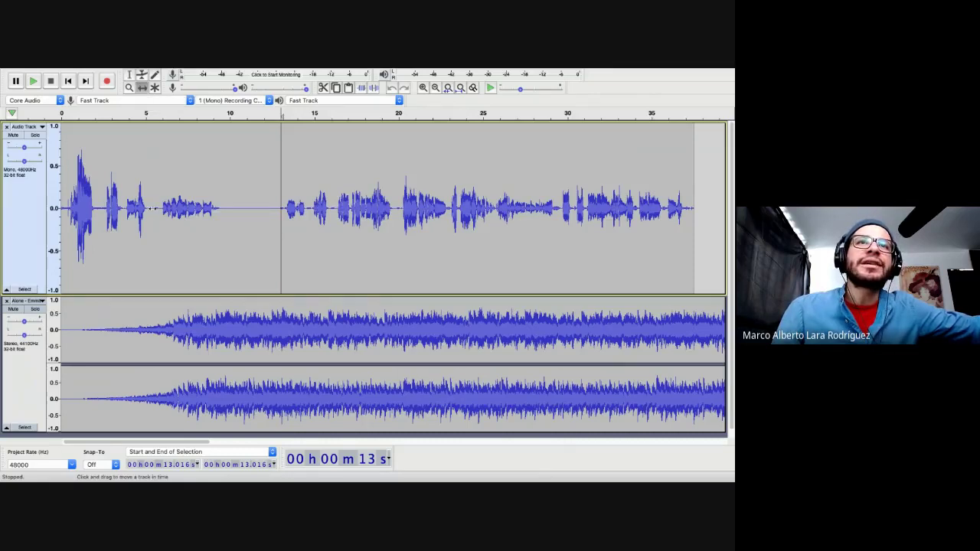
left_click_drag(149, 151, 169, 146)
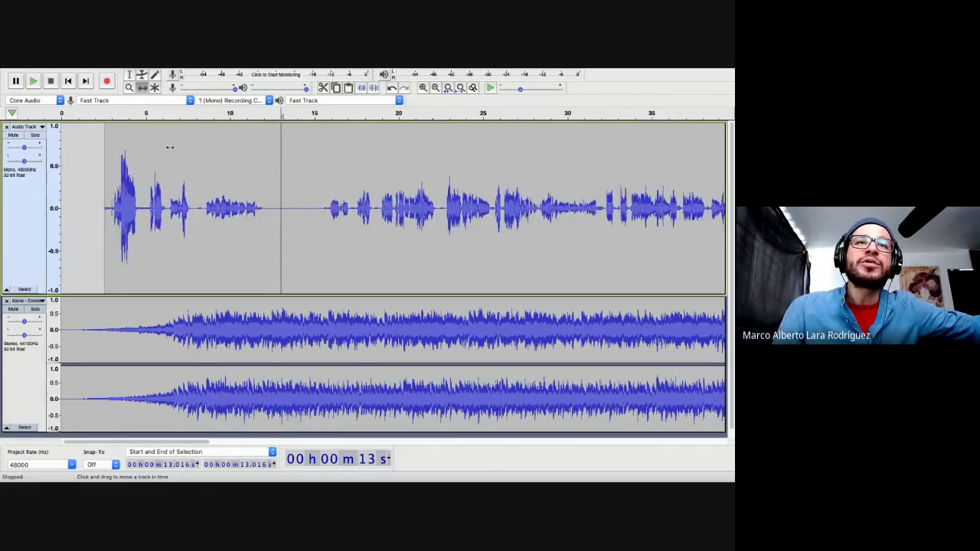
left_click_drag(101, 150, 169, 149)
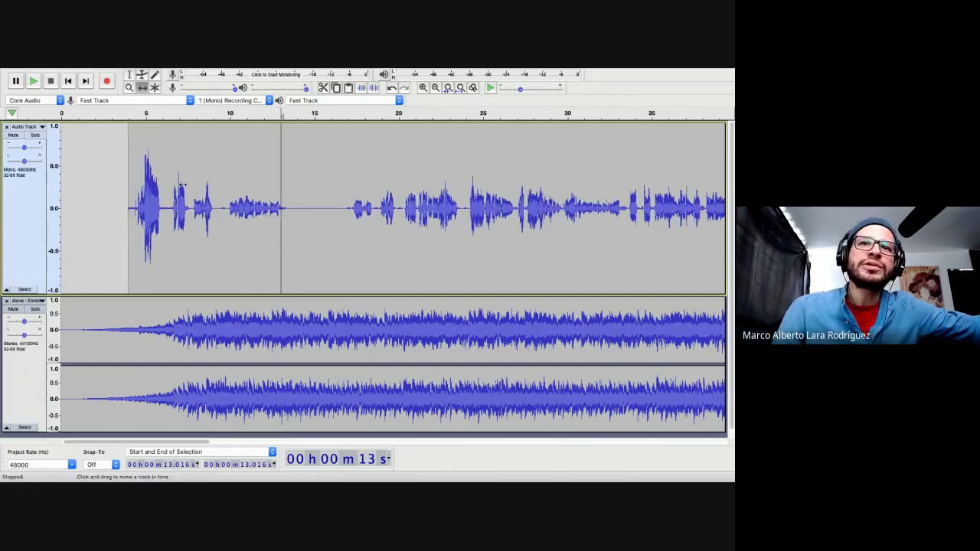
left_click_drag(181, 153, 334, 180)
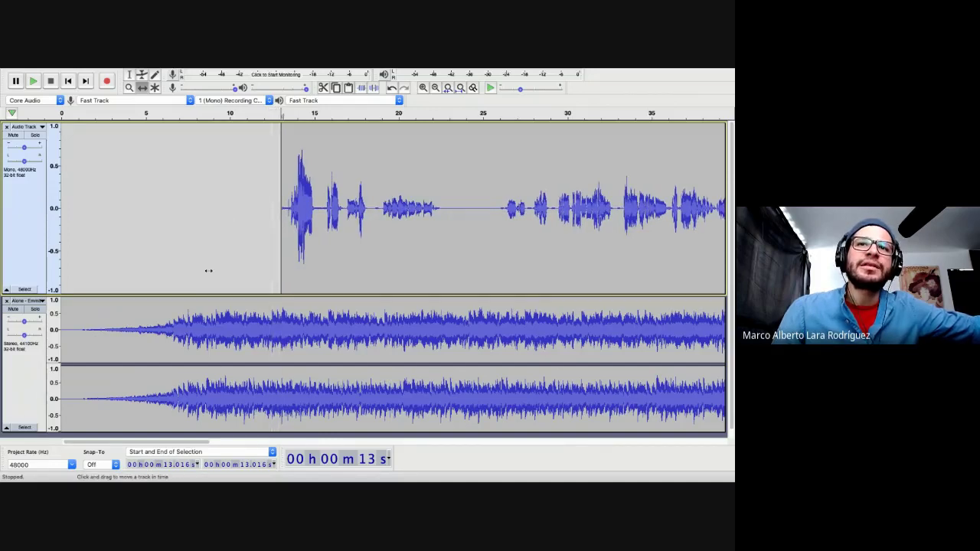
scroll(191, 229, "down", 1)
scroll(188, 221, "up", 1)
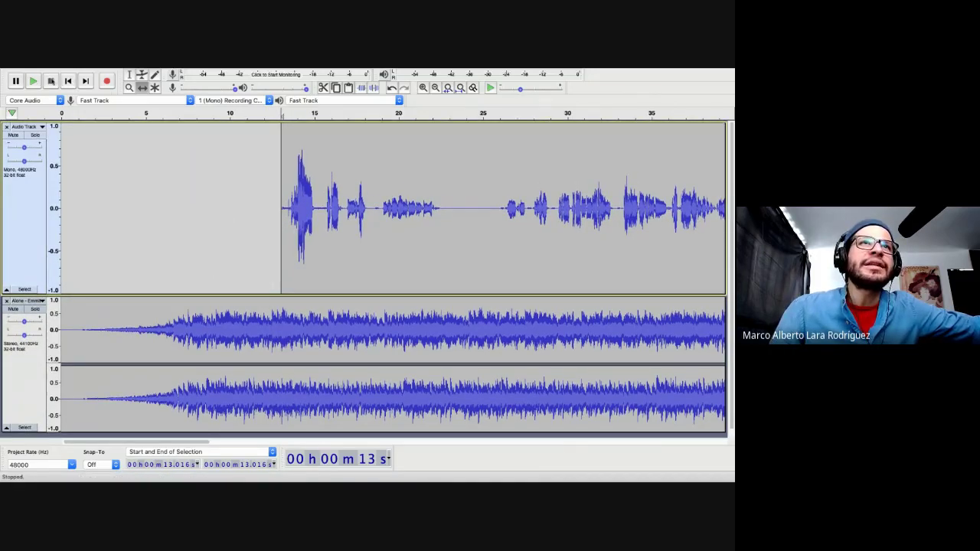
Step: Return the cursor to the project start and shift the voice clip so it starts at about 11 s
left_click(85, 80)
left_click(68, 81)
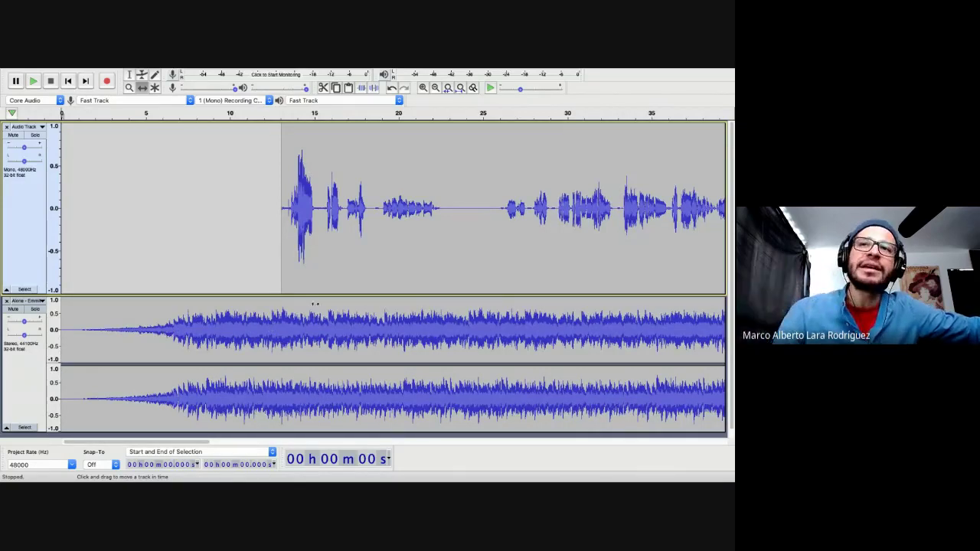
left_click_drag(343, 201, 341, 201)
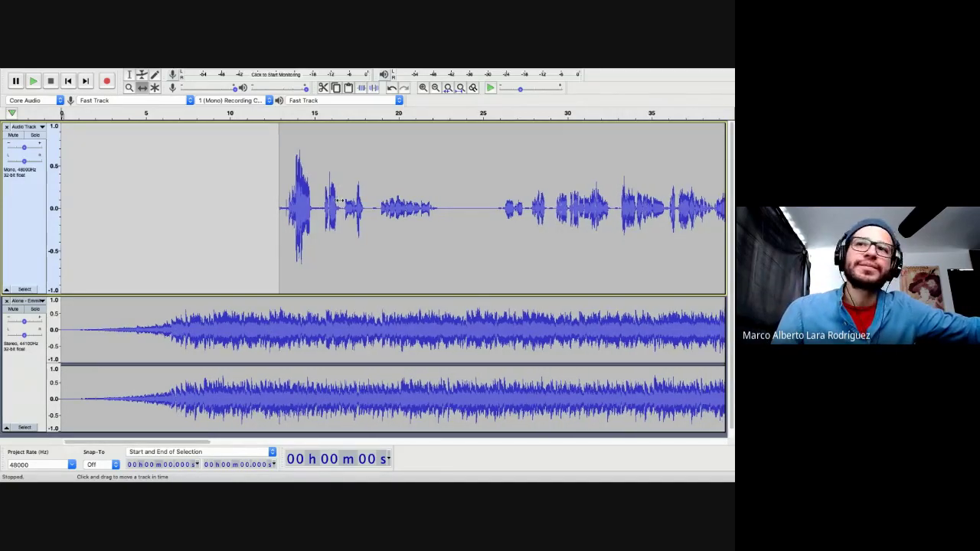
scroll(340, 201, "right", 5)
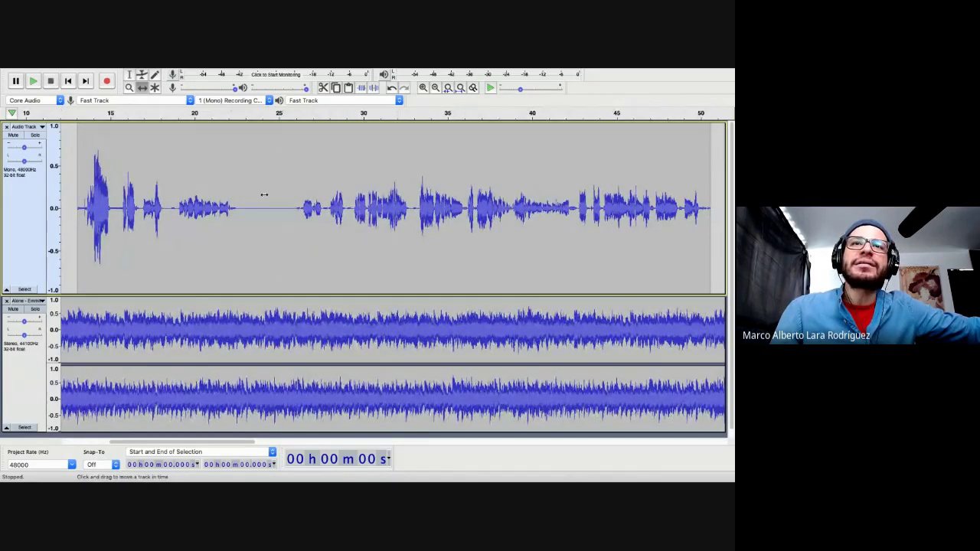
mouse_move(163, 166)
left_mouse_down()
mouse_move(280, 160)
mouse_move(149, 166)
left_mouse_up()
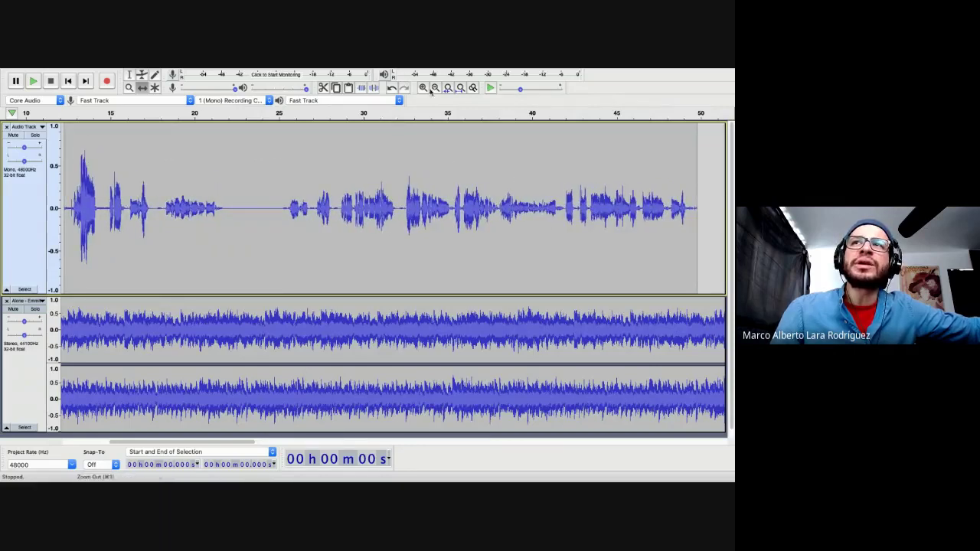
left_click(434, 88)
left_click_drag(237, 179, 342, 172)
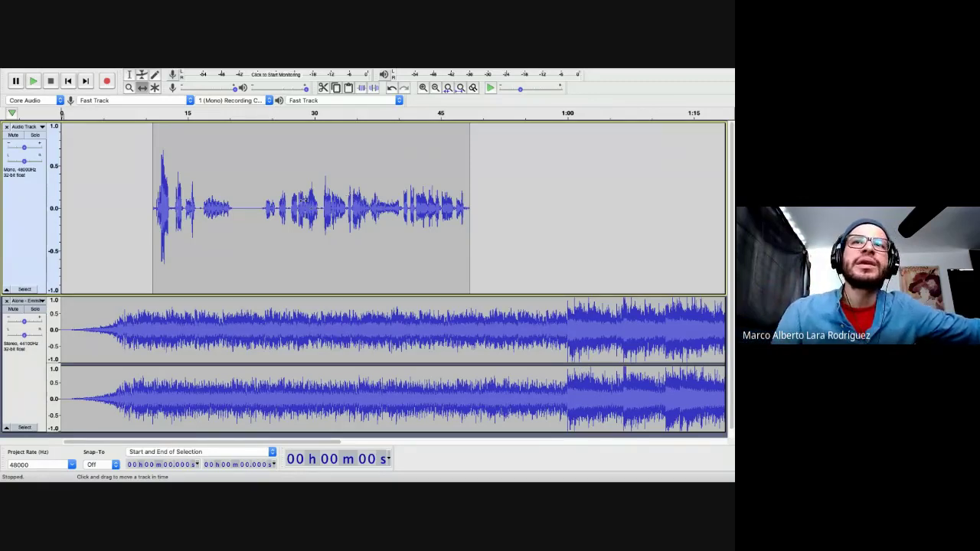
Step: Switch to the Selection Tool and place the cursor in the voice clip's silent gap at about 22 s
left_click(129, 74)
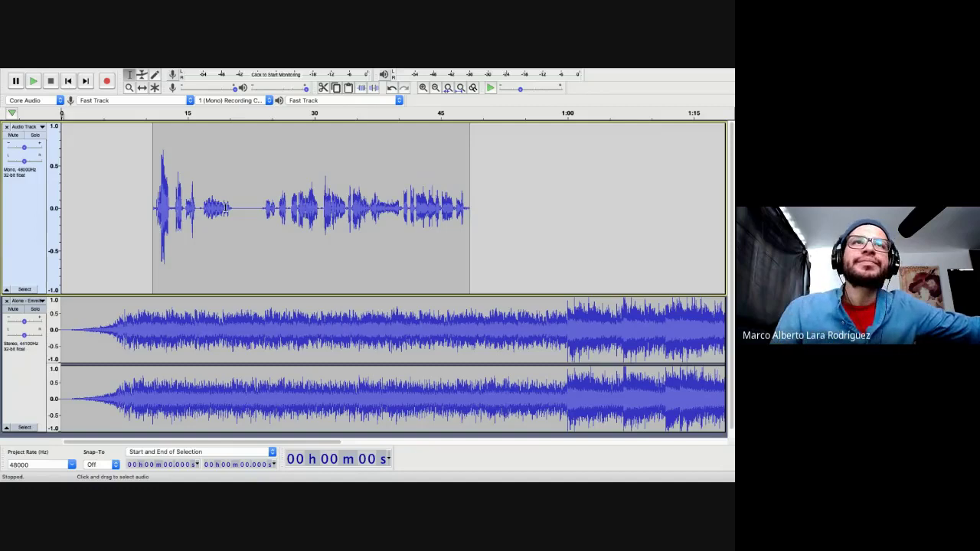
left_click(248, 209)
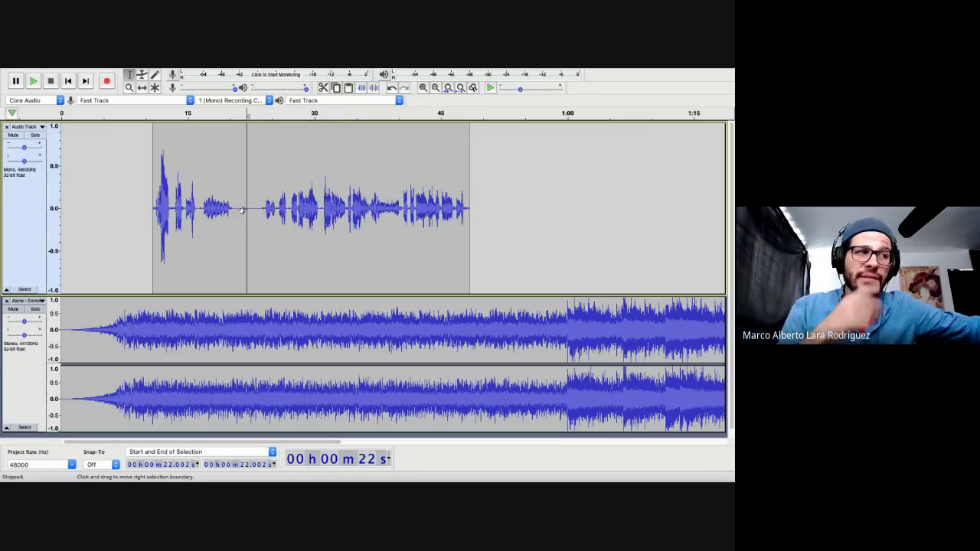
left_click(134, 73)
left_click(95, 140)
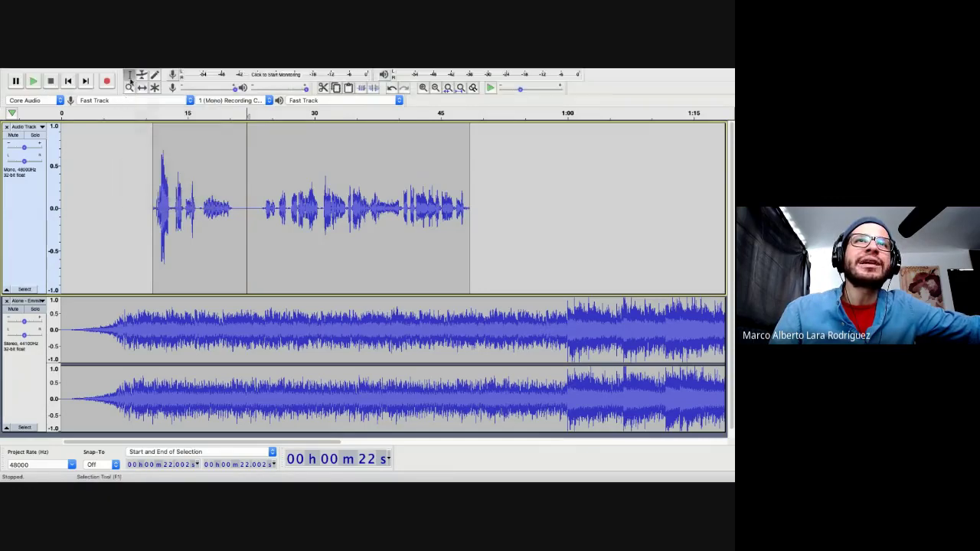
Step: Fit the window to the screen and split the voice clip in its silent gap at about 22 s
left_click(253, 208)
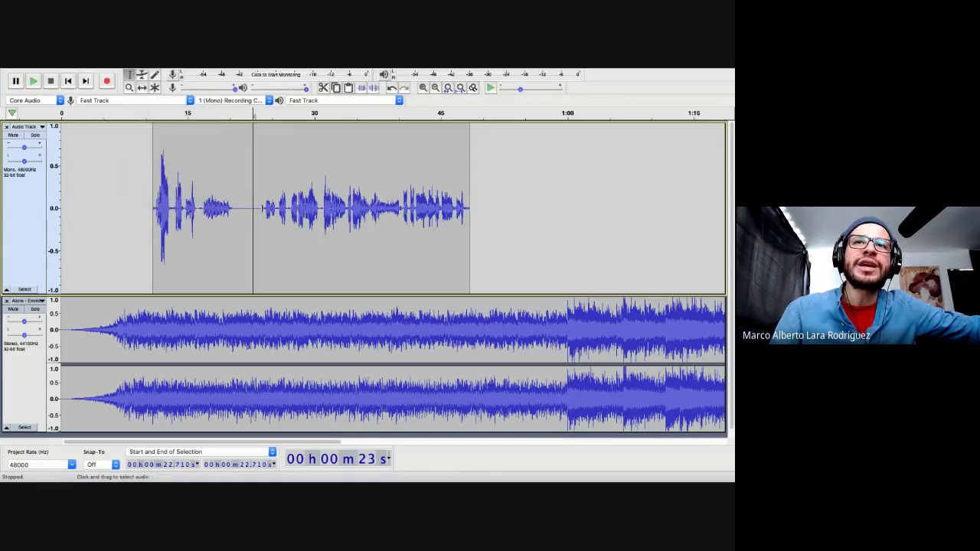
left_click(248, 207)
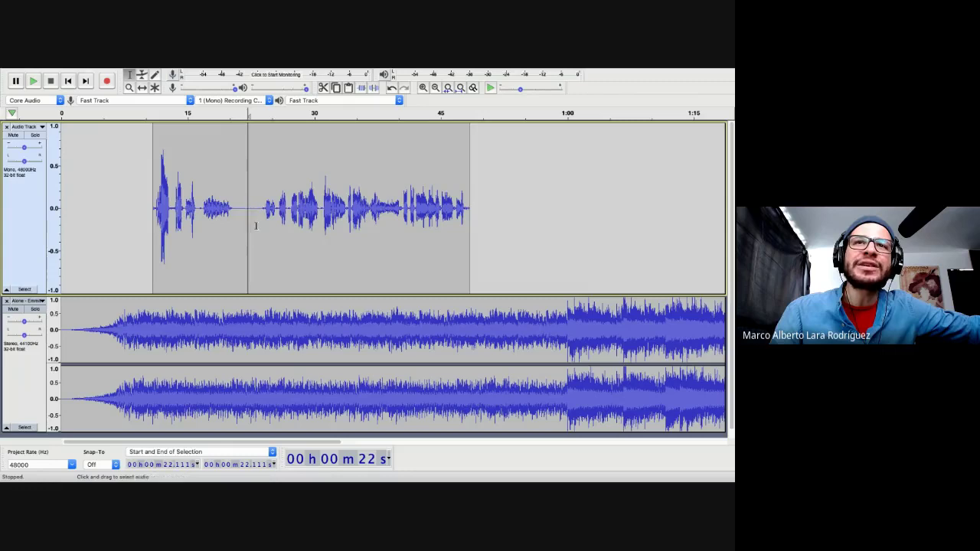
mouse_move(43, 69)
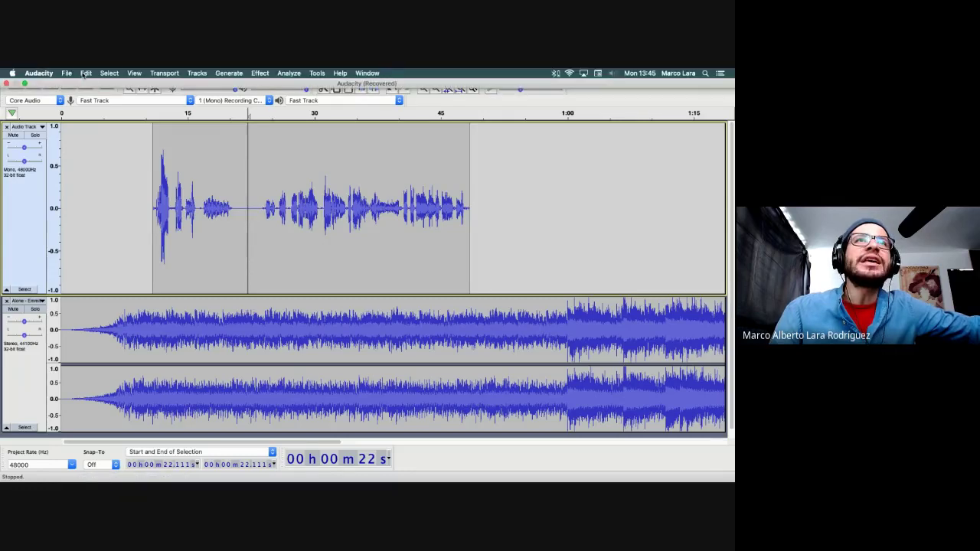
left_click(26, 83)
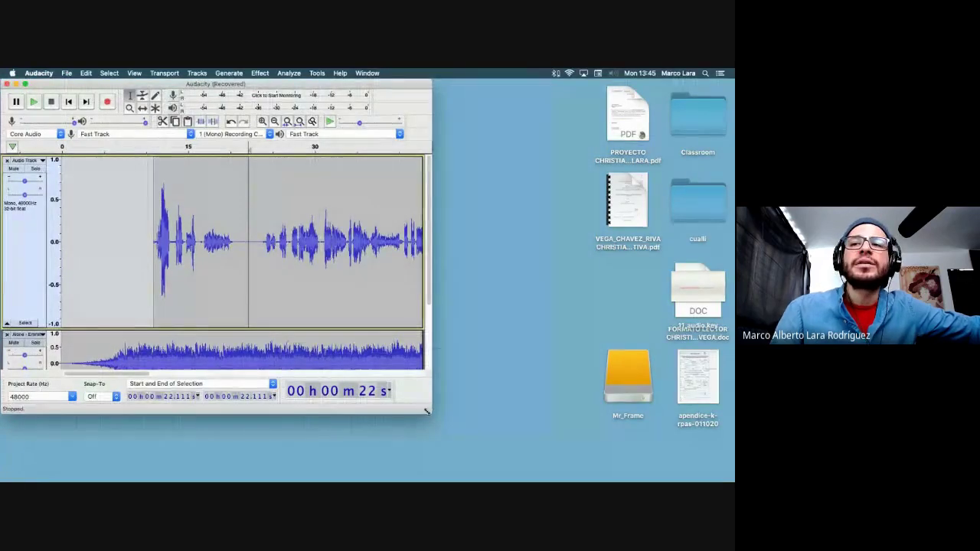
left_click_drag(427, 412, 734, 481)
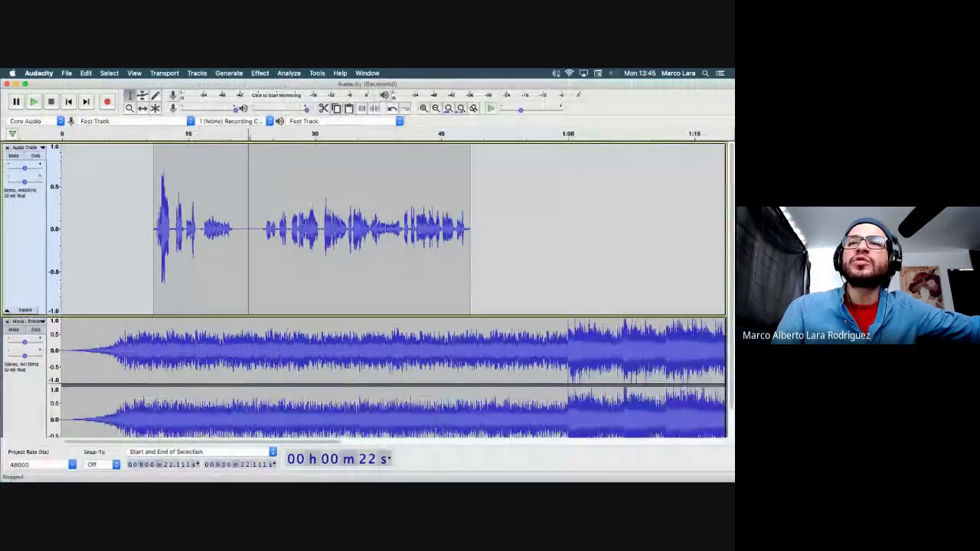
left_click(86, 74)
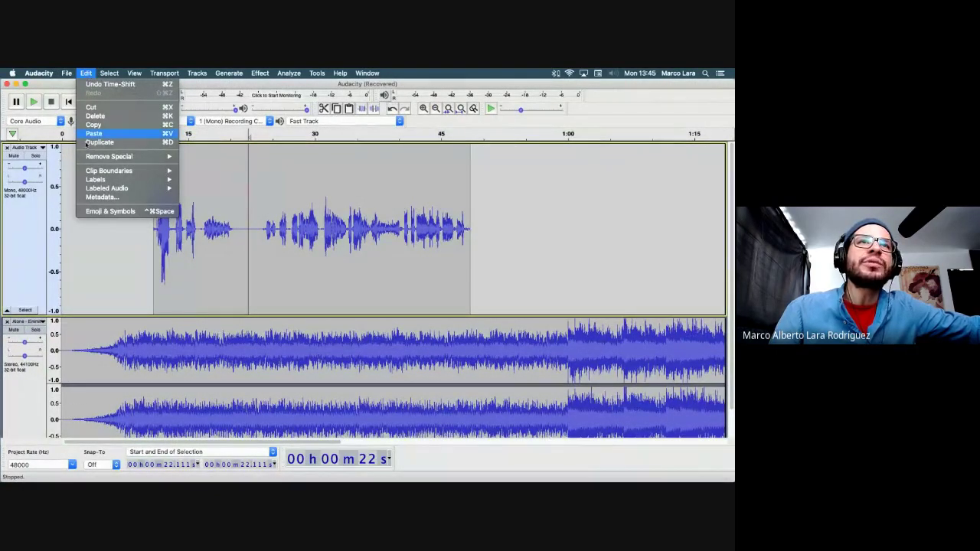
mouse_move(88, 174)
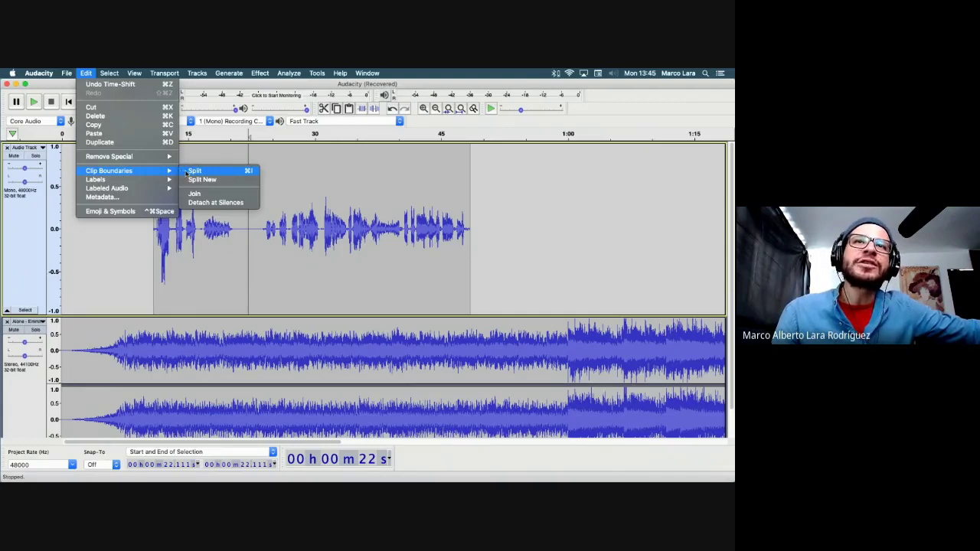
left_click(196, 172)
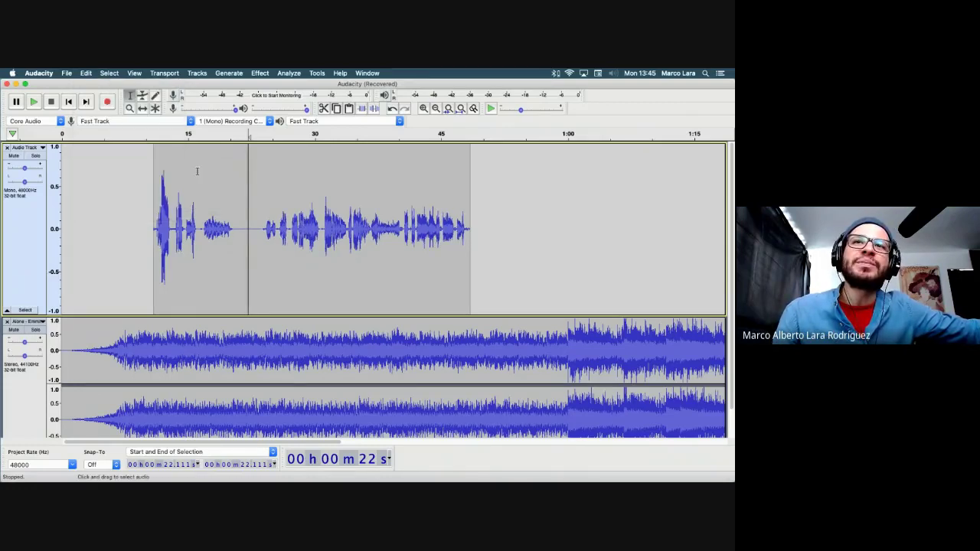
Step: Shift the two voice clips apart with the Time Shift Tool so they start at about 13 s and 25.5 s
left_click(143, 109)
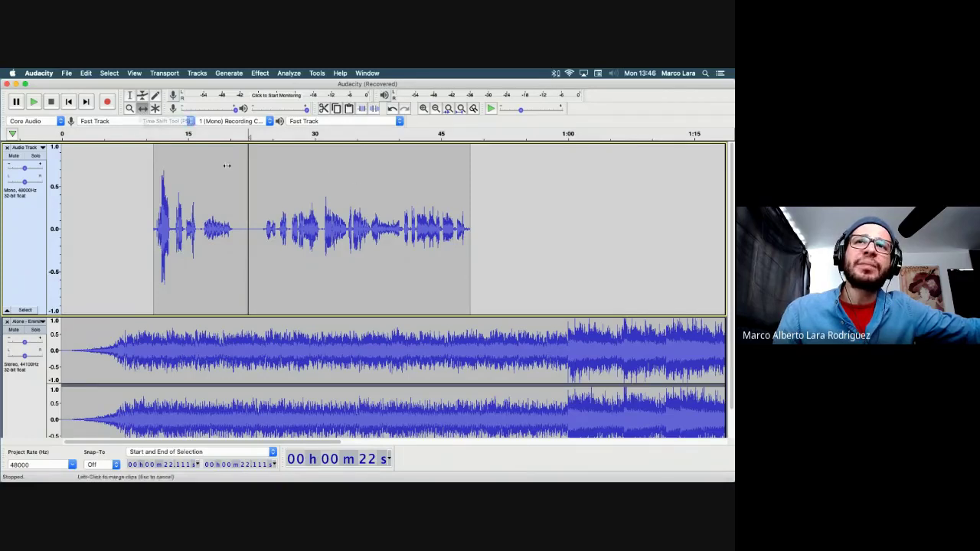
left_click_drag(266, 167, 432, 175)
mouse_move(221, 166)
left_mouse_down()
mouse_move(129, 164)
mouse_move(310, 176)
mouse_move(228, 176)
left_mouse_up()
left_click_drag(495, 177, 360, 178)
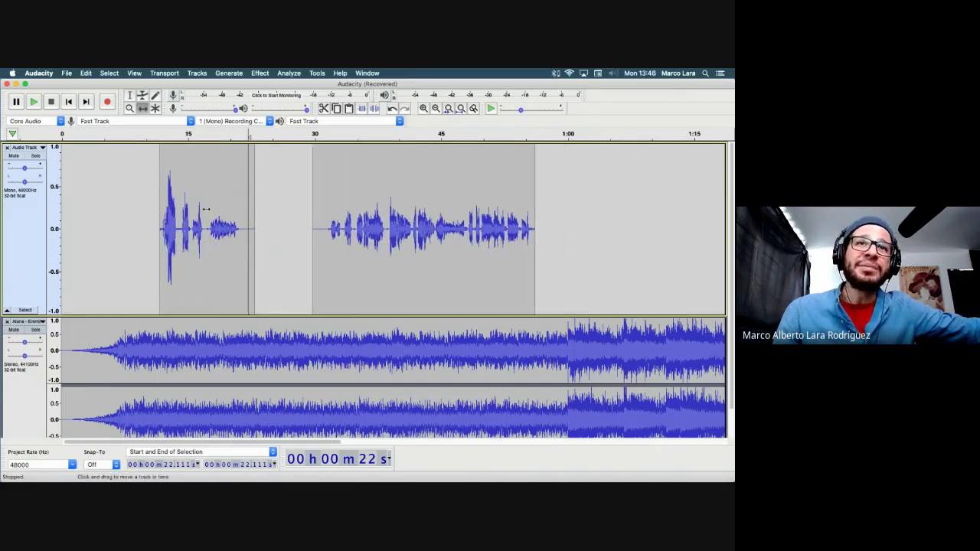
mouse_move(214, 164)
left_mouse_down()
mouse_move(247, 178)
mouse_move(207, 180)
left_mouse_up()
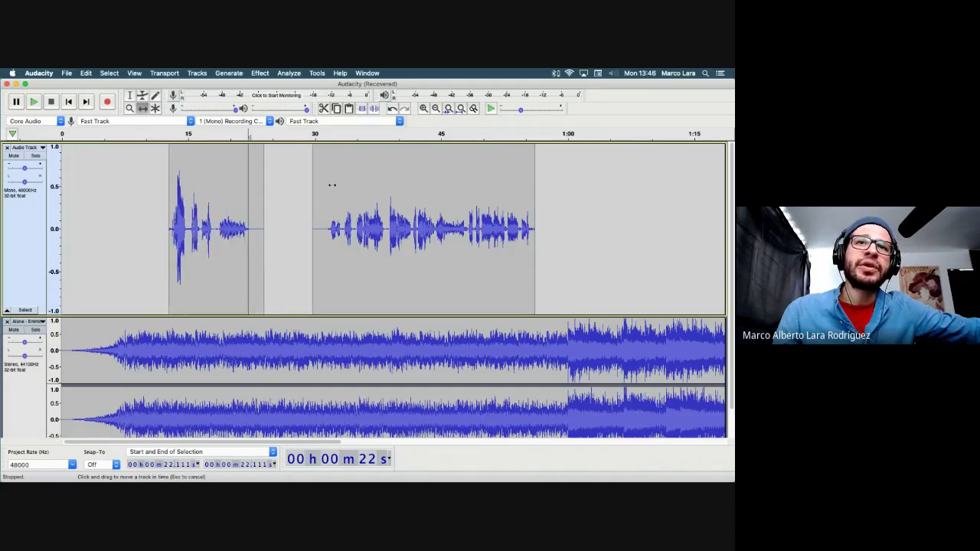
left_click_drag(332, 184, 442, 187)
Step: Split the second voice clip in the pause at about 34 s
key("F1")
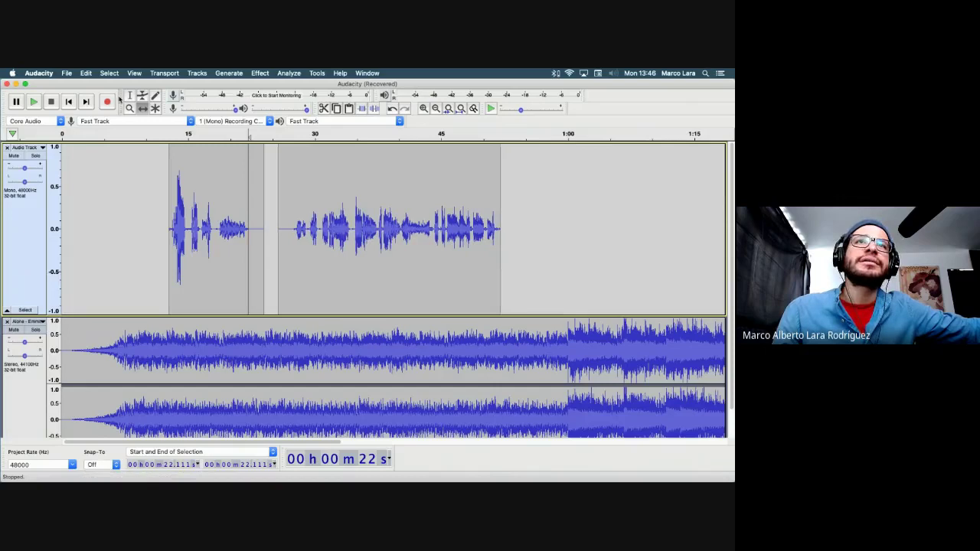
left_click(351, 234)
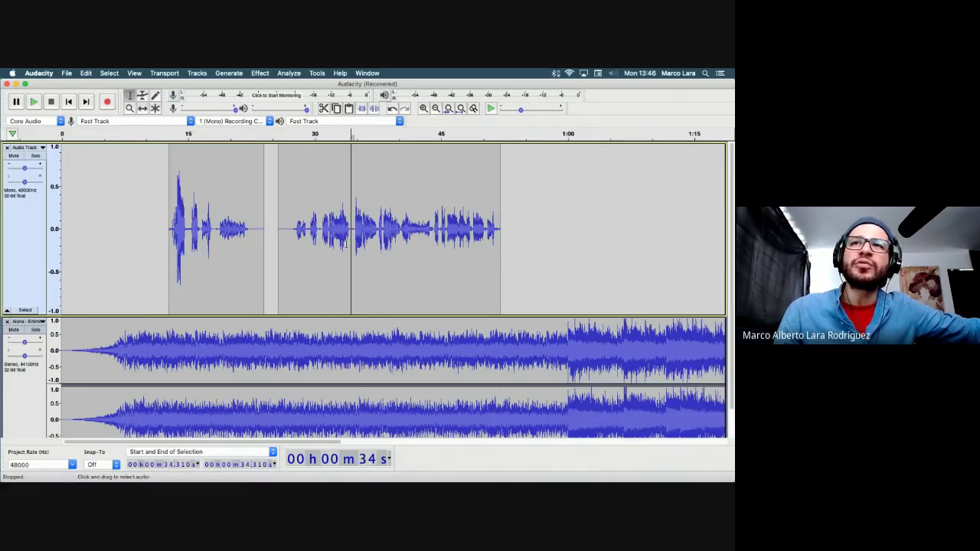
left_click(86, 73)
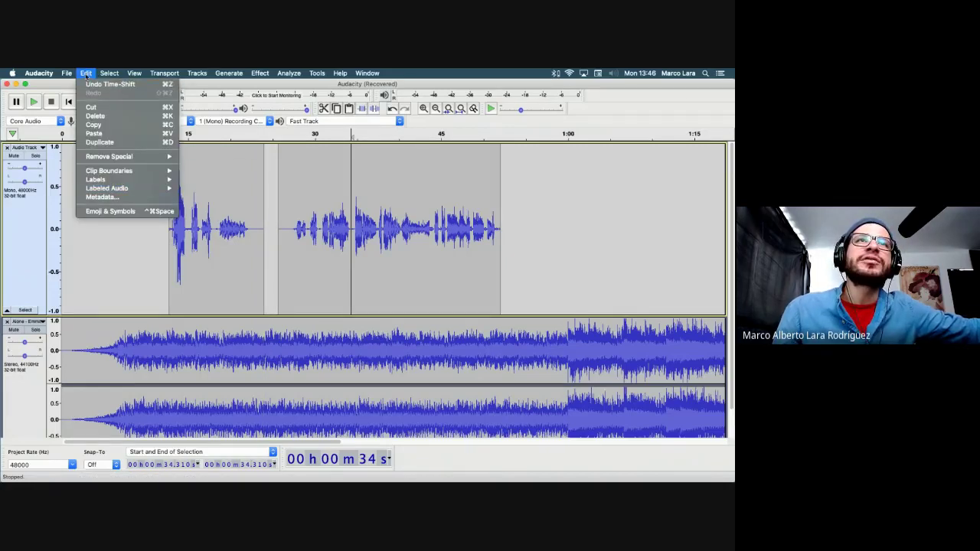
mouse_move(127, 171)
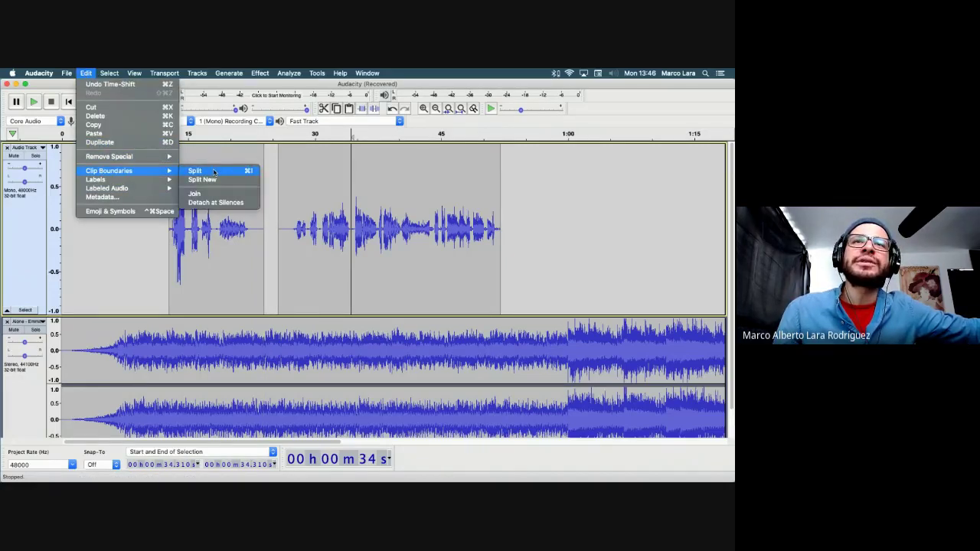
left_click(214, 171)
Step: Spread the second and third voice clips along the timeline so they start at about 35.5 s and 56 s
left_click(142, 108)
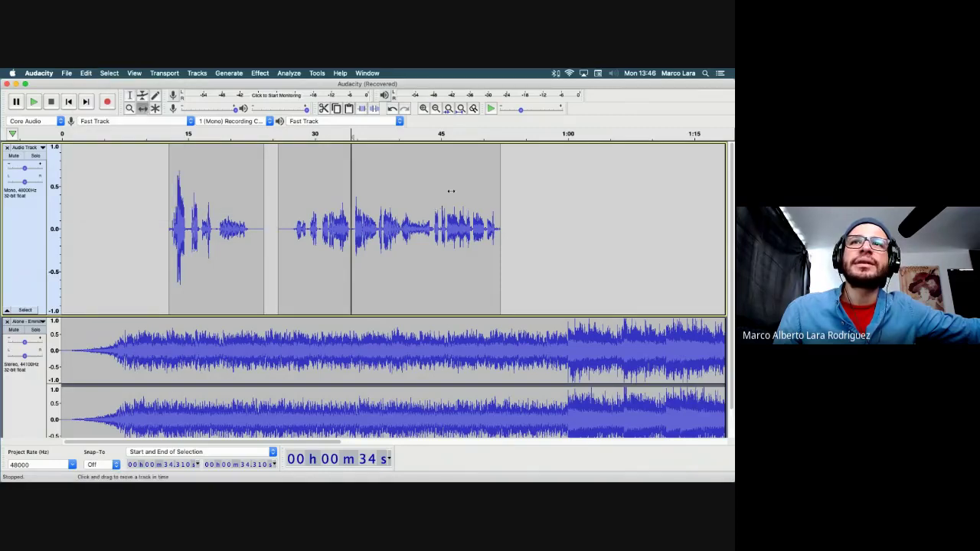
left_click_drag(450, 193, 591, 194)
left_click_drag(327, 182, 398, 182)
left_click_drag(587, 182, 598, 181)
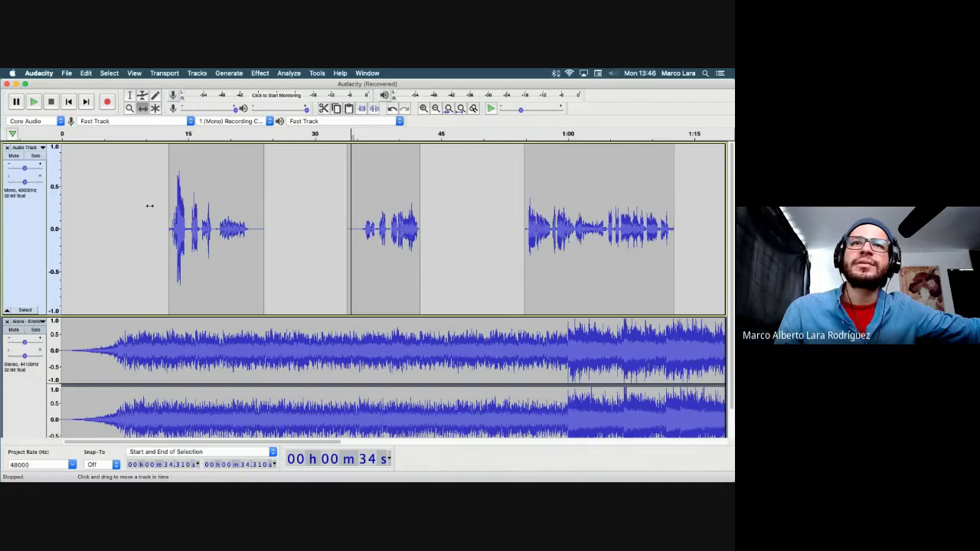
scroll(191, 333, "down", 2)
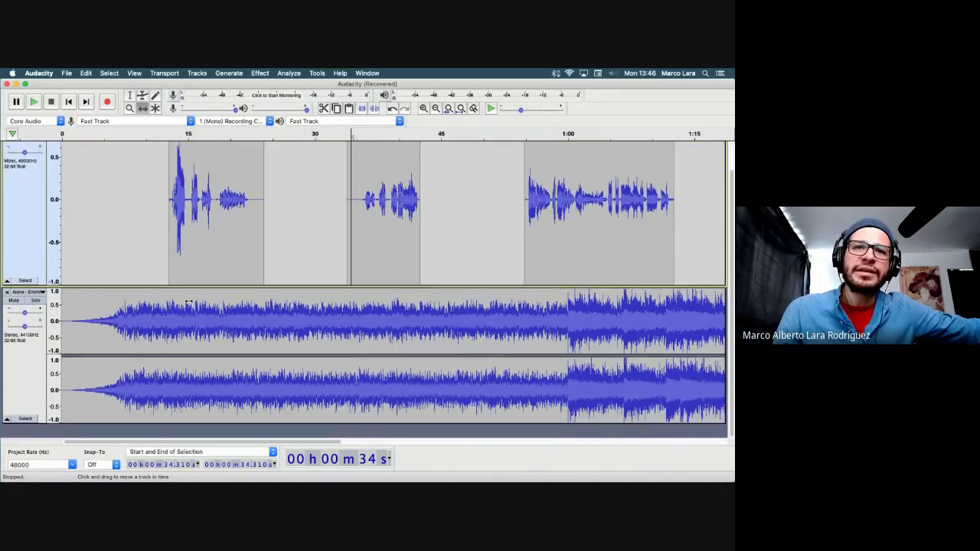
scroll(433, 327, "right", 5)
scroll(437, 327, "left", 5)
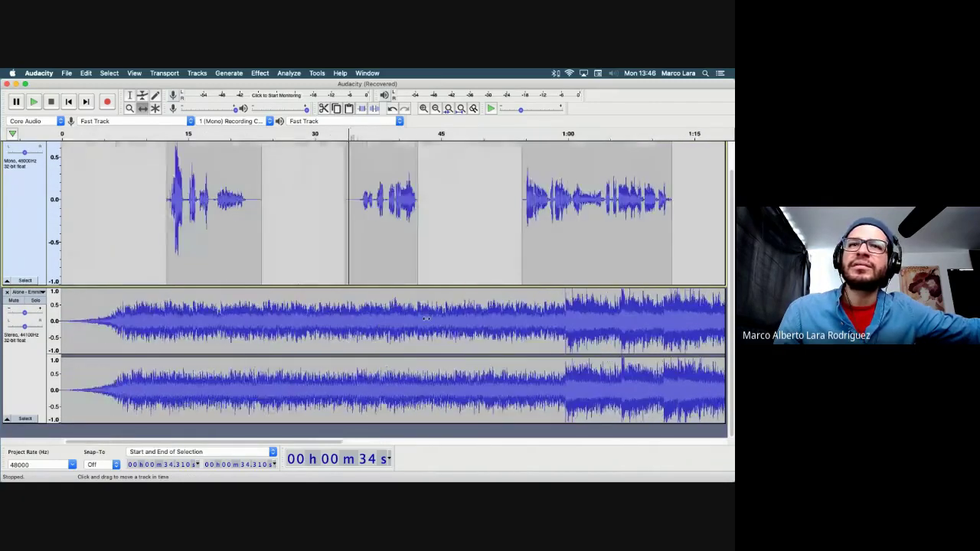
scroll(459, 229, "up", 2)
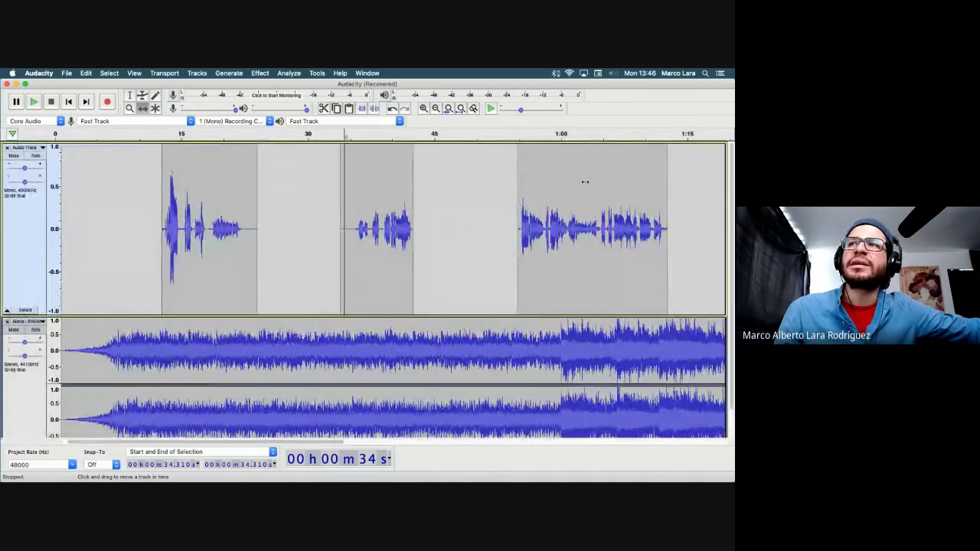
left_click_drag(582, 186, 592, 186)
left_click_drag(365, 185, 376, 185)
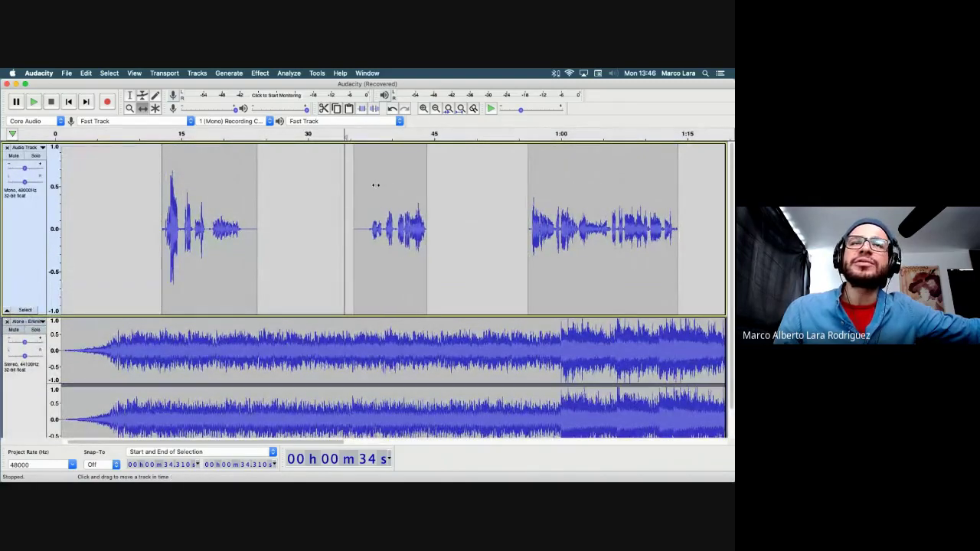
Step: Look over the spaced voice clips against the full music track and play the opening seconds from the project start
scroll(588, 209, "right", 20)
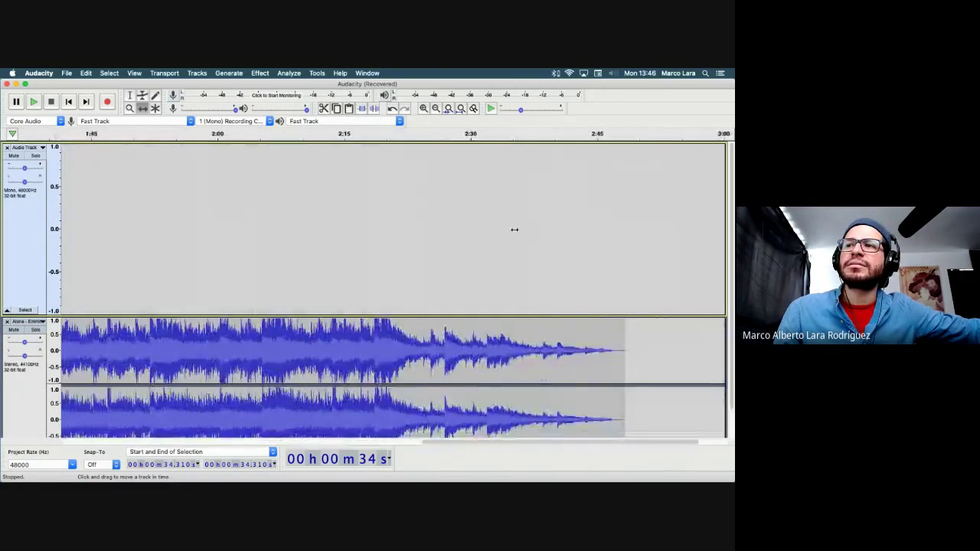
scroll(514, 230, "left", 20)
scroll(514, 229, "right", 9)
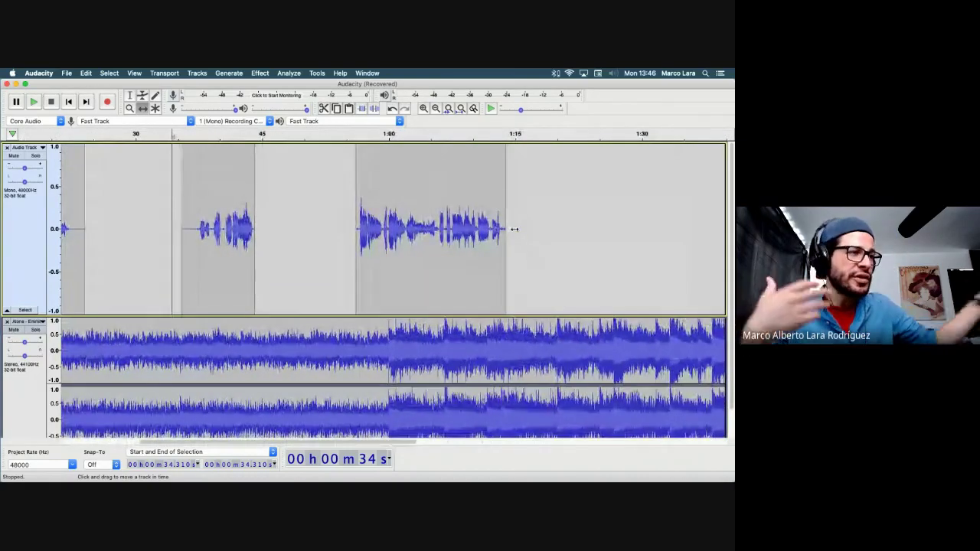
scroll(158, 228, "left", 9)
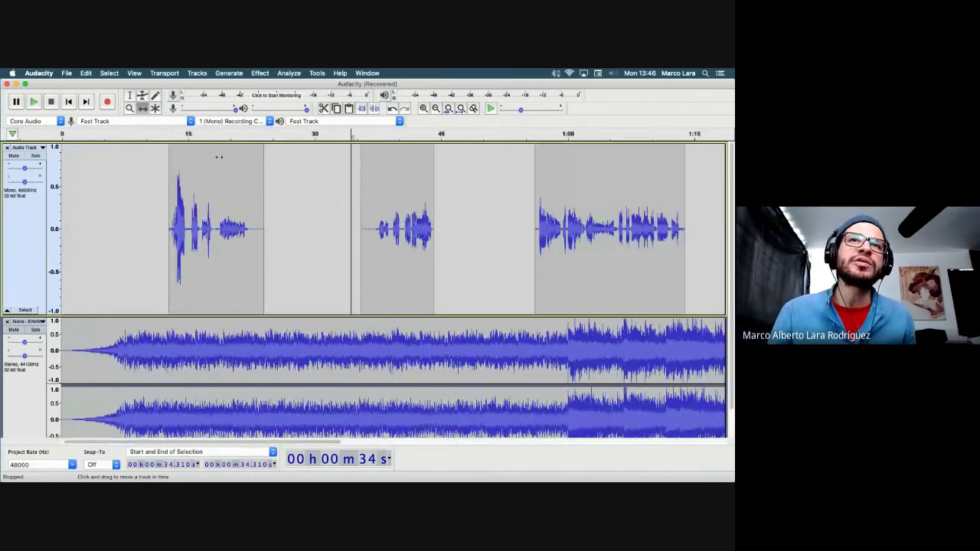
left_click(69, 101)
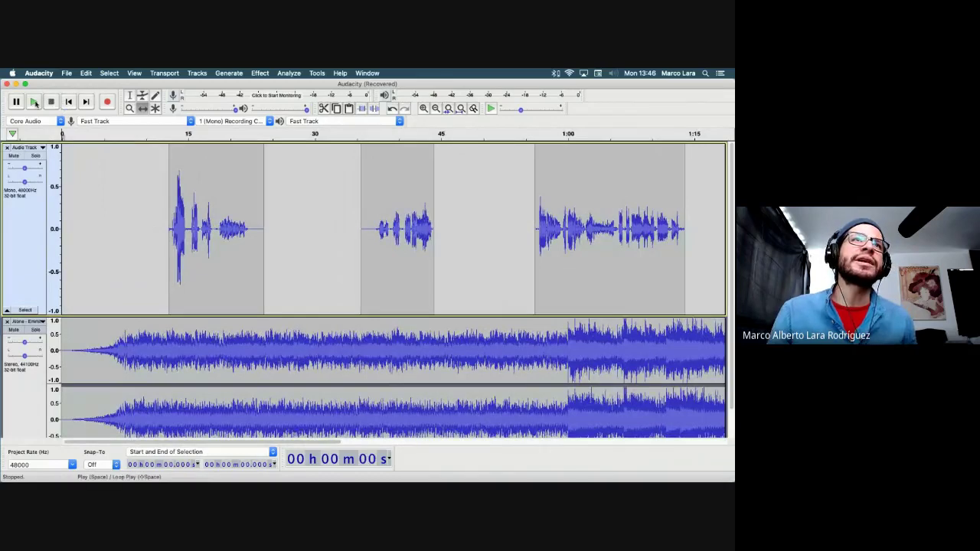
left_click(35, 102)
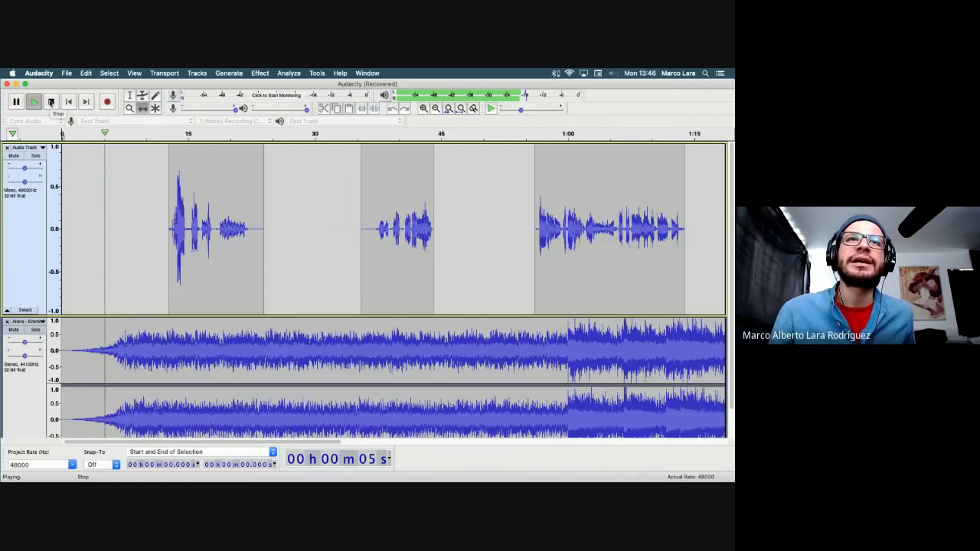
left_click(51, 102)
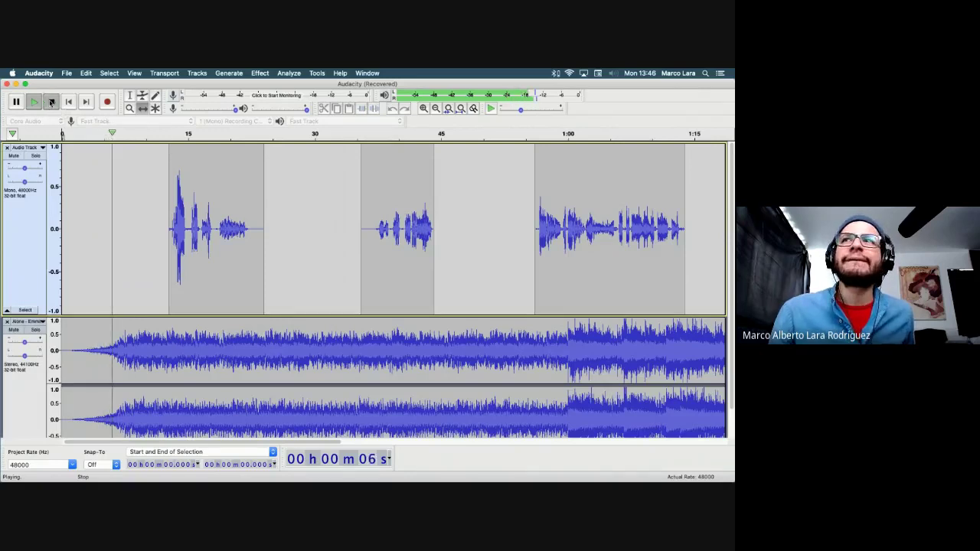
Step: Try routing the system sound output to Soundflower (2ch) and play the project from the start
left_click(613, 73)
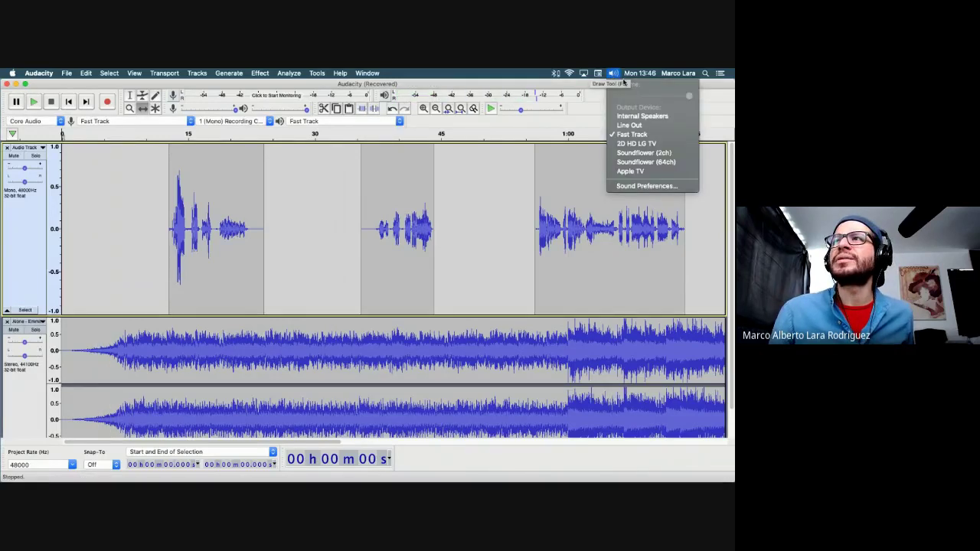
left_click(630, 153)
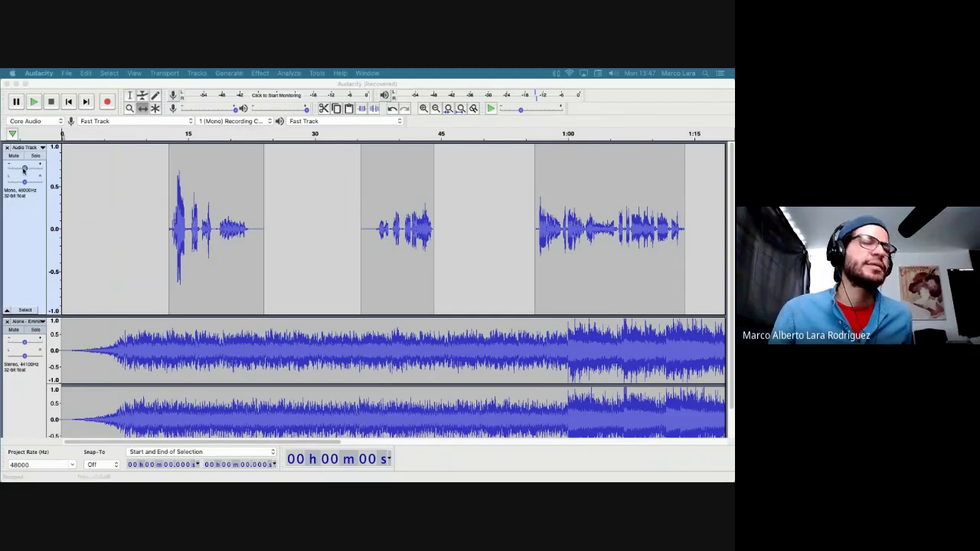
left_click(35, 101)
left_click(35, 101)
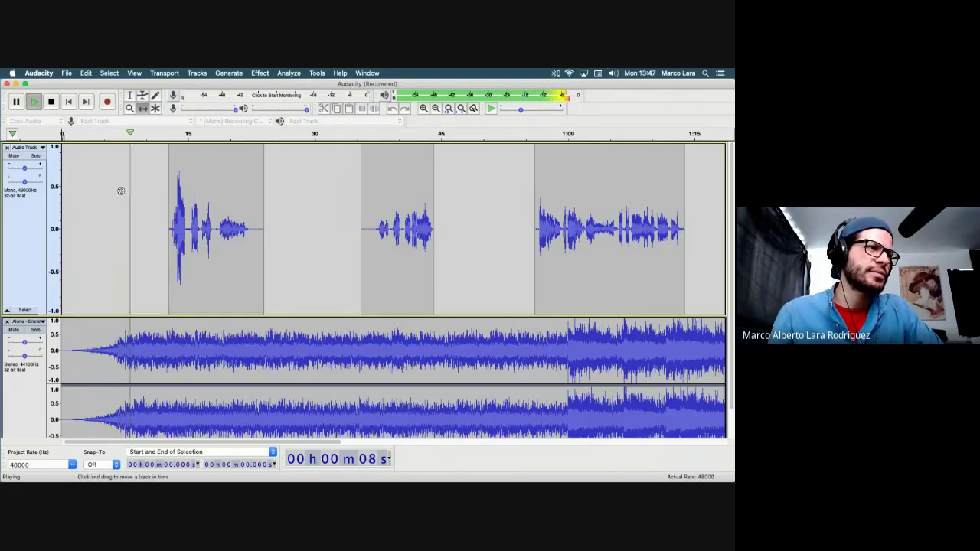
left_click(51, 101)
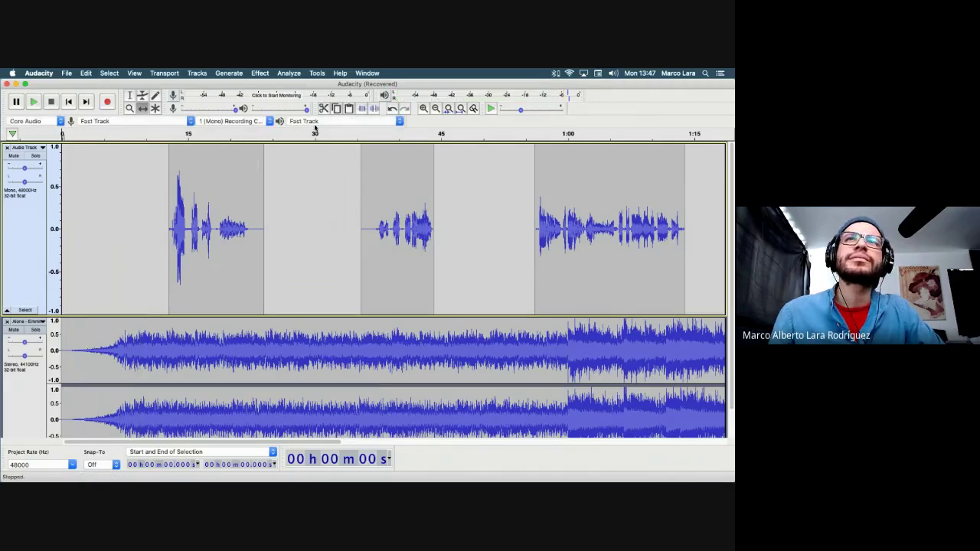
Step: Set the playback device to Soundflower (2ch) and play the project, switching the system sound output to Fast Track during playback
left_click(347, 122)
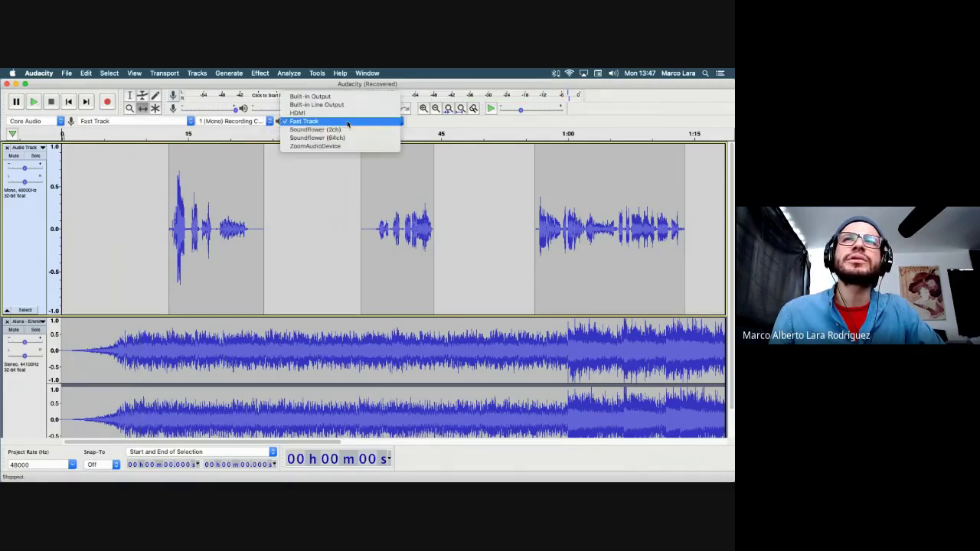
left_click(343, 130)
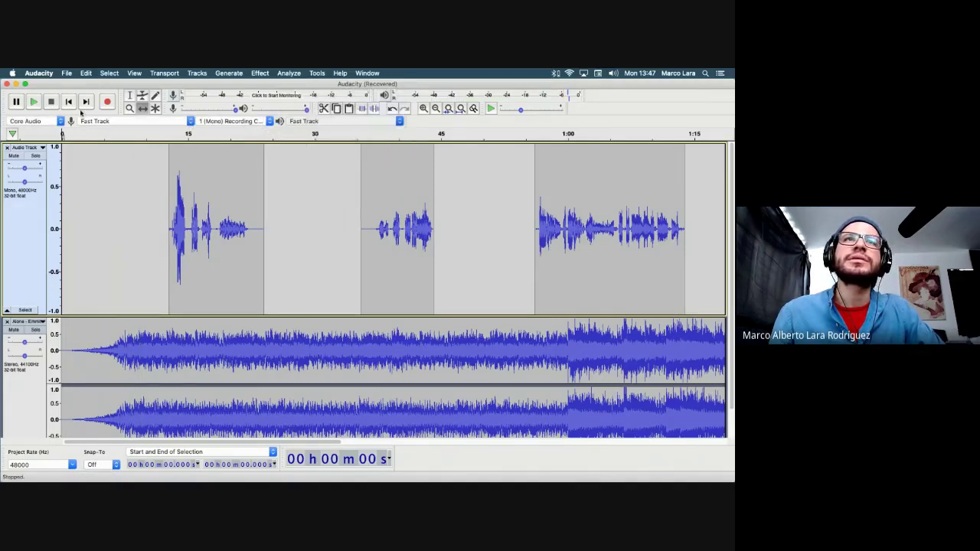
left_click(36, 102)
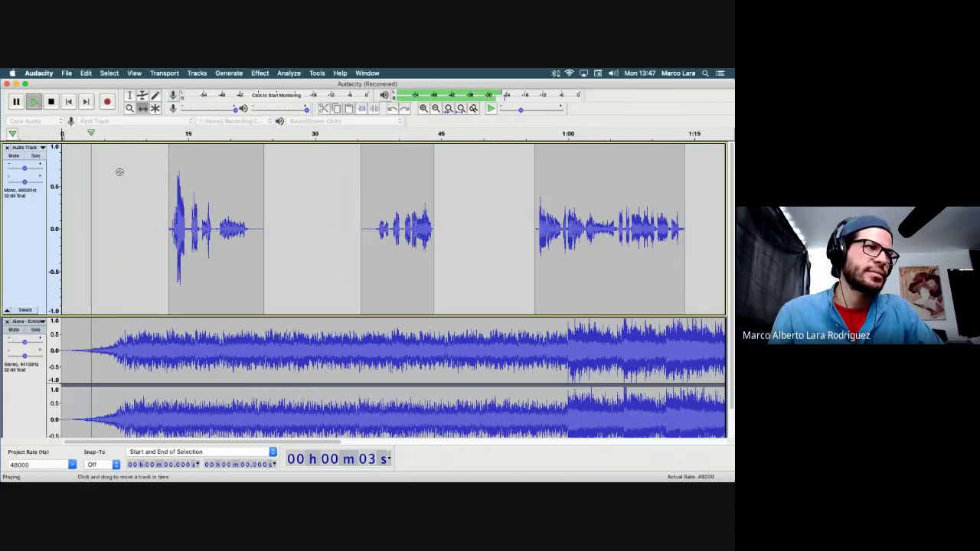
left_click(614, 73)
left_click(645, 131)
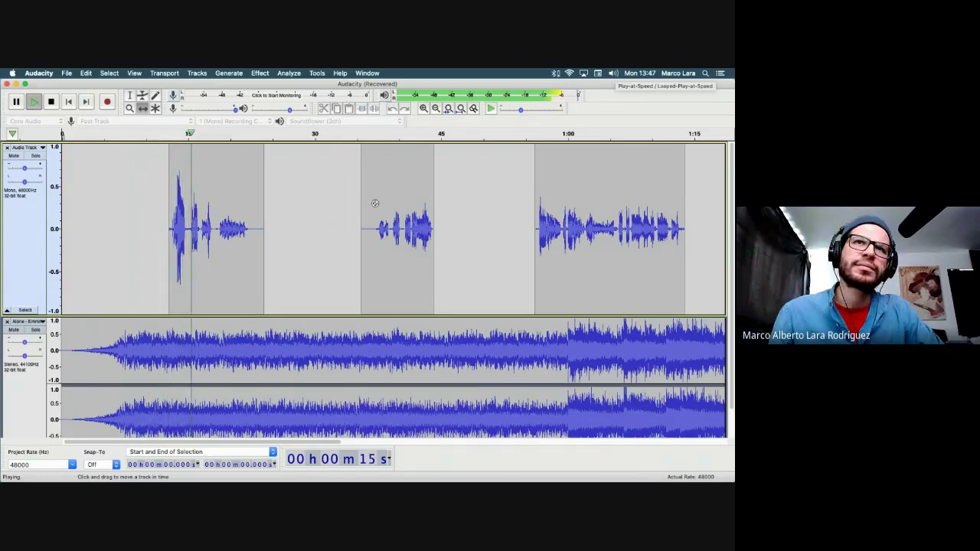
Step: Stop the playback and set the playback device to Fast Track
left_click(51, 101)
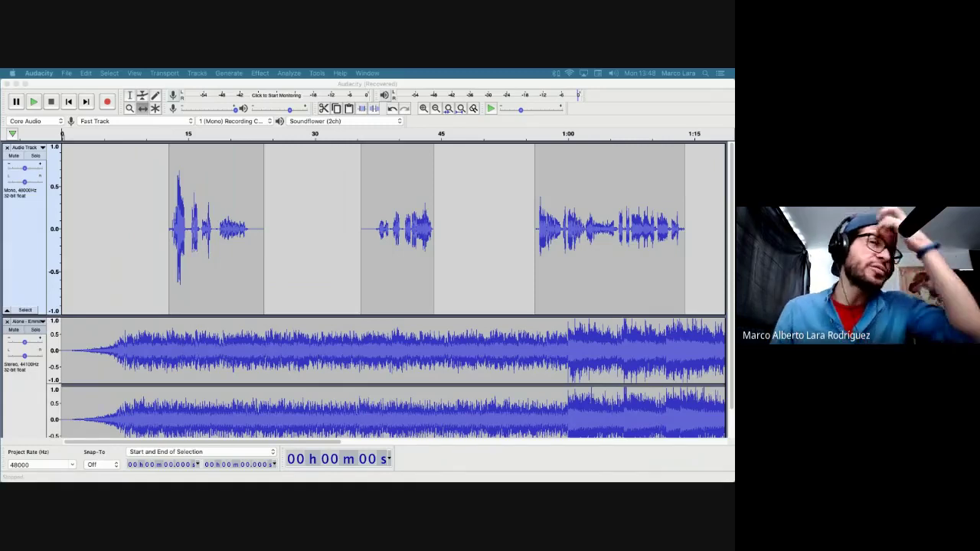
left_click(323, 121)
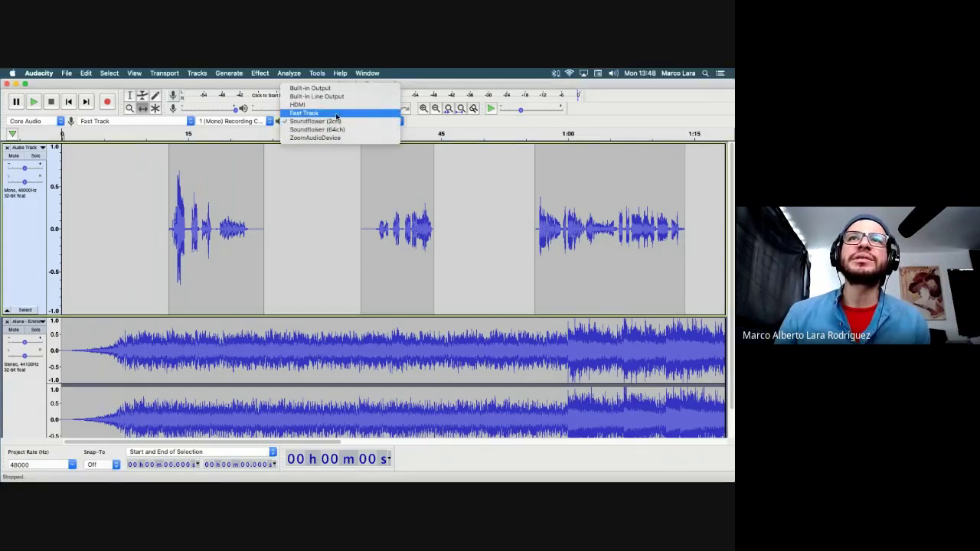
left_click(336, 114)
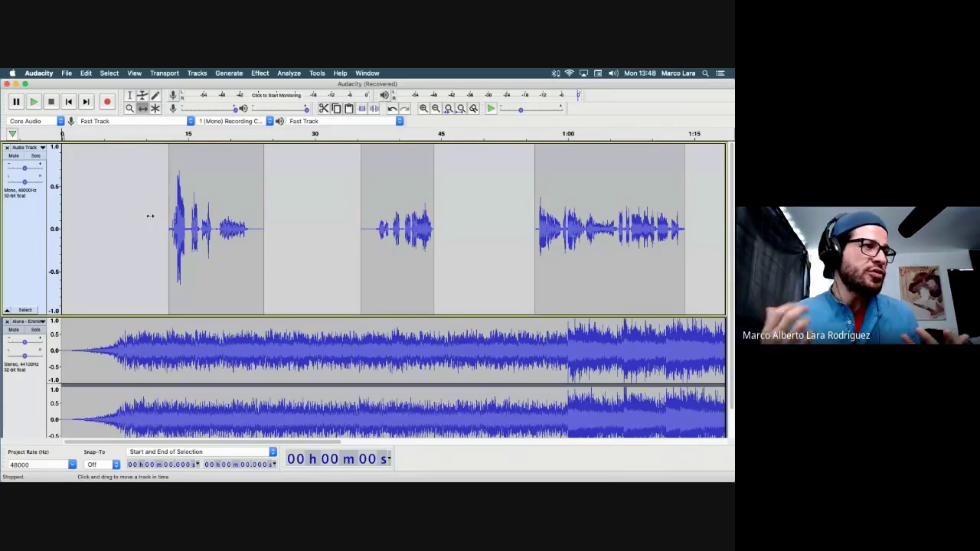
Step: Select the voice track and the music track alternately, ending with the whole voice track selected
left_click(19, 243)
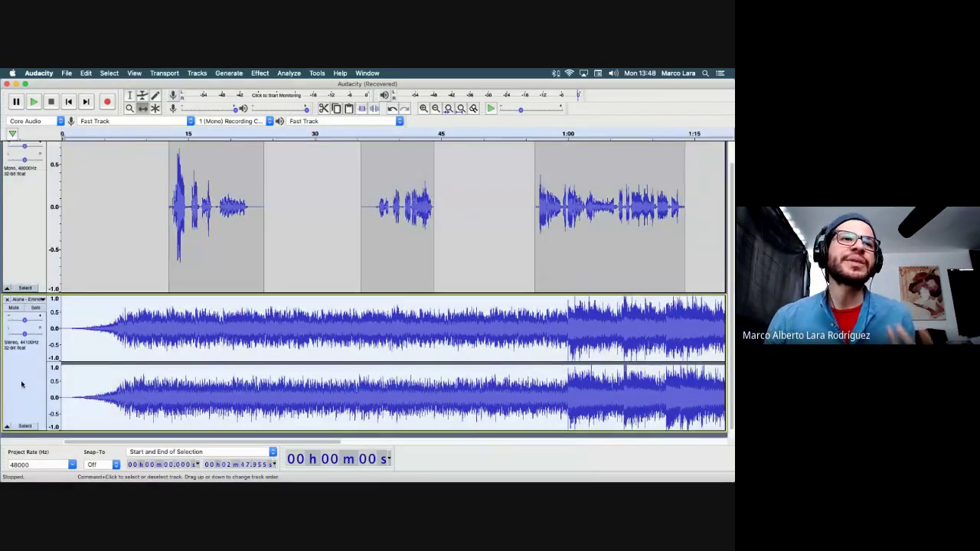
left_click(21, 380)
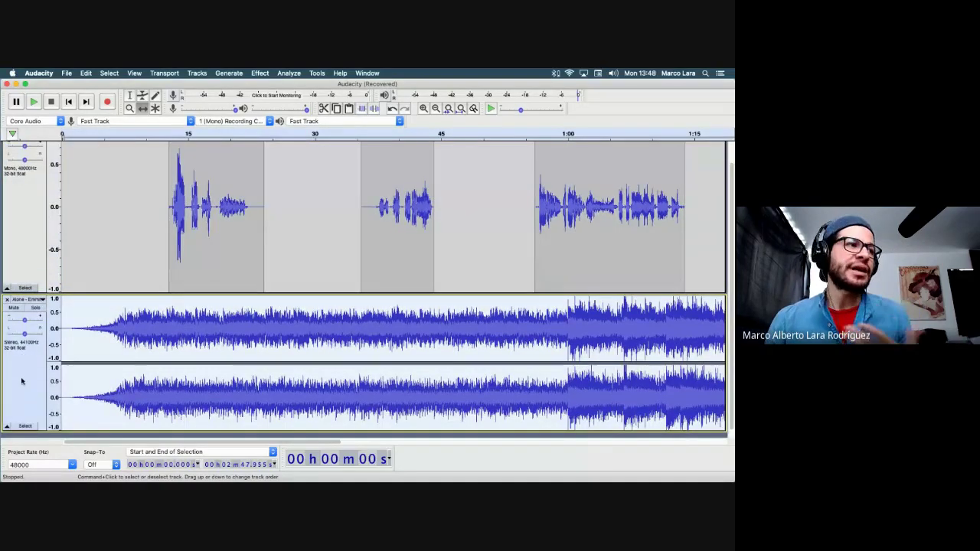
scroll(99, 267, "up", 1)
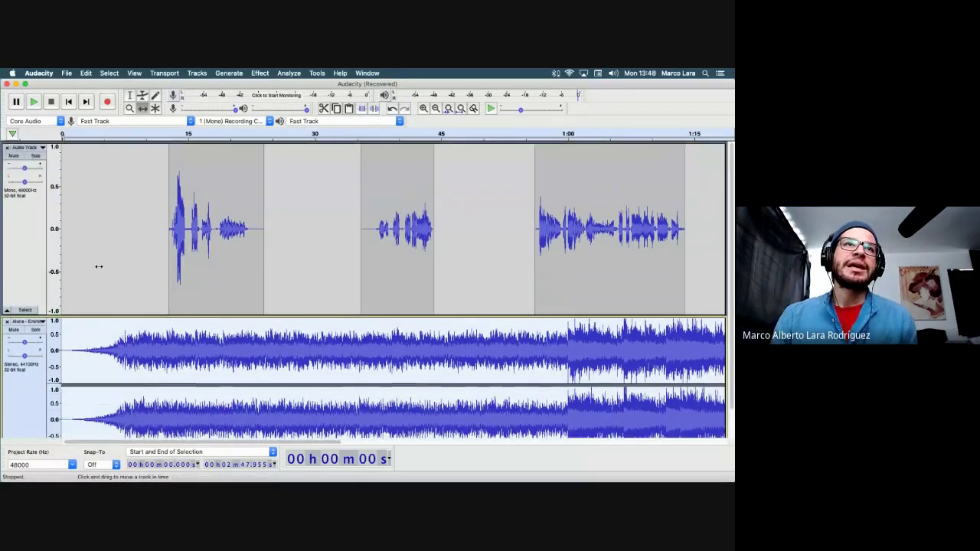
left_click(25, 231)
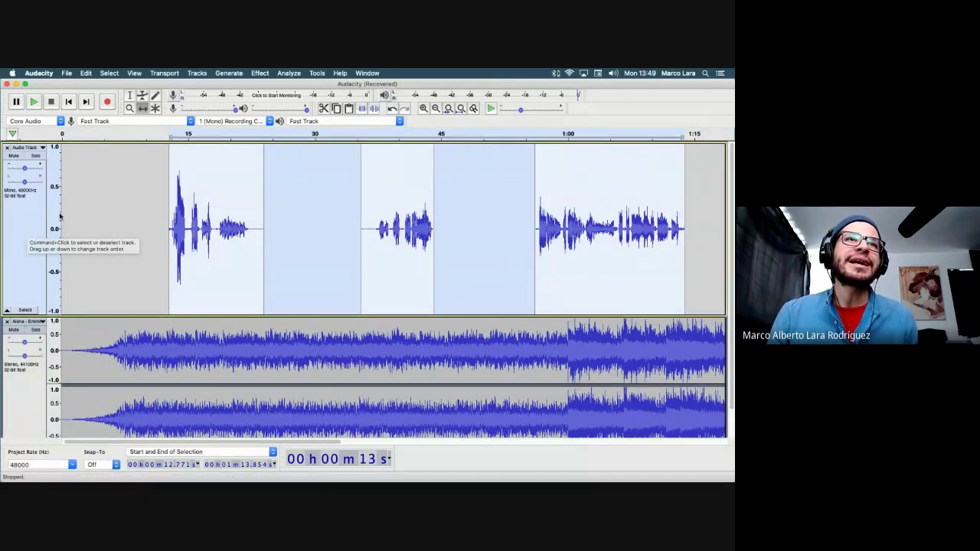
scroll(111, 200, "down", 2)
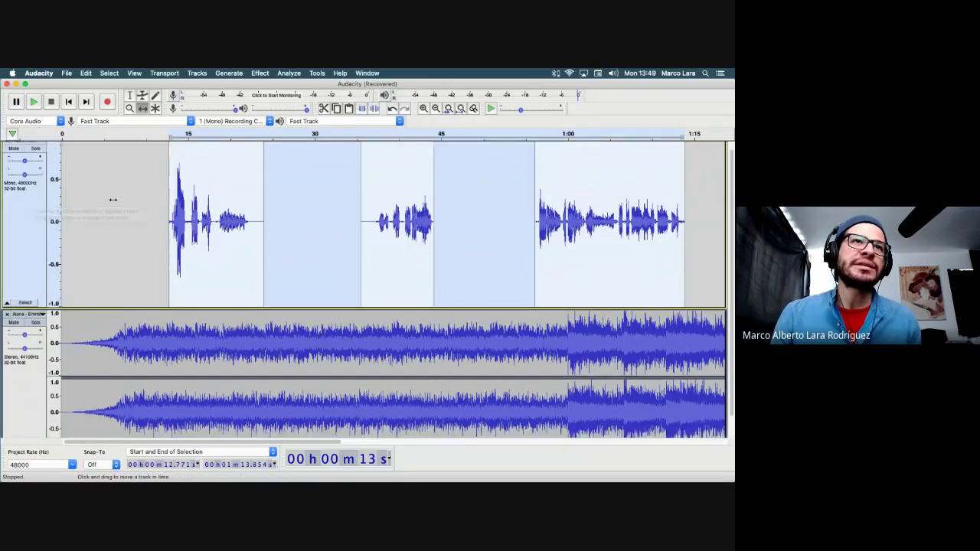
scroll(111, 199, "up", 2)
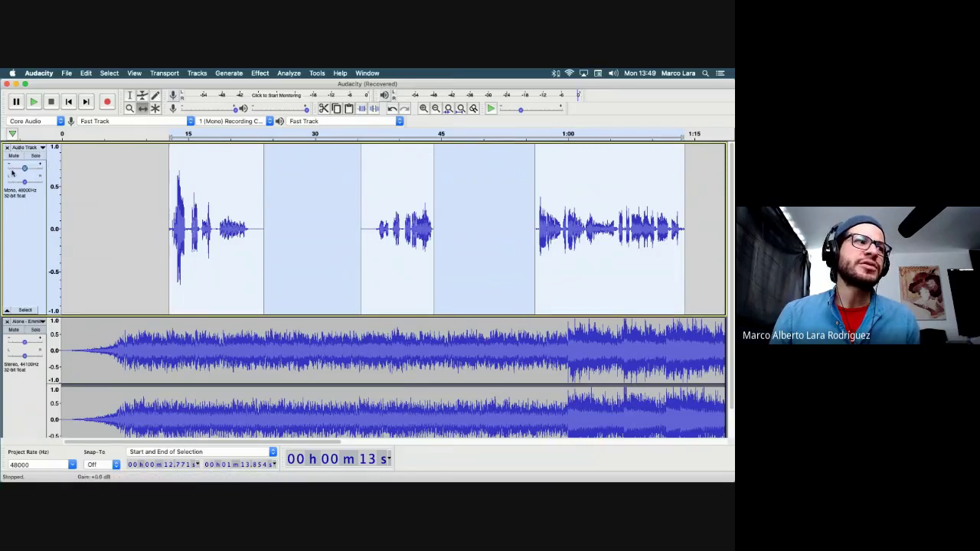
Step: Try out Mute and Solo on the voice track, switching each one on and back off
mouse_move(14, 167)
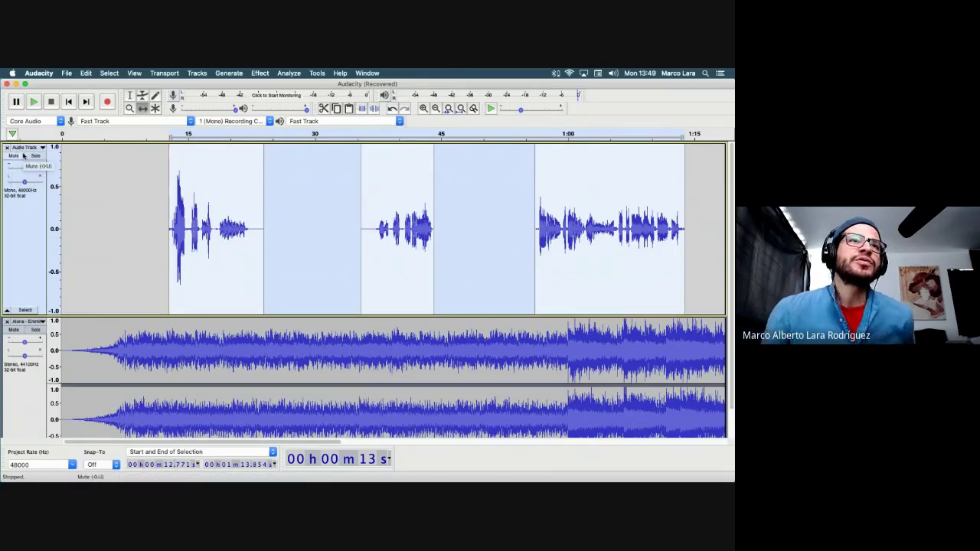
left_click(14, 157)
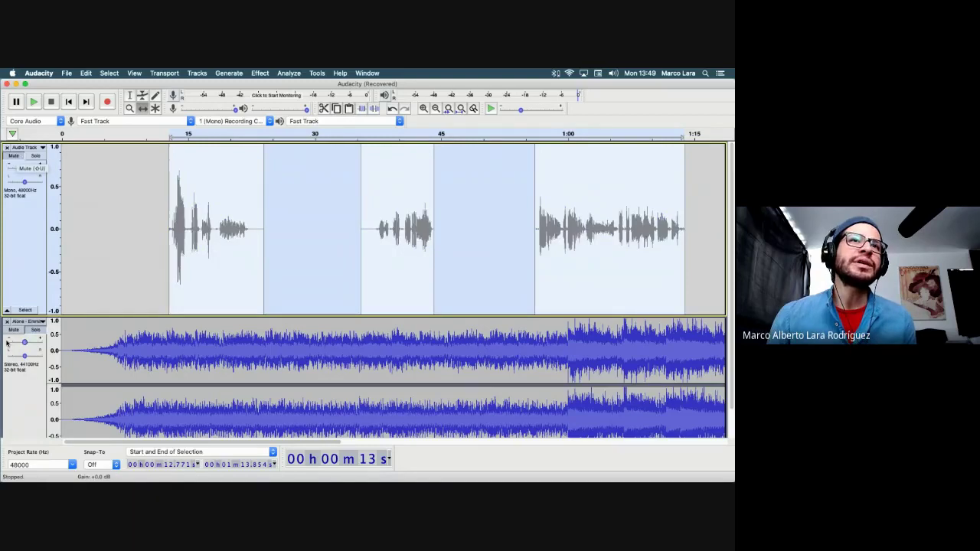
left_click(15, 156)
left_click(14, 156)
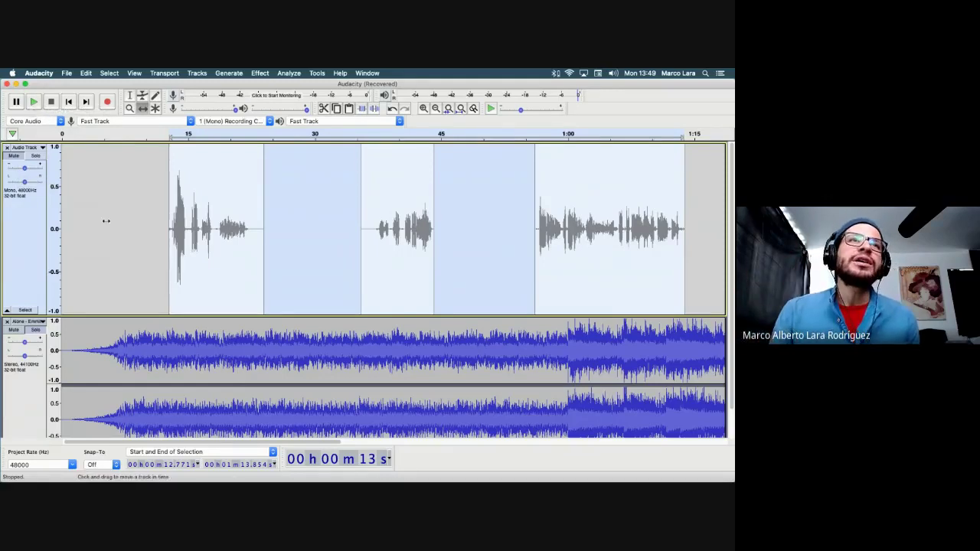
left_click(16, 156)
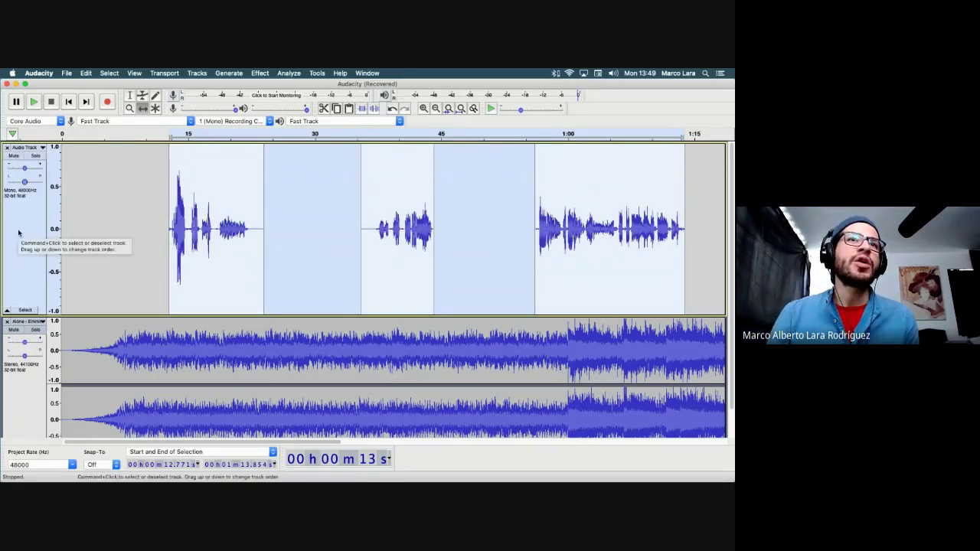
left_click(33, 157)
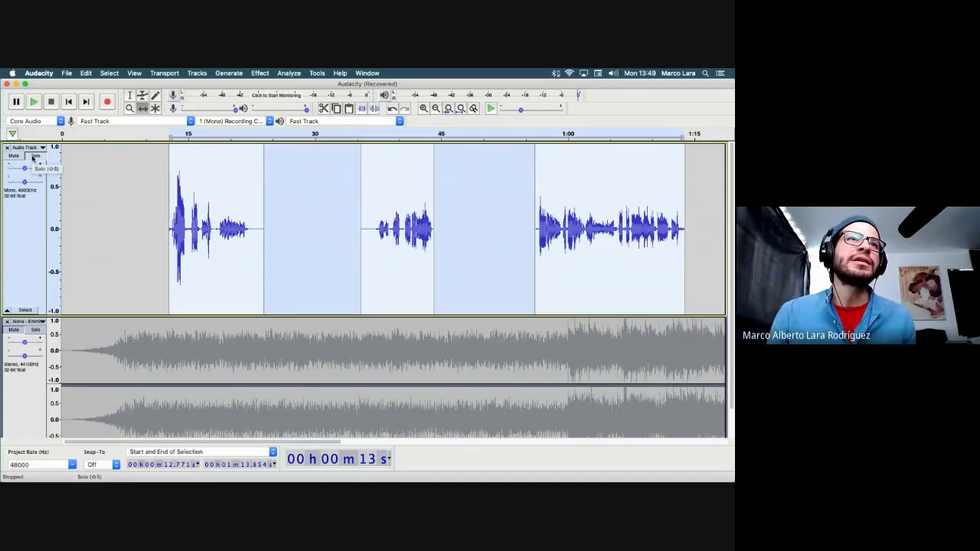
left_click(34, 157)
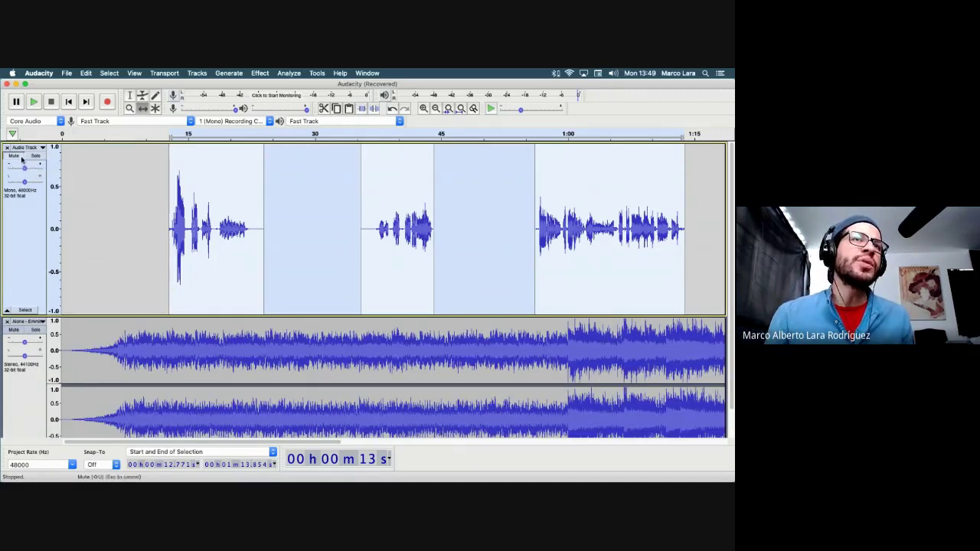
left_click(22, 158)
left_click(22, 158)
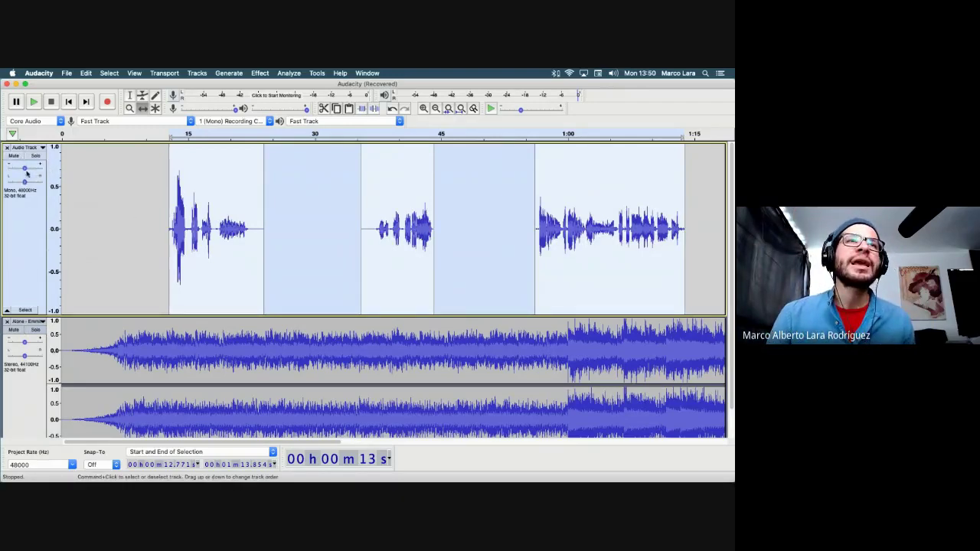
Step: Select the music and voice tracks in turn and try out the voice track's gain adjustment
left_click(19, 407)
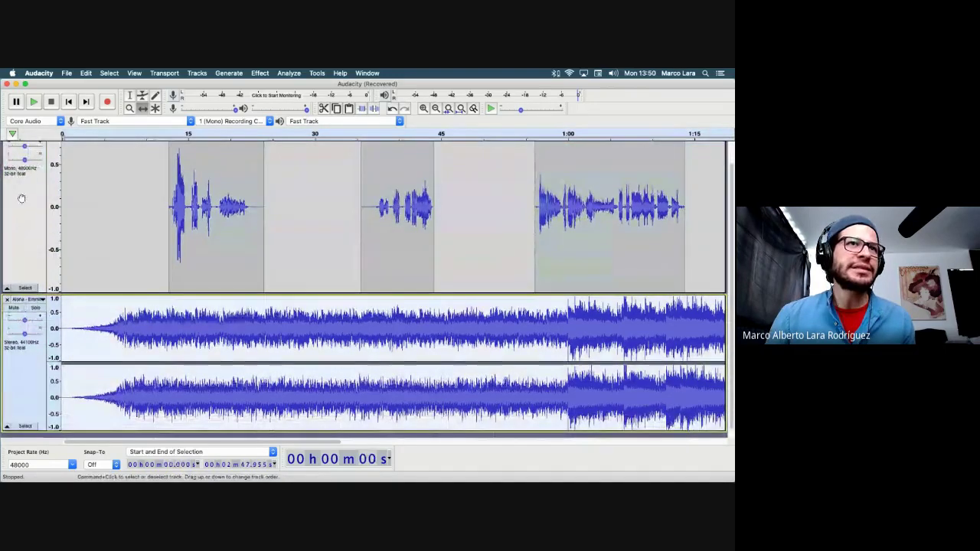
left_click(19, 230)
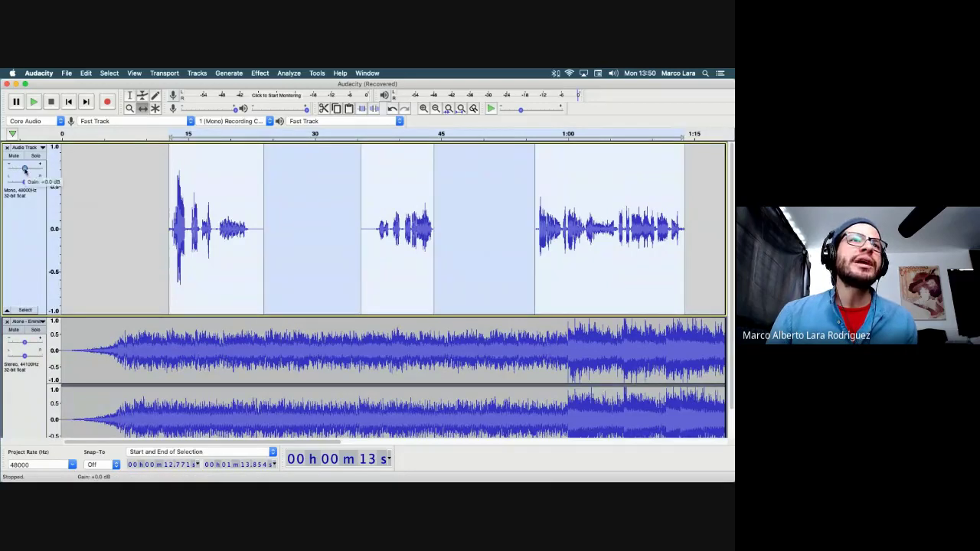
left_click_drag(25, 167, 41, 181)
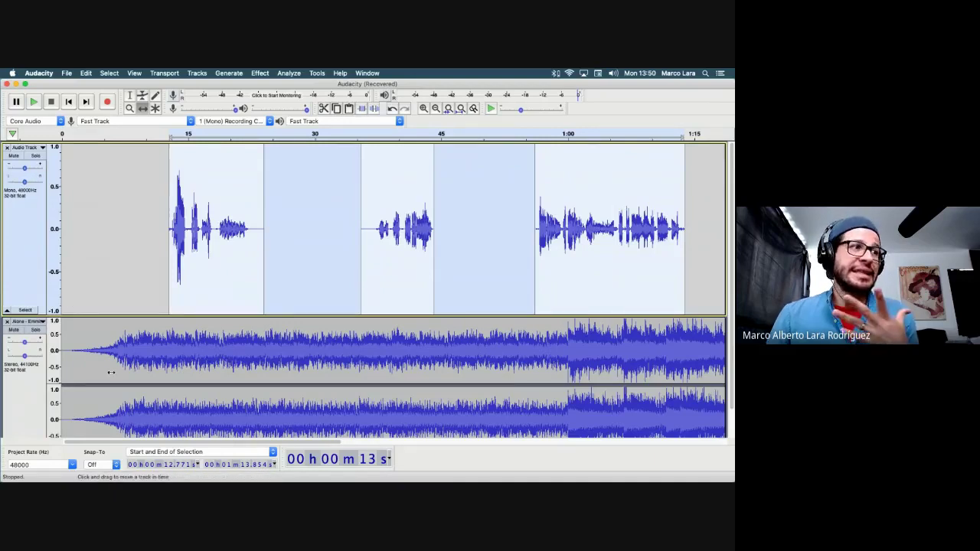
Step: Select the music track and lower its gain slightly
left_click(23, 374)
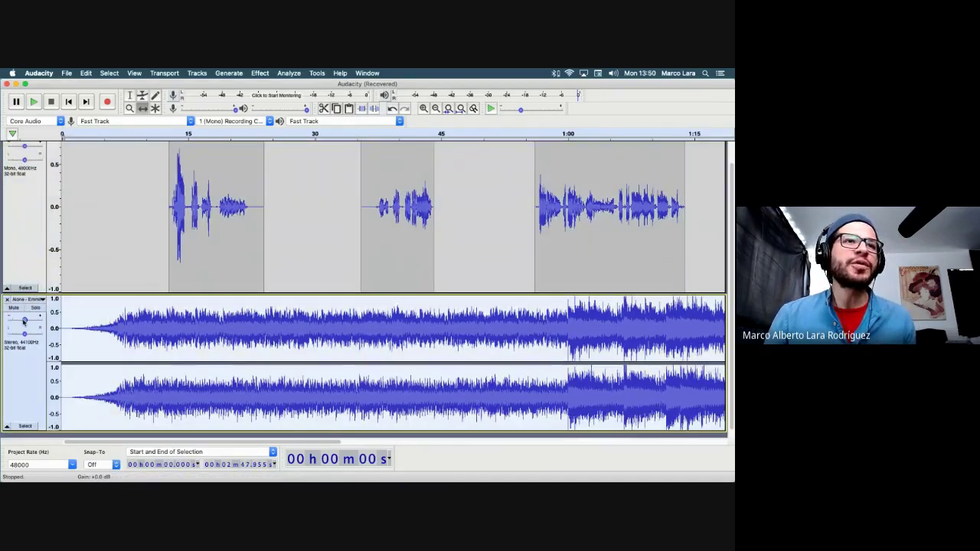
mouse_move(23, 320)
left_mouse_down()
mouse_move(8, 320)
mouse_move(24, 321)
left_mouse_up()
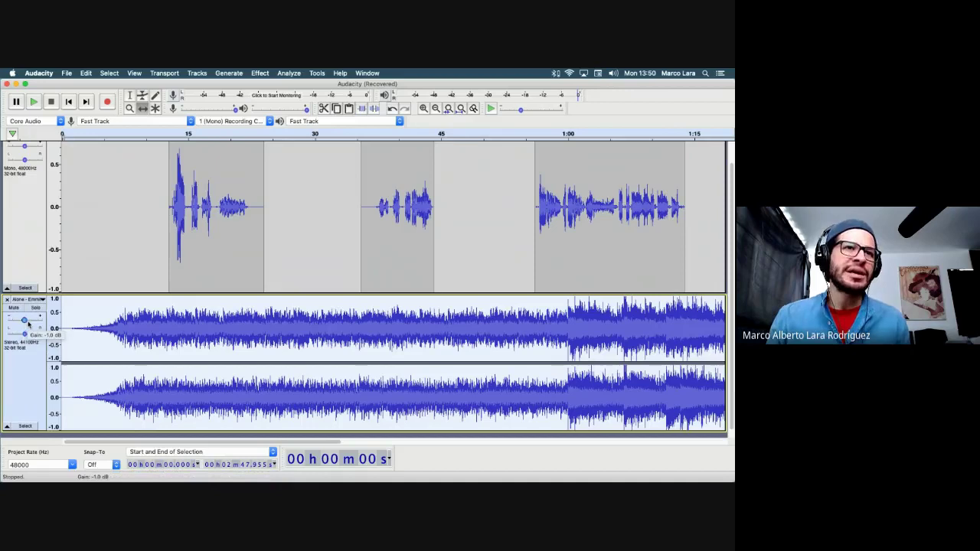
left_click_drag(25, 321, 23, 326)
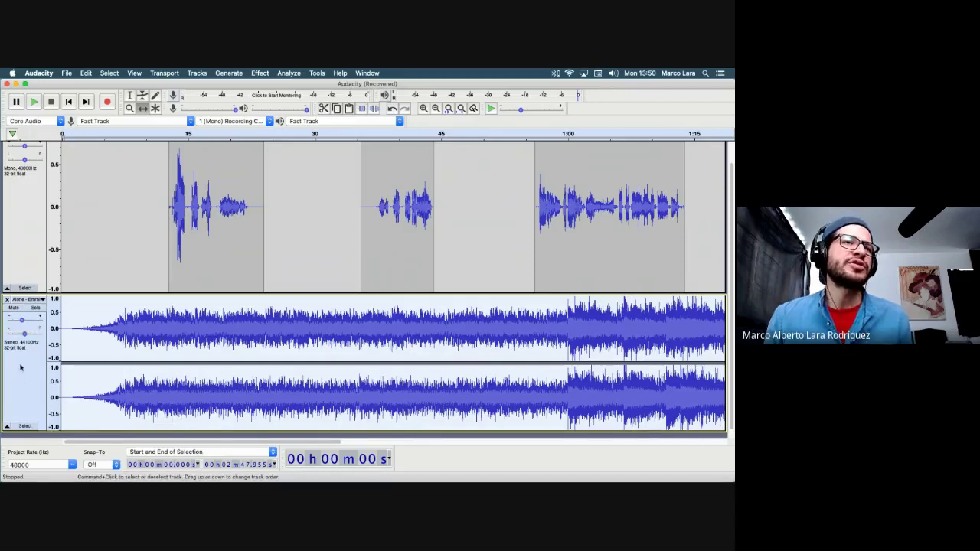
Step: Pan the voice track 100% right and the music track 100% left
scroll(39, 259, "up", 2)
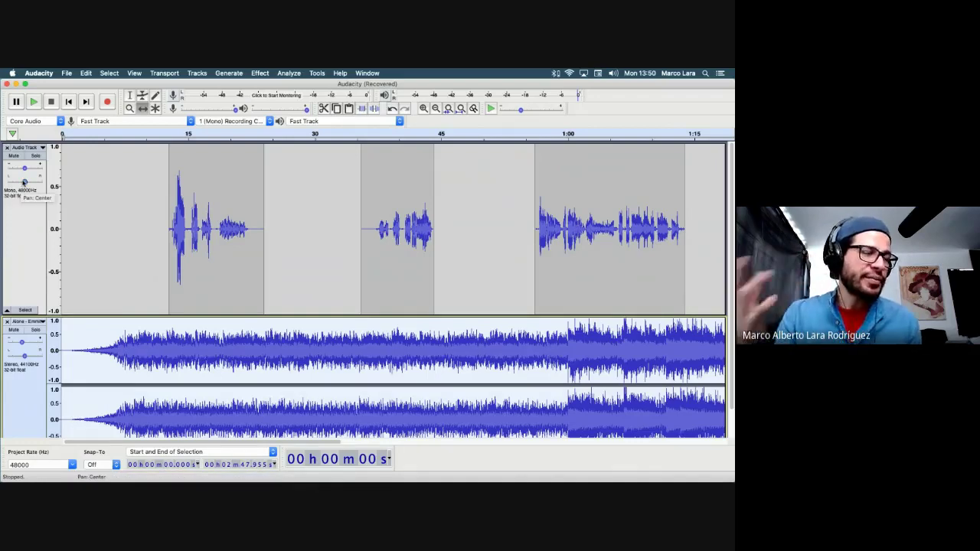
left_click_drag(25, 182, 70, 186)
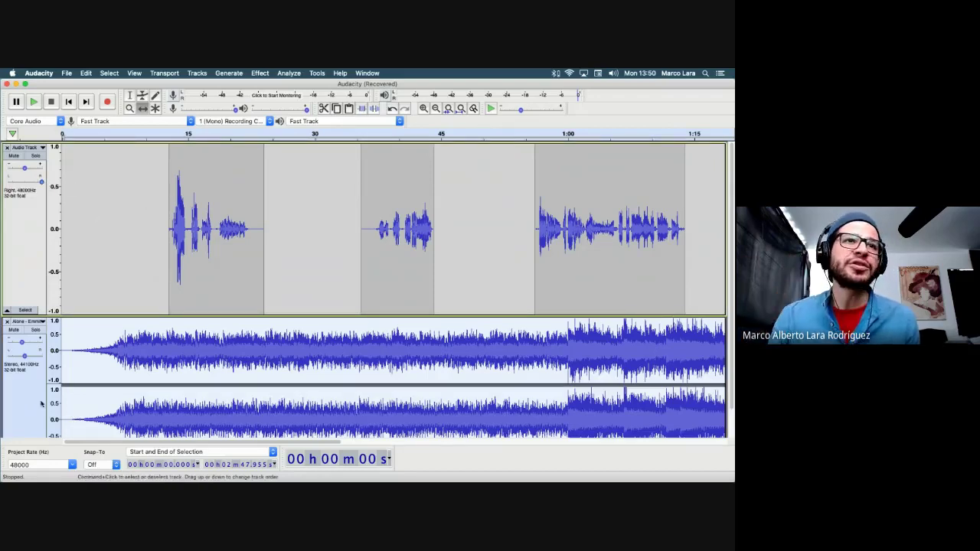
left_click_drag(24, 356, 7, 357)
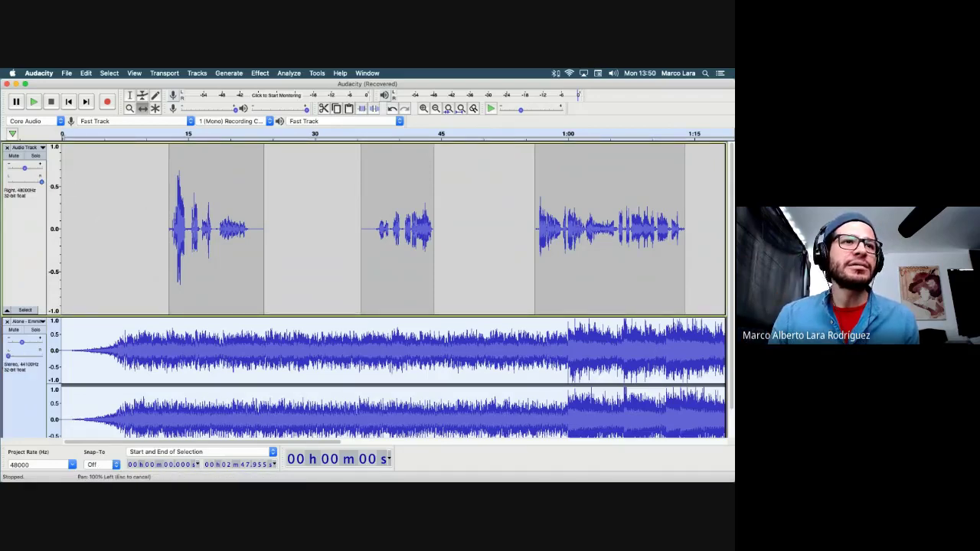
Step: Switch the playback device to Soundflower (2ch), play the panned mix into the first voice clip, and stop it
left_click(315, 121)
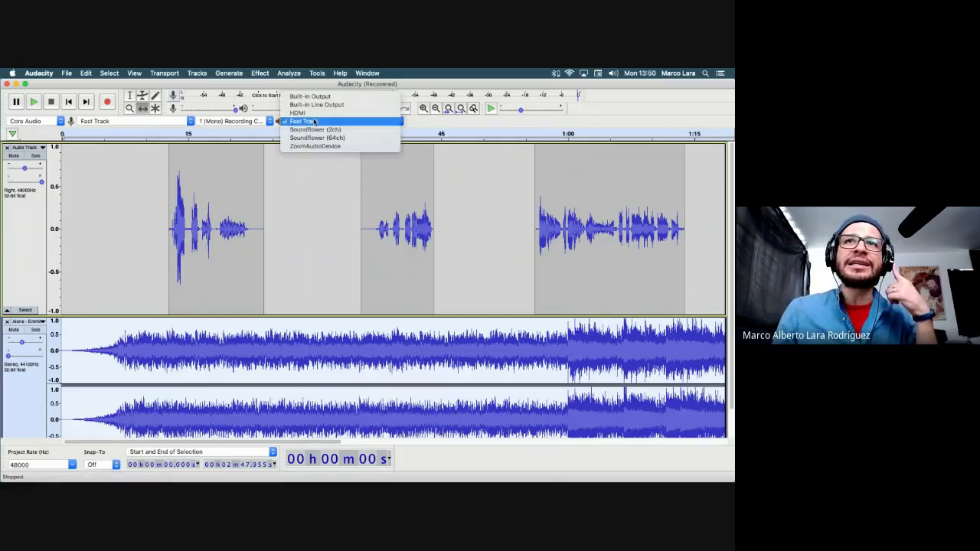
left_click(331, 134)
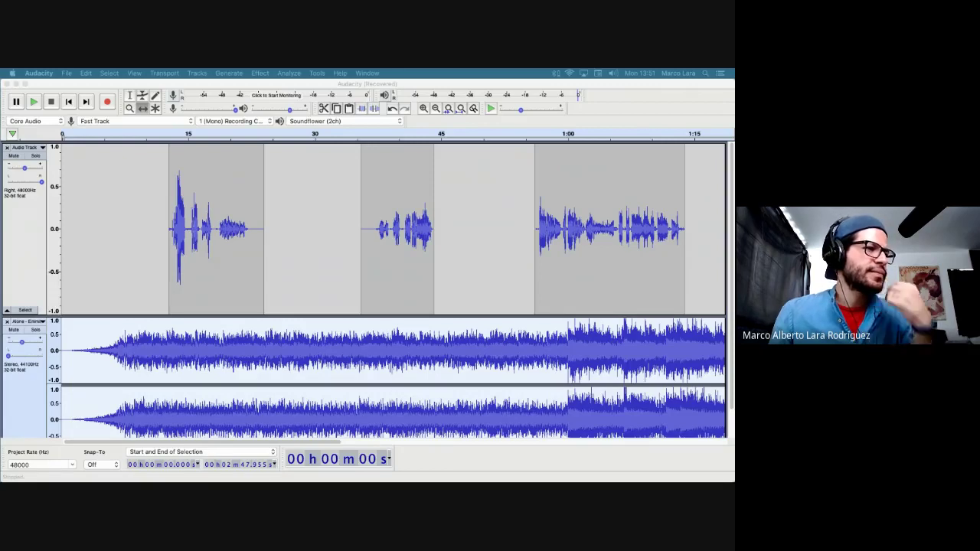
left_click(34, 101)
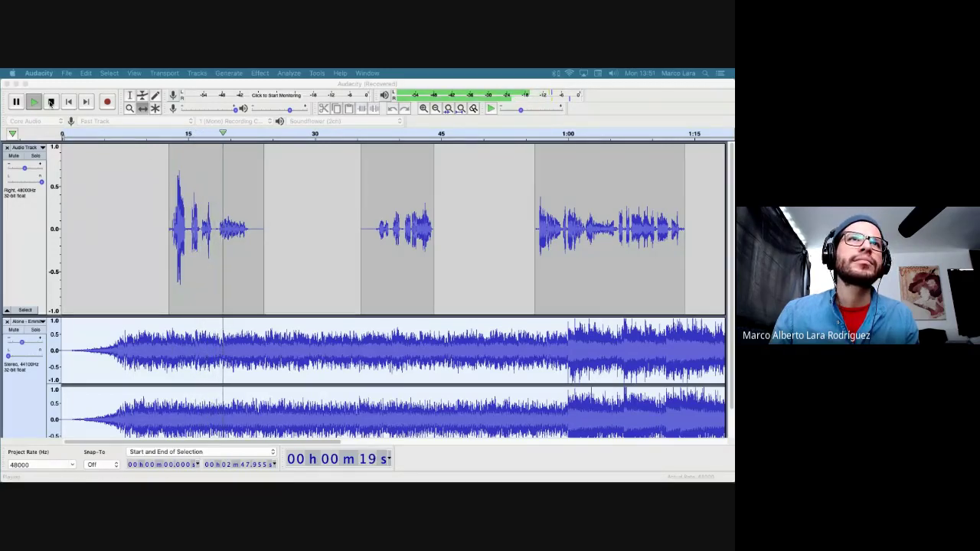
key("space")
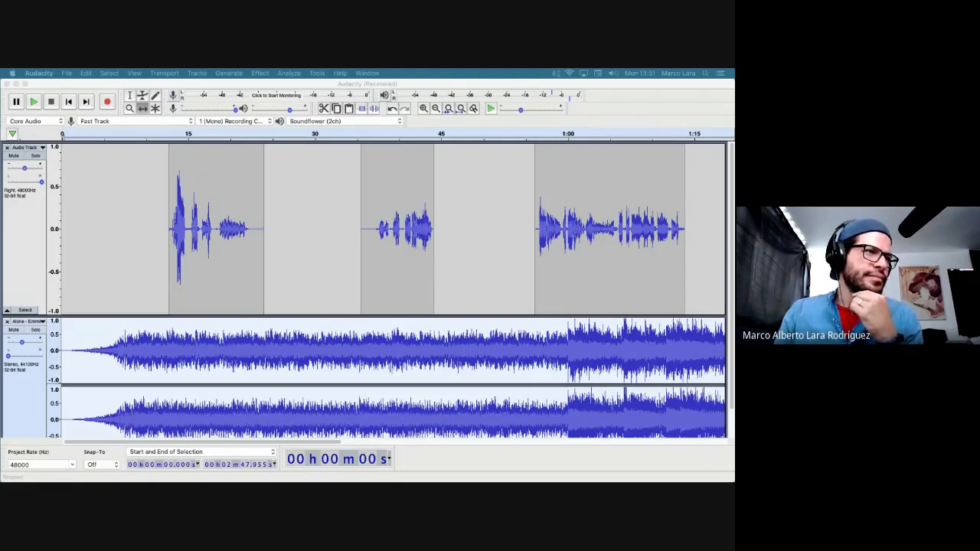
Step: Set the playback device to Fast Track, play the panned mix from the project start, and stop it
left_click(369, 121)
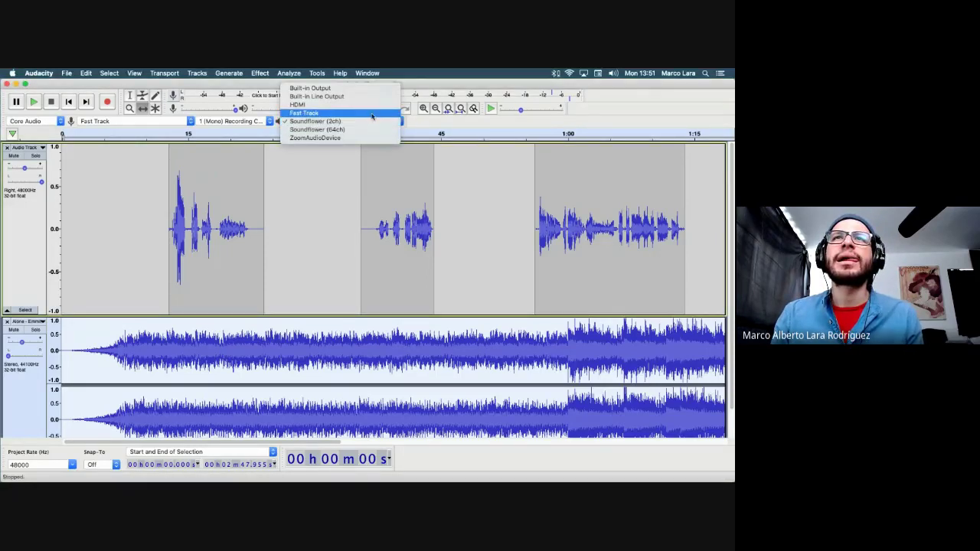
left_click(372, 114)
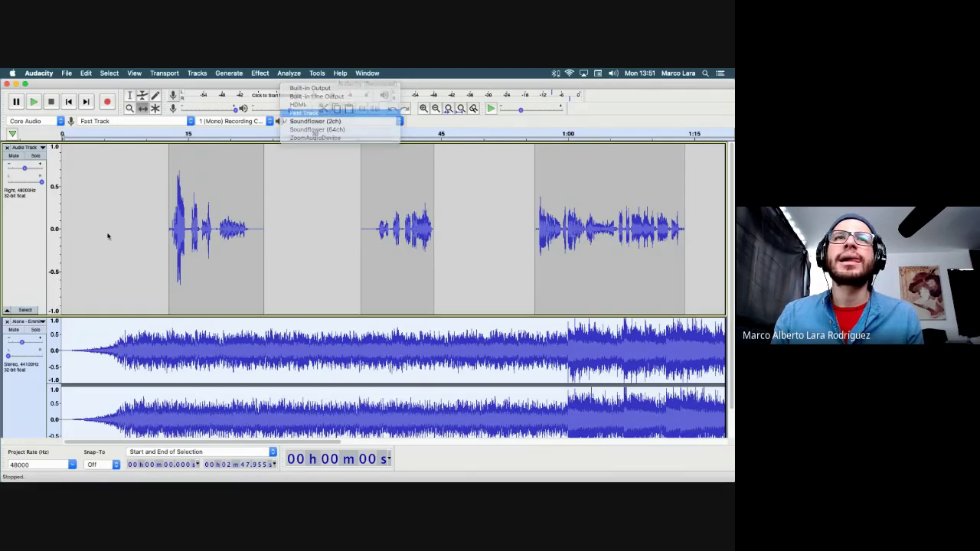
left_click(66, 102)
key("space")
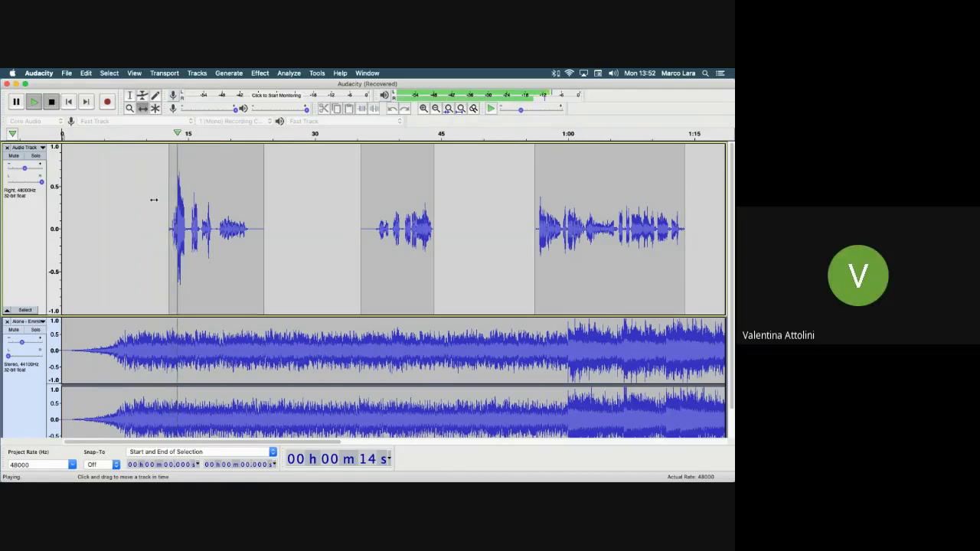
key("space")
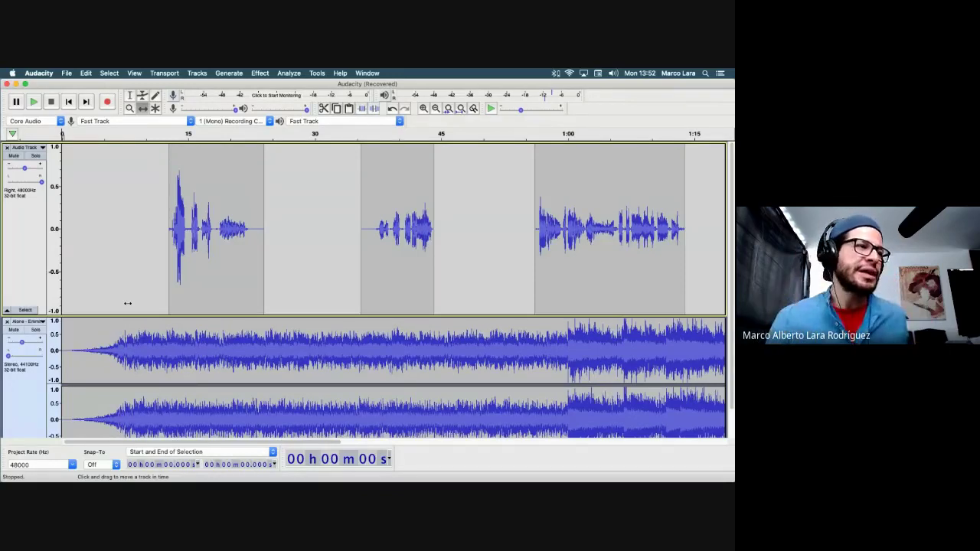
Step: Return the pan of both the voice track and the music track to center
left_click(32, 263)
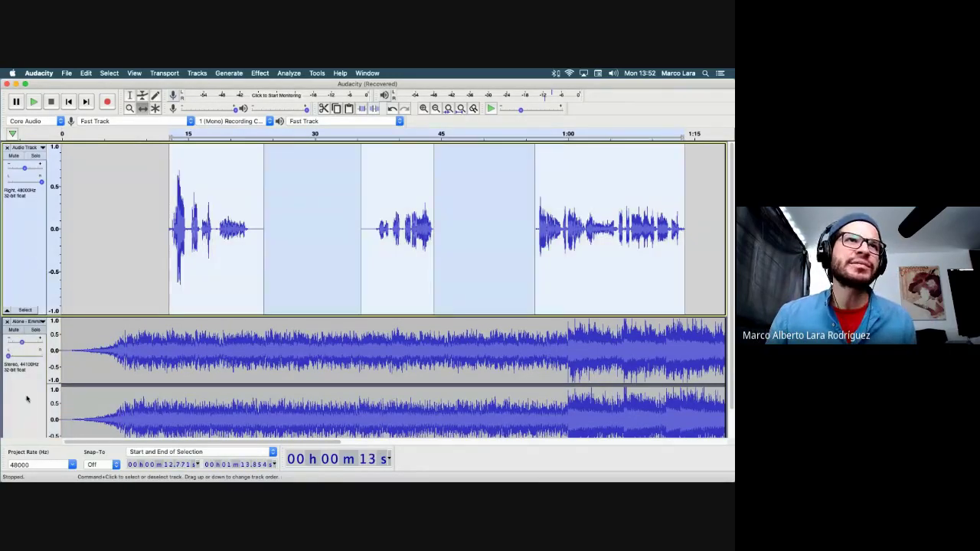
double_click(43, 184)
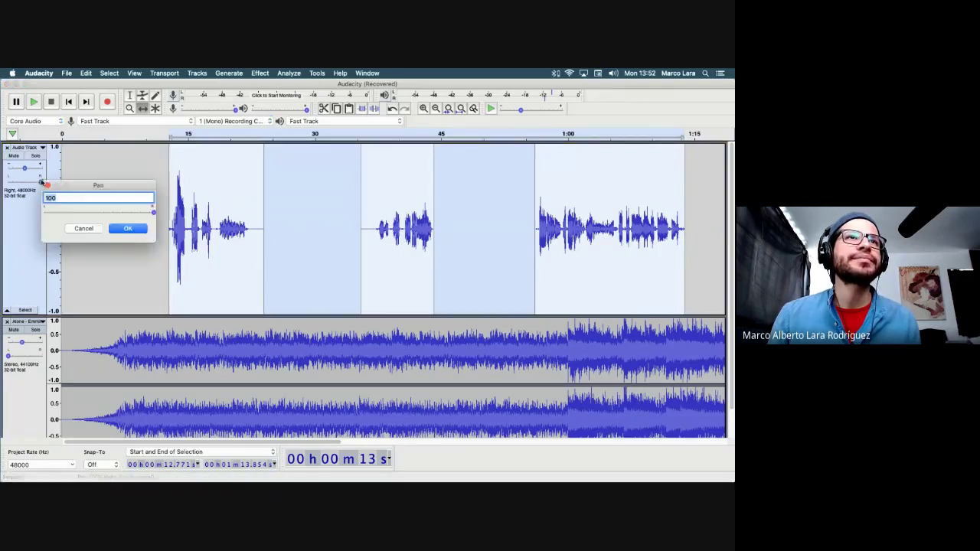
left_click(69, 228)
left_click_drag(42, 184, 24, 184)
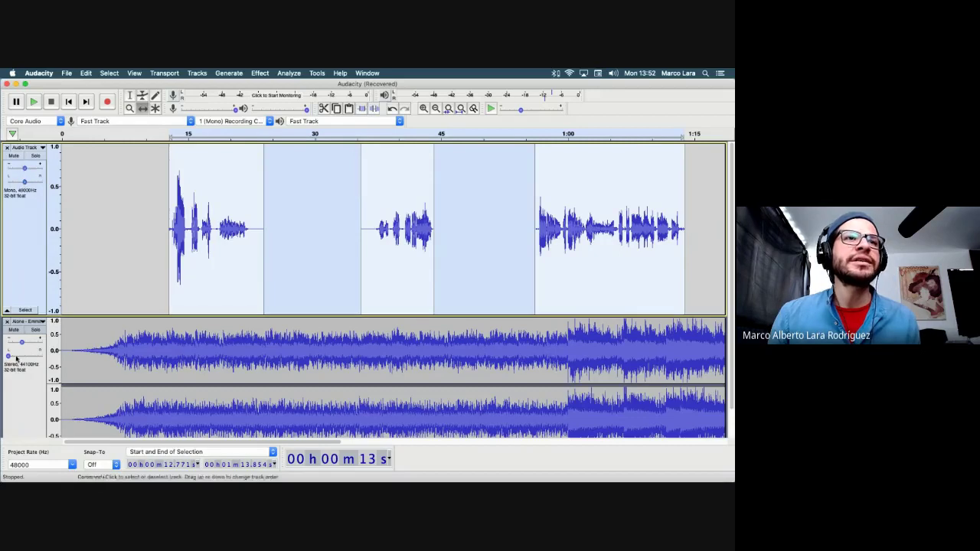
left_click_drag(8, 357, 19, 360)
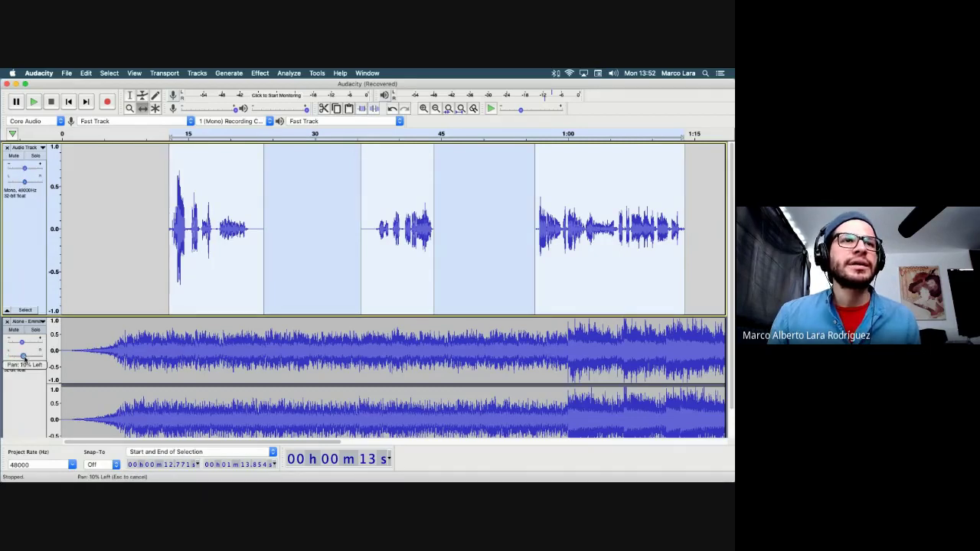
Step: Reset the music track's gain to +0.0 dB and select the whole track
scroll(23, 352, "down", 1)
left_click_drag(23, 324, 28, 324)
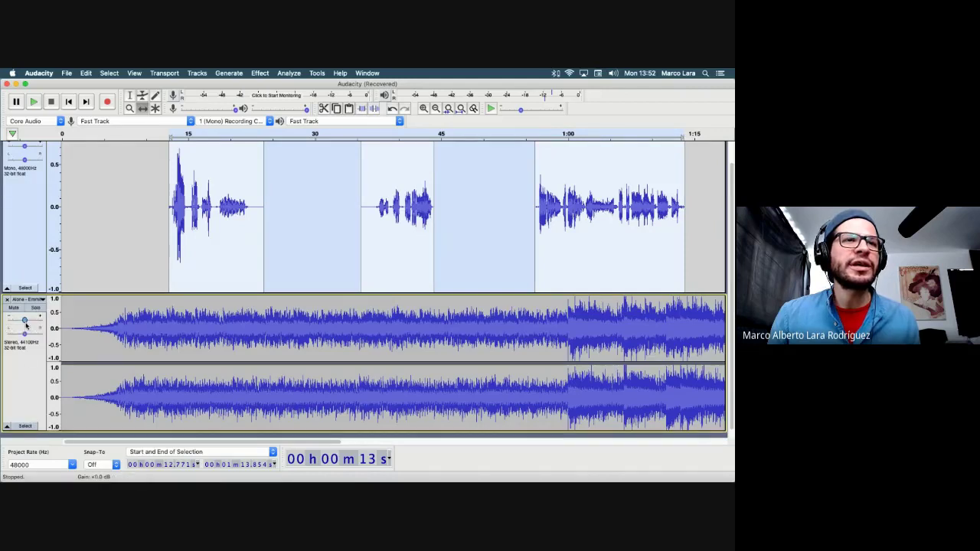
left_click(24, 321)
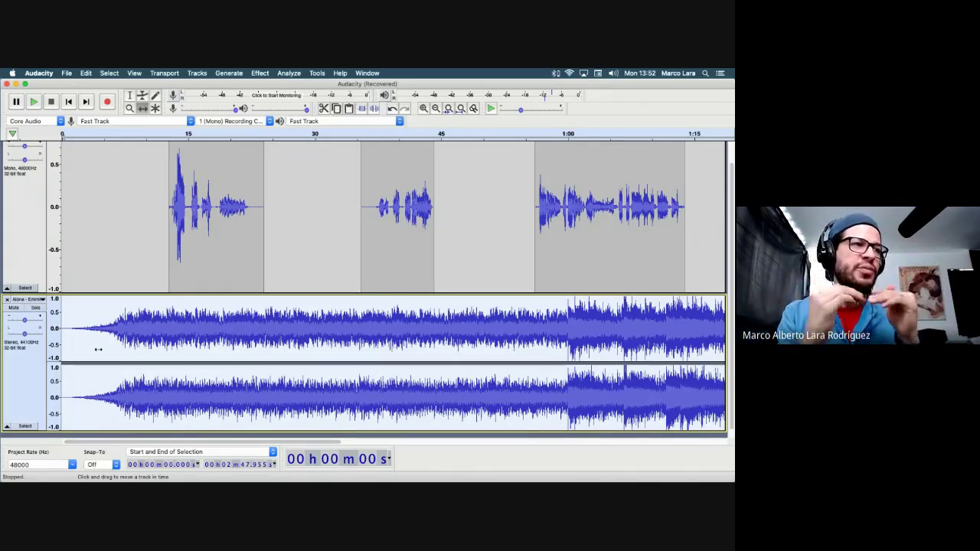
Step: Activate the Envelope tool for the voice and music tracks
scroll(88, 267, "up", 1)
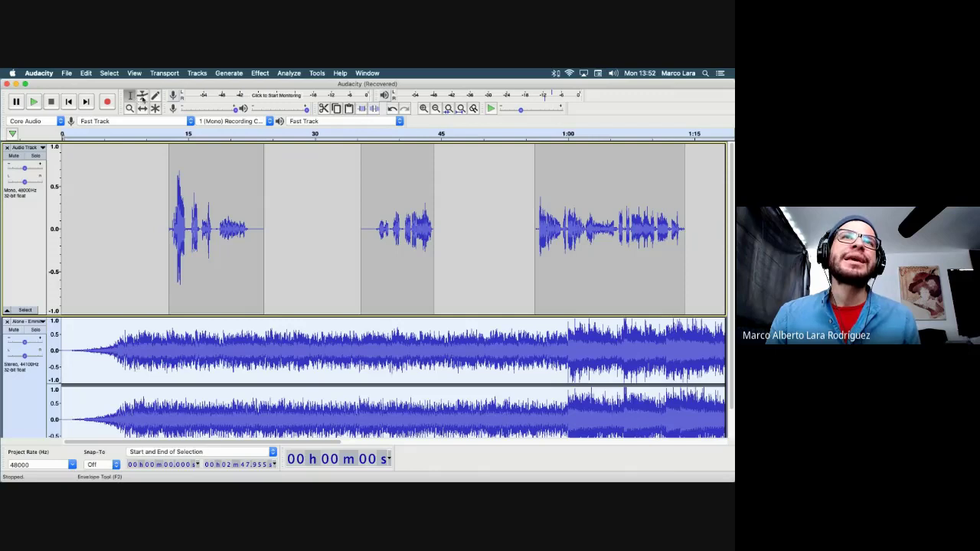
left_click(143, 96)
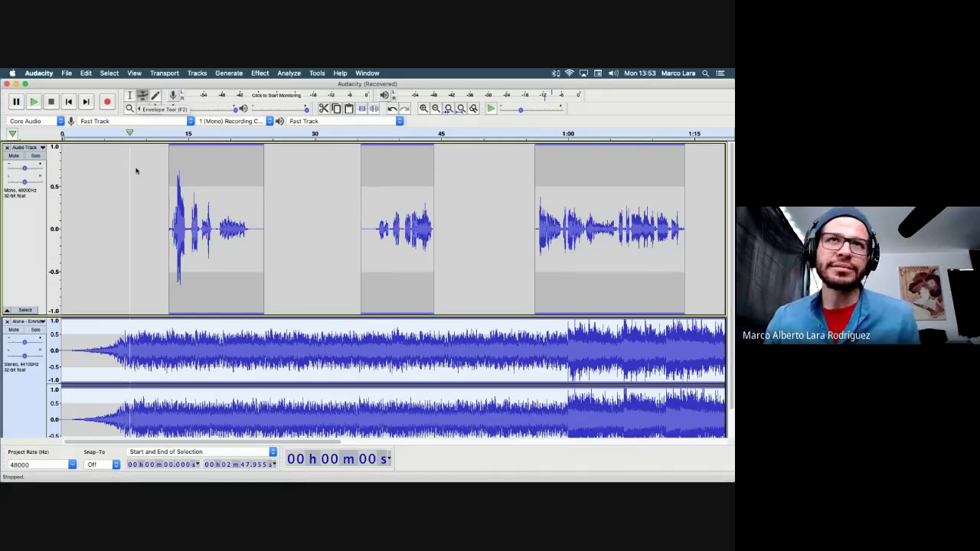
Step: With the Envelope tool, add a control point to the music track where the first voice clip starts, at about 12.8 s
left_click(143, 97)
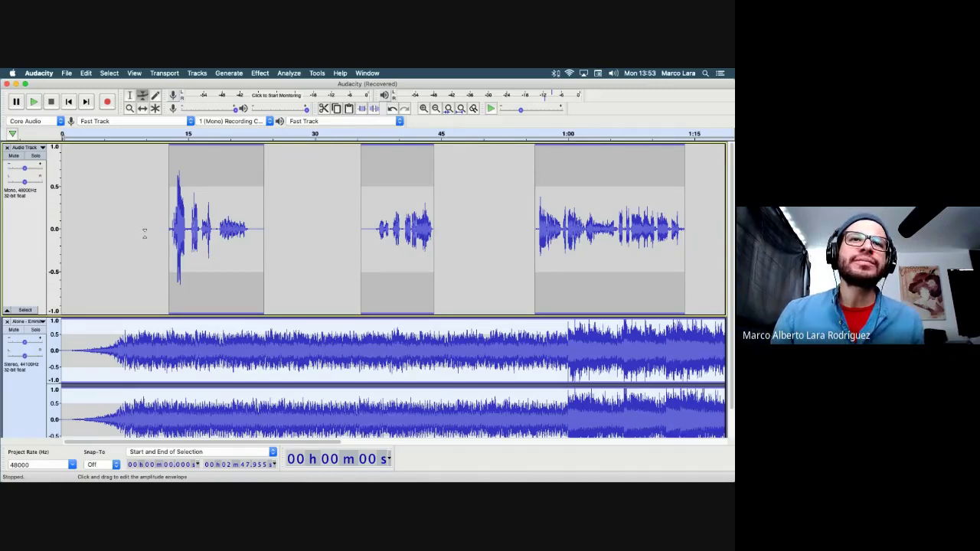
scroll(144, 232, "down", 2)
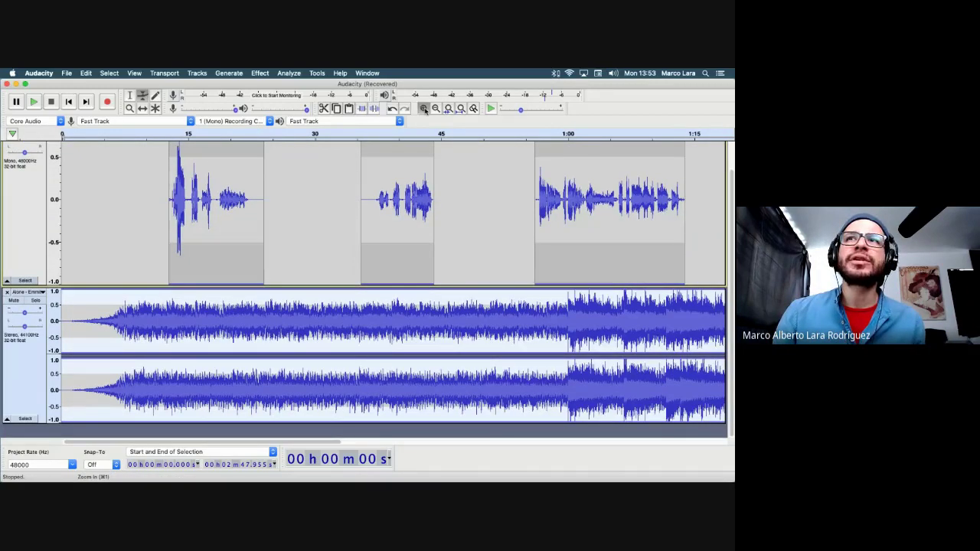
left_click(425, 108)
left_click(425, 108)
scroll(283, 244, "right", 3)
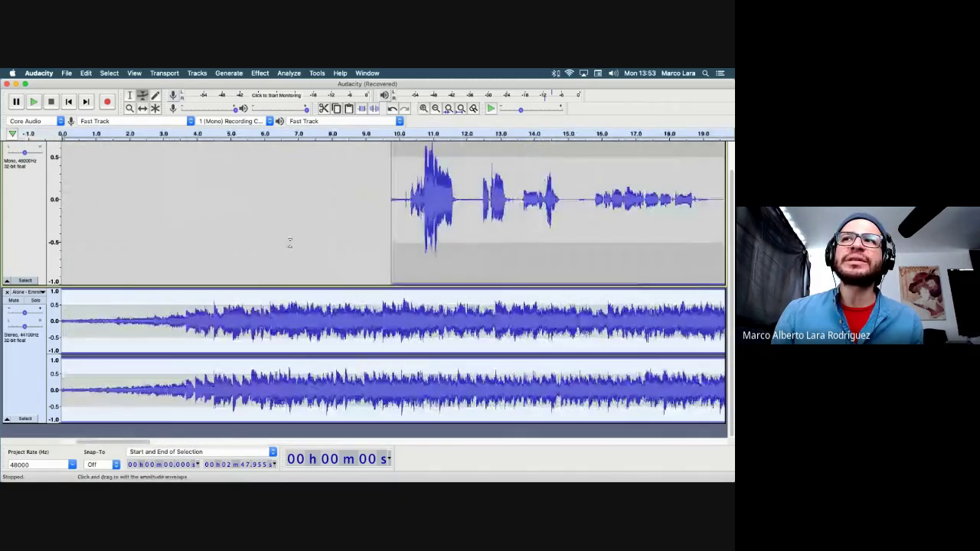
scroll(289, 244, "right", 5)
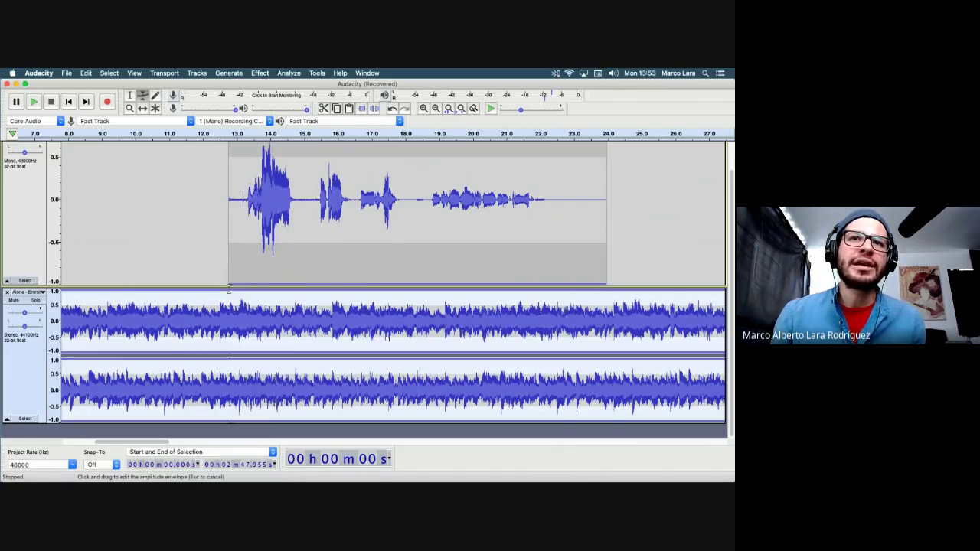
mouse_move(227, 292)
left_mouse_down()
mouse_move(217, 300)
mouse_move(218, 284)
mouse_move(216, 320)
mouse_move(219, 268)
mouse_move(231, 296)
left_mouse_up()
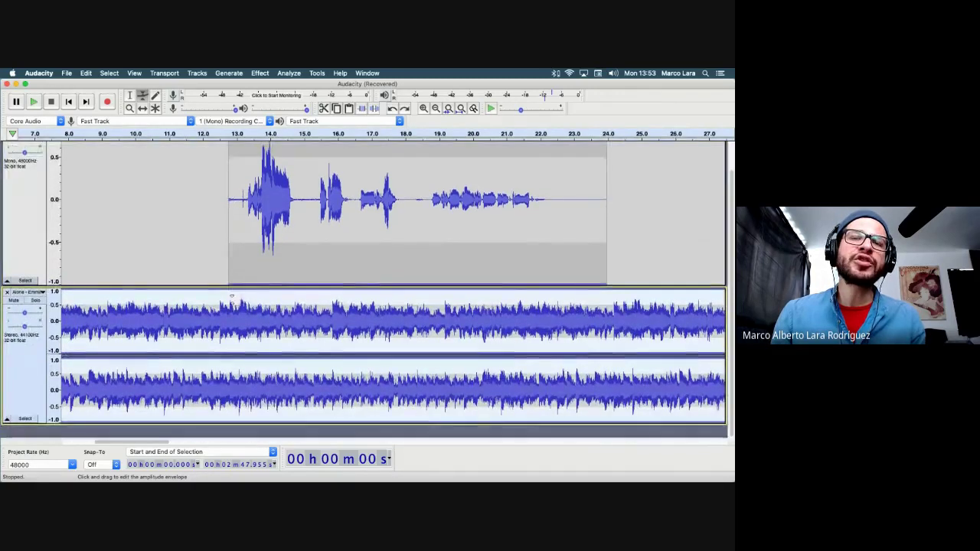
scroll(241, 294, "left", 1)
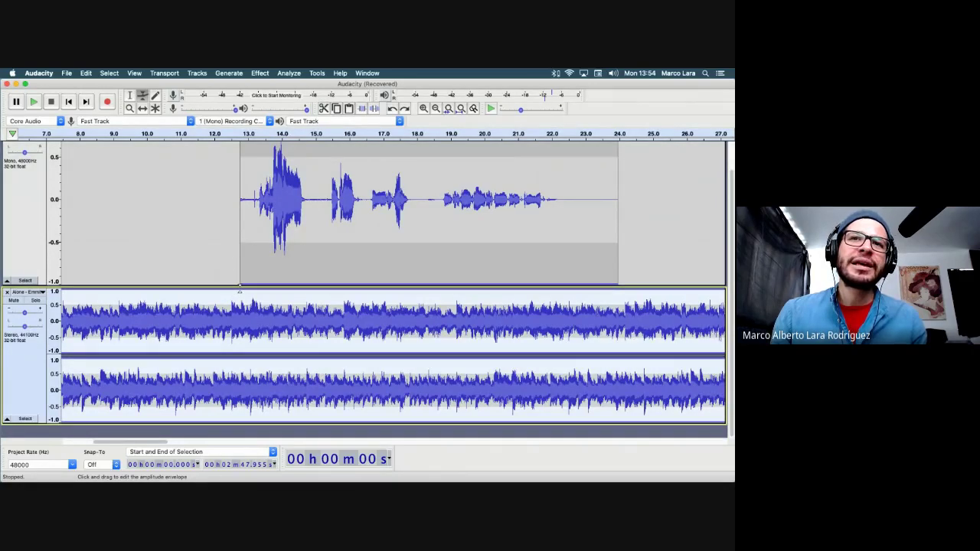
left_click_drag(240, 291, 240, 284)
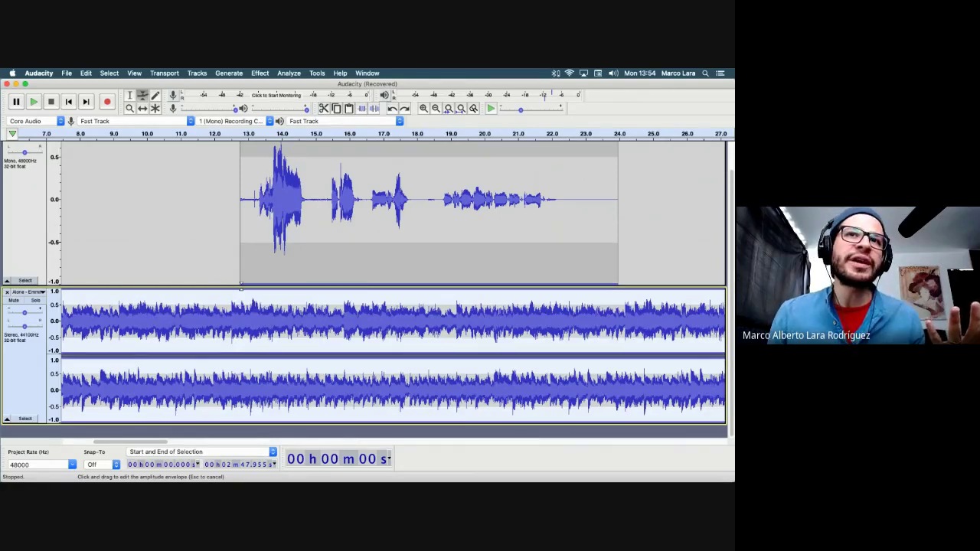
mouse_move(240, 283)
left_mouse_down()
mouse_move(239, 320)
mouse_move(239, 283)
left_mouse_up()
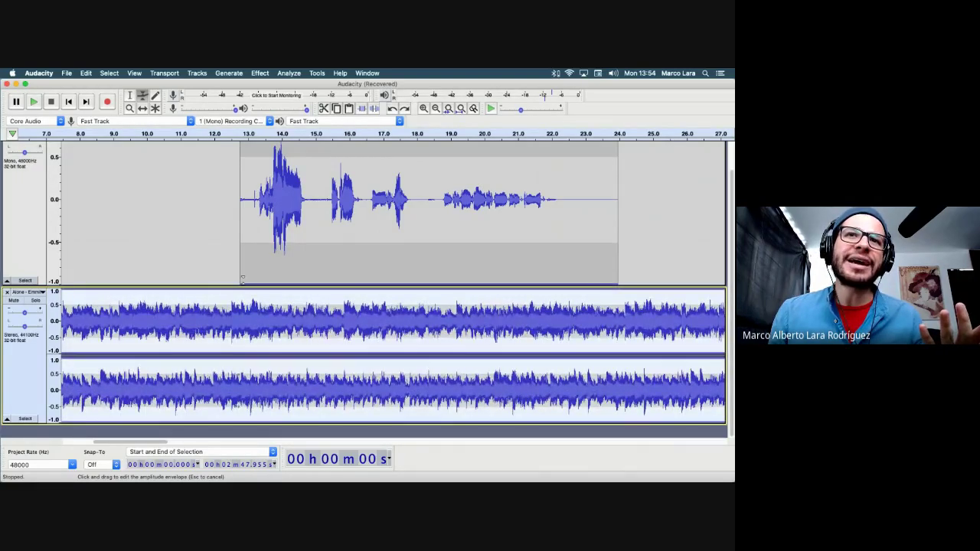
mouse_move(240, 285)
left_mouse_down()
mouse_move(240, 303)
mouse_move(238, 282)
left_mouse_up()
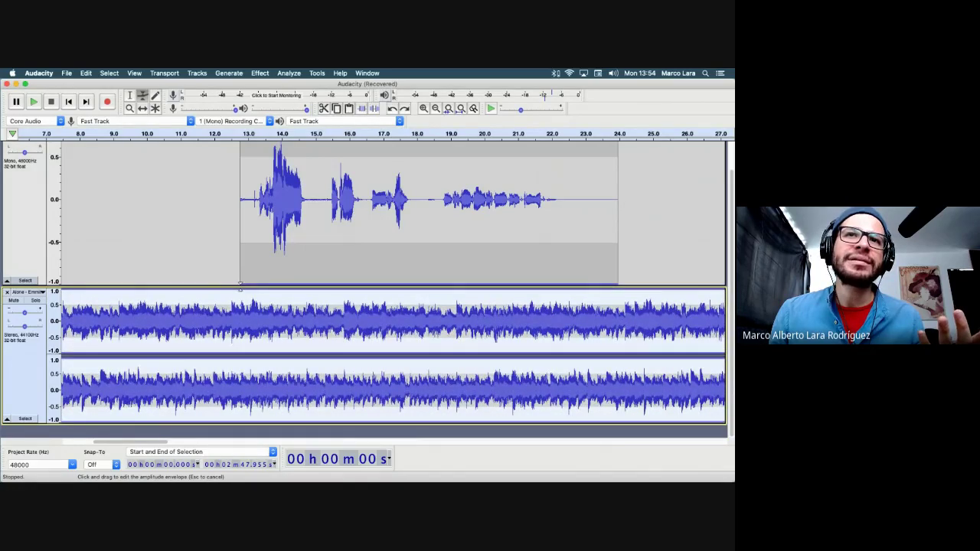
left_click_drag(239, 284, 239, 314)
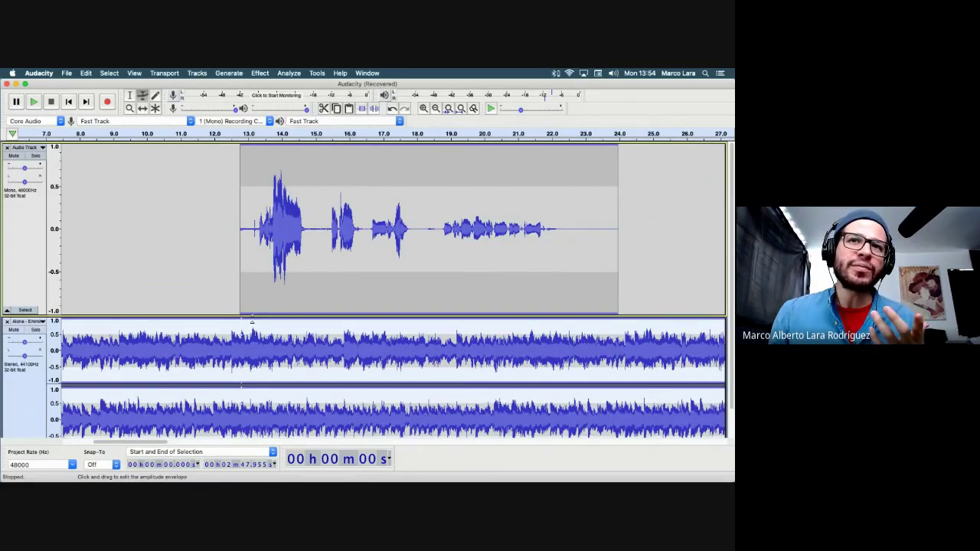
Step: Lower the music track's envelope under the first voice clip to about 0.35, ending the descent at about 13.3 s
left_click_drag(252, 321, 319, 335)
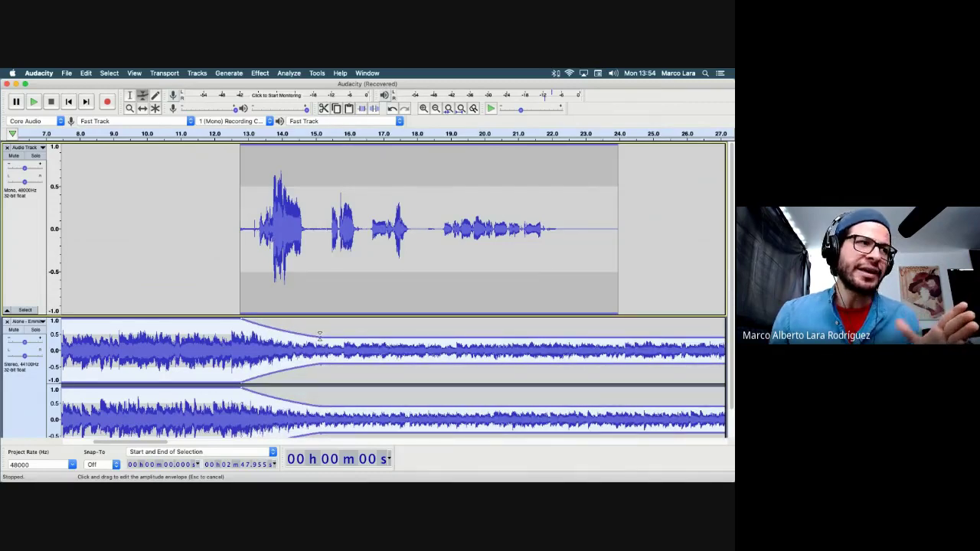
left_click_drag(319, 335, 320, 334)
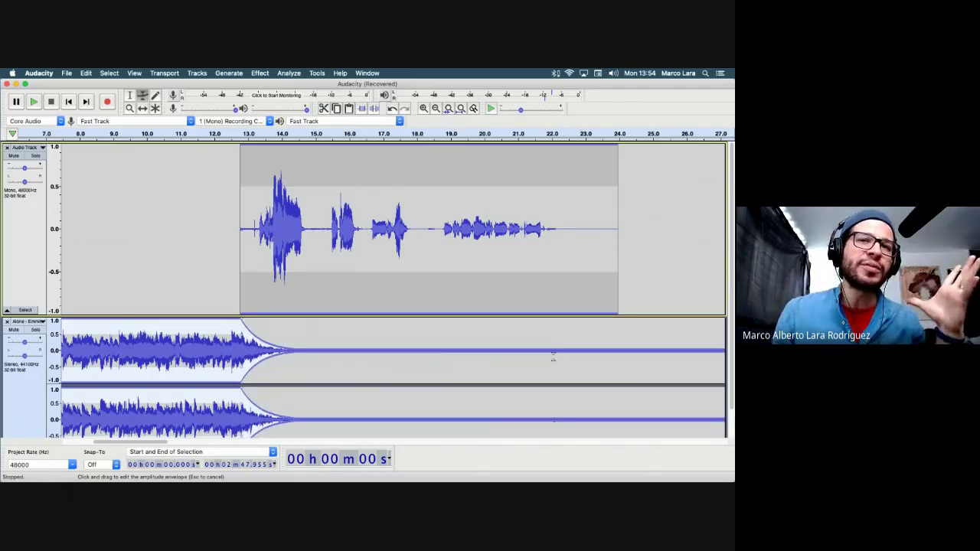
left_click_drag(551, 347, 258, 335)
scroll(258, 336, "down", 1)
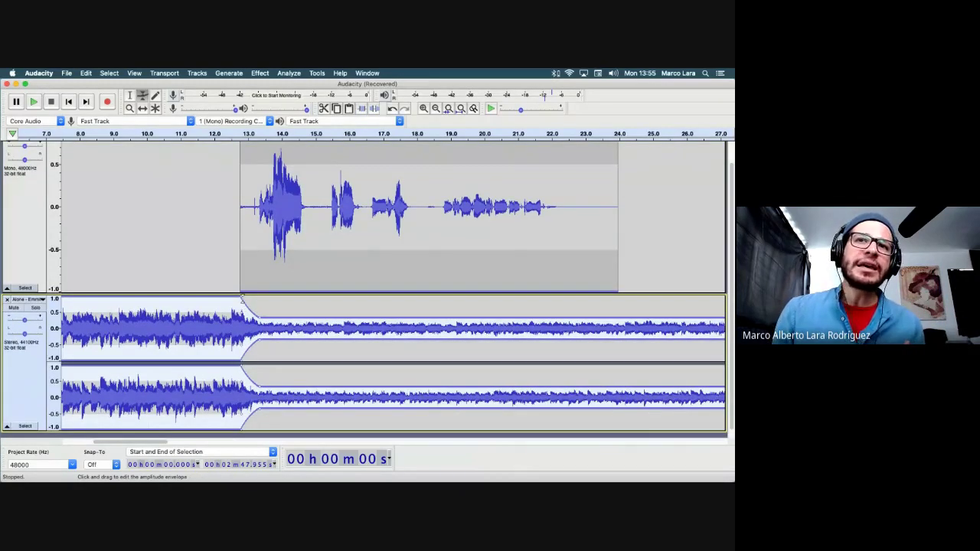
Step: Try starting the music fade earlier, at about 12.3 s, and return its starting point to the beginning of the first voice clip
mouse_move(242, 300)
left_mouse_down()
mouse_move(222, 284)
mouse_move(239, 296)
mouse_move(226, 291)
left_mouse_up()
scroll(323, 394, "up", 1)
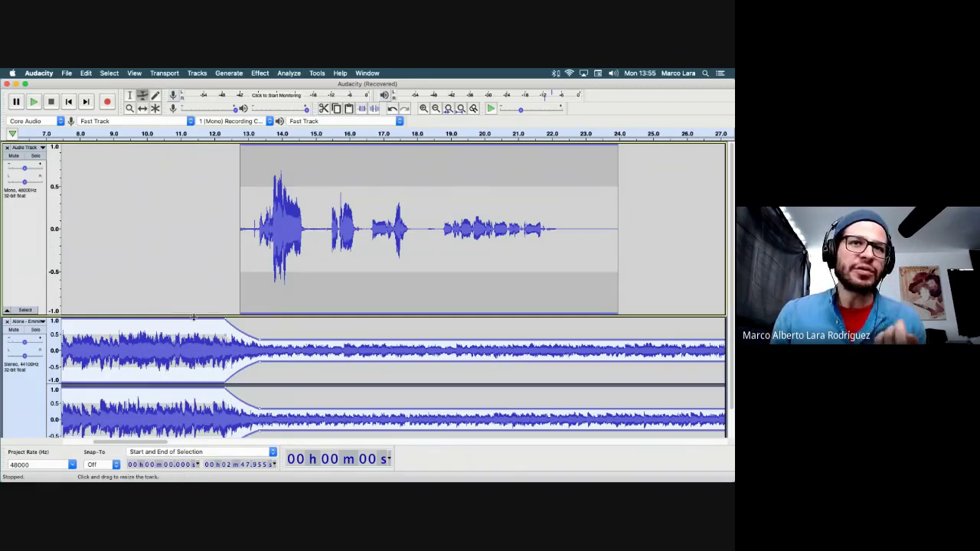
scroll(193, 320, "down", 1)
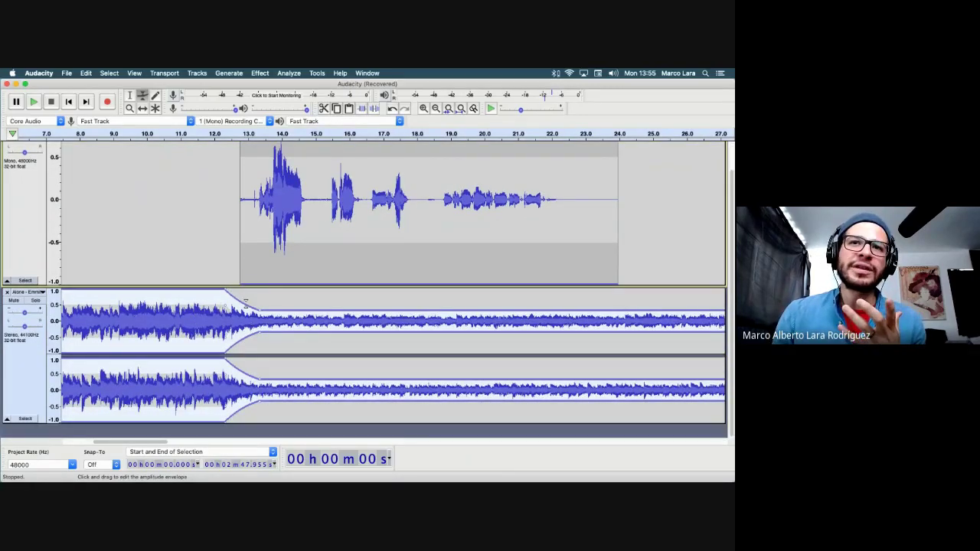
left_click_drag(227, 292, 243, 285)
left_click_drag(293, 233, 290, 205)
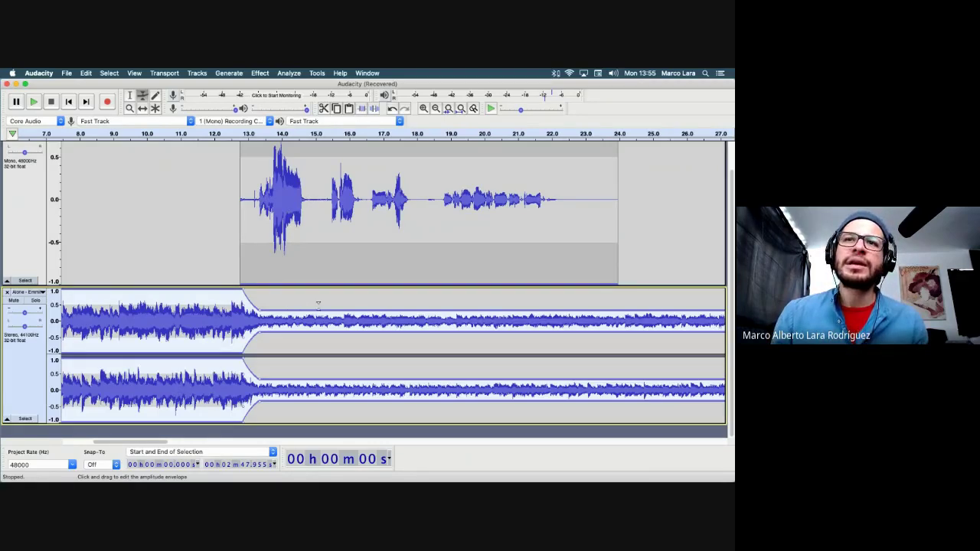
Step: Raise the music envelope back to full volume between about 21.9 s and 22.8 s, after the speech in the first voice clip ends
scroll(318, 304, "right", 5)
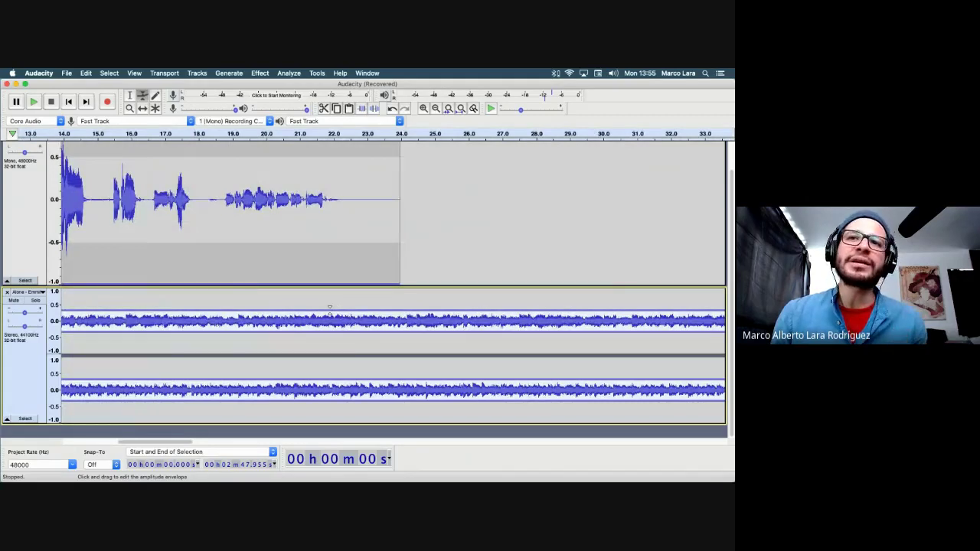
left_click_drag(329, 307, 330, 307)
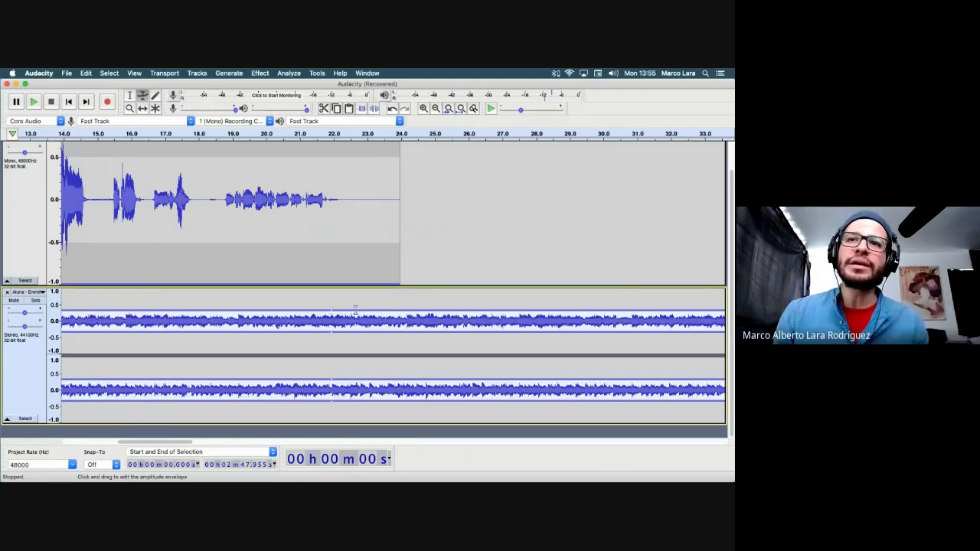
left_click_drag(366, 308, 257, 315)
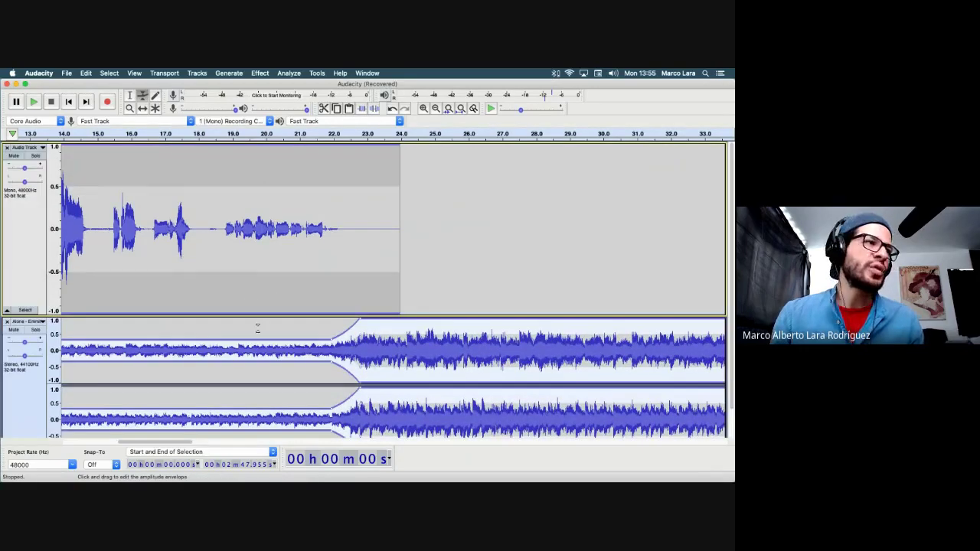
scroll(383, 291, "left", 5)
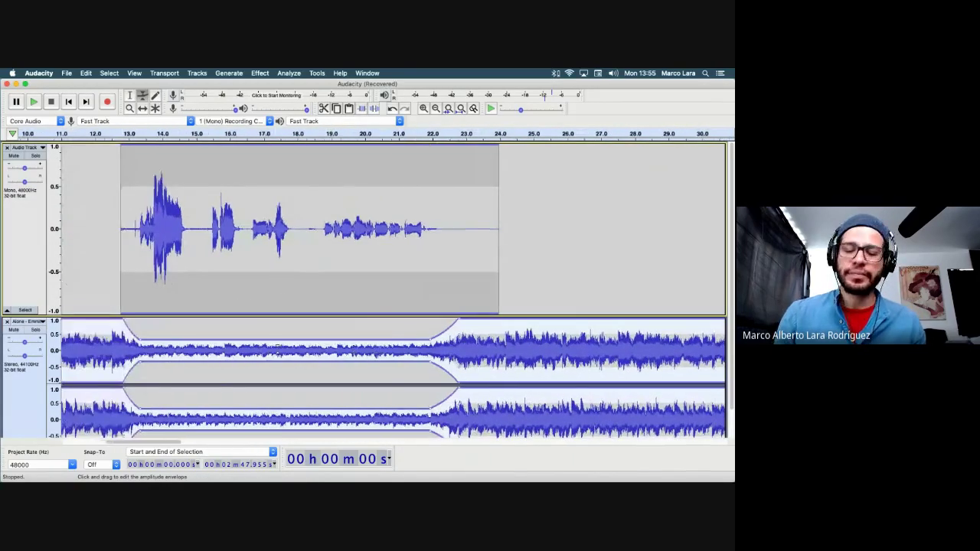
left_click(435, 108)
left_click(436, 108)
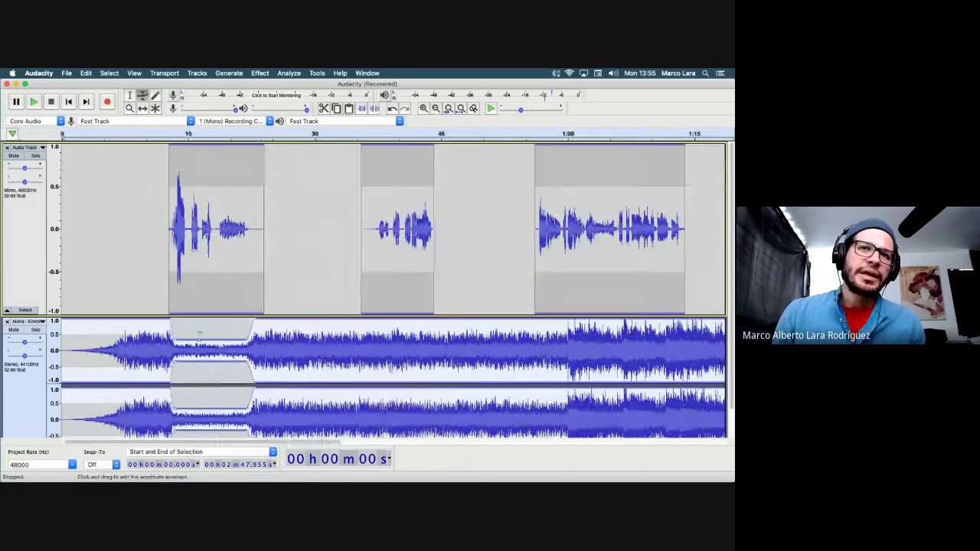
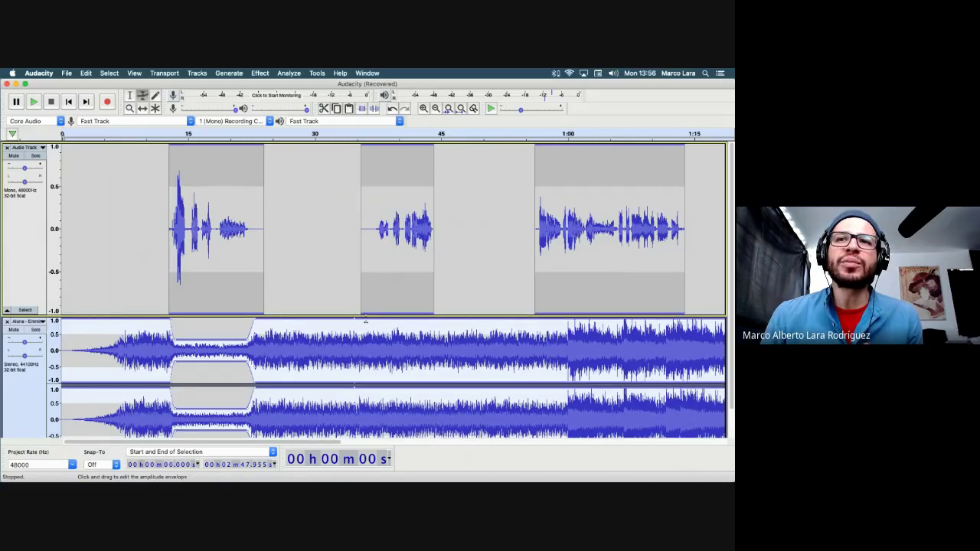
Step: Lower the music envelope to about 0.35 under the second voice clip and restore full volume at about 45 s
left_click_drag(373, 320, 376, 335)
scroll(377, 335, "down", 1)
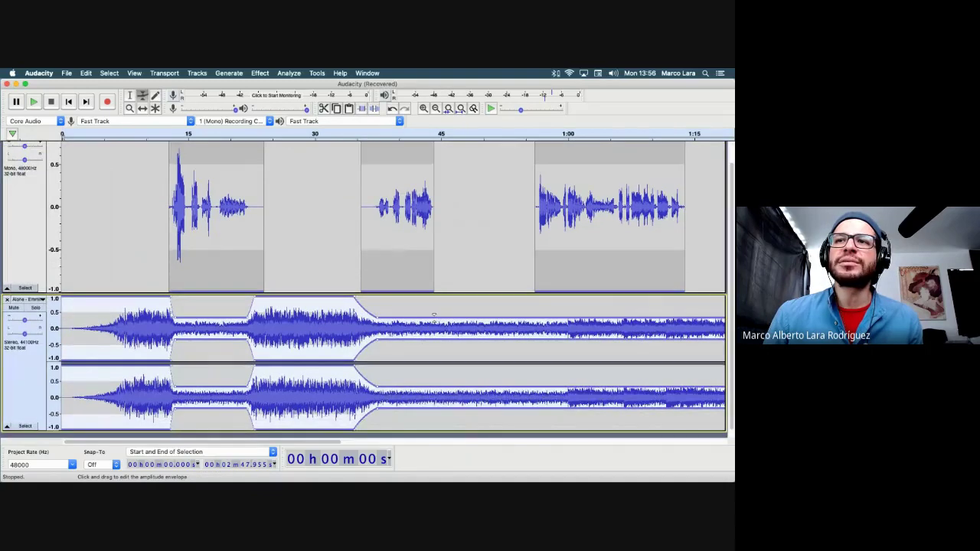
left_click_drag(441, 314, 442, 291)
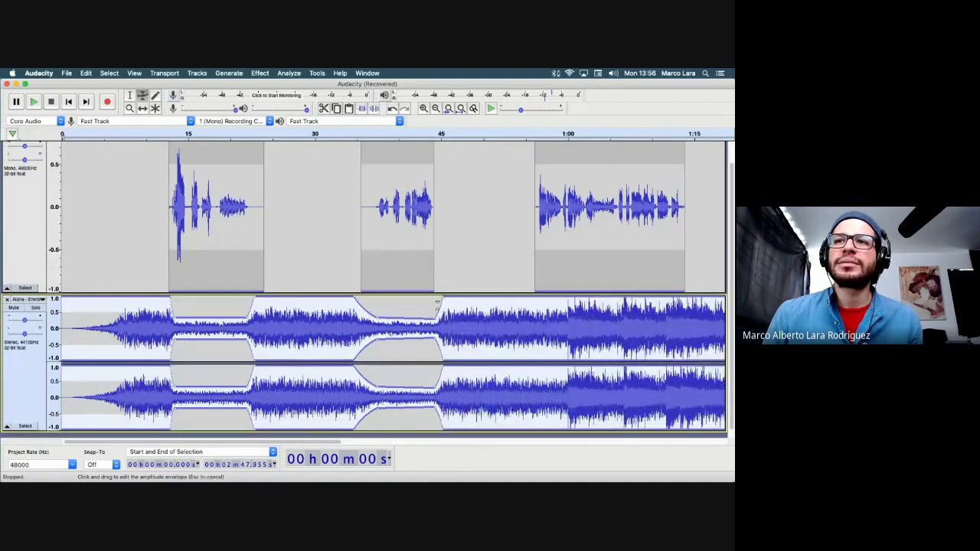
key("Escape")
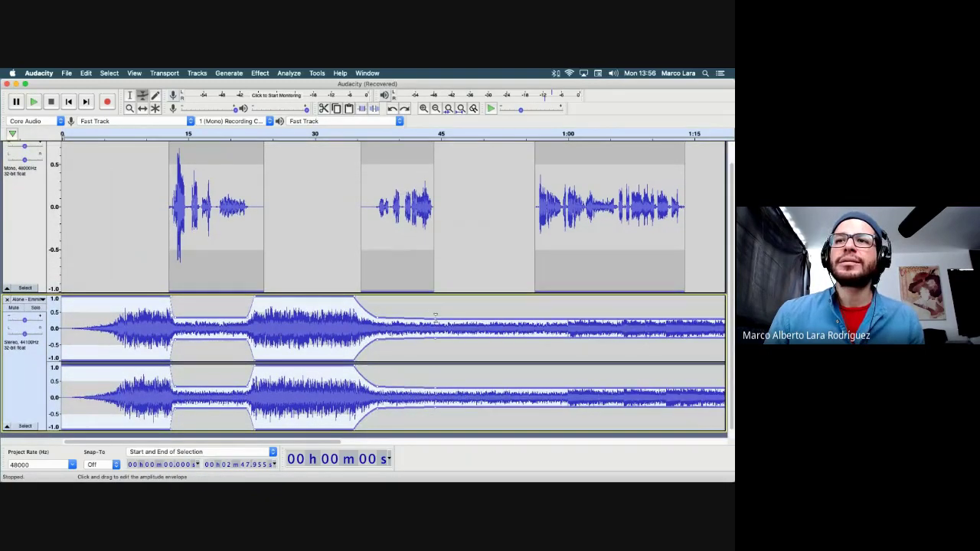
left_click_drag(441, 314, 441, 292)
scroll(483, 294, "up", 1)
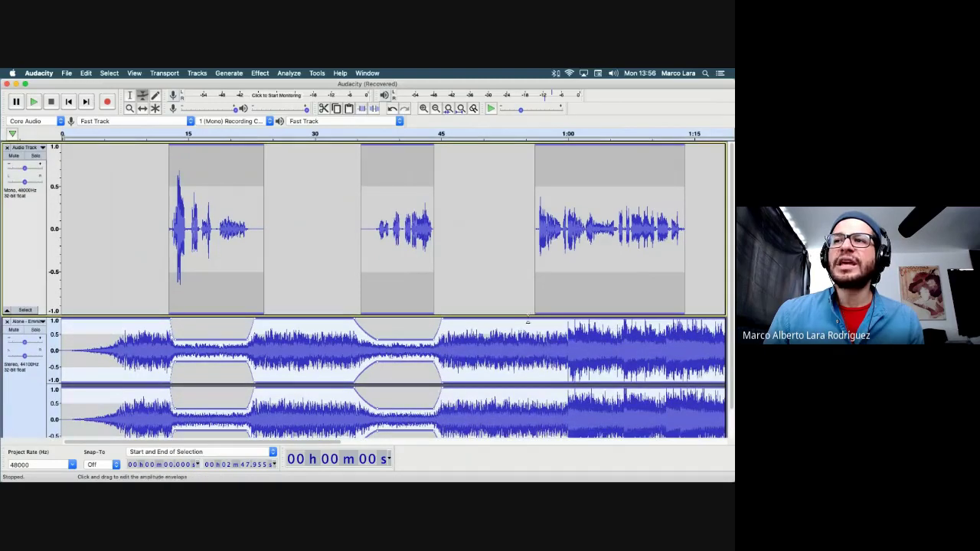
Step: Lower the music envelope under the third voice clip from about 55 s and restore full volume at about 1:15
scroll(528, 314, "down", 1)
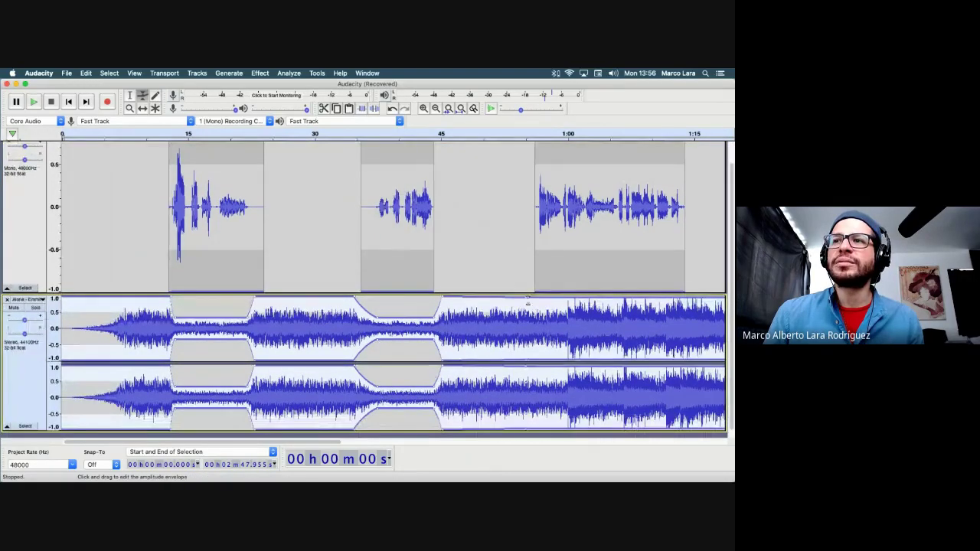
left_click_drag(528, 302, 539, 334)
scroll(527, 302, "up", 1)
left_click_drag(693, 312, 694, 292)
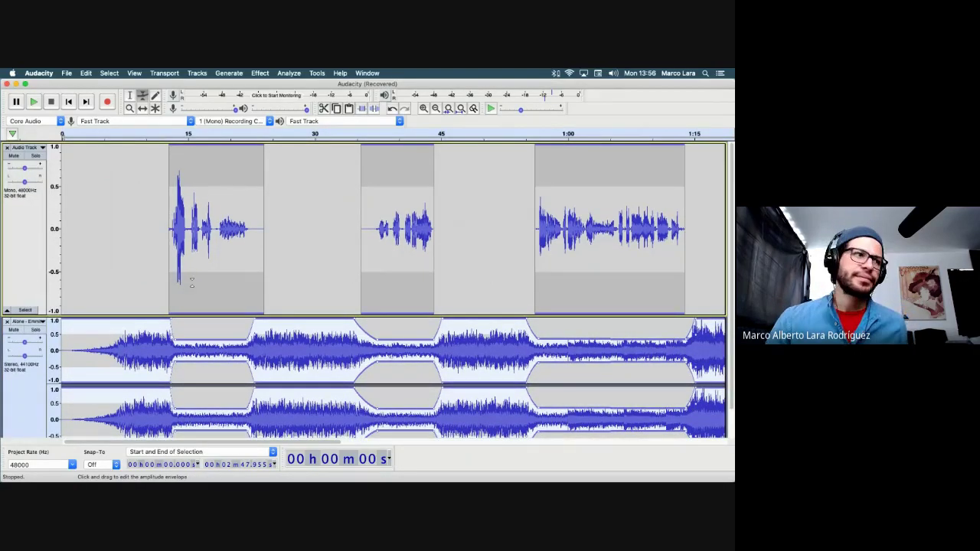
Step: Fade the music track to silence after the third voice clip, between about 1:23 and 1:27
scroll(192, 282, "right", 10)
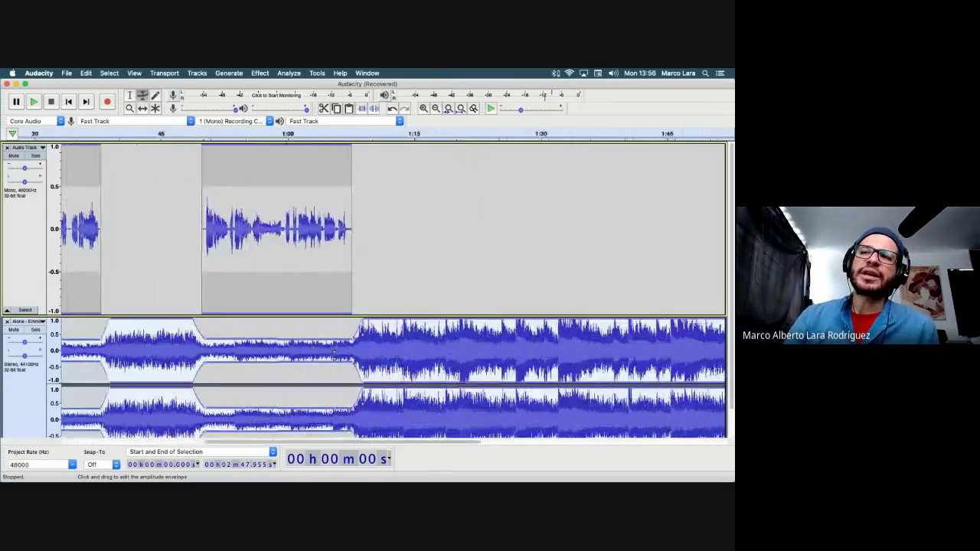
left_click(403, 324)
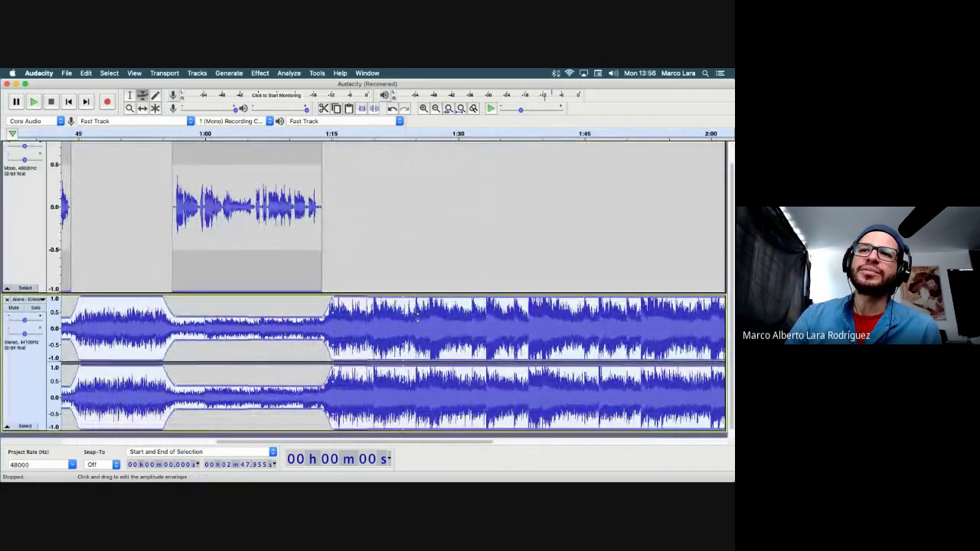
left_click(403, 290)
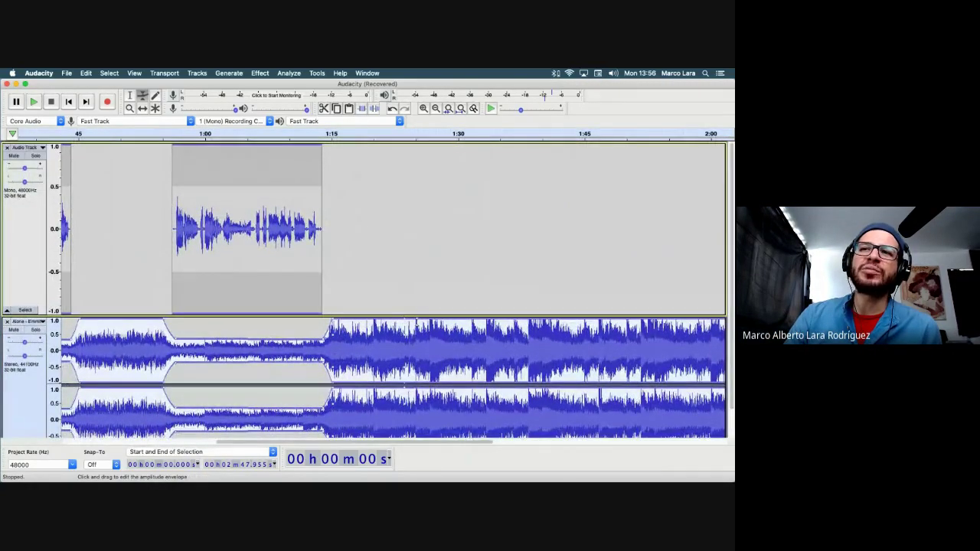
left_click_drag(417, 319, 431, 350)
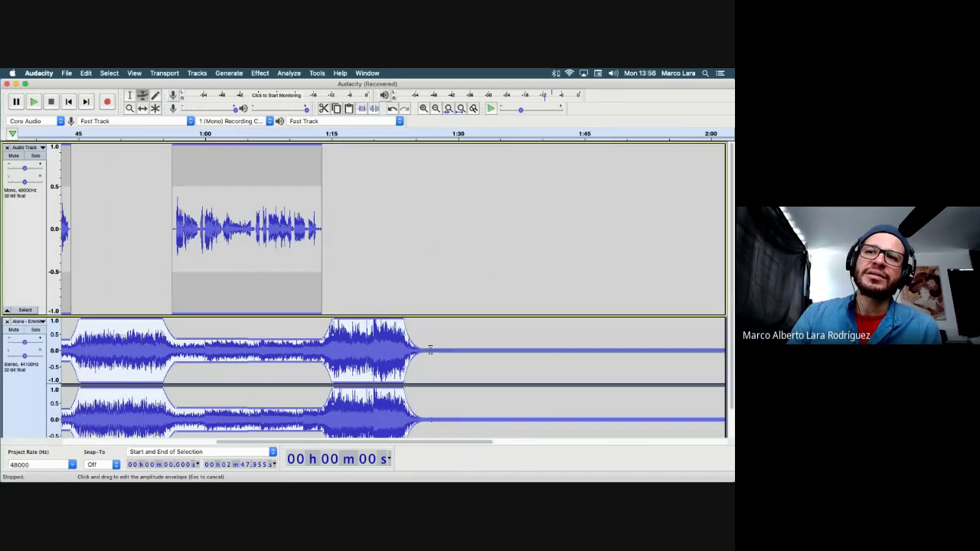
scroll(448, 349, "down", 1)
scroll(425, 321, "right", 5)
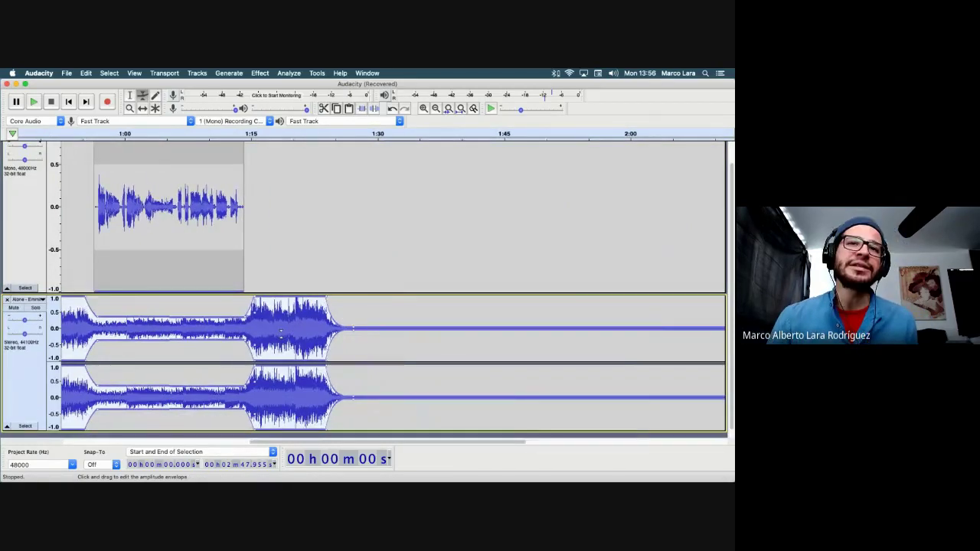
Step: Bring the music envelope back from silence to full volume at about 1:31
scroll(281, 331, "left", 5)
scroll(280, 331, "right", 5)
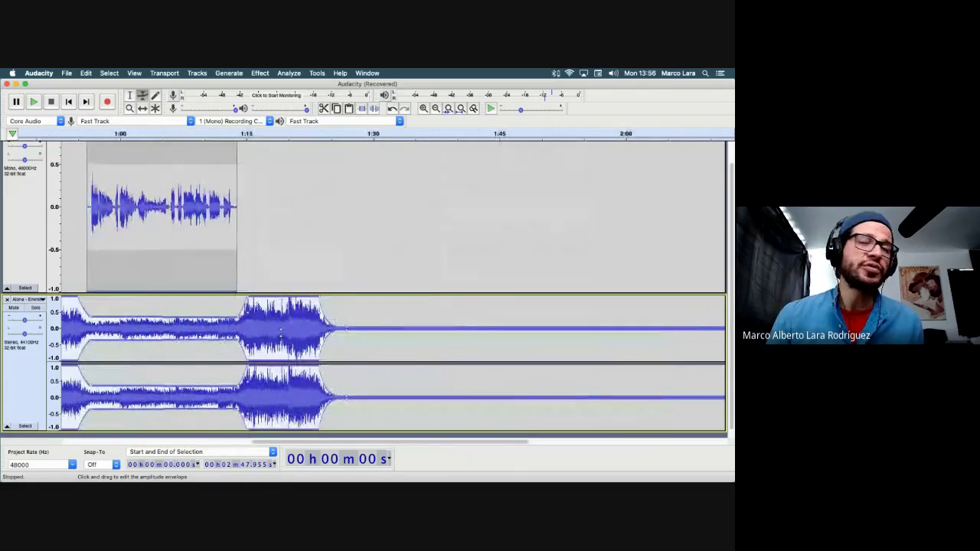
left_click_drag(376, 325, 380, 293)
scroll(381, 293, "up", 1)
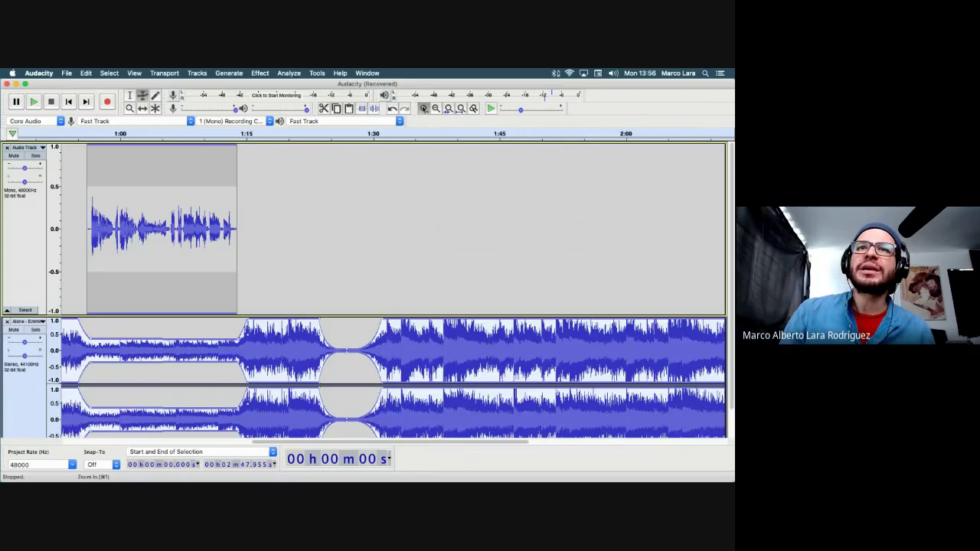
Step: Try to lower the envelope of the third voice clip evenly along its whole length
left_click(424, 108)
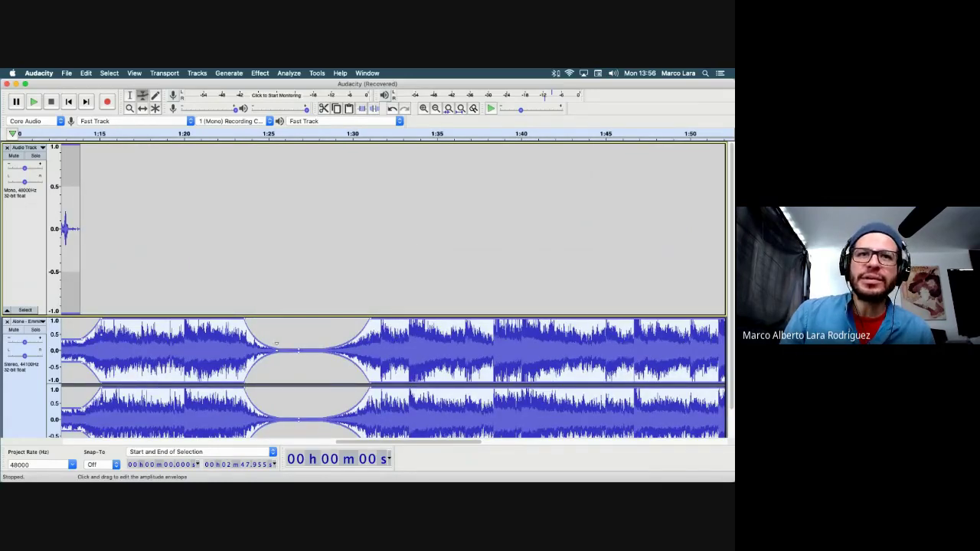
scroll(276, 343, "left", 10)
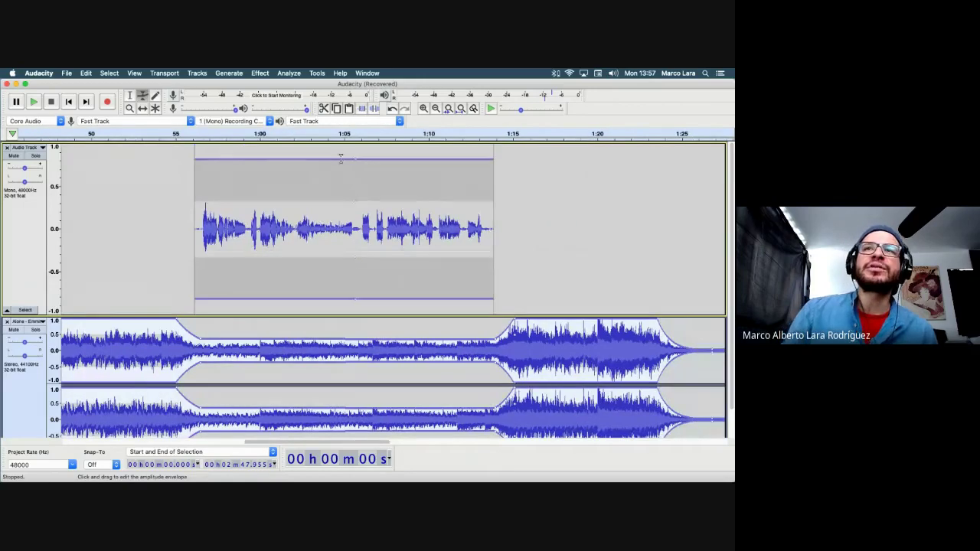
left_click_drag(341, 157, 359, 178)
scroll(356, 188, "down", 1)
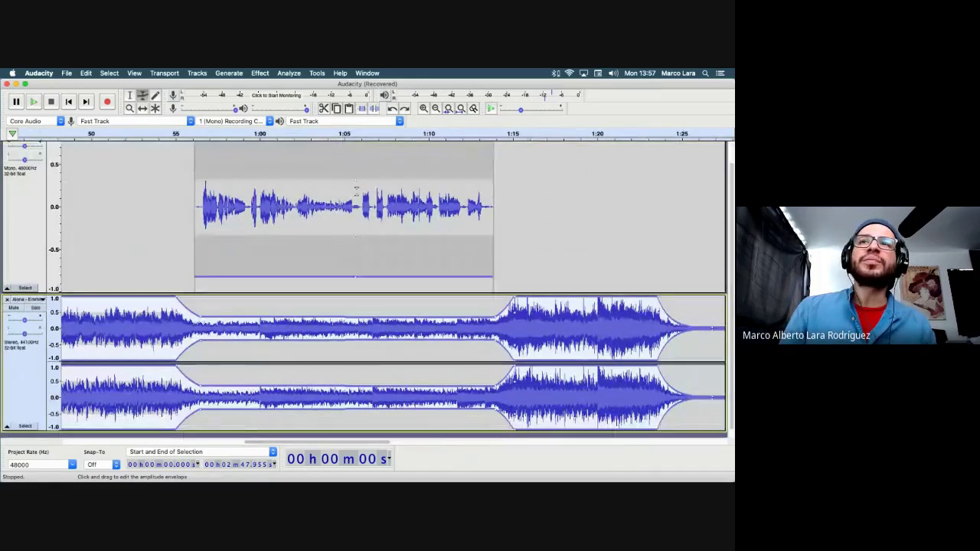
scroll(365, 156, "up", 1)
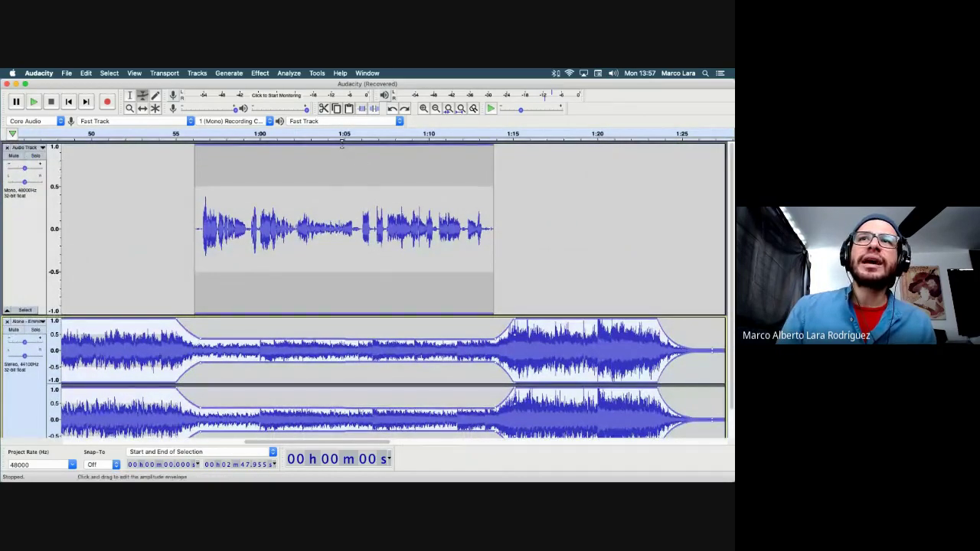
scroll(318, 283, "left", 1)
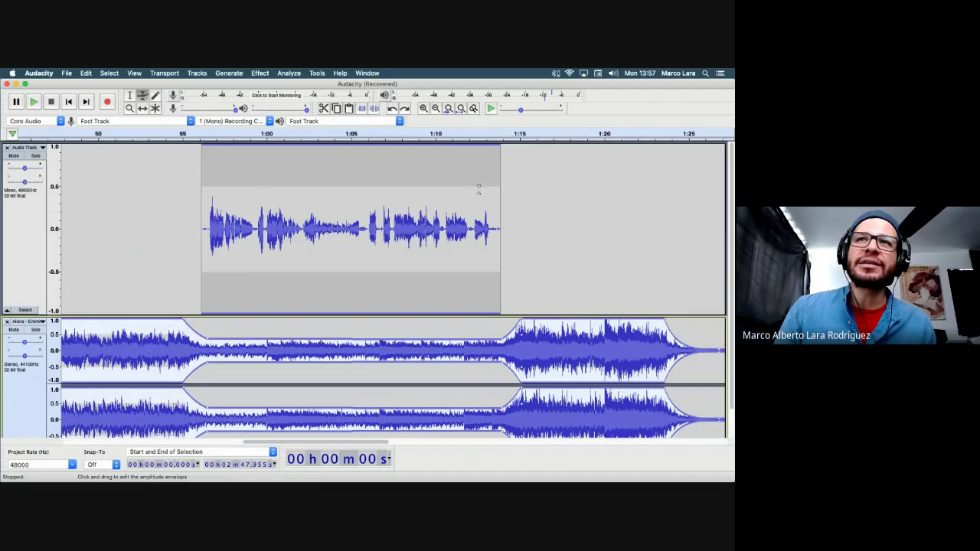
Step: Shape the third voice clip's envelope to about 0.82 until about 1:01, rising to full level at about 1:05
left_click(335, 272)
left_click_drag(354, 271, 373, 312)
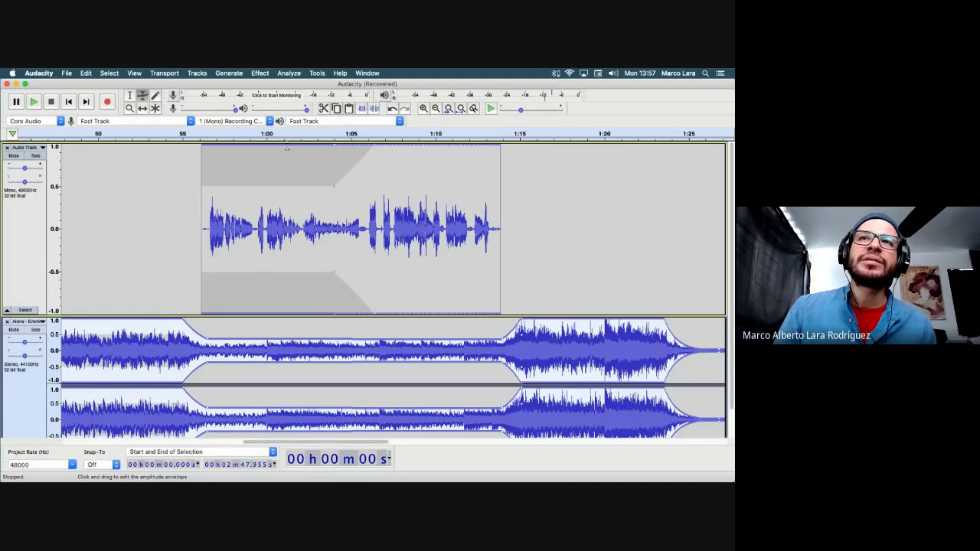
mouse_move(292, 155)
left_mouse_down()
mouse_move(286, 179)
mouse_move(330, 155)
mouse_move(331, 194)
mouse_move(279, 176)
mouse_move(283, 159)
left_mouse_up()
scroll(345, 241, "down", 1)
scroll(329, 198, "up", 1)
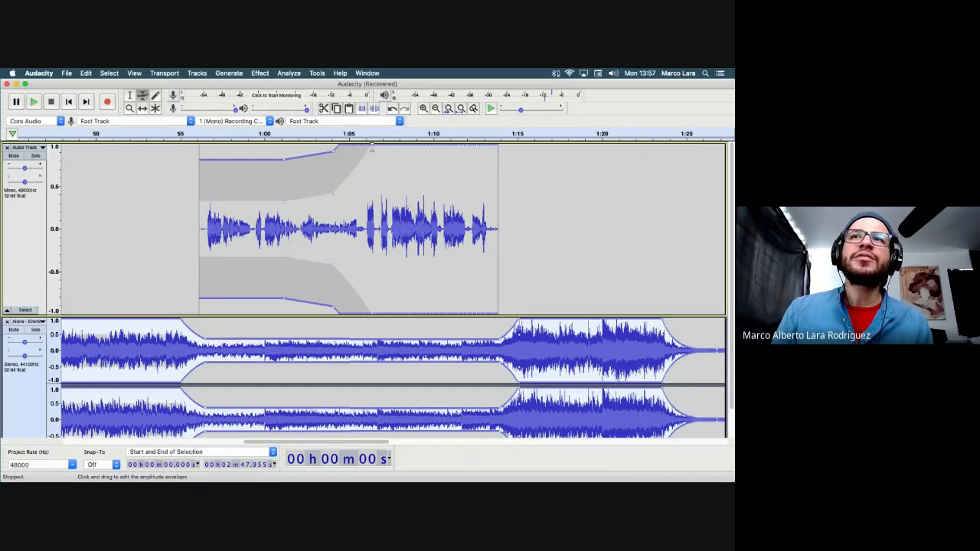
left_click_drag(372, 150, 341, 146)
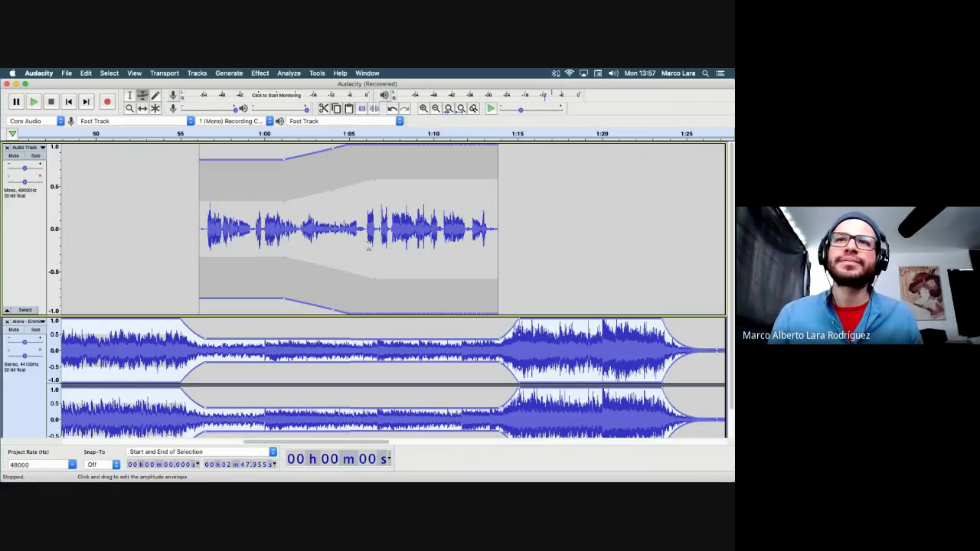
Step: Review the envelope shapes of the voice and music tracks across the whole project
scroll(121, 175, "left", 3)
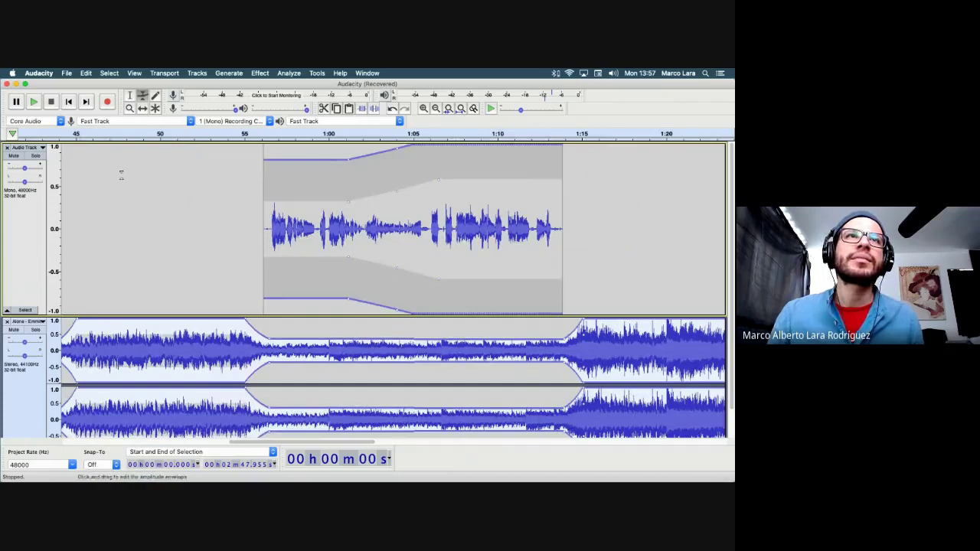
left_click(437, 109)
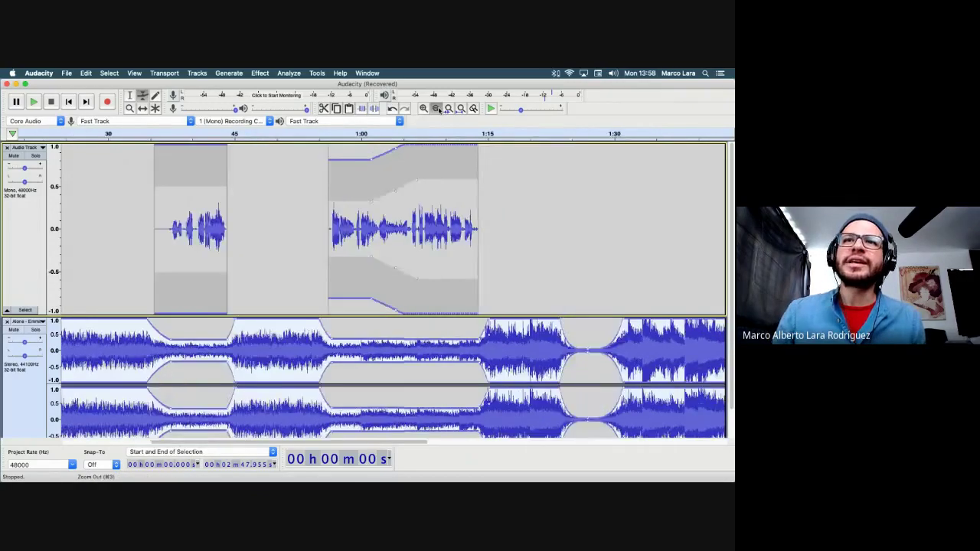
left_click(437, 109)
left_click(436, 109)
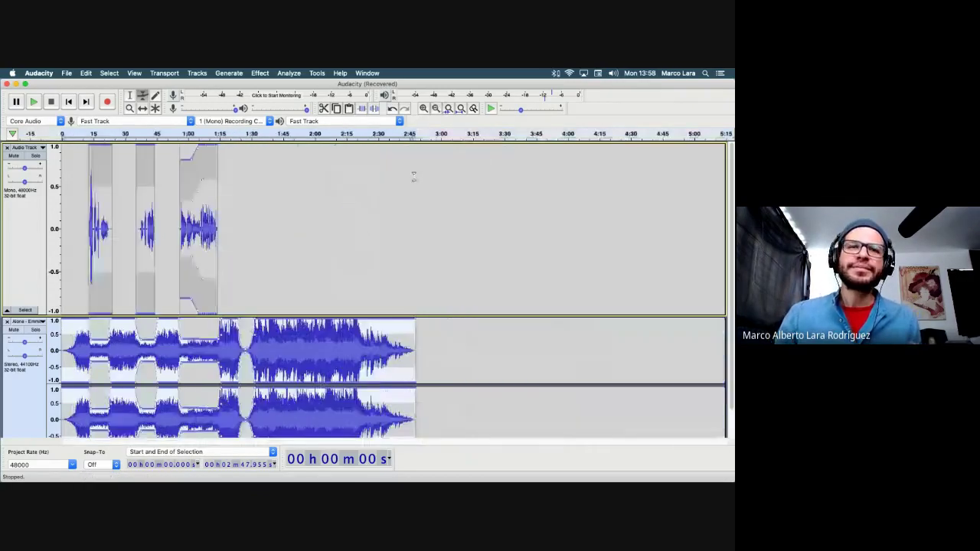
left_click(424, 109)
scroll(421, 228, "left", 2)
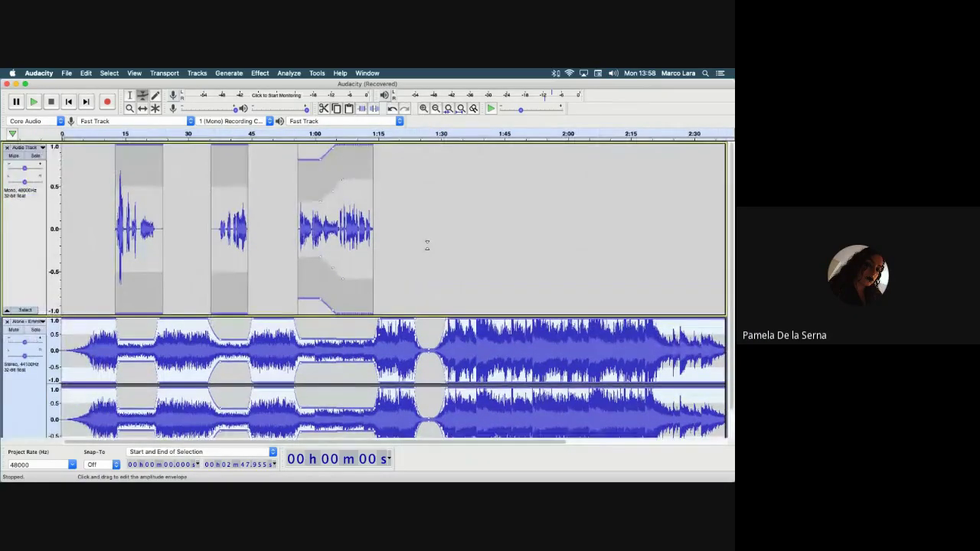
scroll(427, 243, "down", 2)
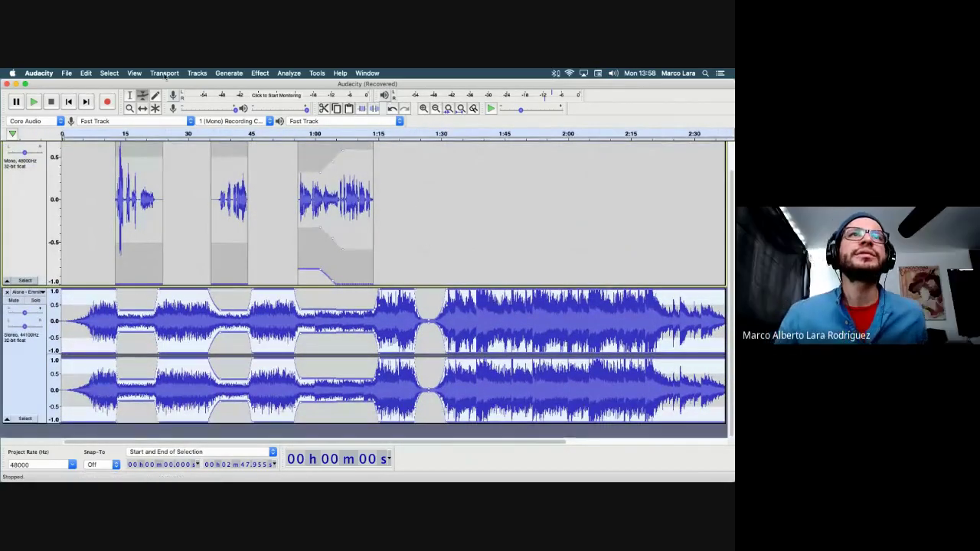
left_click(71, 75)
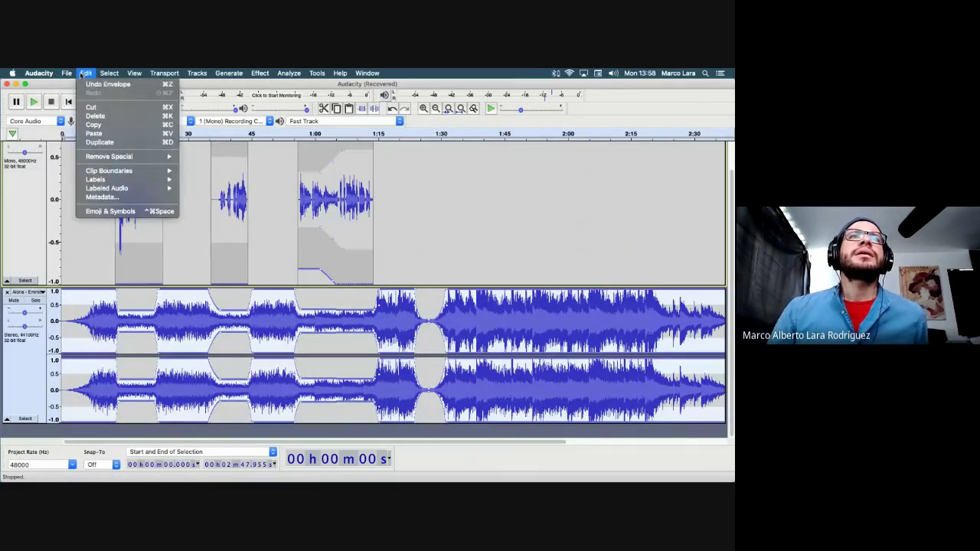
mouse_move(208, 76)
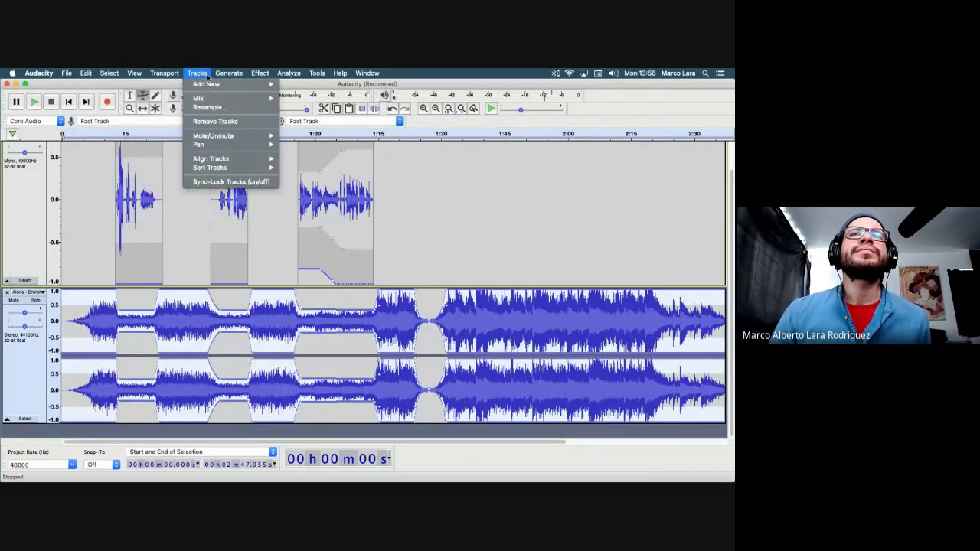
left_click(116, 89)
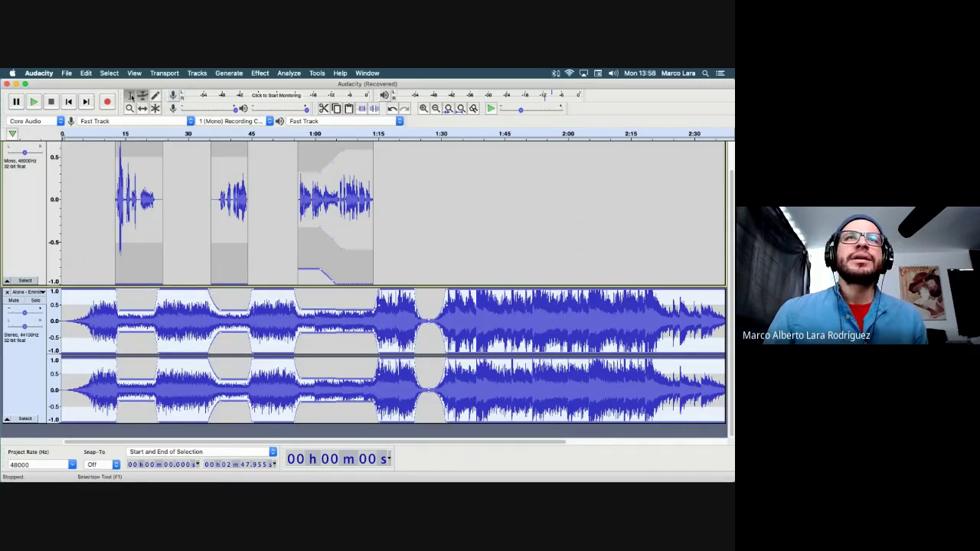
Step: Switch from the Envelope tool to the Selection tool
left_click(131, 95)
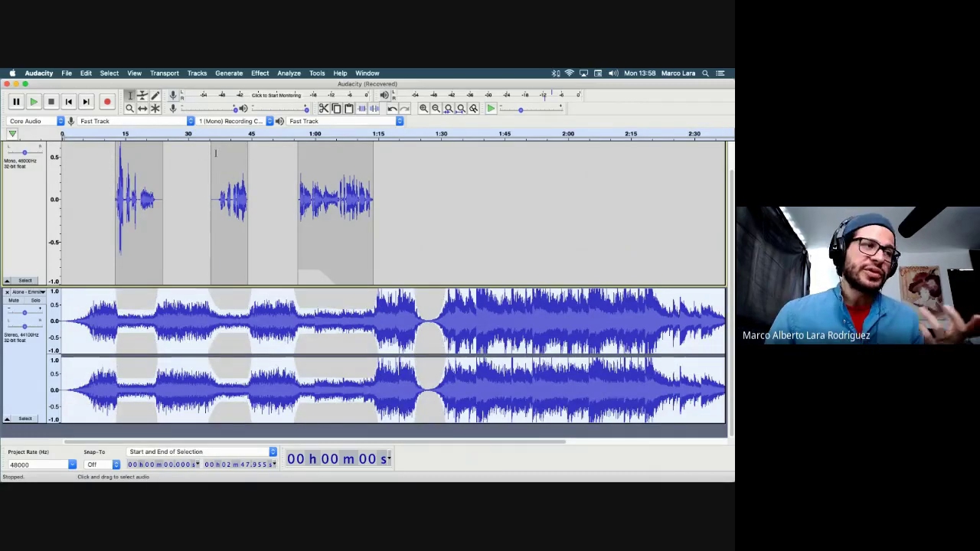
scroll(215, 151, "right", 5)
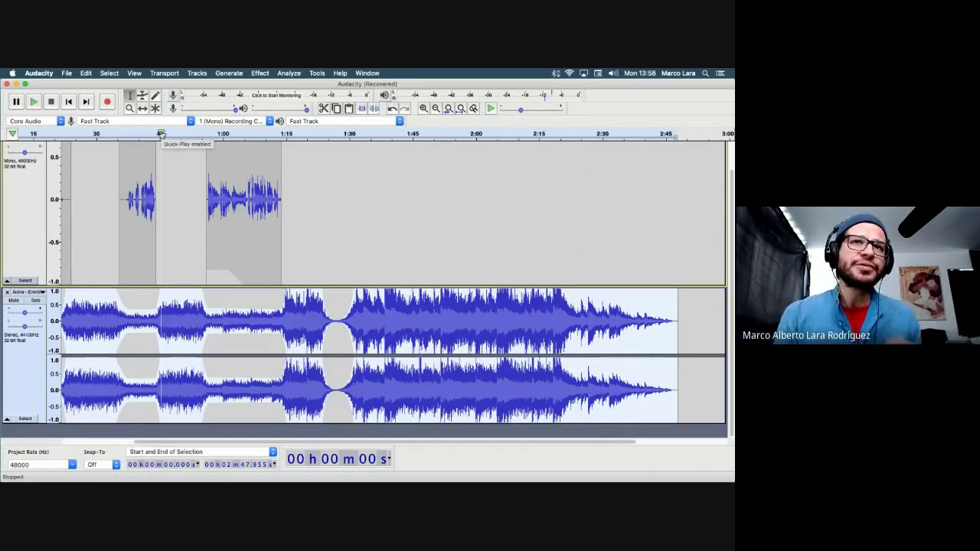
scroll(188, 191, "left", 5)
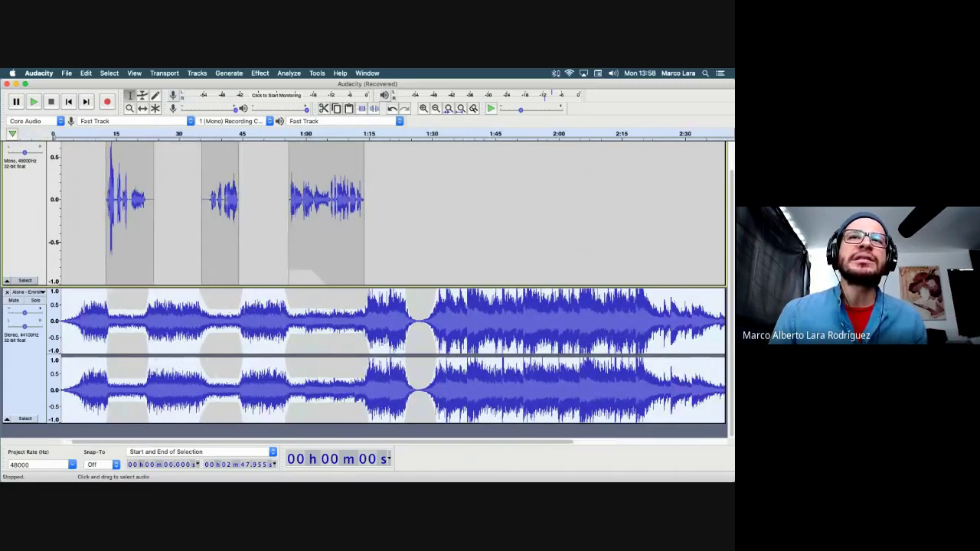
Step: Select the second voice clip, from about 34.5 s to 44.9 s
left_click_drag(241, 203, 200, 204)
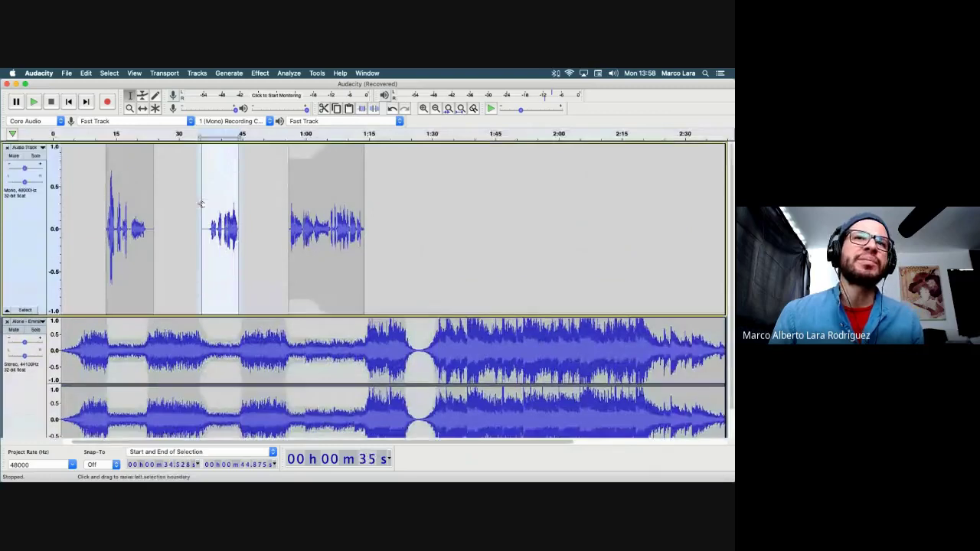
left_click(229, 73)
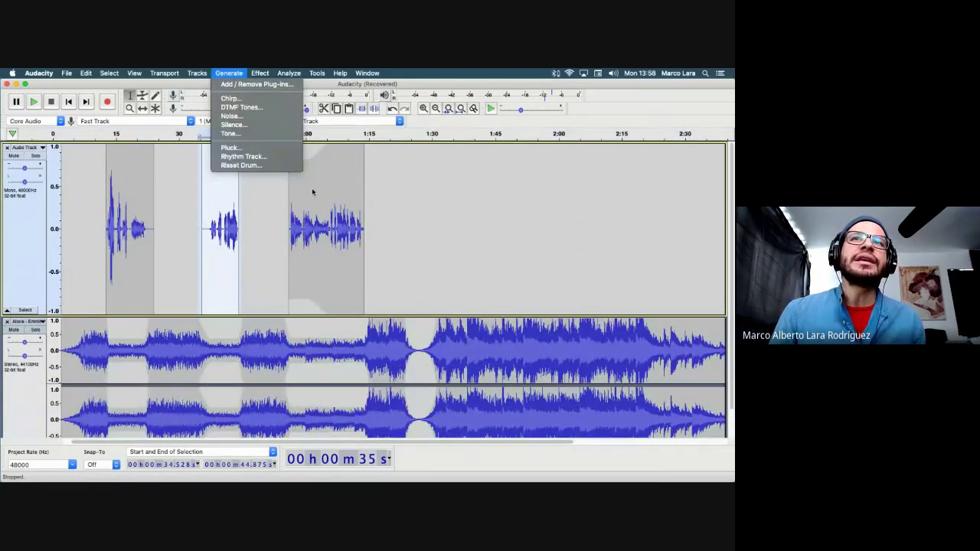
left_click(430, 216)
Step: Select the empty stretch of the voice track after the third clip, from about 1:20 to 1:57
scroll(417, 205, "right", 4)
left_click_drag(282, 210, 379, 212)
left_click(266, 216)
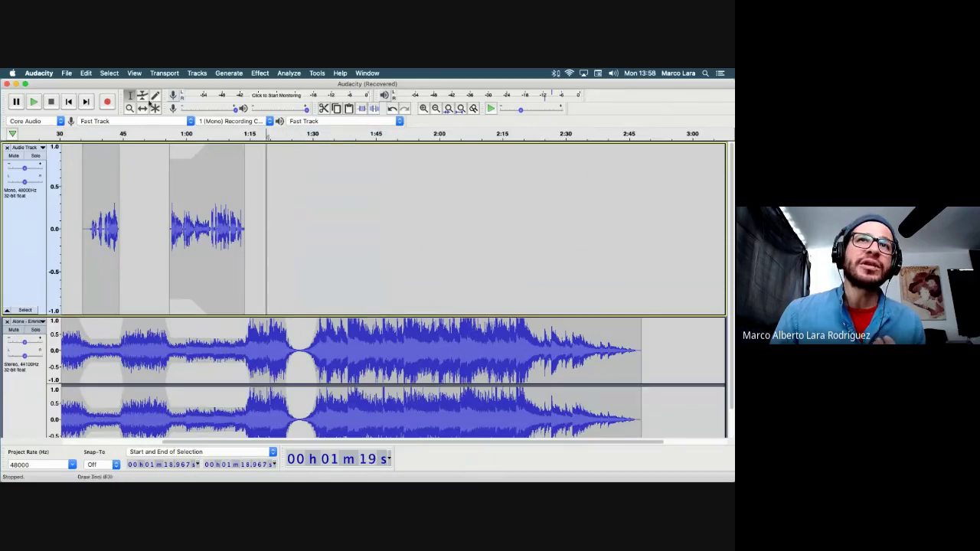
left_click_drag(269, 217, 424, 219)
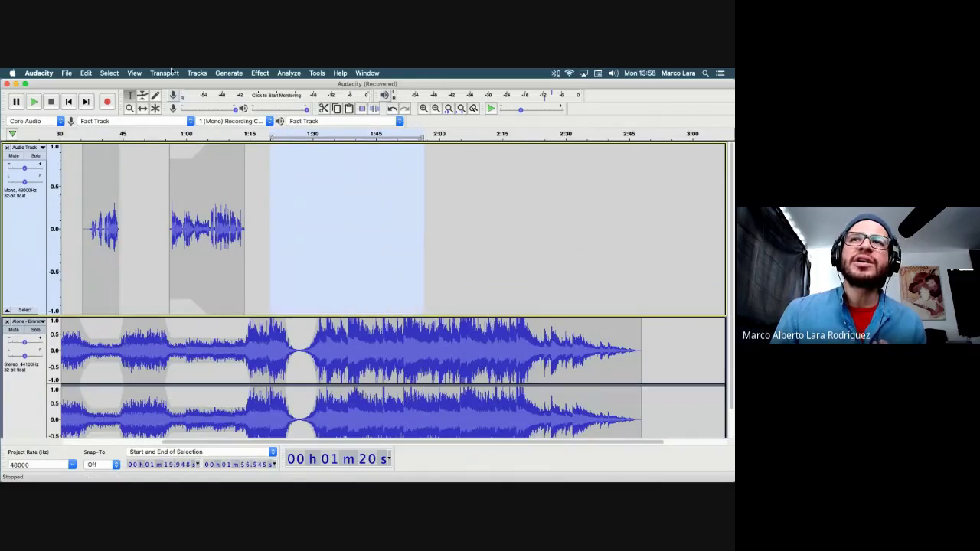
Step: Try generating silence across the selected empty stretch of the voice track
left_click(232, 74)
left_click(251, 129)
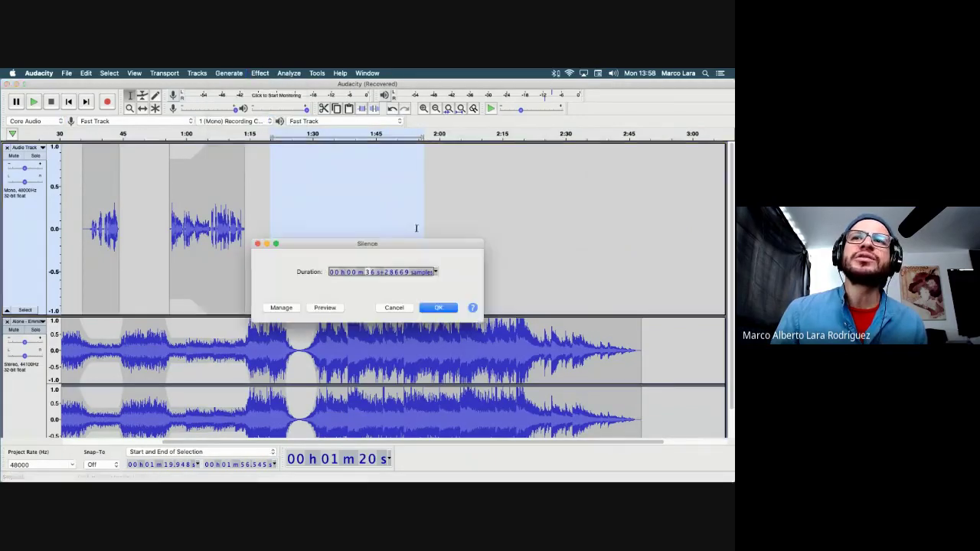
left_click(438, 307)
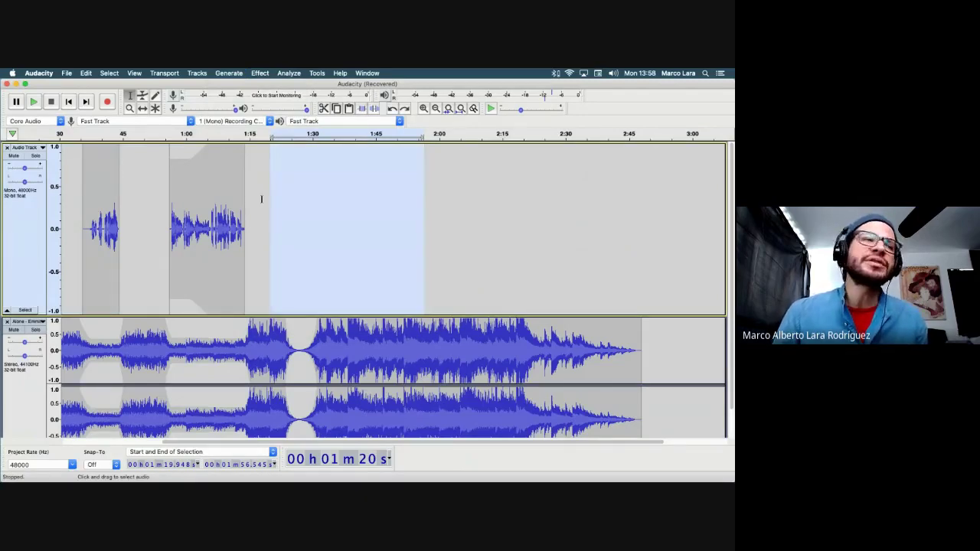
Step: Try a 440 Hz sine tone with amplitude 0.8 in the selected stretch, and undo it
left_click(229, 73)
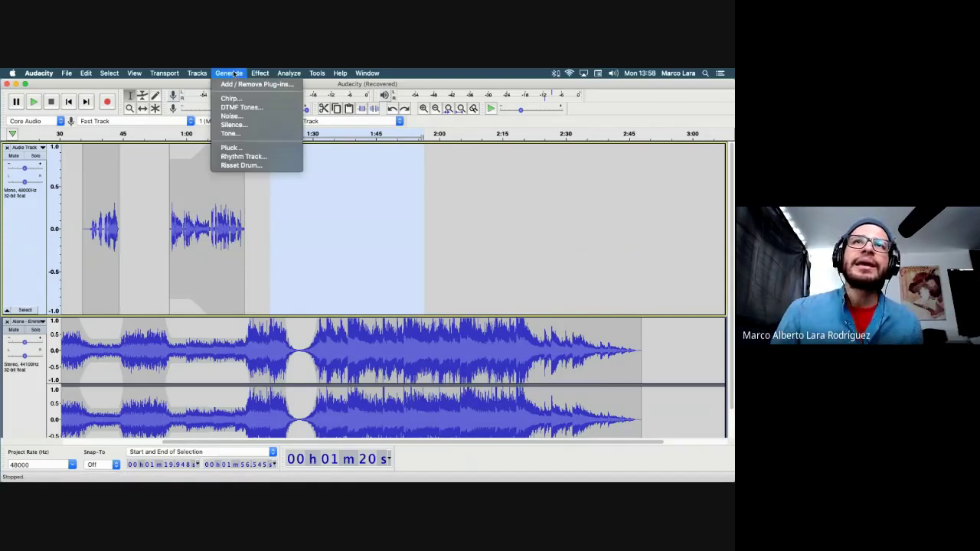
left_click(237, 135)
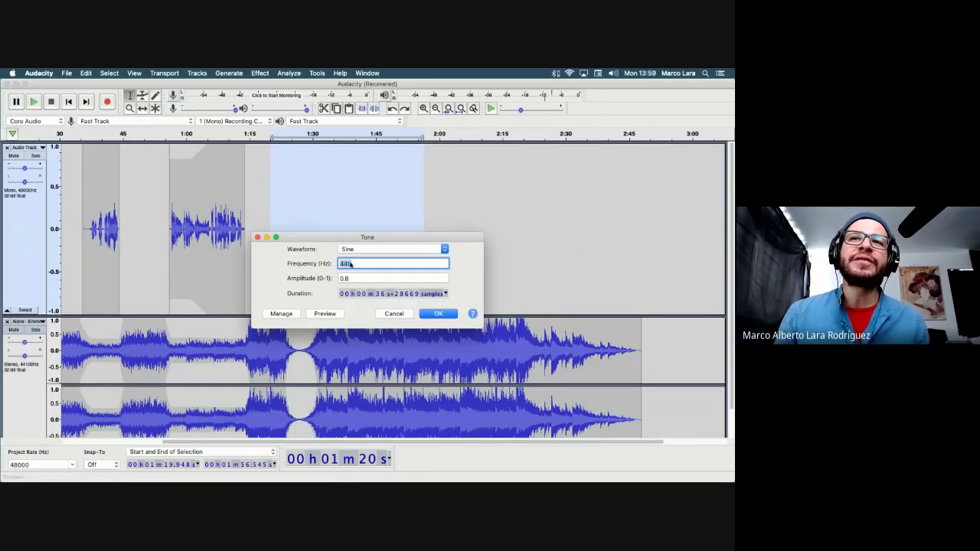
left_click(441, 314)
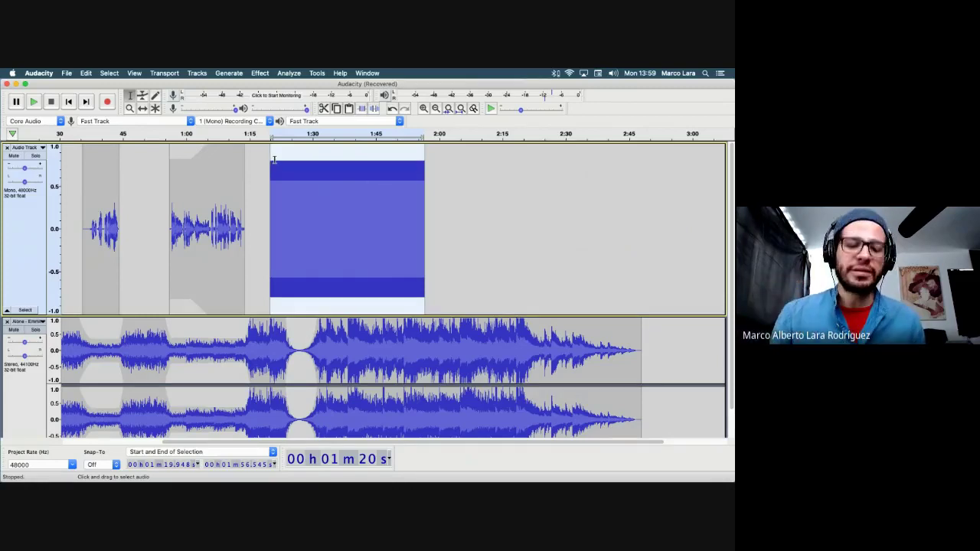
key("super+z")
Step: Generate a 1200 Hz sine tone with amplitude 0.6 in the selected stretch of the voice track
left_click(231, 74)
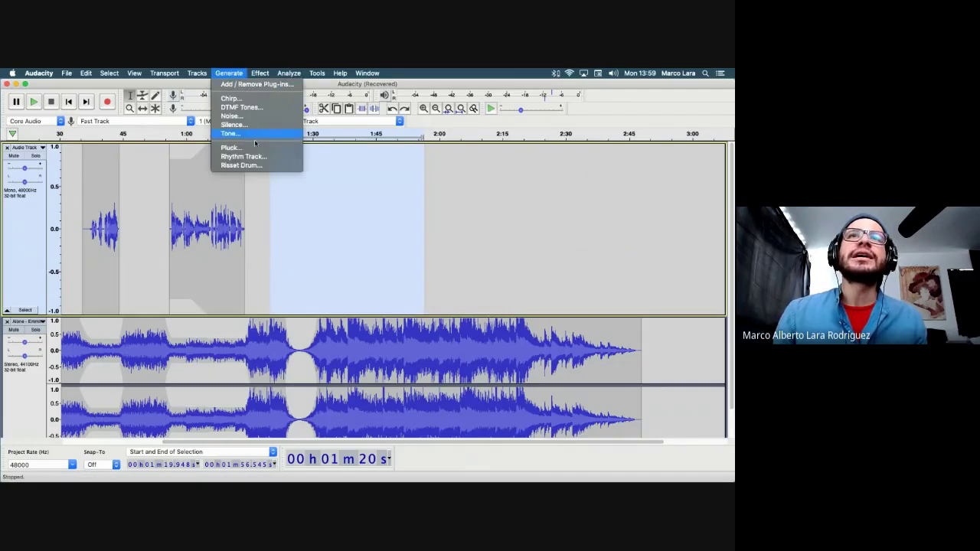
left_click(254, 138)
type("1200")
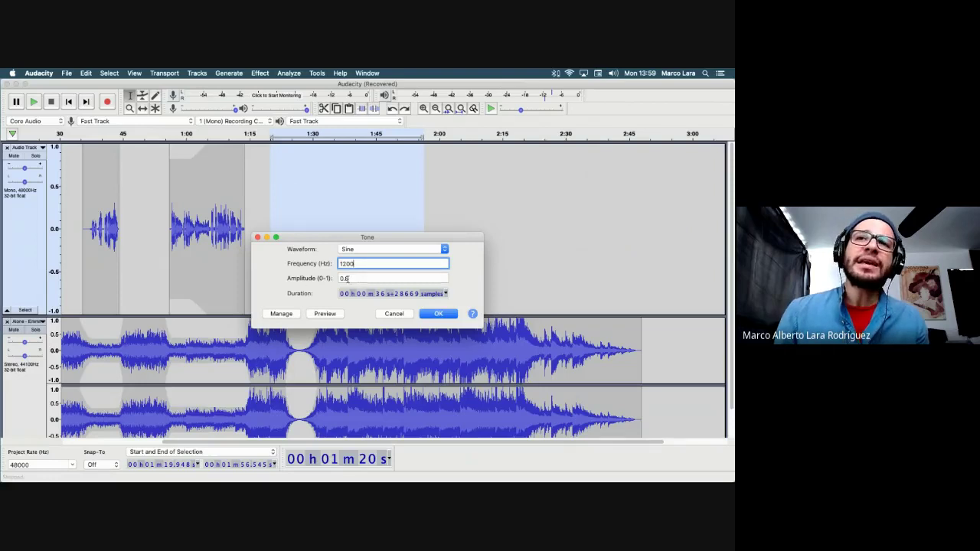
left_click(345, 280)
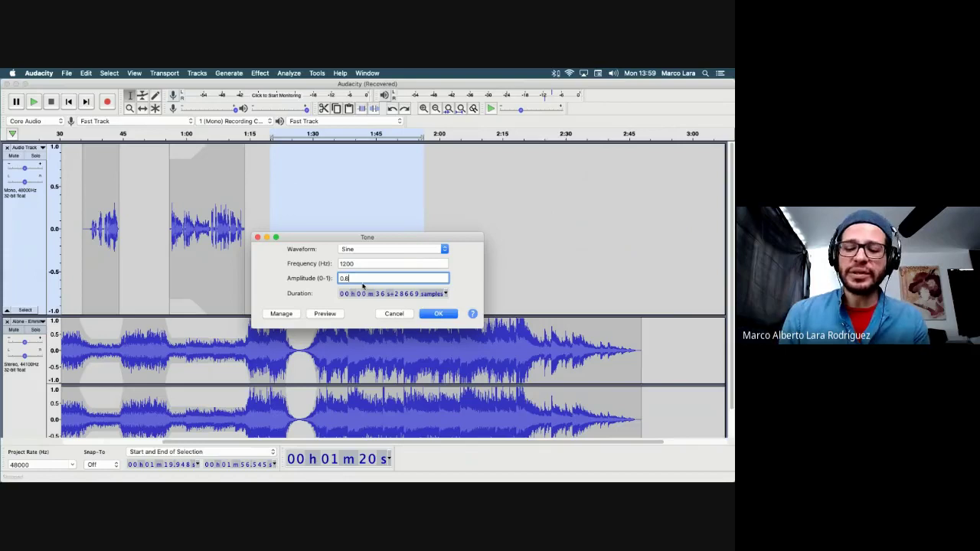
left_click(435, 313)
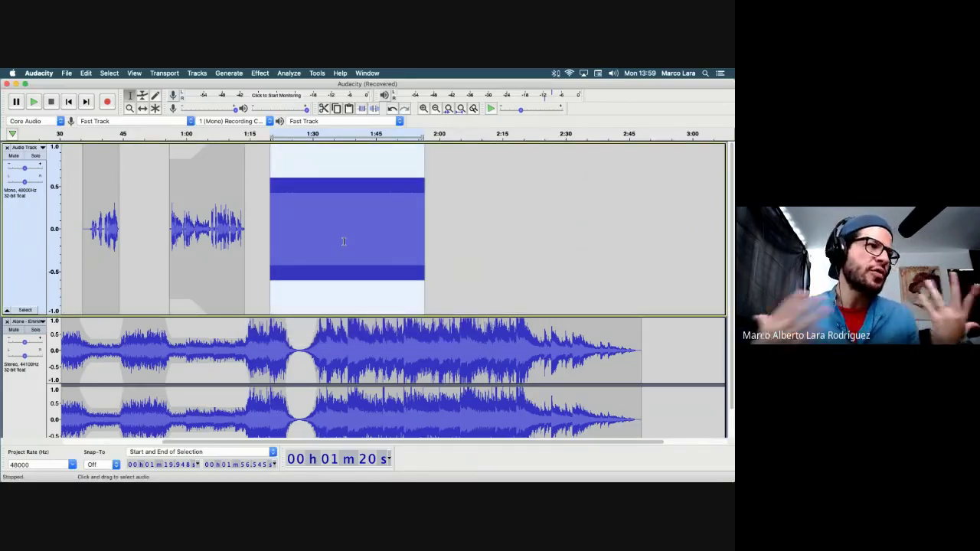
Step: Shape the tone's envelope from about 0.4 up to 0.82 near 1:35, down to 0.45 near 1:43, and back to 0.82 near 1:50
left_click(142, 95)
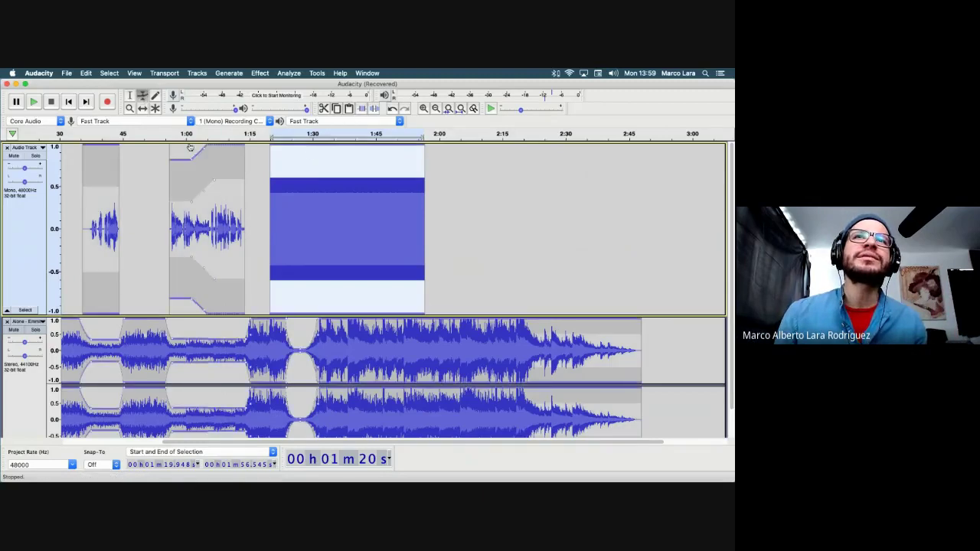
left_click_drag(331, 147, 366, 189)
left_click_drag(394, 195, 395, 159)
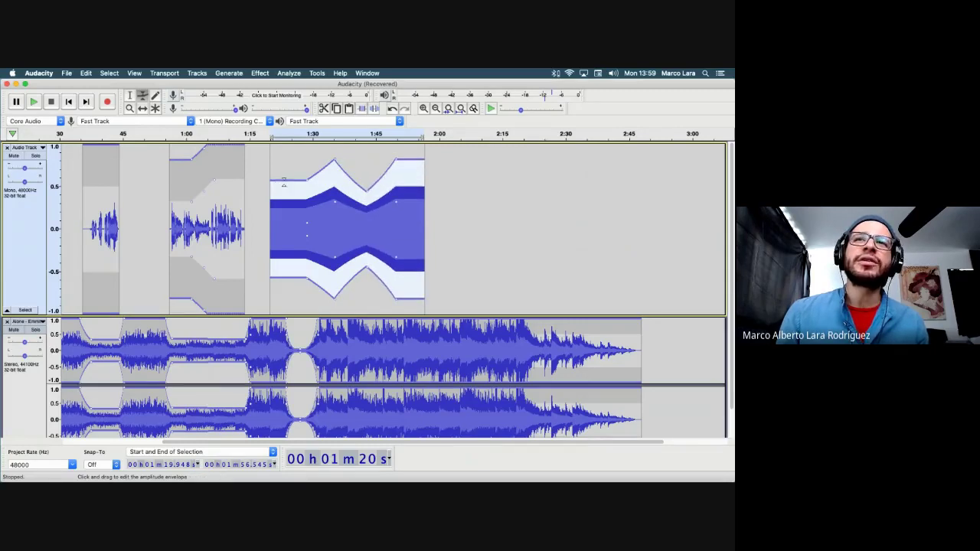
left_click_drag(283, 184, 284, 197)
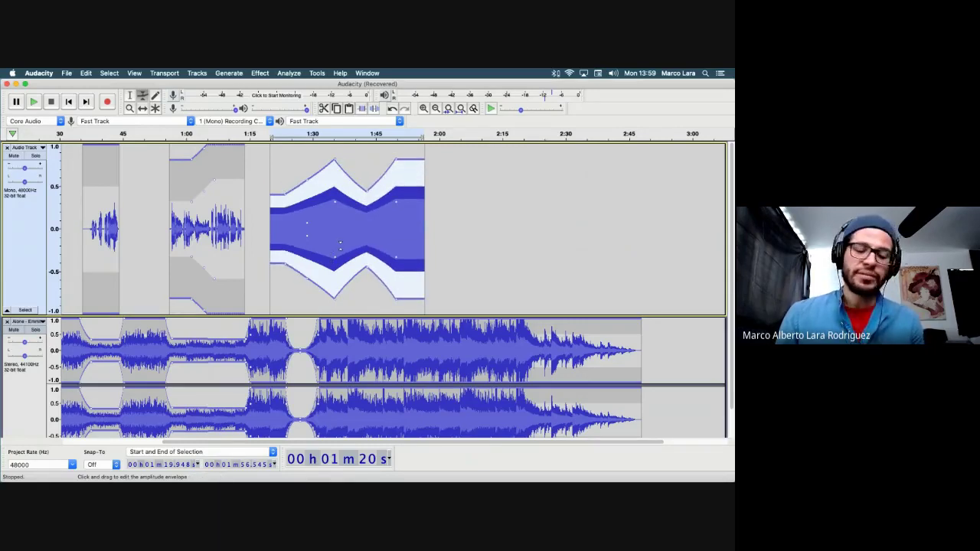
Step: Undo the envelope edits on the generated tone clip in the voice track
key("super+z")
key("super+z")
key("super+z")
key("super+z")
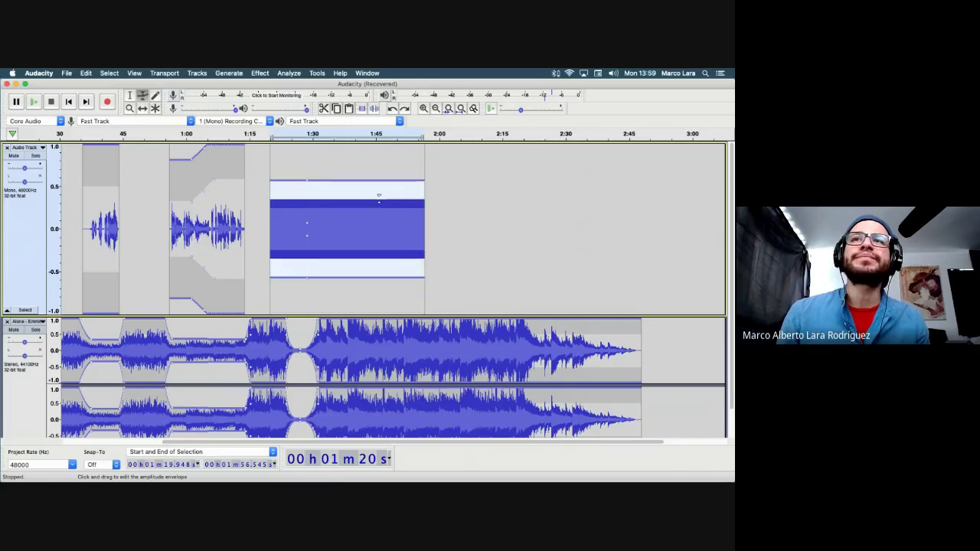
key("super+z")
Step: Select the voice track from about 1:19 to 1:58, covering the whole tone clip, and delete it
left_click(229, 73)
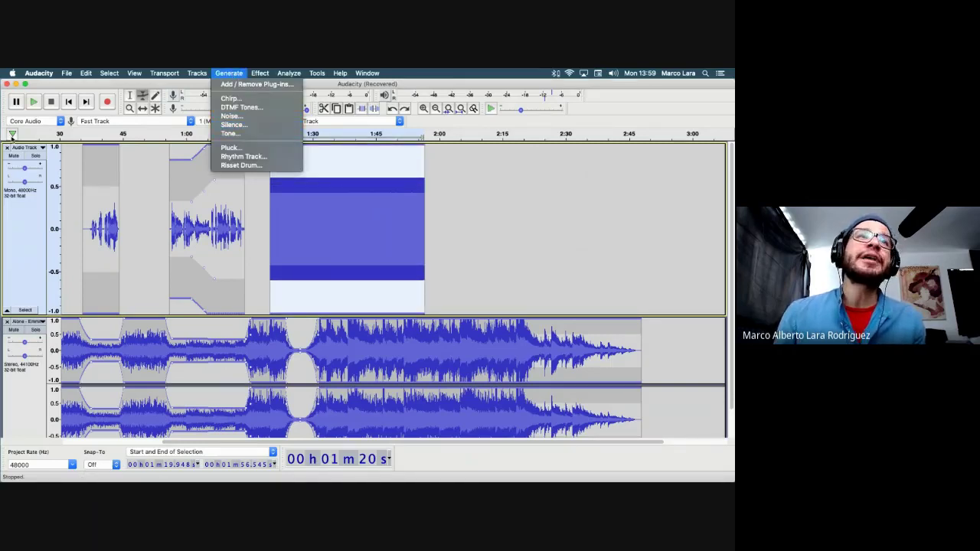
left_click(130, 98)
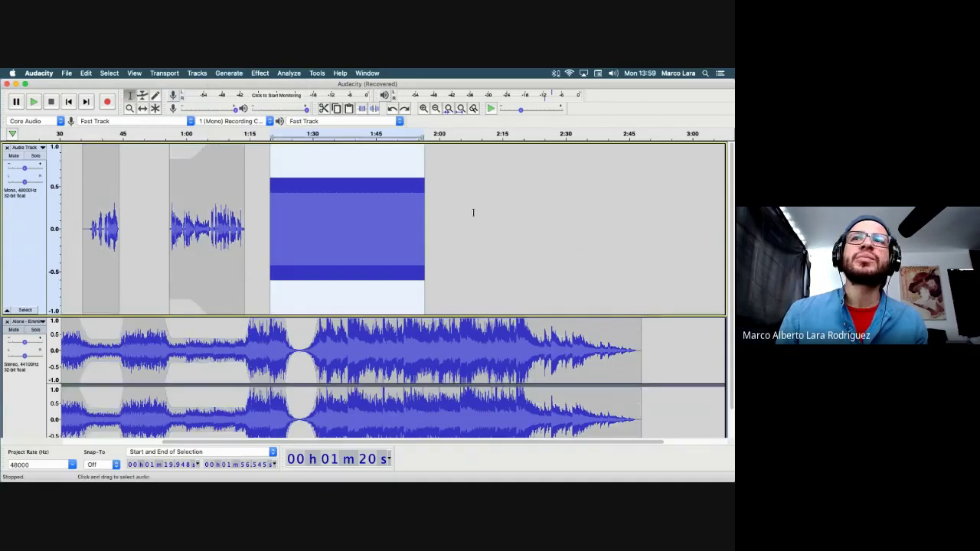
left_click_drag(443, 200, 530, 201)
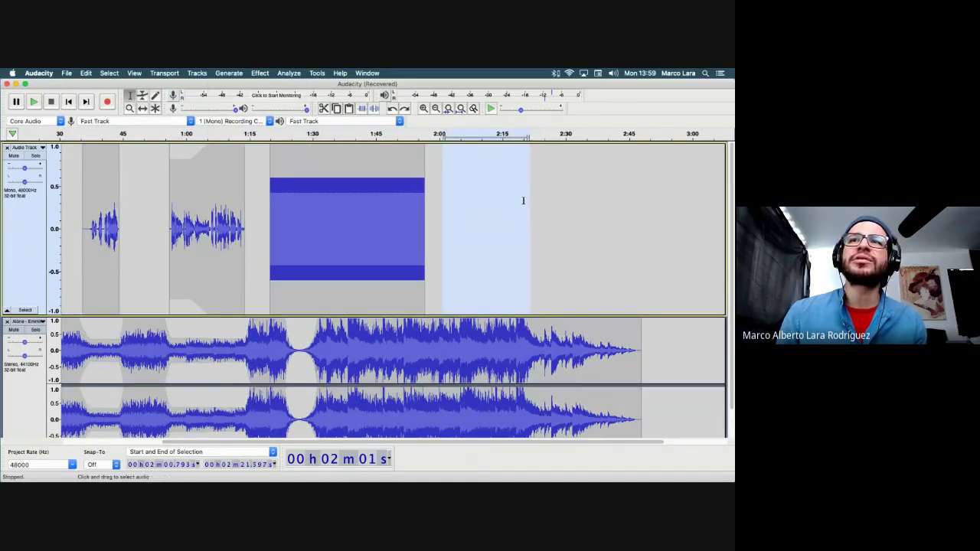
left_click_drag(426, 203, 270, 214)
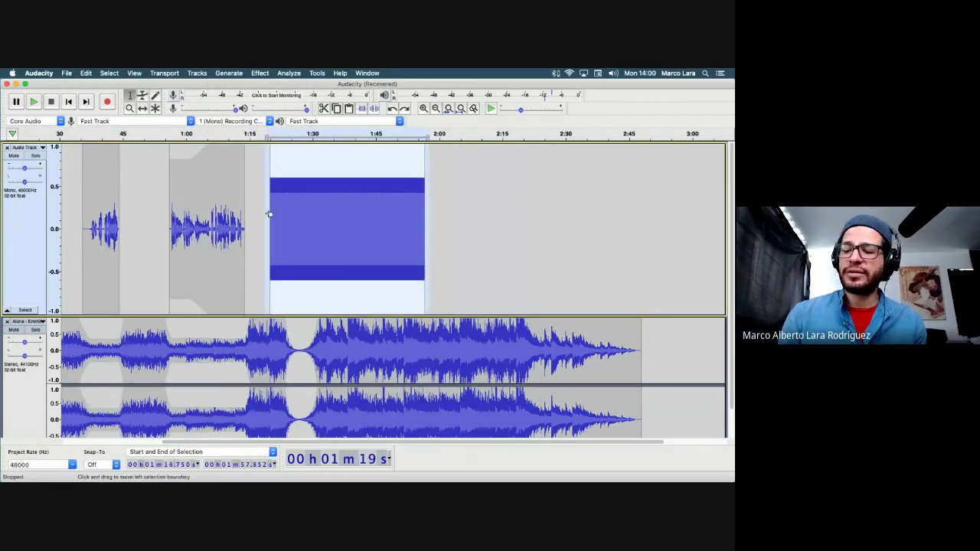
key("Delete")
Step: Try generating pink noise in the voice track from about 1.3 s to 6.1 s, and undo it
scroll(263, 211, "left", 3)
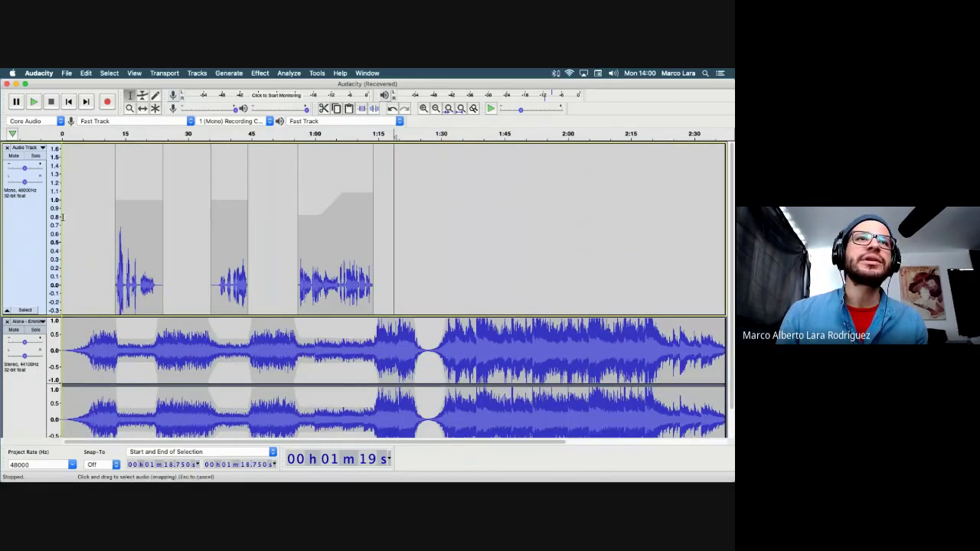
left_click_drag(67, 216, 88, 214)
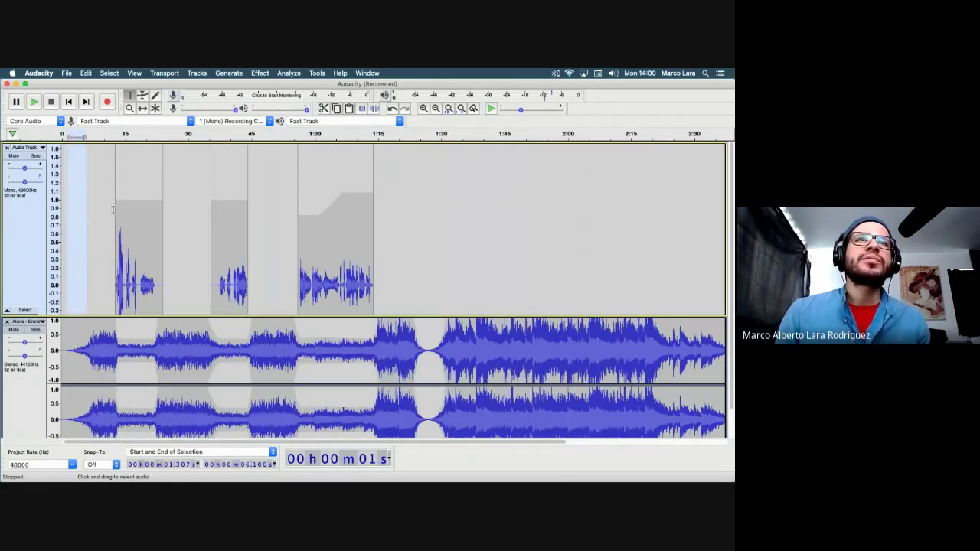
scroll(113, 210, "down", 2)
left_click(232, 73)
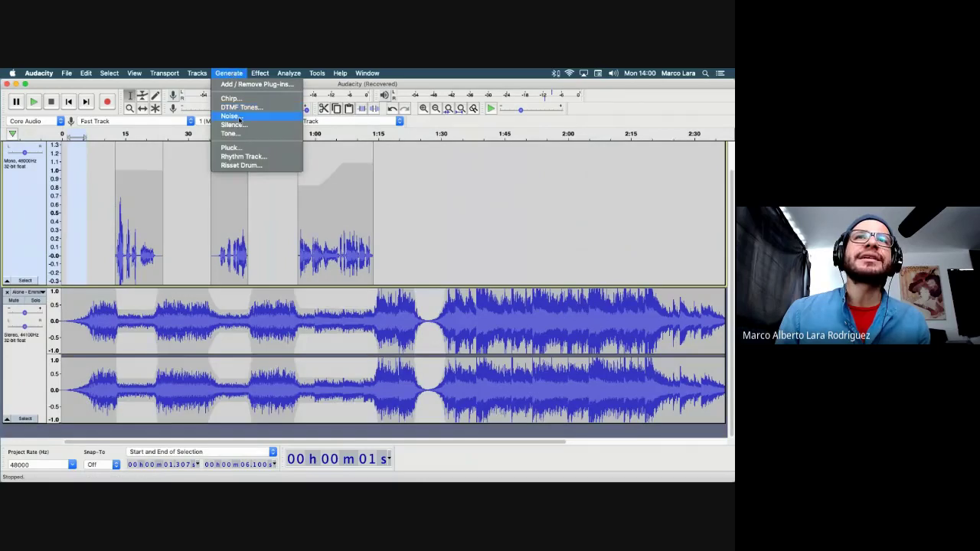
left_click(239, 119)
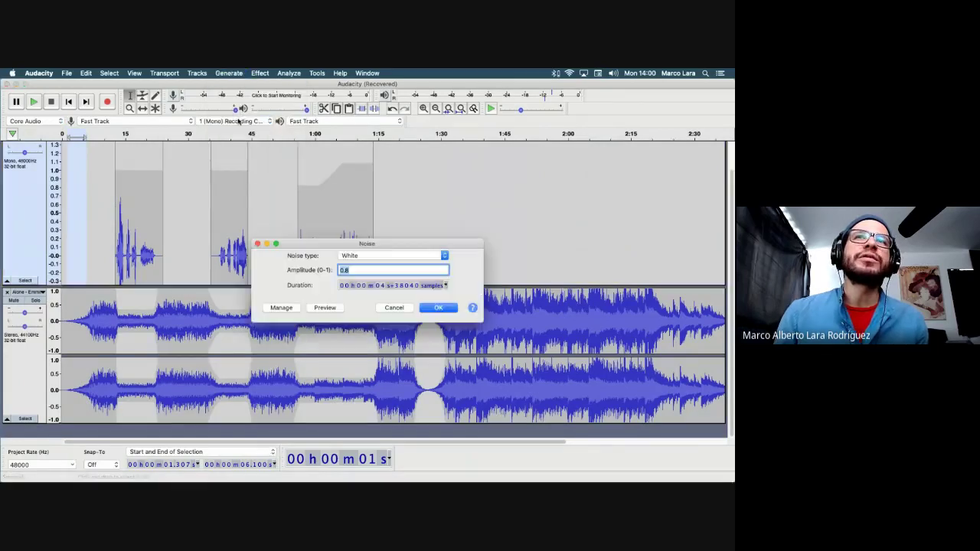
left_click(395, 255)
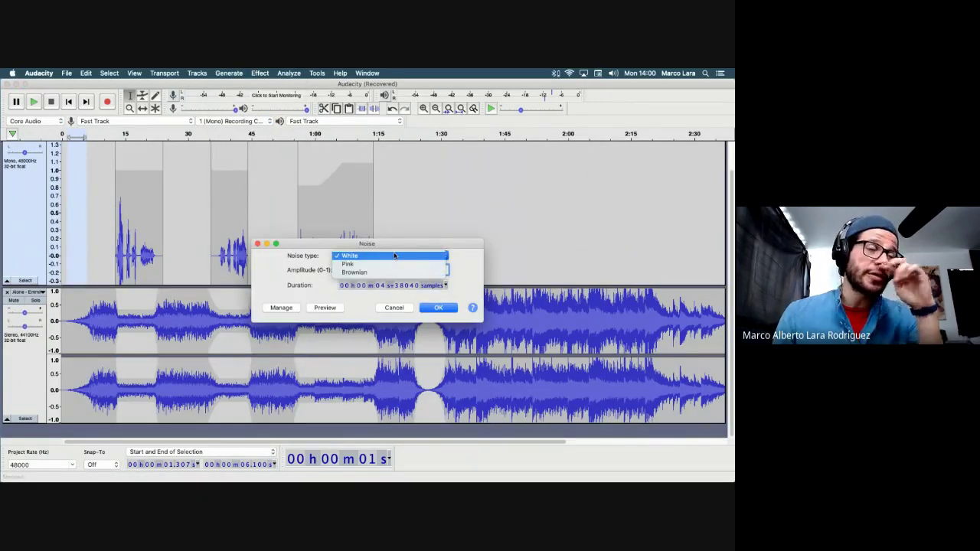
left_click(351, 264)
left_click(443, 308)
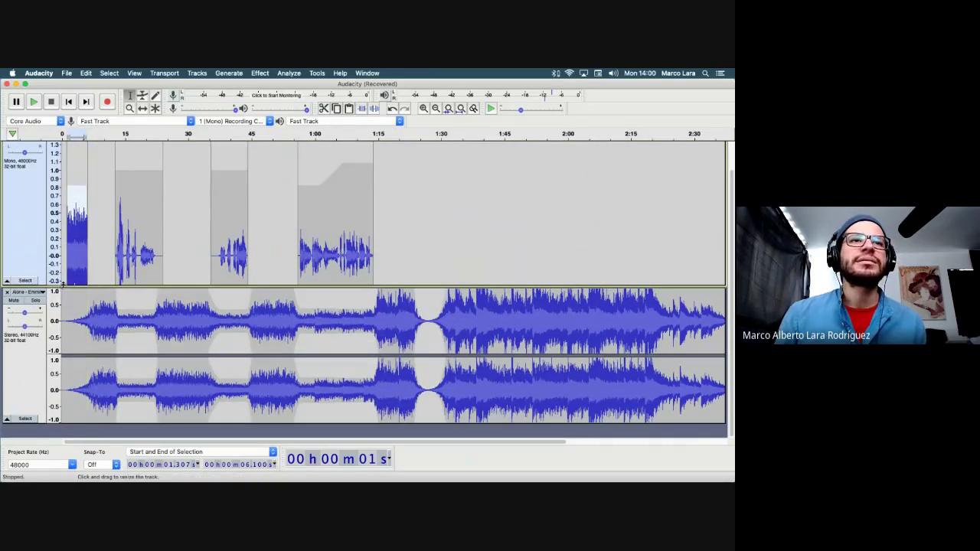
left_click_drag(61, 284, 61, 343)
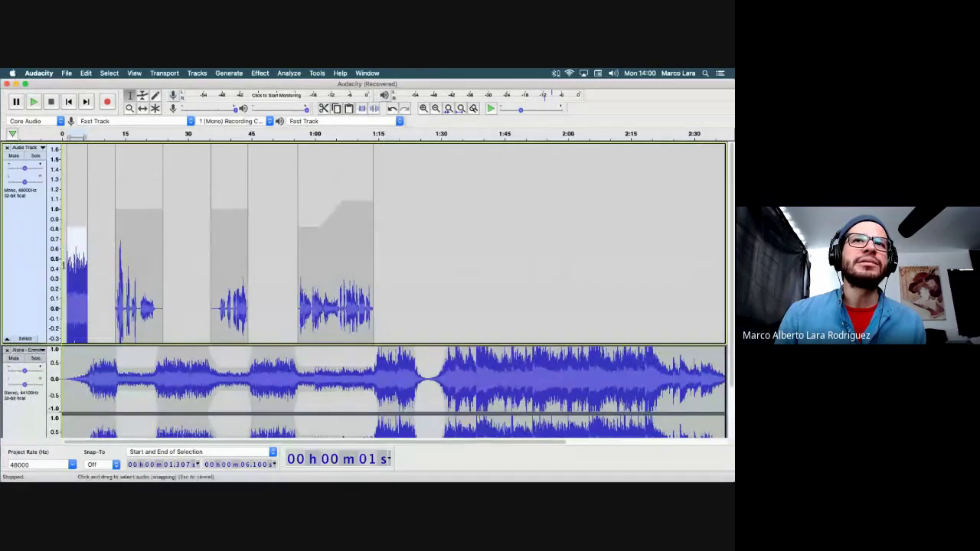
key("super+z")
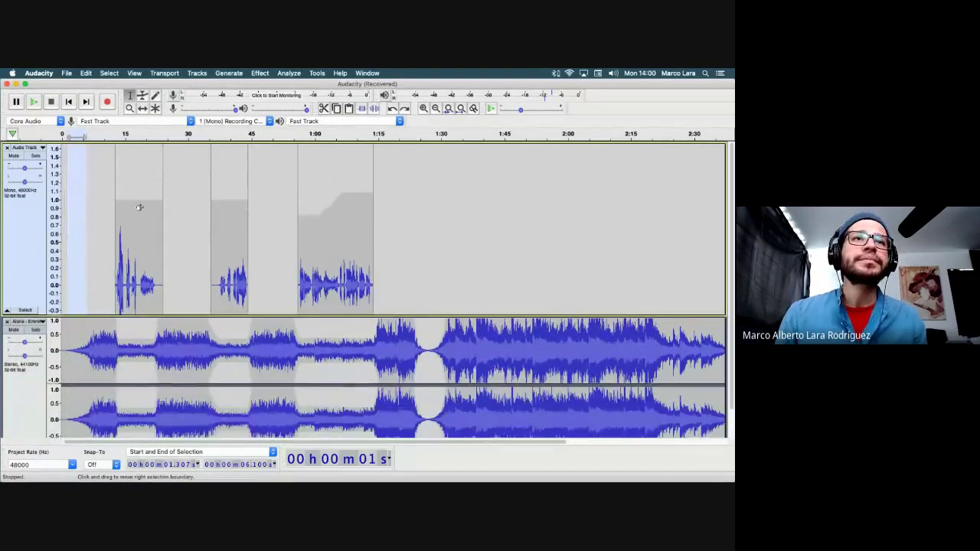
left_click(232, 73)
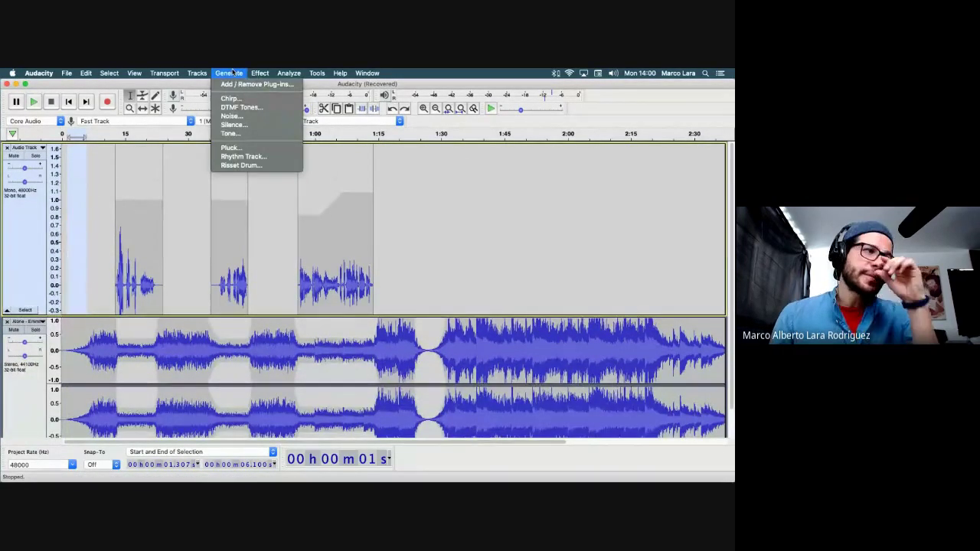
left_click(232, 157)
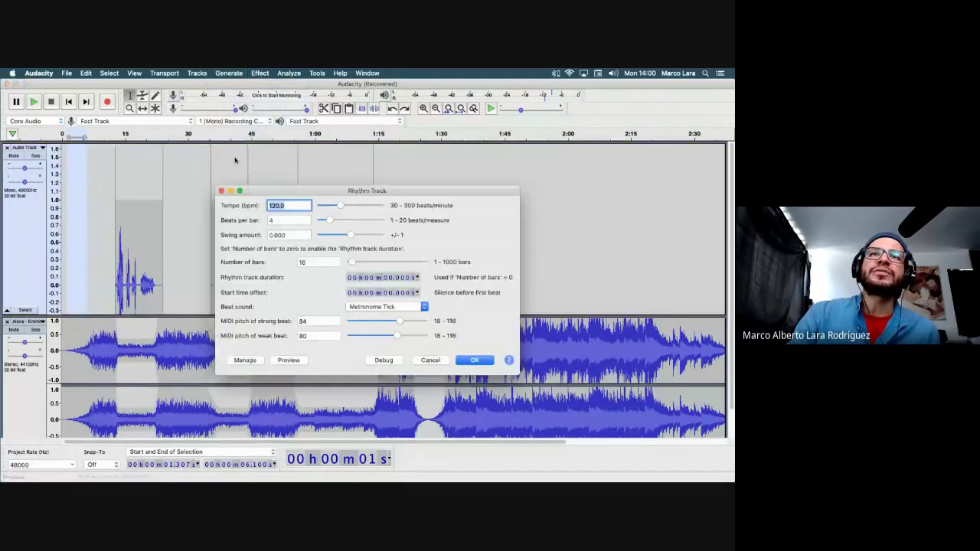
left_click(430, 360)
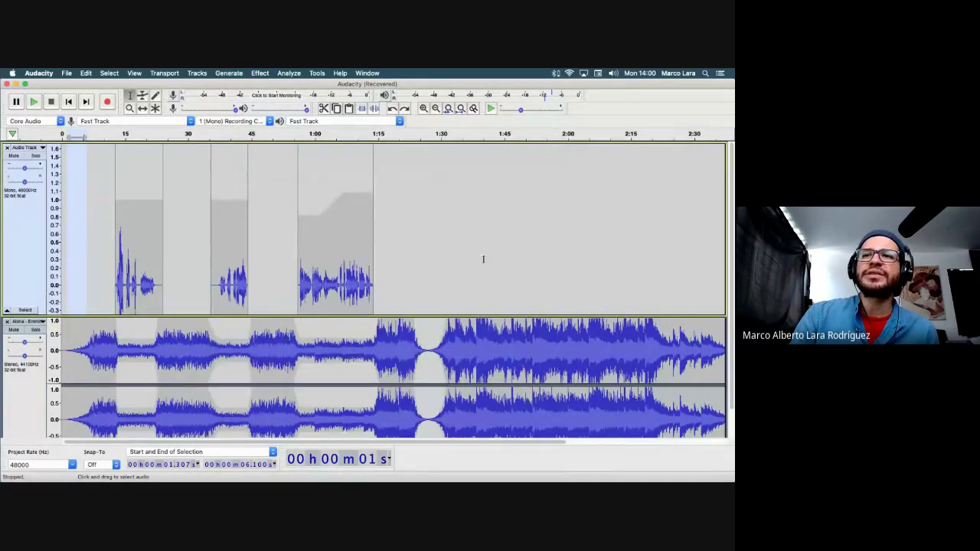
scroll(484, 258, "down", 1)
scroll(413, 241, "right", 5)
left_click_drag(205, 225, 665, 226)
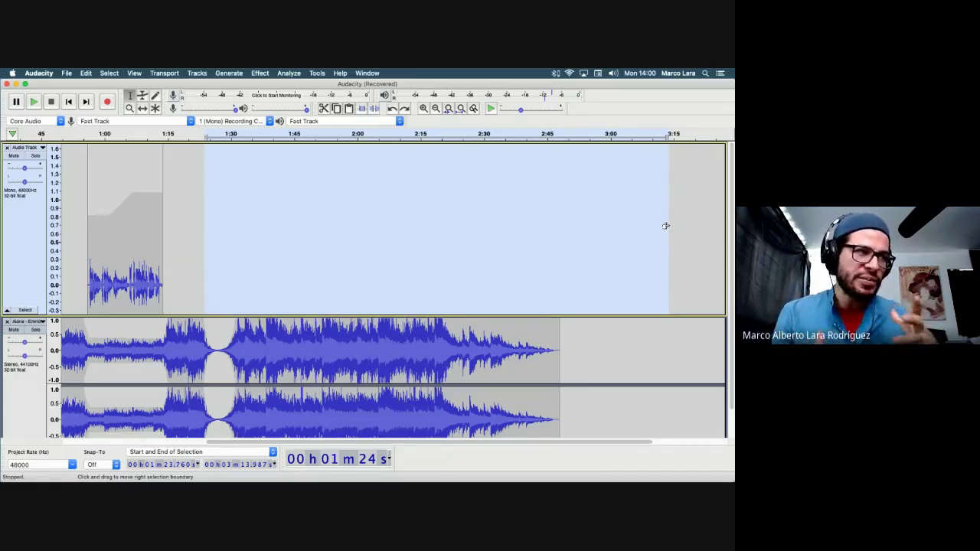
scroll(665, 226, "right", 1)
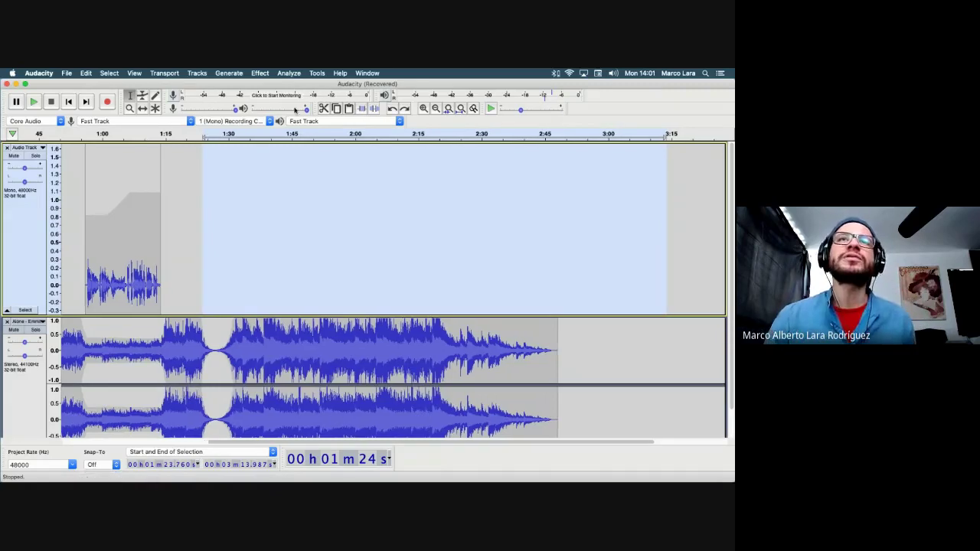
left_click(229, 216)
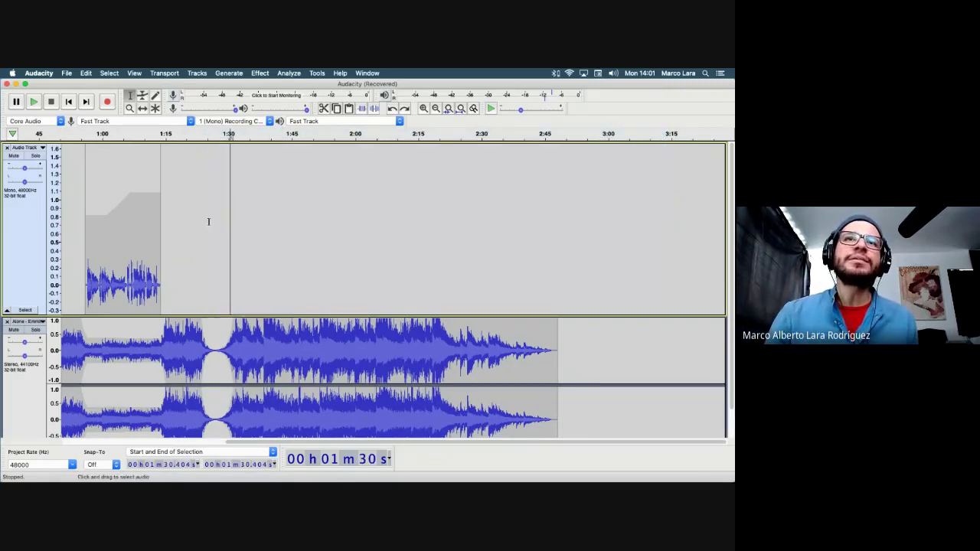
Step: Set up a rhythm track at 135 bpm for the voice track's empty stretch from about 1:23 to 2:59
left_click_drag(201, 219, 604, 192)
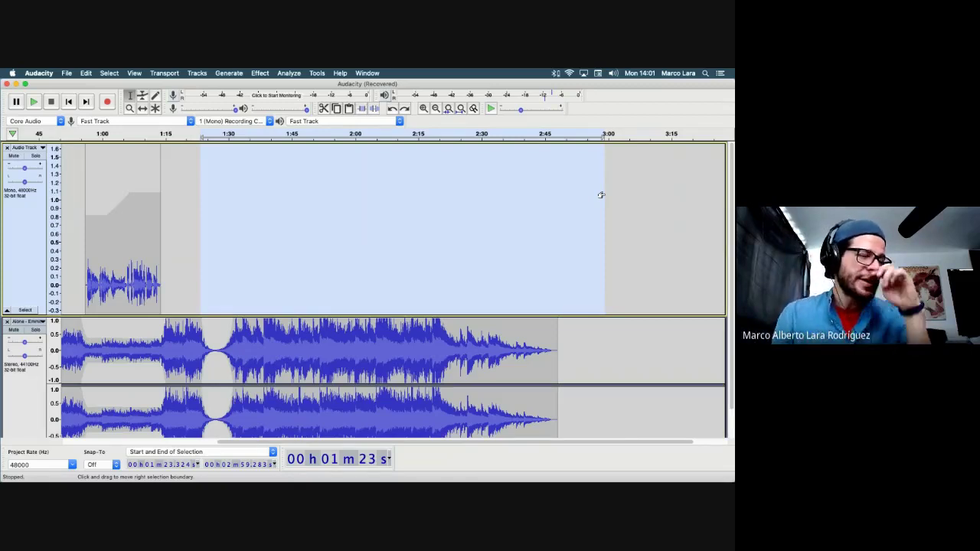
left_click(239, 73)
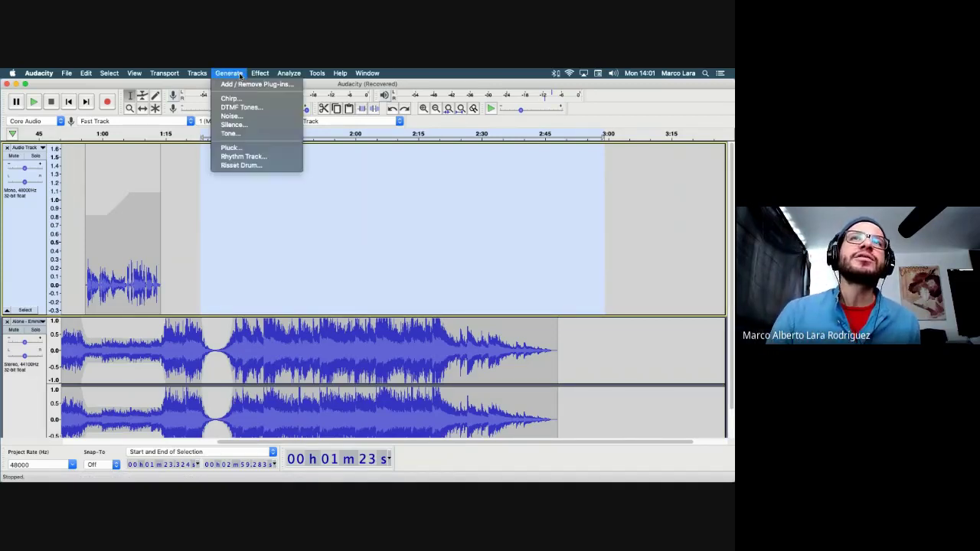
left_click(233, 157)
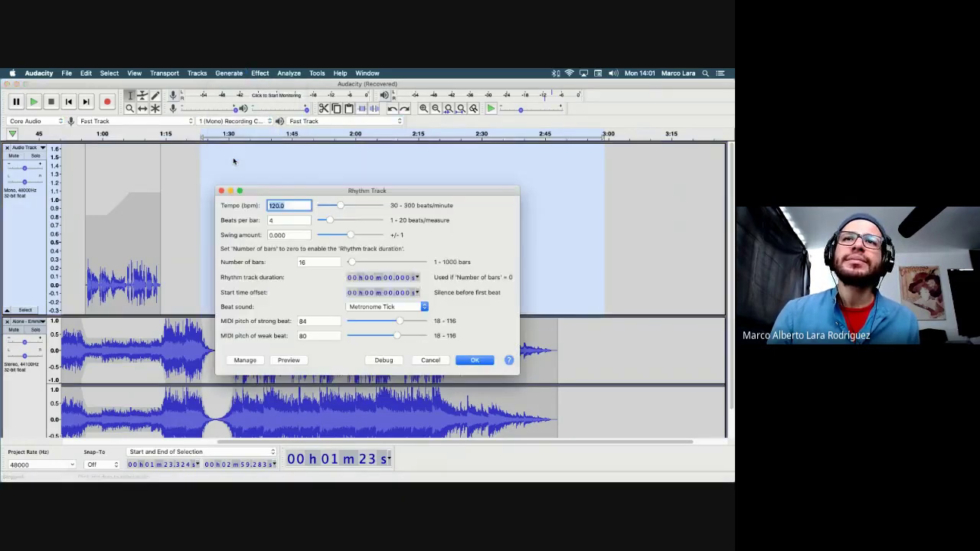
left_click_drag(320, 190, 297, 144)
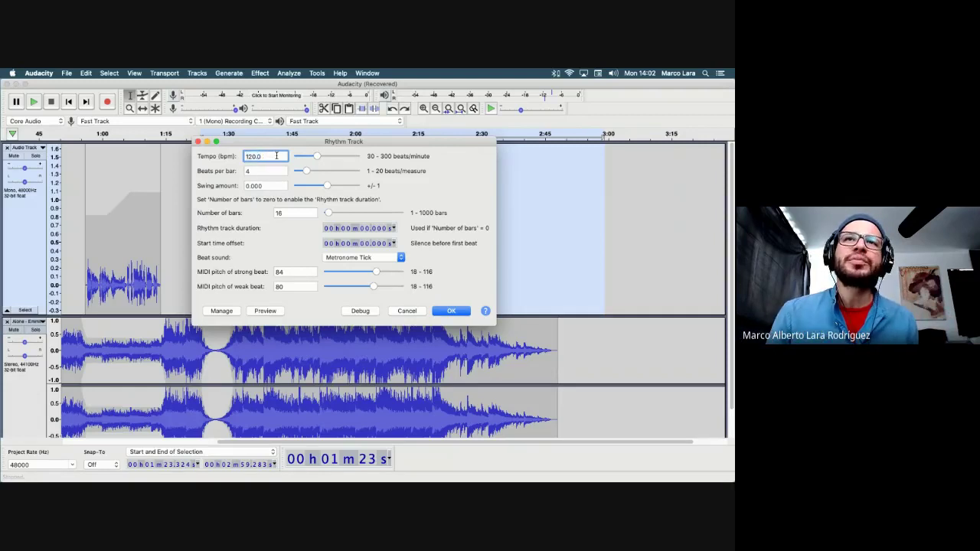
type("135")
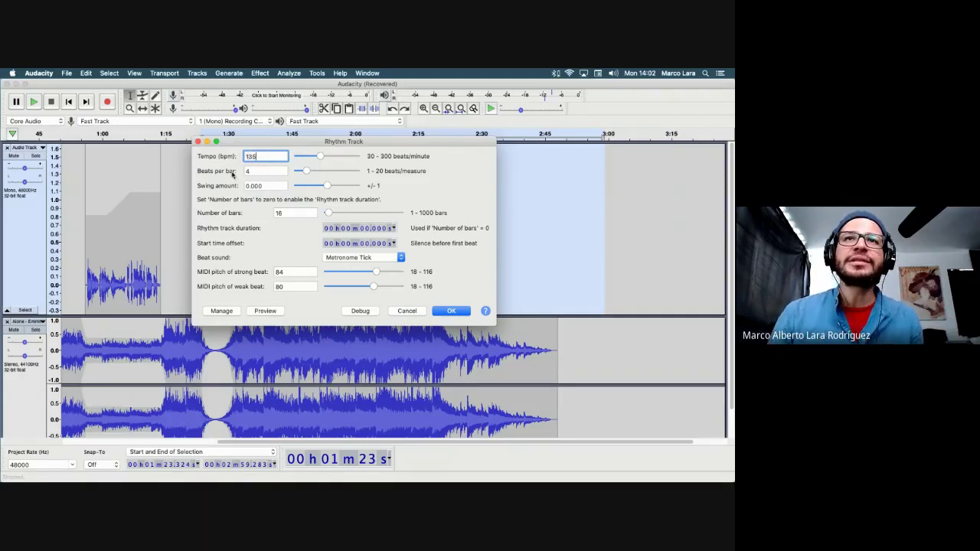
key("Tab")
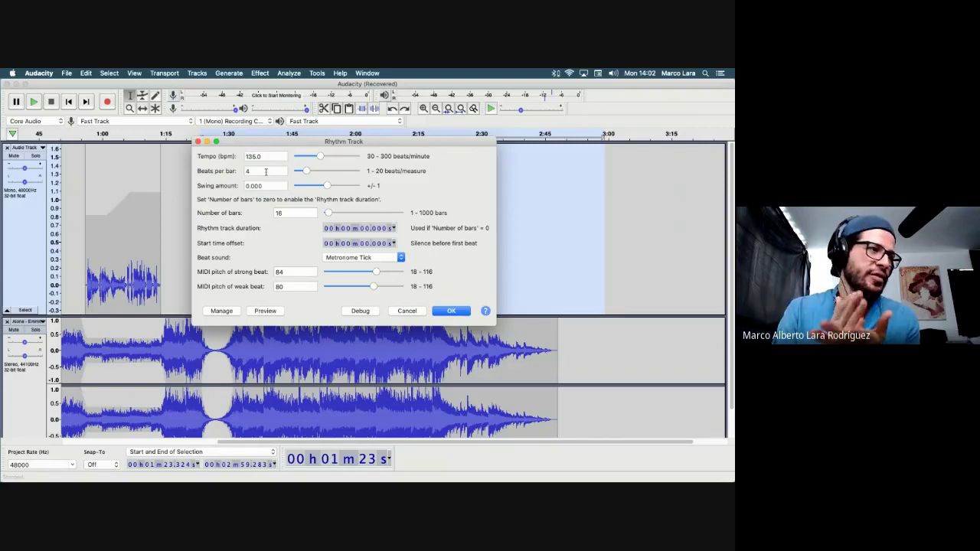
Step: Try 3 beats per bar for the rhythm track and set it back to 4
left_click(266, 172)
key("BackSpace")
type("3")
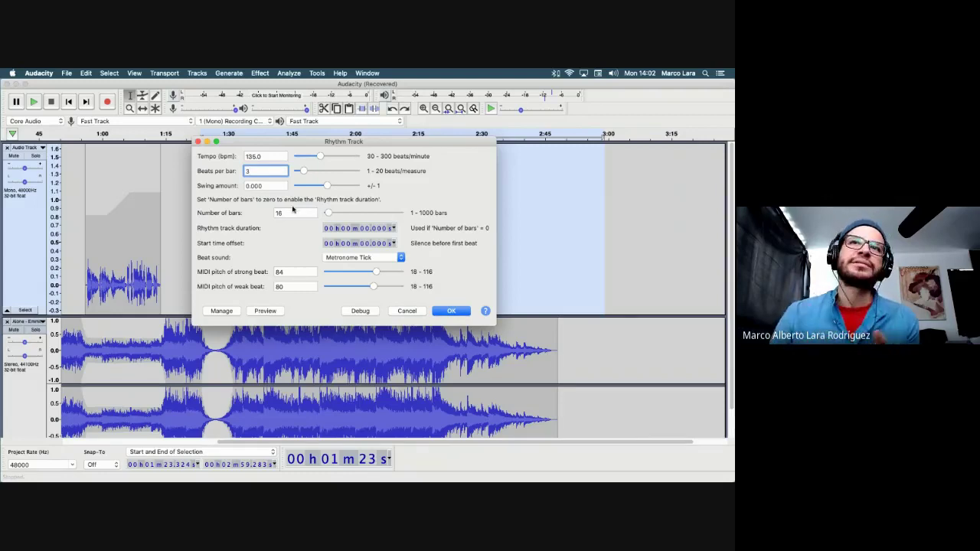
double_click(247, 170)
type("4")
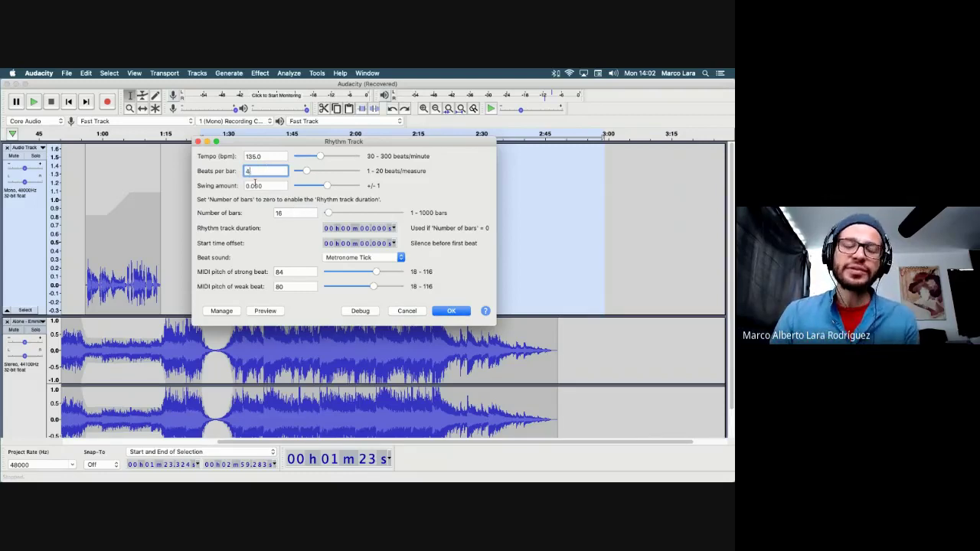
key("Tab")
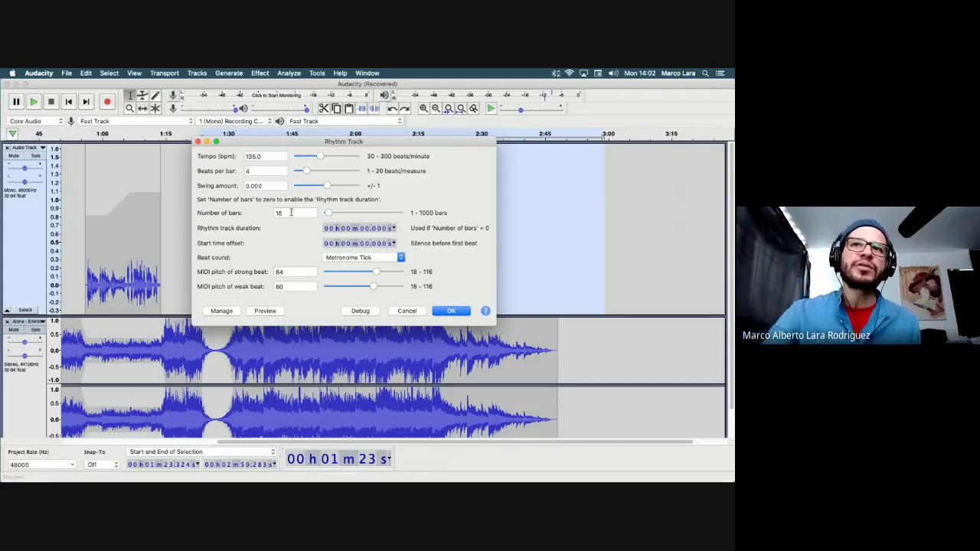
Step: Generate the rhythm track with 16 bars and the Metronome Tick sound, and inspect its beats
left_click_drag(287, 213, 268, 212)
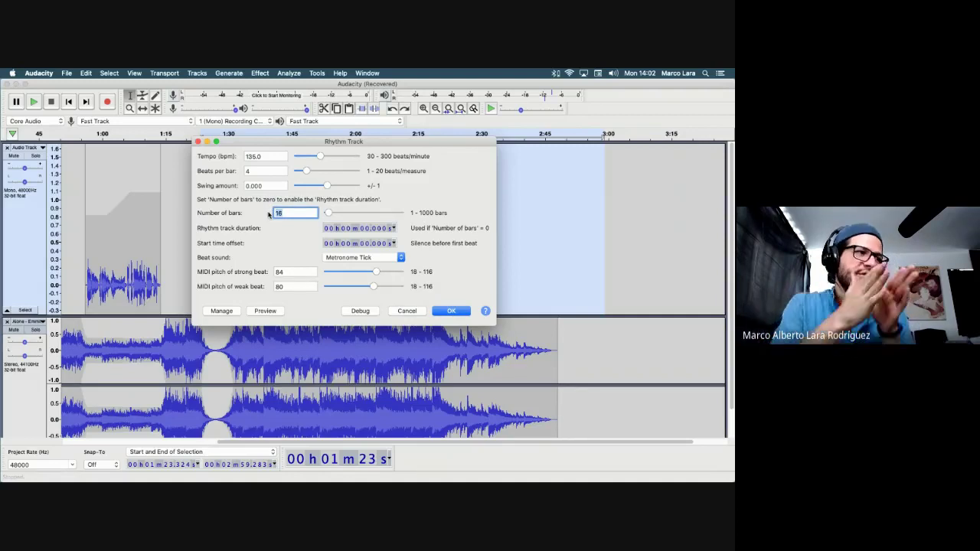
left_click(451, 310)
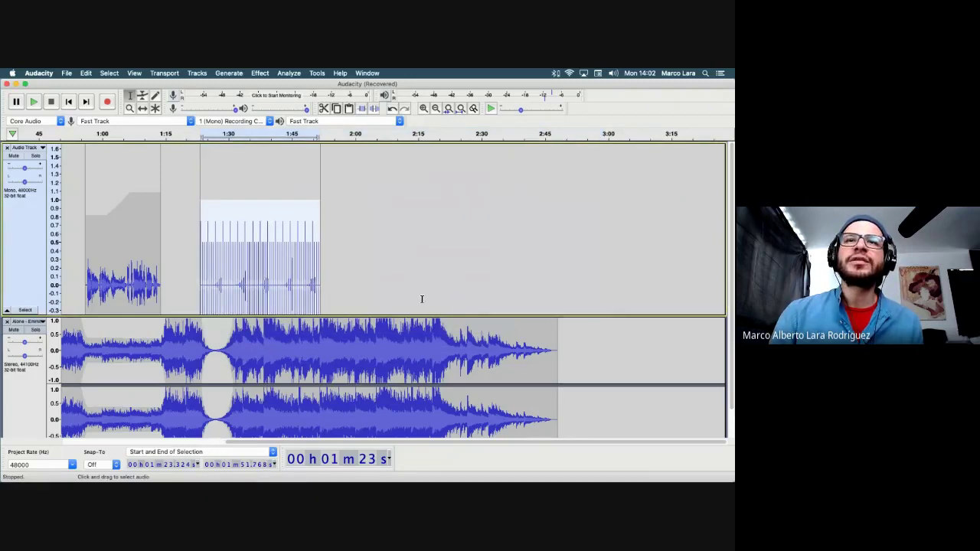
scroll(318, 205, "down", 1)
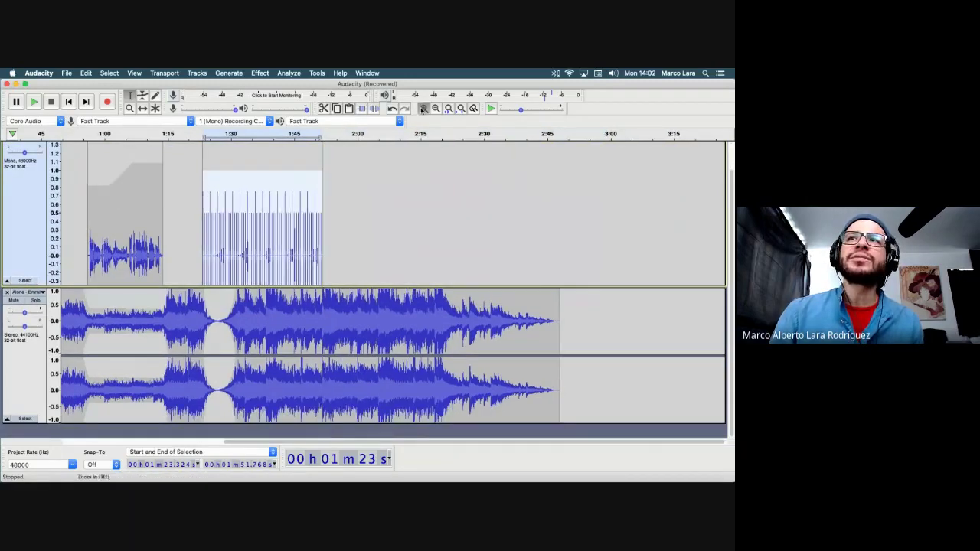
left_click(423, 108)
left_click(424, 108)
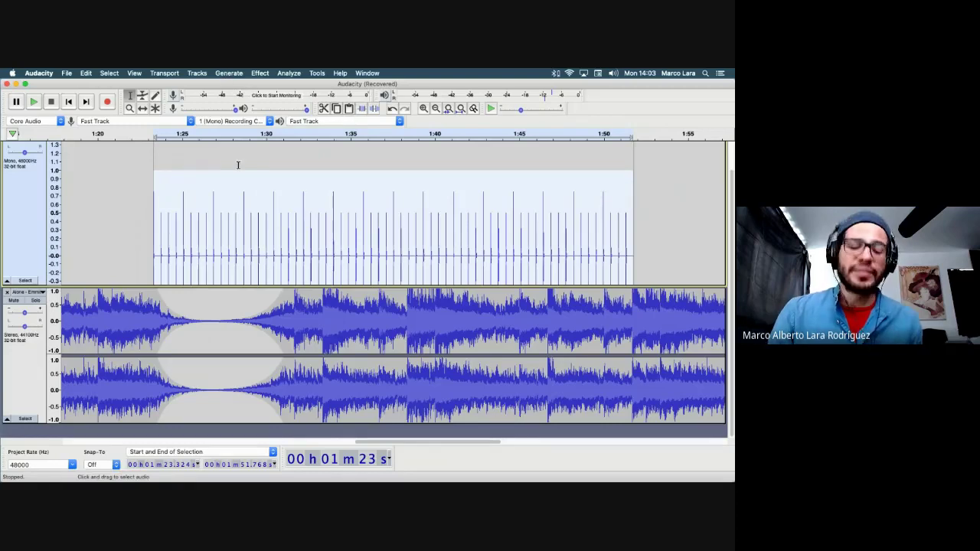
Step: Undo the generated rhythm track and place the cursor near 2:31 in the voice track
key("super+z")
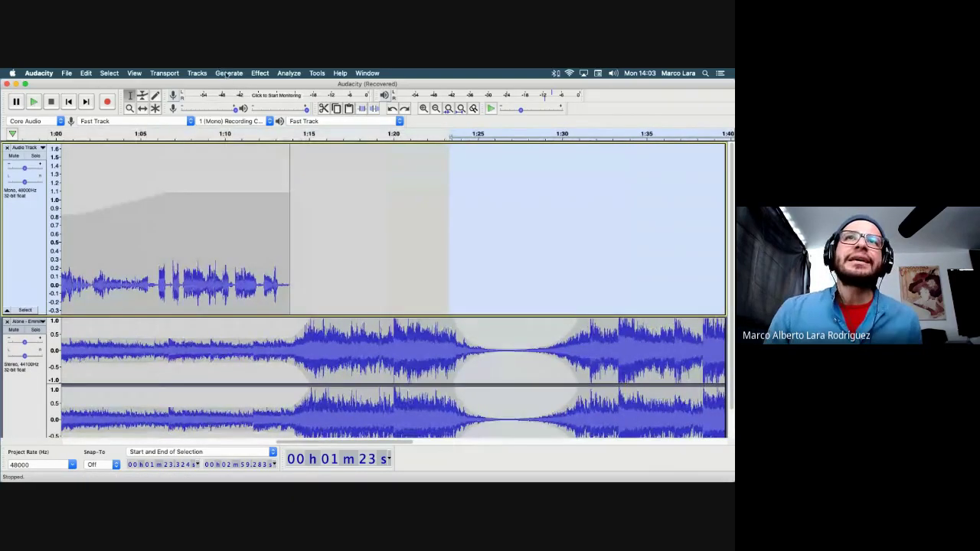
key("super+z")
key("super+z")
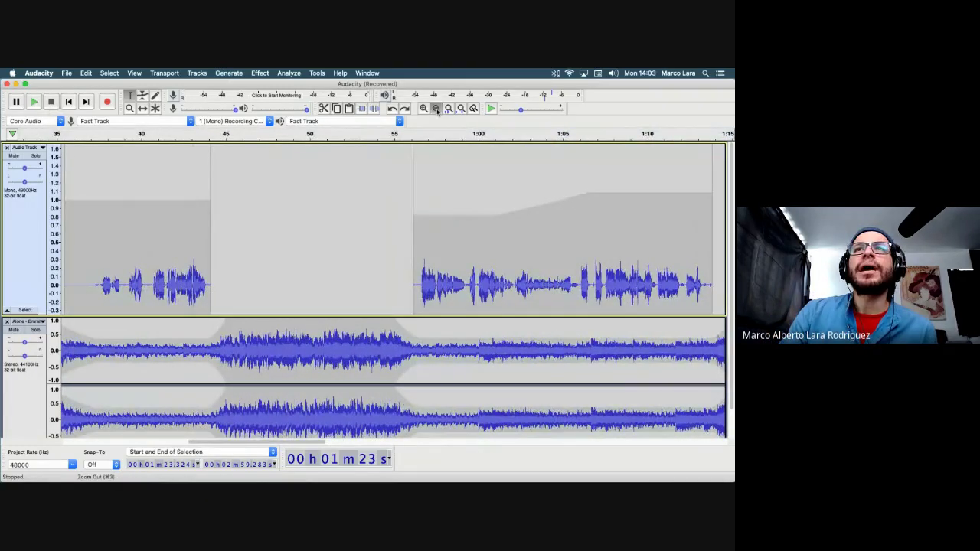
key("super+z")
key("super+z")
left_click(379, 248)
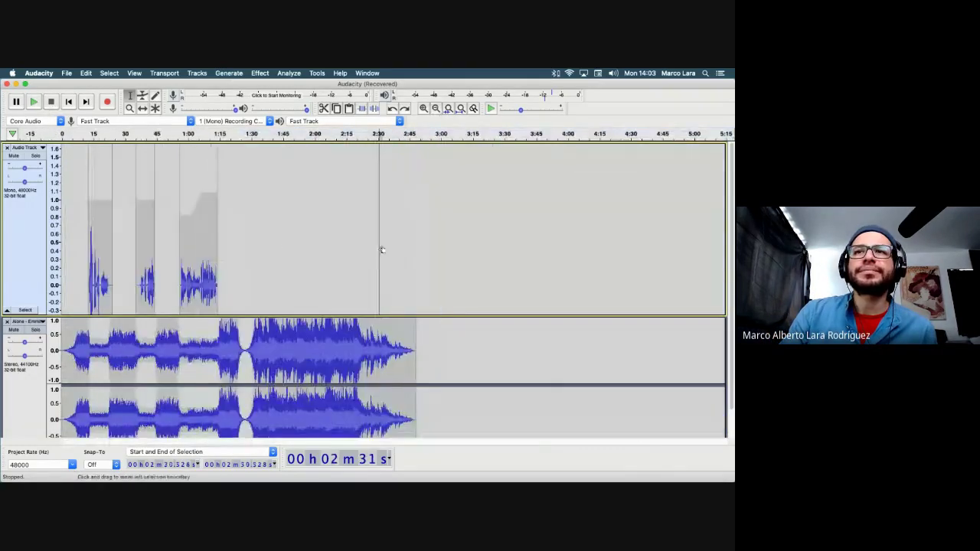
left_click(269, 249)
scroll(262, 252, "down", 1)
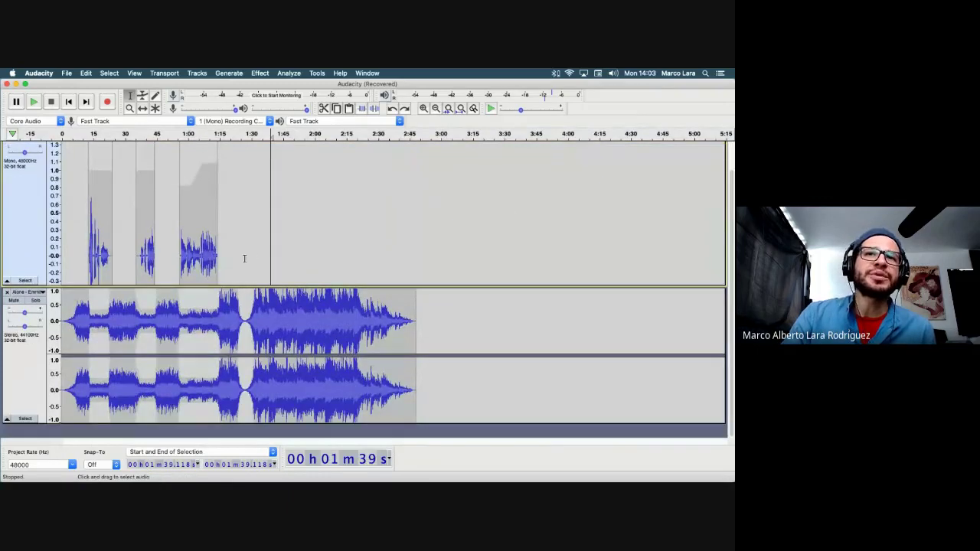
left_click(244, 259)
scroll(242, 260, "up", 1)
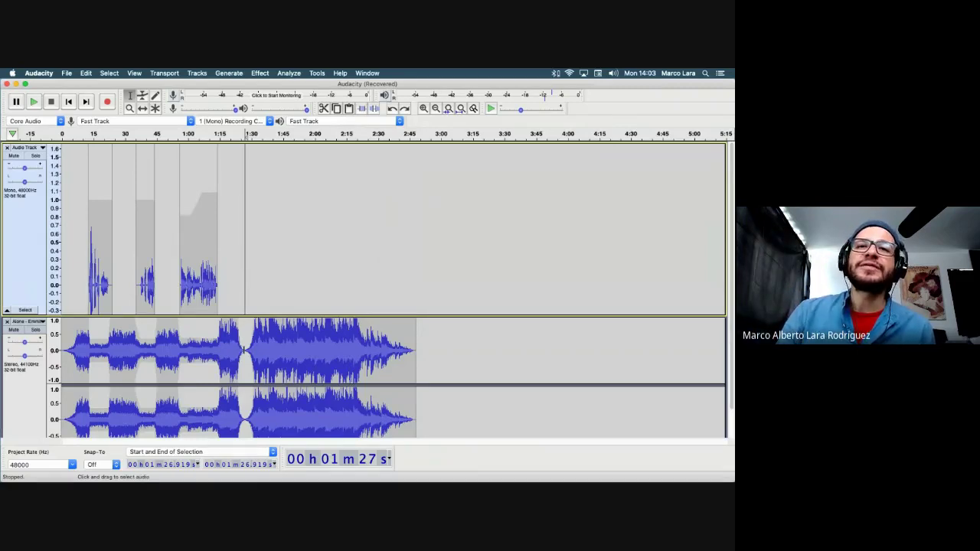
scroll(284, 145, "down", 1)
scroll(267, 237, "down", 1)
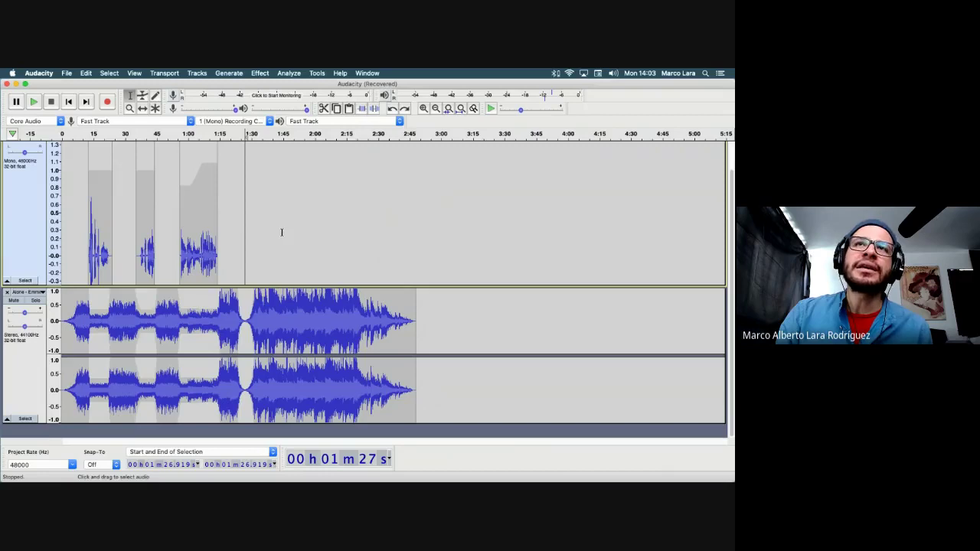
Step: Select the whole music track and open the Graphic EQ effect for it
left_click(28, 369)
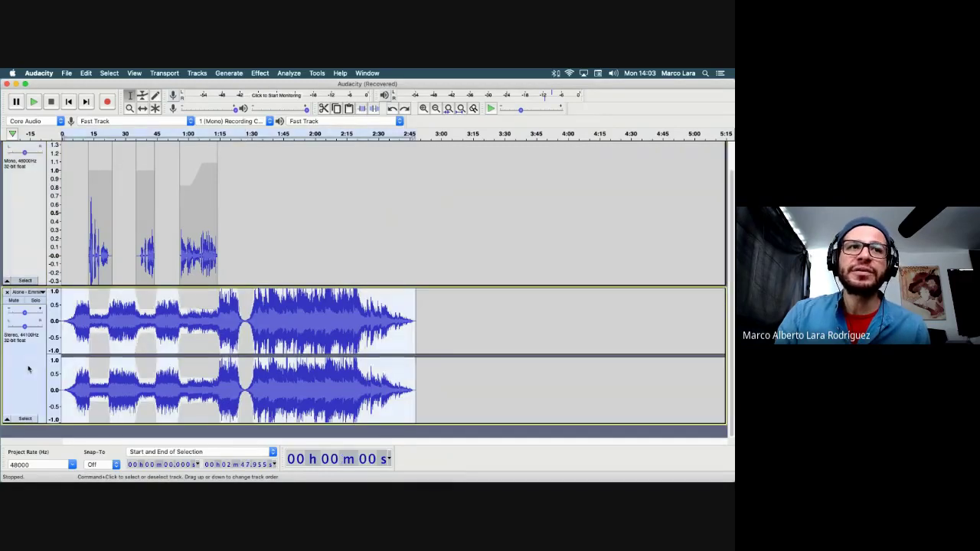
left_click(13, 228)
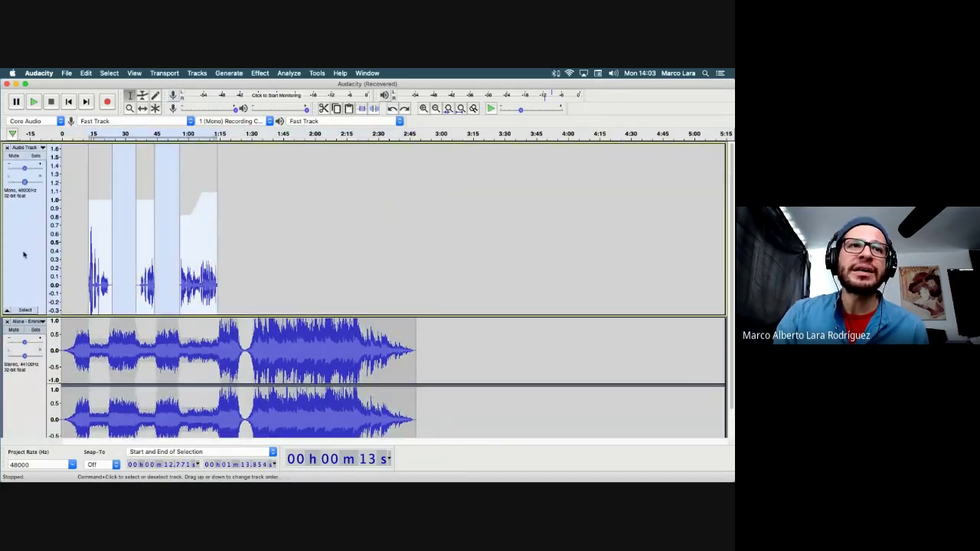
left_click(32, 390)
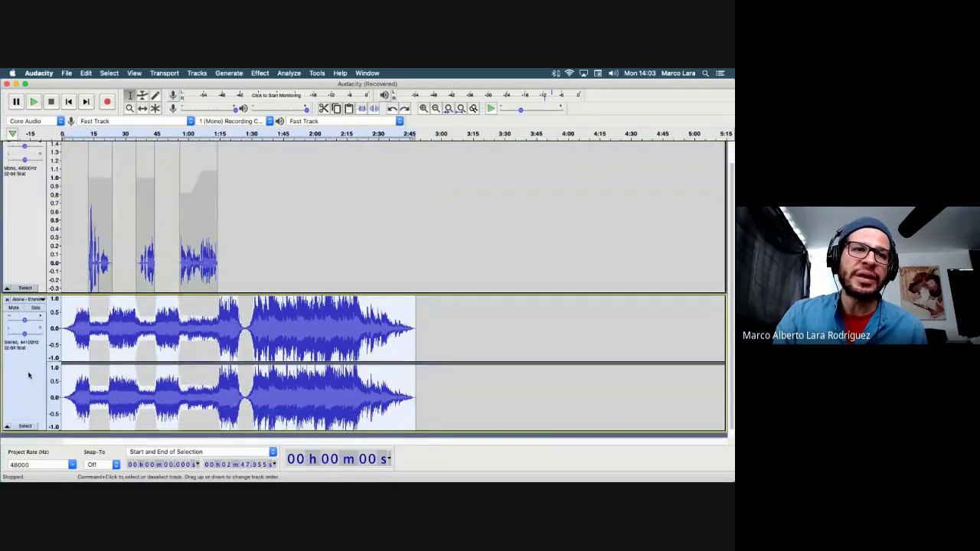
left_click(18, 249)
left_click(24, 401)
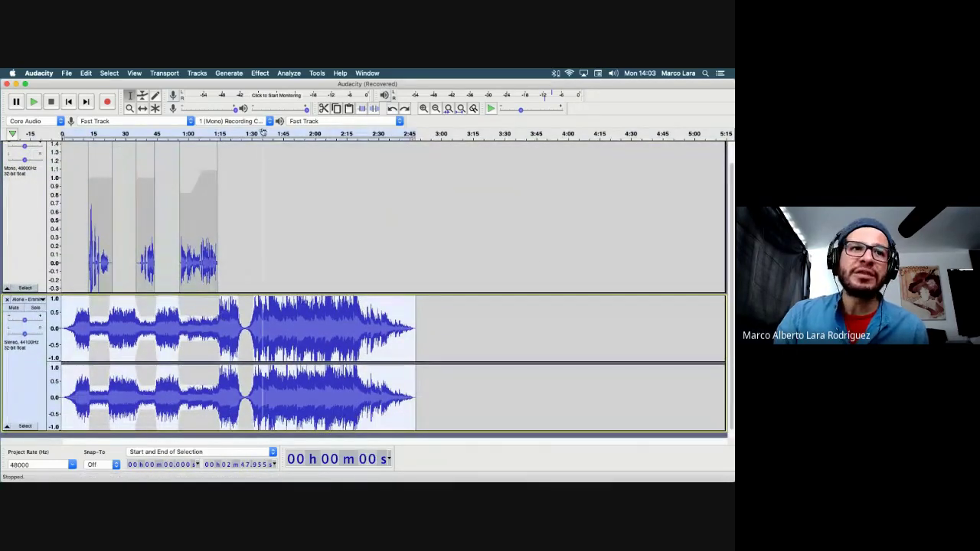
left_click(260, 74)
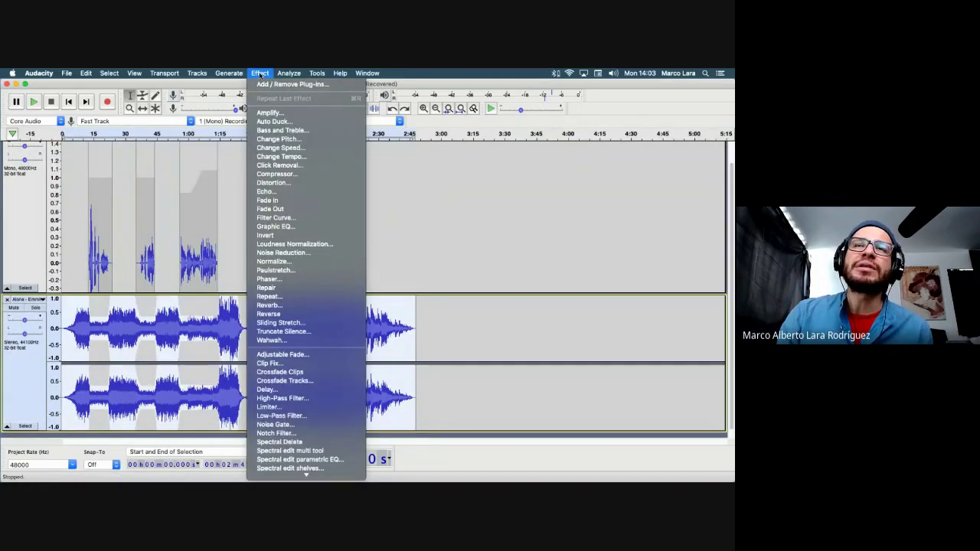
scroll(329, 275, "down", 2)
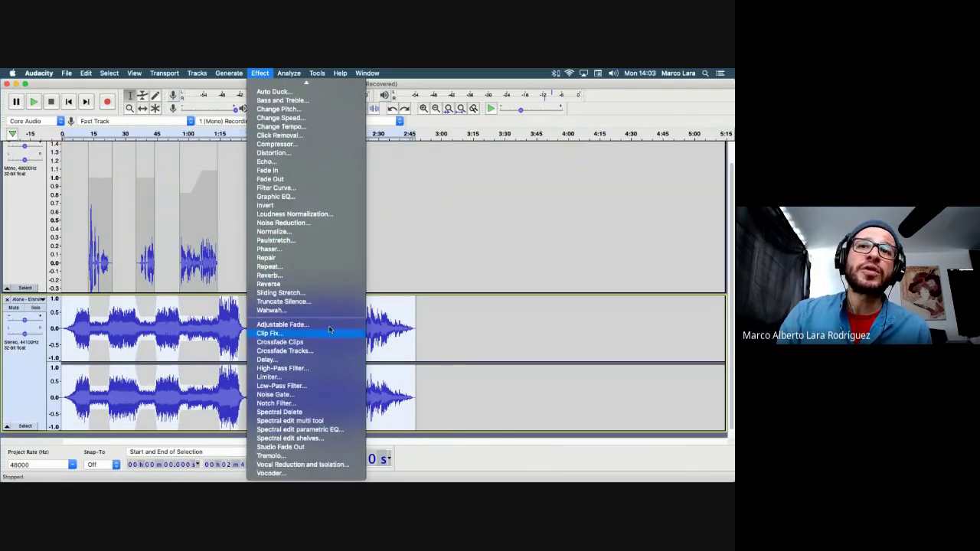
scroll(332, 249, "up", 3)
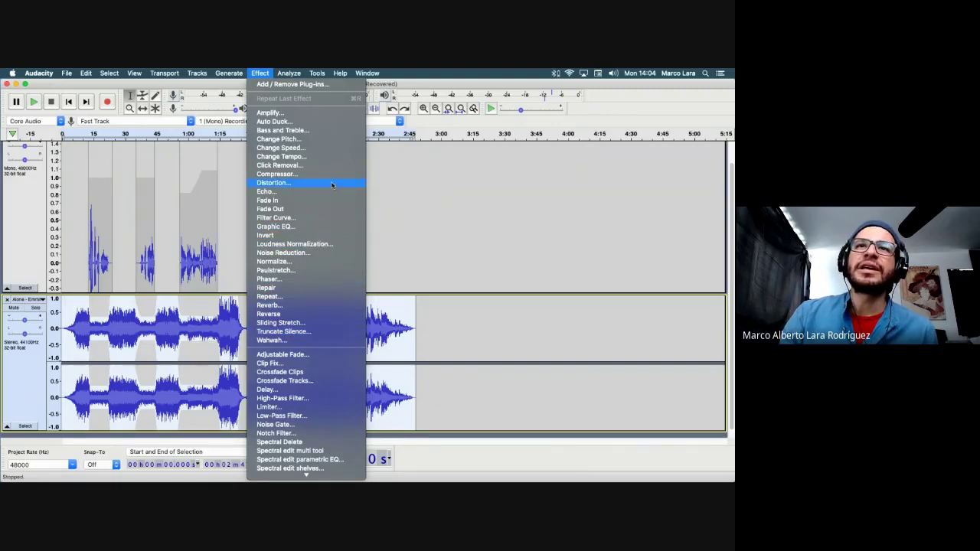
left_click(286, 227)
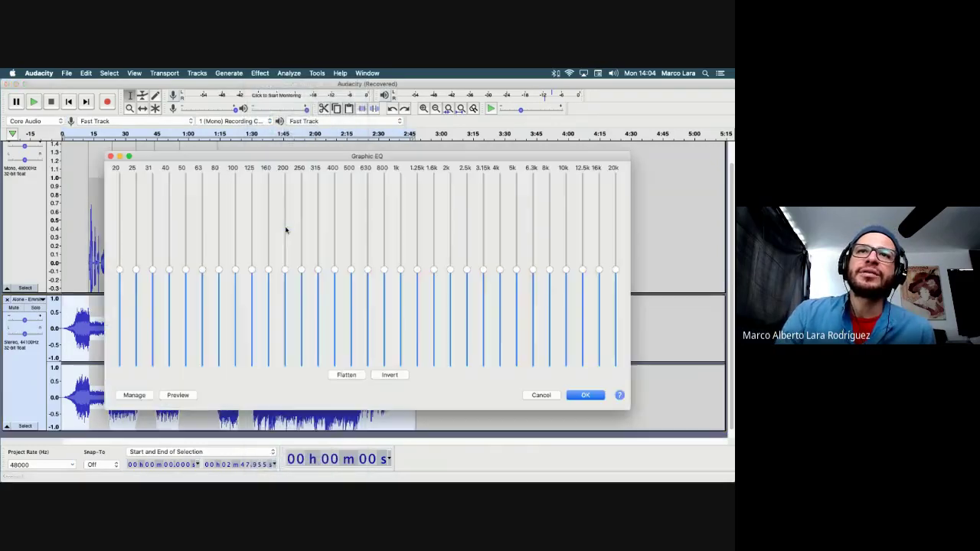
left_click_drag(302, 159, 264, 139)
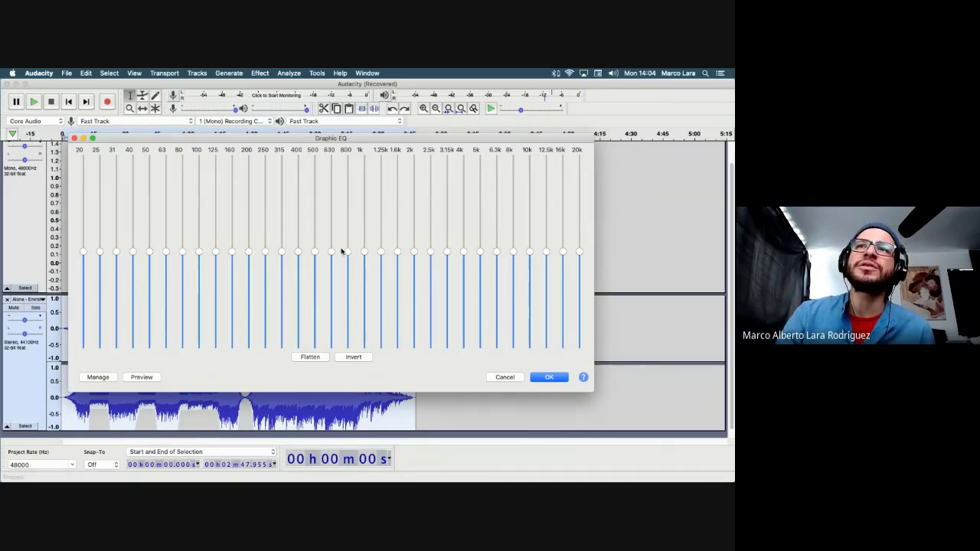
Step: Boost the Graphic EQ bands from 40 to 160 Hz and from 400 Hz to 1 kHz, leaving a dip around 200 Hz
left_click_drag(365, 248, 365, 220)
left_click_drag(348, 253, 183, 209)
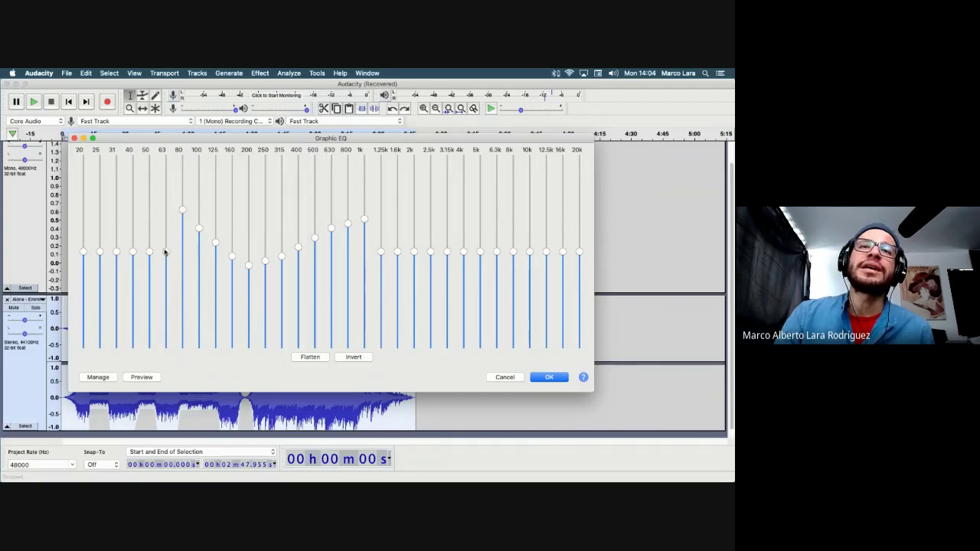
left_click_drag(166, 252, 171, 208)
left_click_drag(149, 252, 133, 219)
left_click_drag(201, 227, 199, 209)
left_click_drag(216, 243, 216, 222)
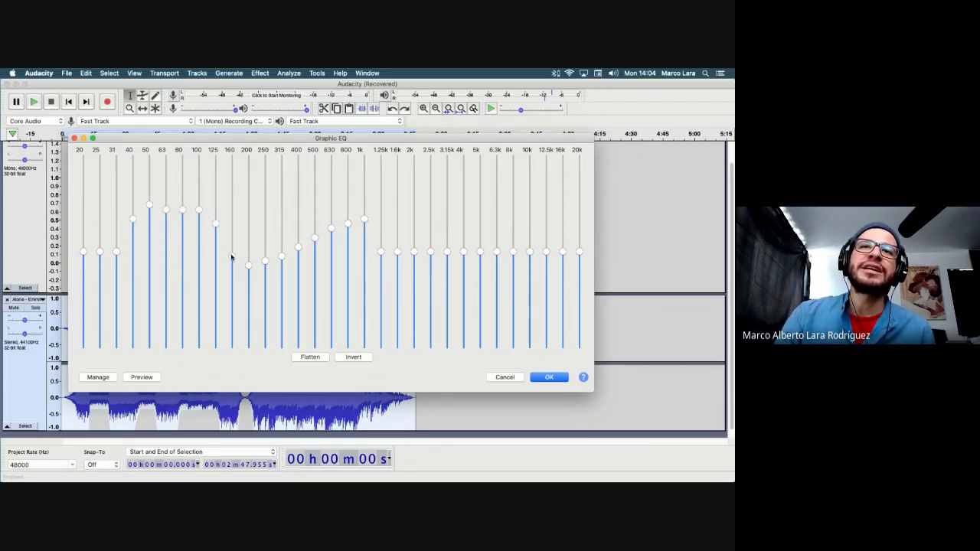
left_click_drag(232, 257, 232, 232)
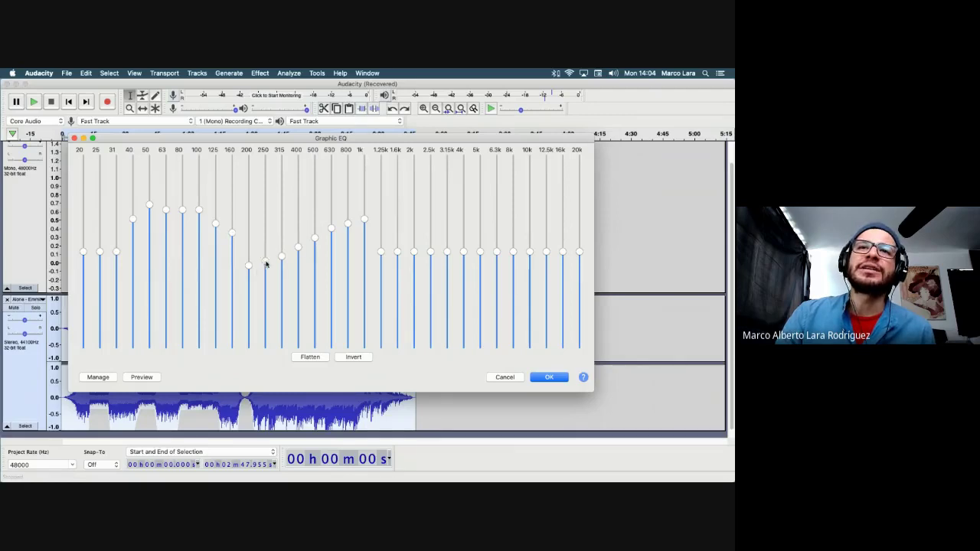
Step: Lower the EQ bands from 250 Hz to 1 kHz and raise the 1.25k and 1.6k bands
left_click_drag(266, 264, 298, 275)
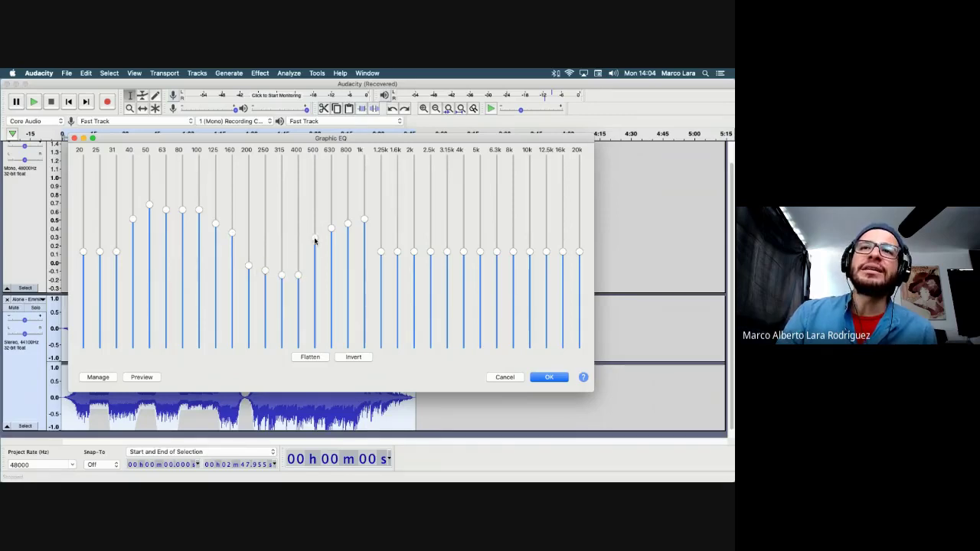
left_click_drag(314, 240, 380, 219)
left_click_drag(399, 252, 398, 223)
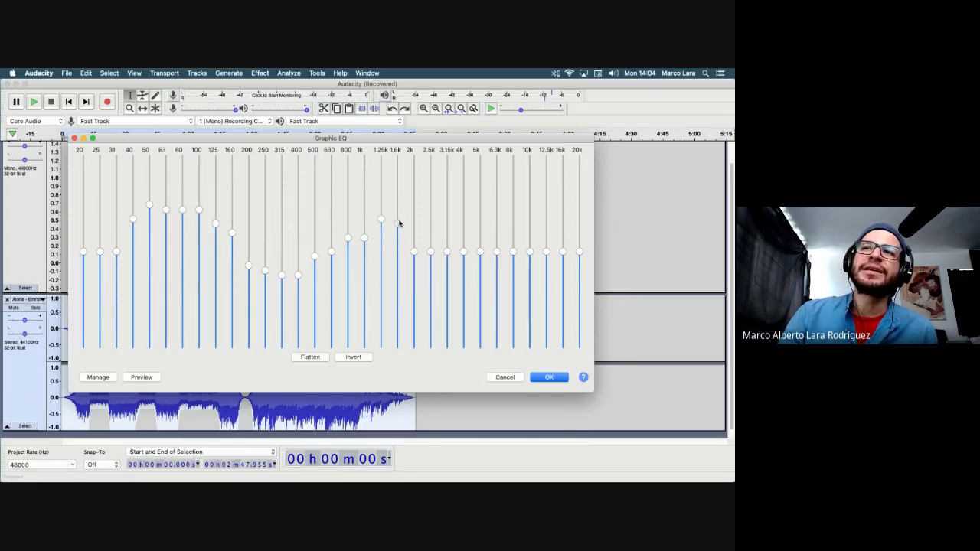
Step: Cut the high EQ bands from 2.5k to 20k, pulling 2.5k through 10k down to about the minimum
left_click_drag(546, 251, 566, 311)
left_click_drag(580, 253, 580, 327)
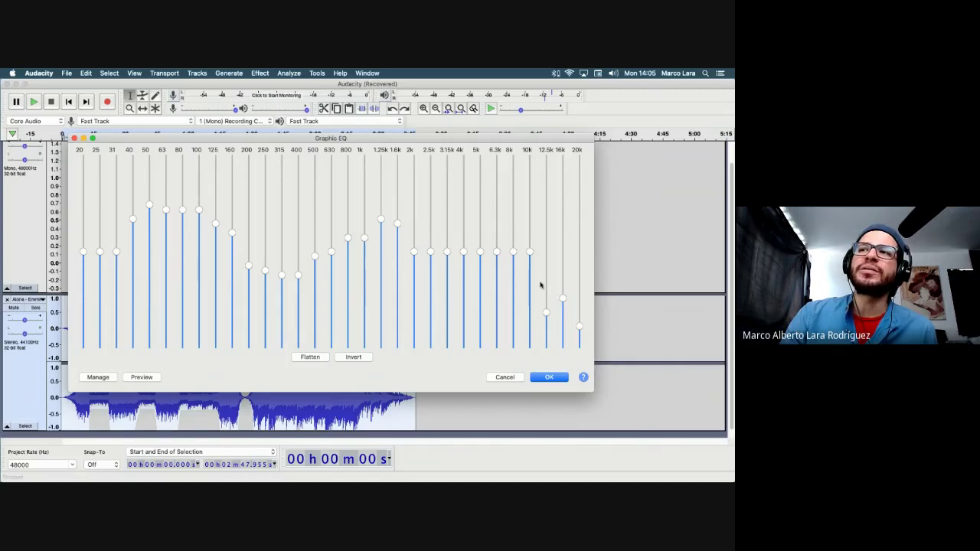
left_click_drag(529, 251, 513, 346)
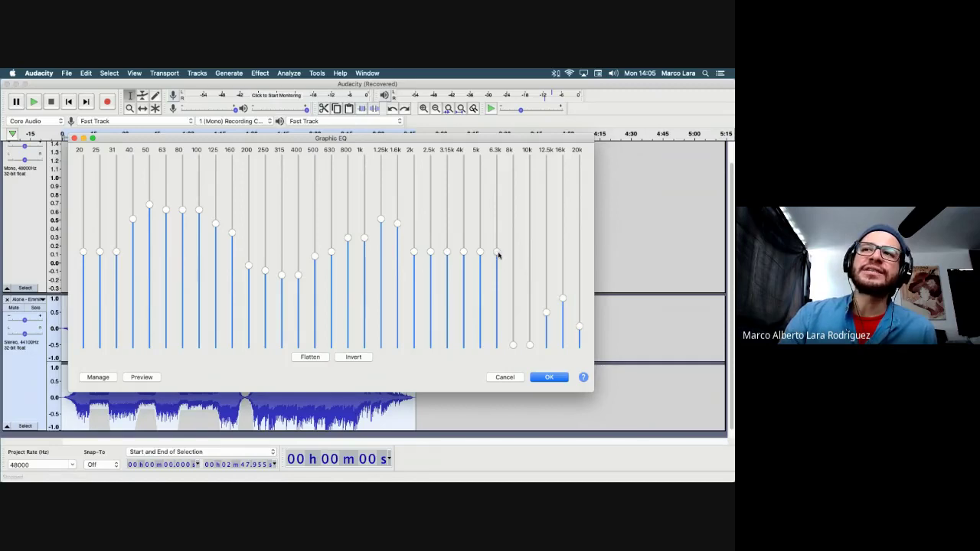
left_click_drag(498, 255, 479, 355)
left_click_drag(464, 254, 447, 343)
left_click_drag(430, 252, 430, 344)
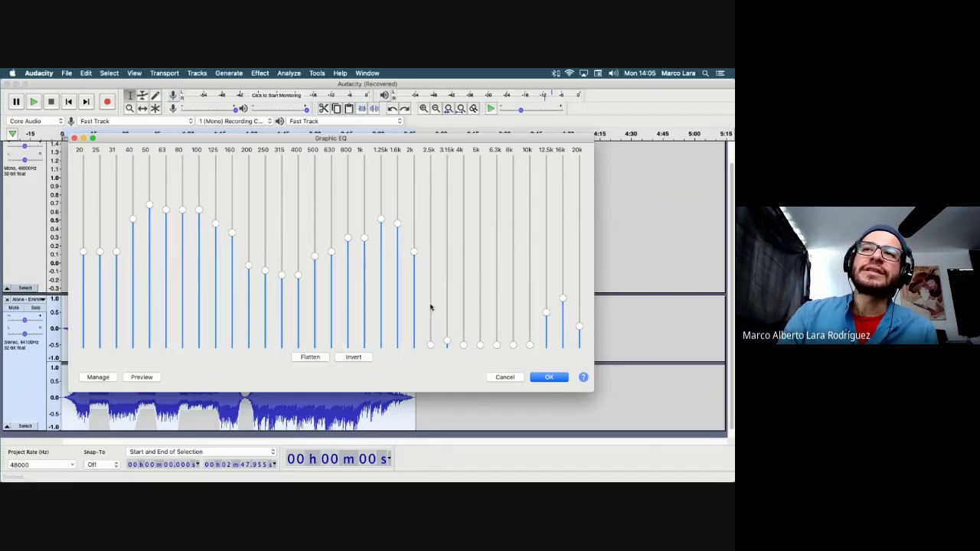
Step: Pull the EQ bands from 2k down to 250 Hz into a descending slope and raise the 200 Hz band slightly
left_click_drag(415, 253, 417, 374)
left_click_drag(398, 225, 404, 334)
left_click_drag(383, 219, 380, 342)
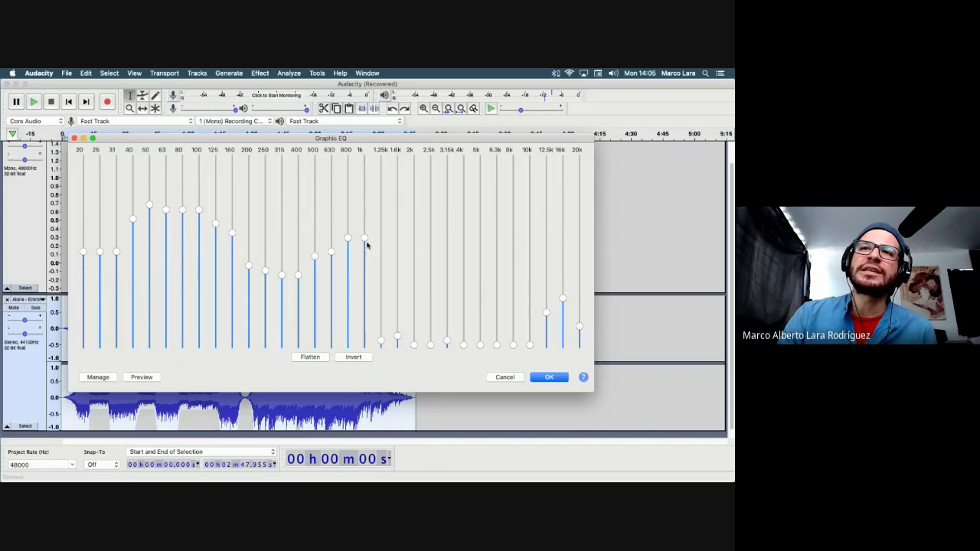
left_click_drag(367, 244, 346, 318)
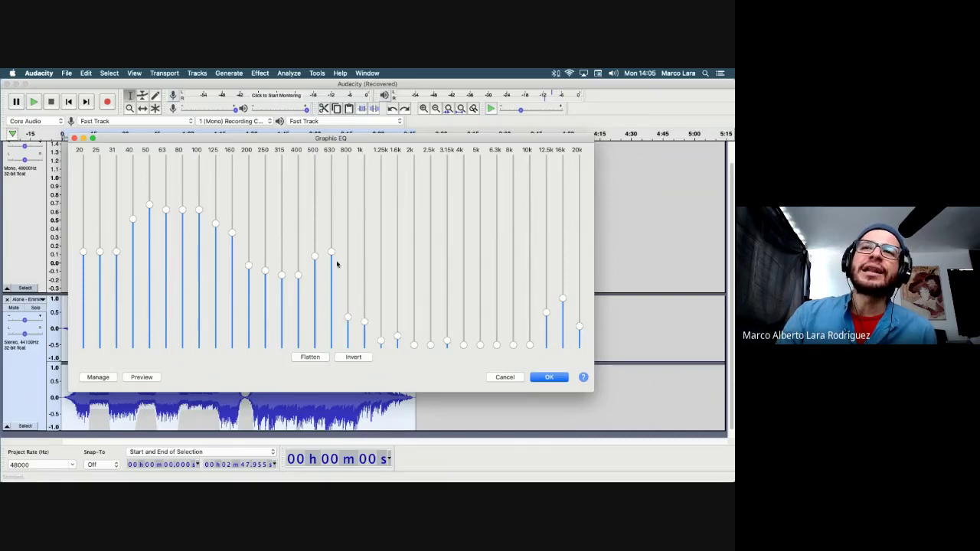
left_click_drag(331, 253, 318, 317)
left_click_drag(298, 277, 248, 245)
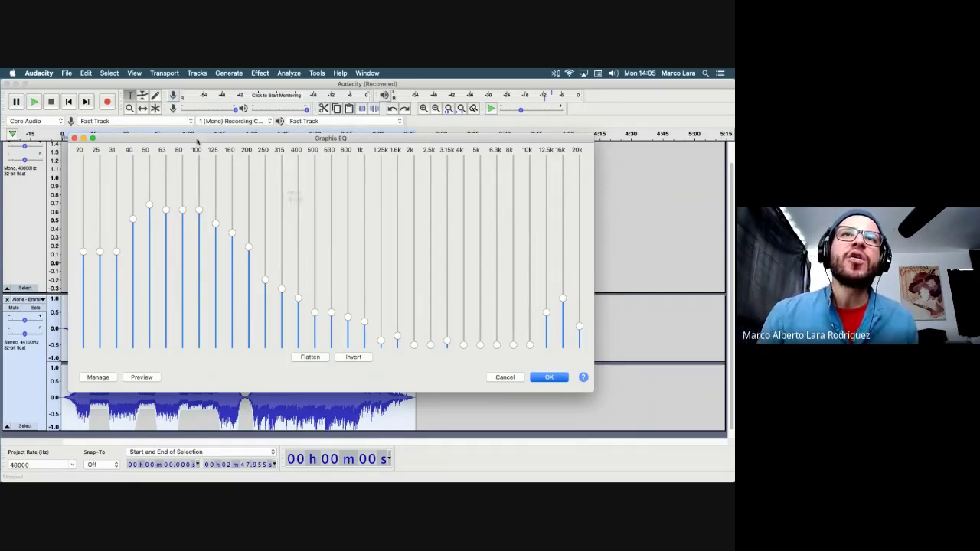
Step: Flatten all the Graphic EQ bands and close the effect without applying it
left_click_drag(197, 140, 217, 134)
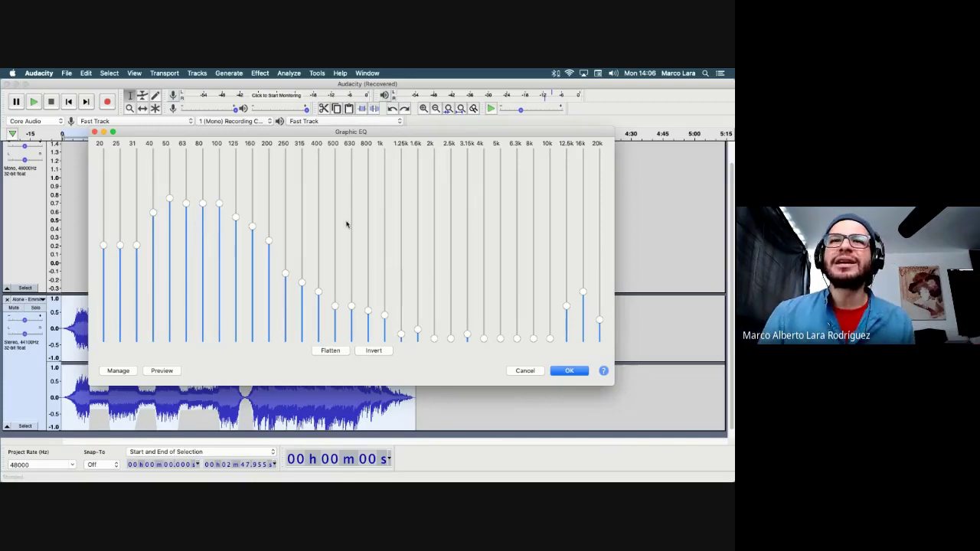
left_click(331, 351)
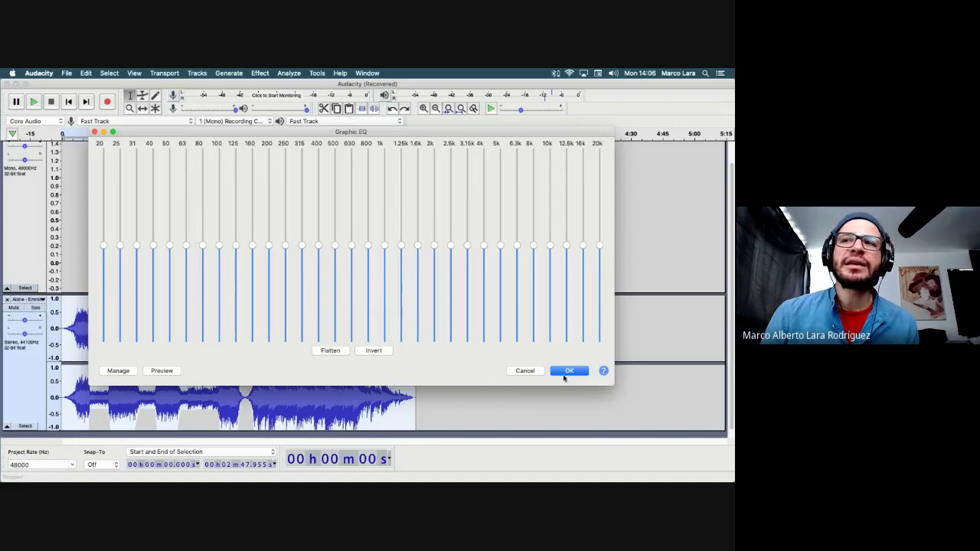
left_click(539, 372)
Step: Select the third voice clip from about 0:51 to 1:17 and preview the Echo effect with its default settings
left_click(264, 73)
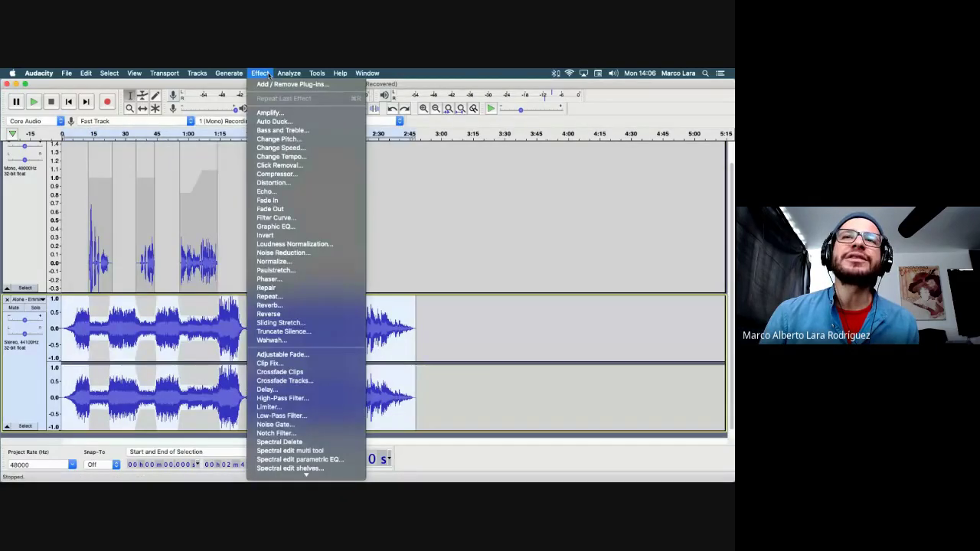
left_click(483, 214)
left_click_drag(224, 253, 170, 253)
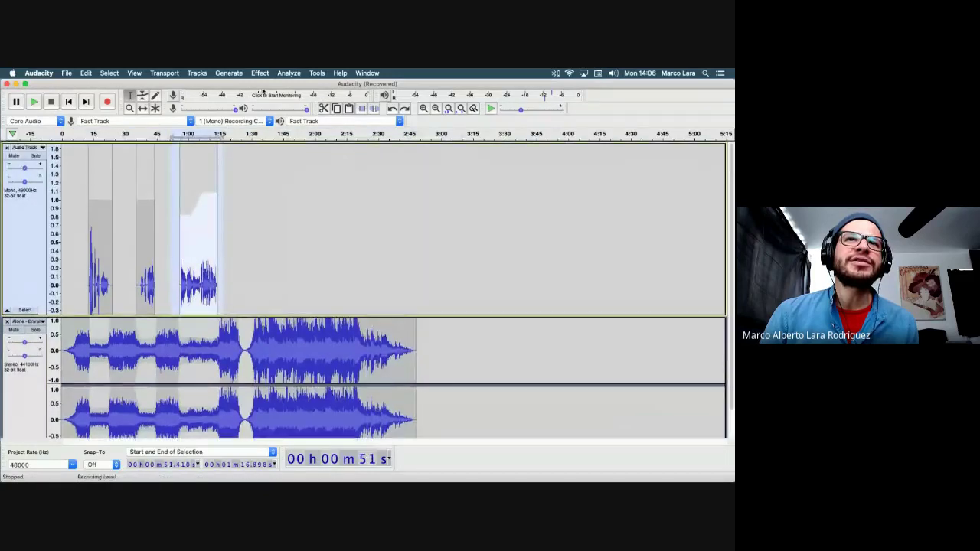
left_click(260, 74)
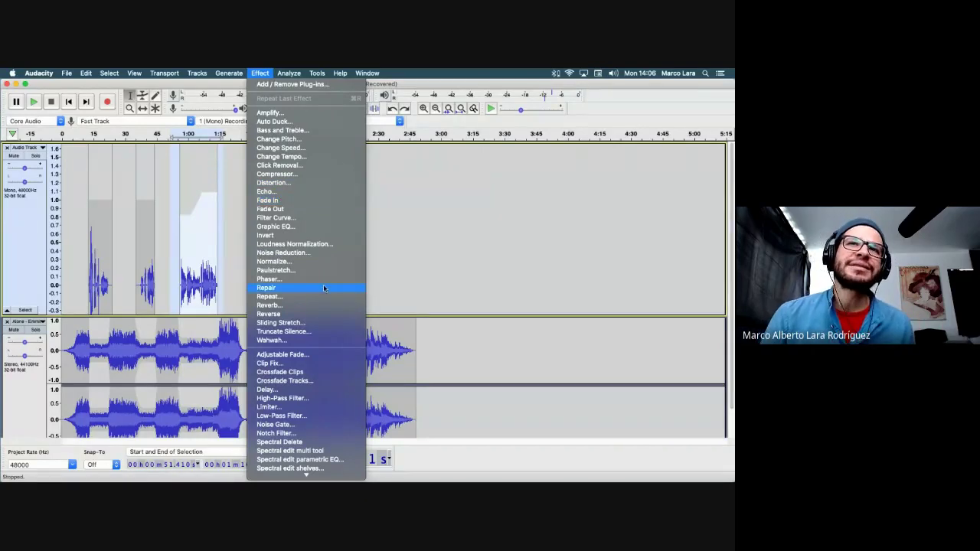
left_click(268, 191)
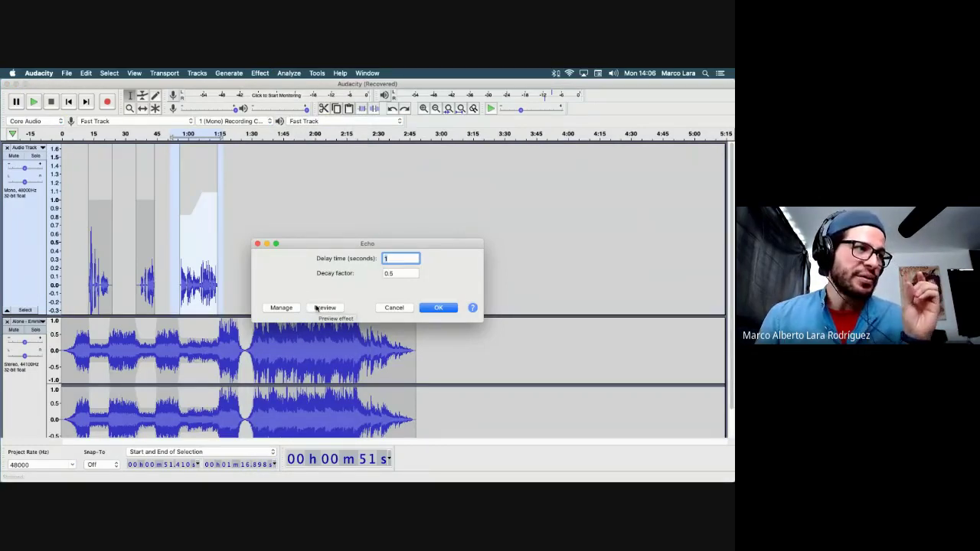
left_click(316, 308)
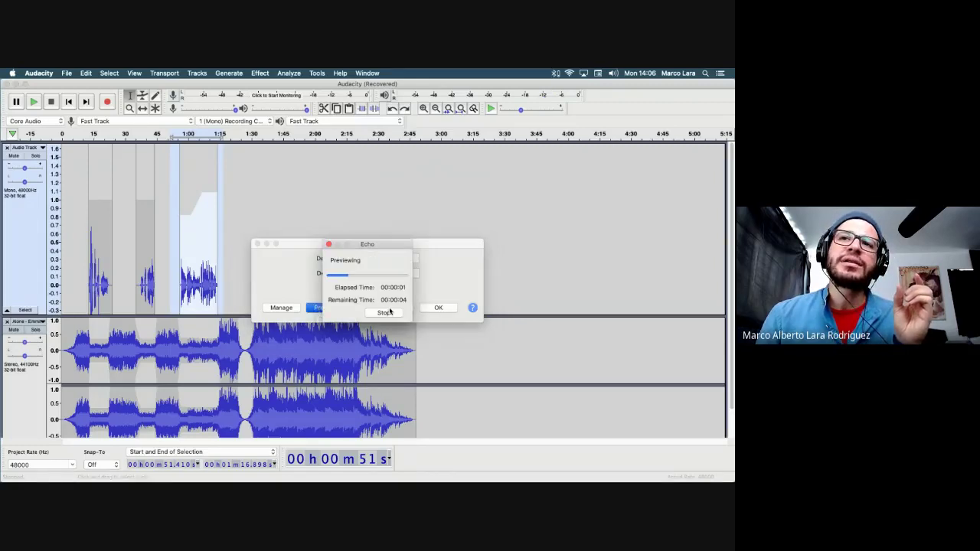
left_click(389, 313)
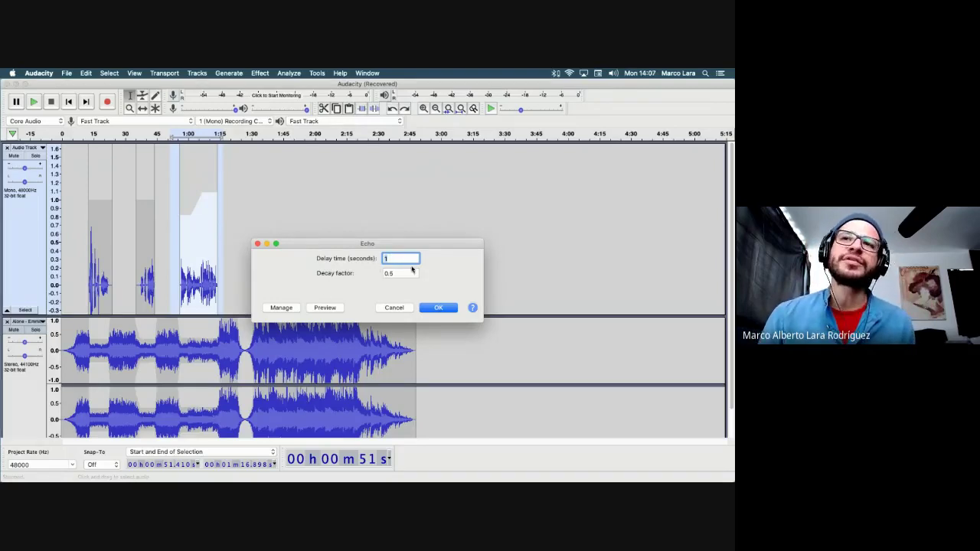
Step: Apply Echo to the selected voice clip with a delay time of 2 seconds and a decay factor of 1
type("2")
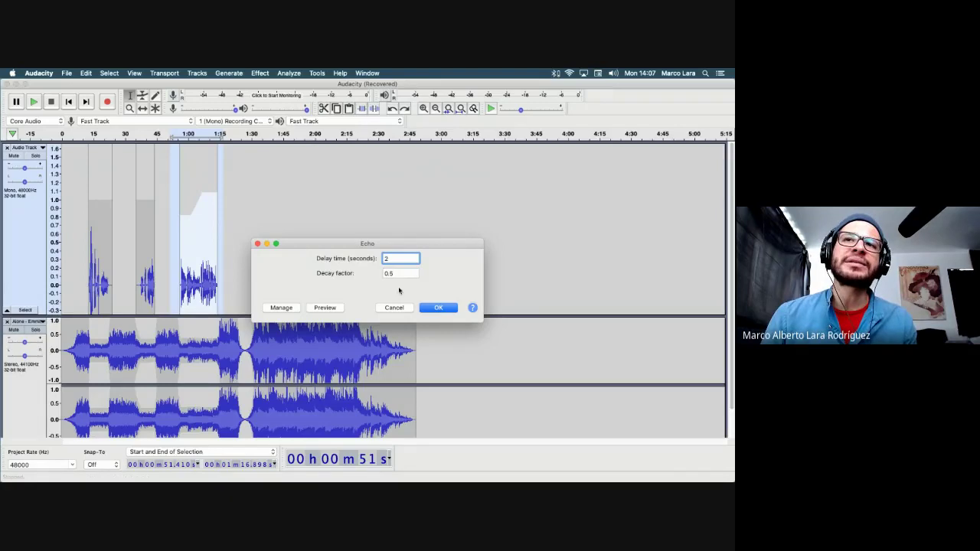
key("Tab")
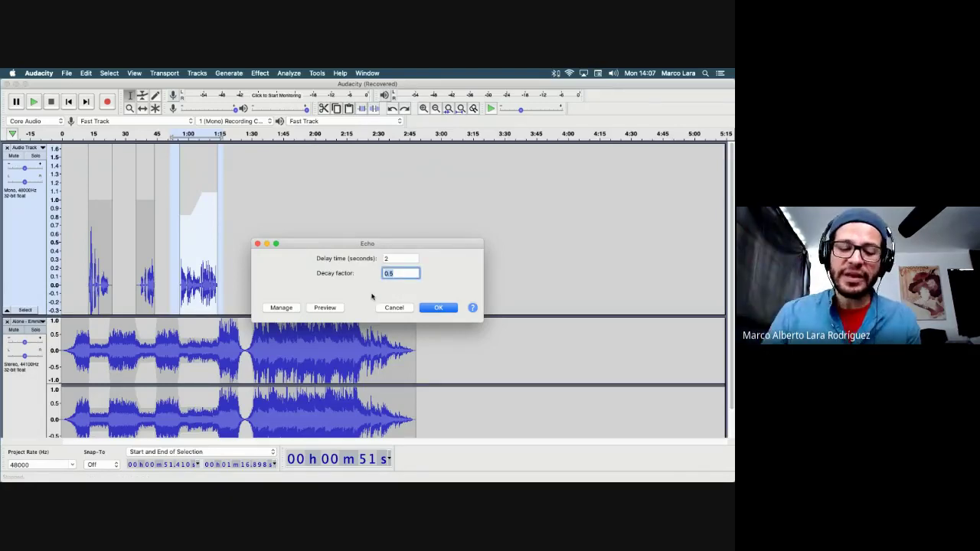
type("1")
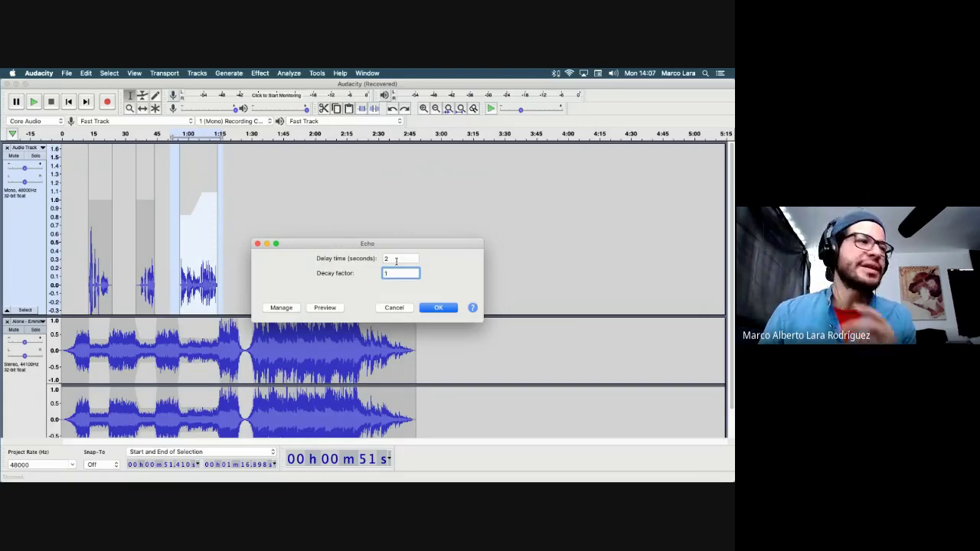
left_click(435, 308)
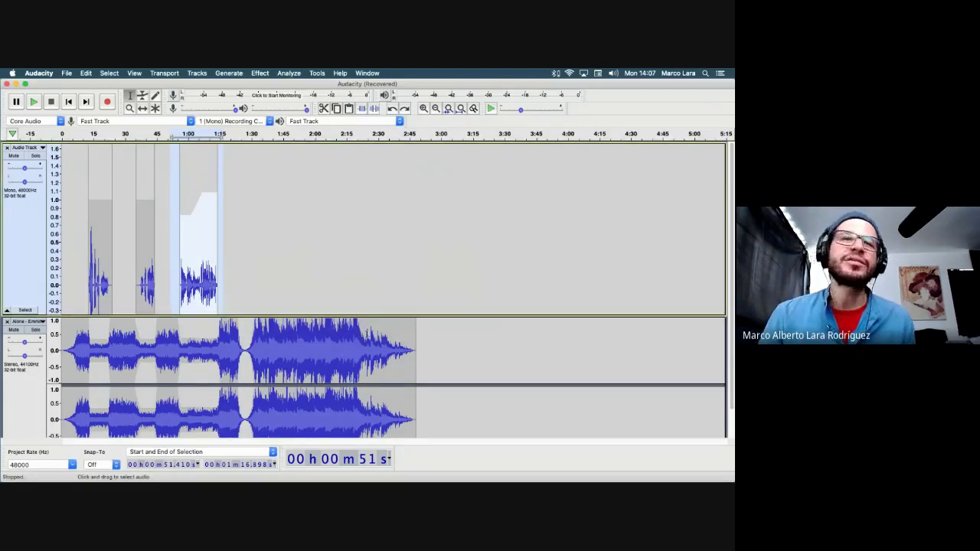
scroll(367, 335, "down", 1)
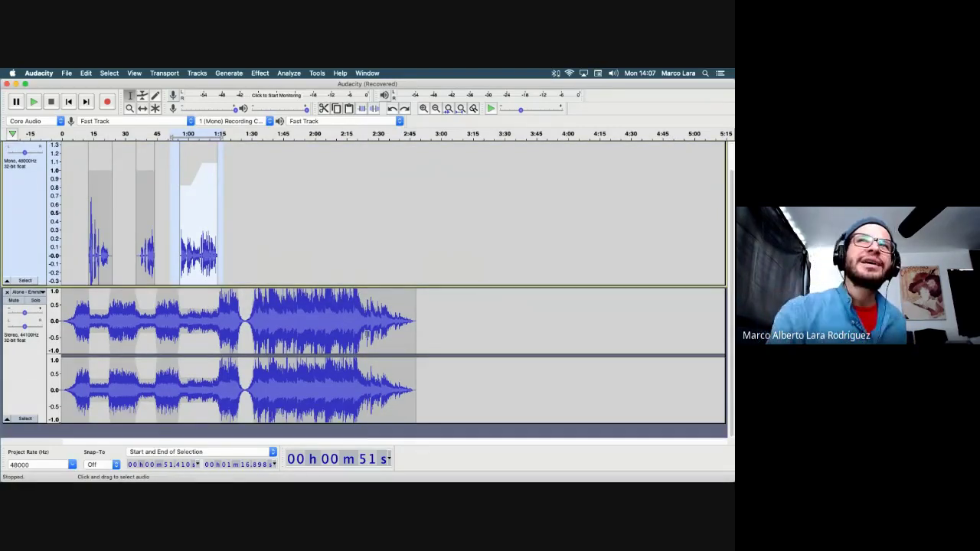
left_click(261, 73)
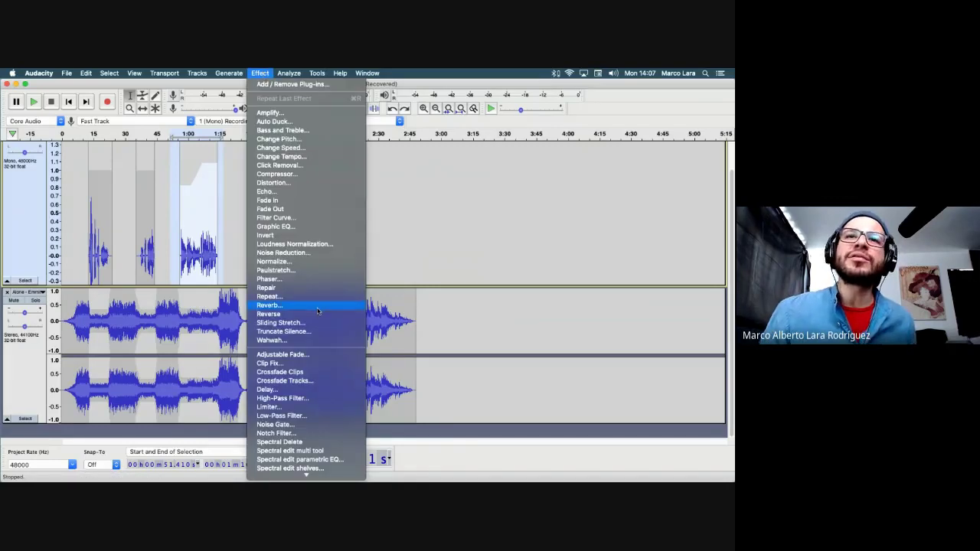
scroll(318, 311, "down", 3)
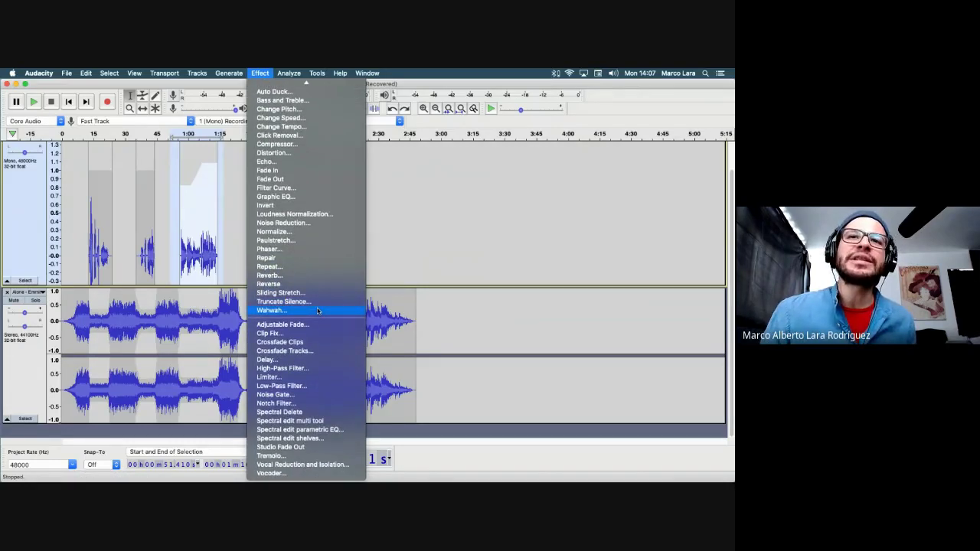
scroll(319, 305, "up", 2)
scroll(319, 291, "down", 2)
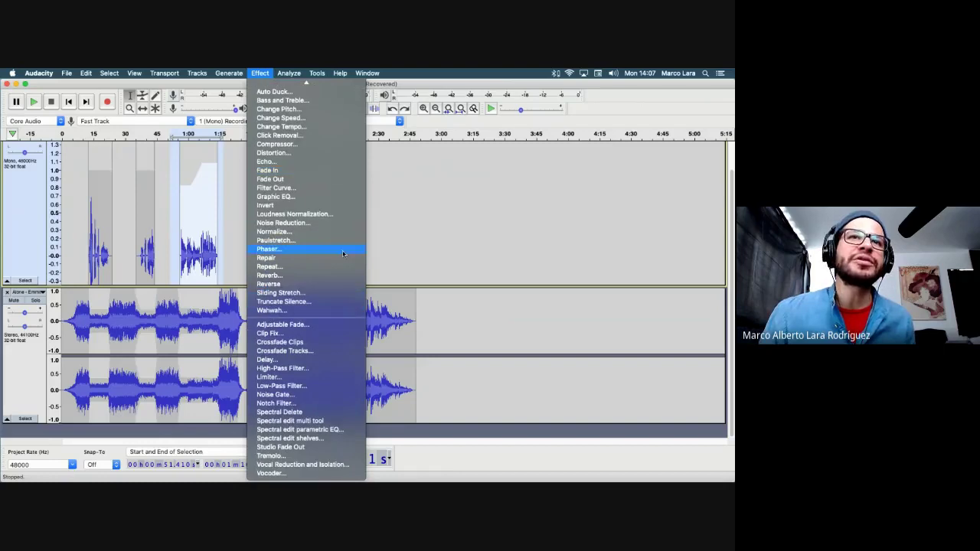
left_click(366, 236)
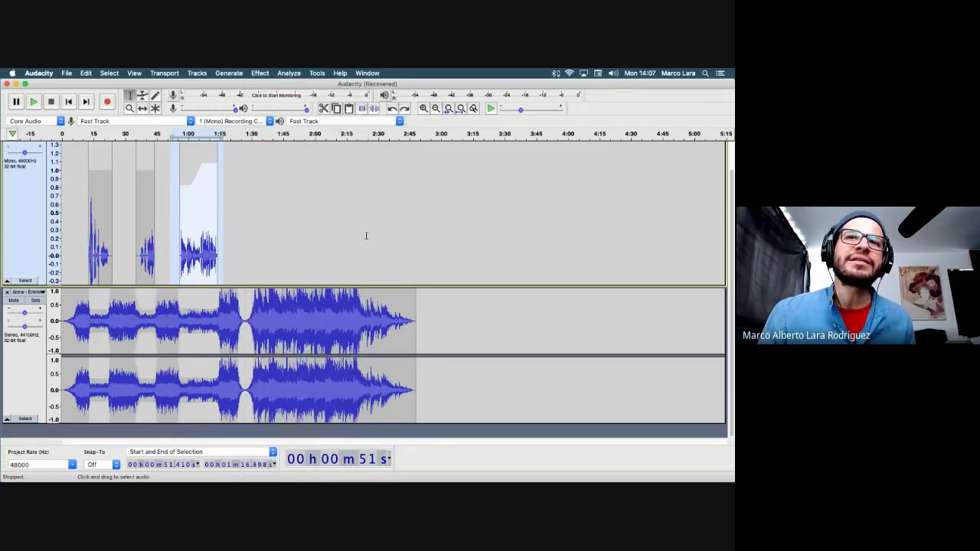
Step: Select the third voice clip from about 0:54 to 1:23 and view the Change Speed settings without applying them
scroll(234, 240, "up", 1)
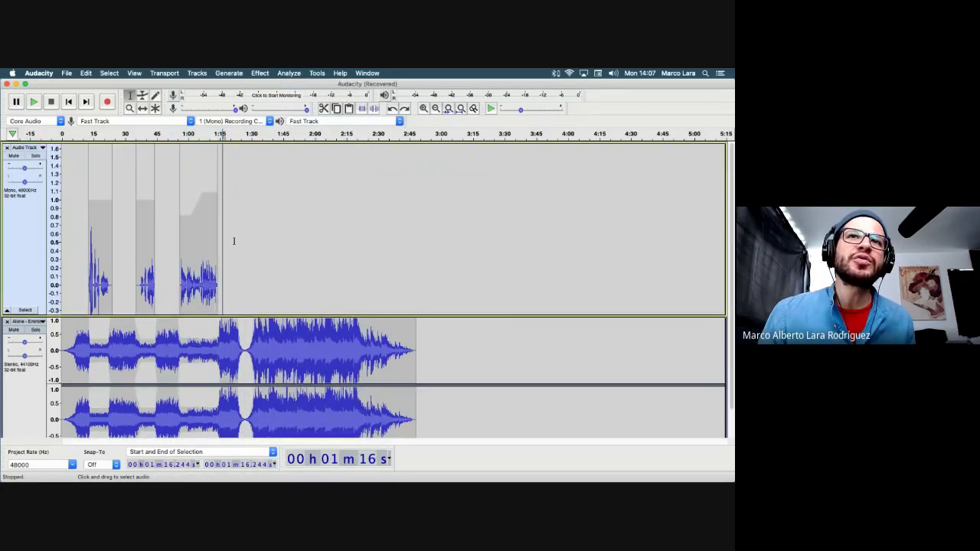
left_click(238, 241, "shift")
left_click(259, 74)
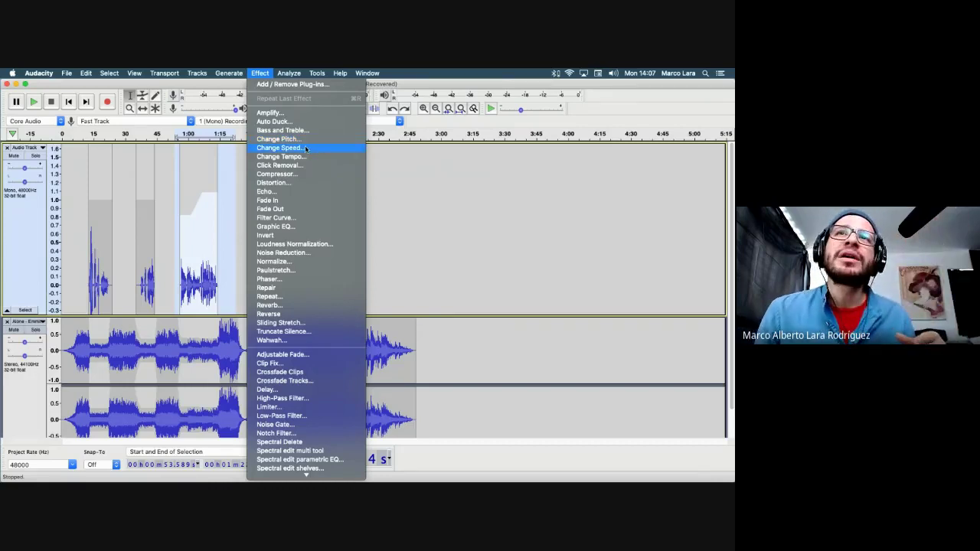
left_click(304, 146)
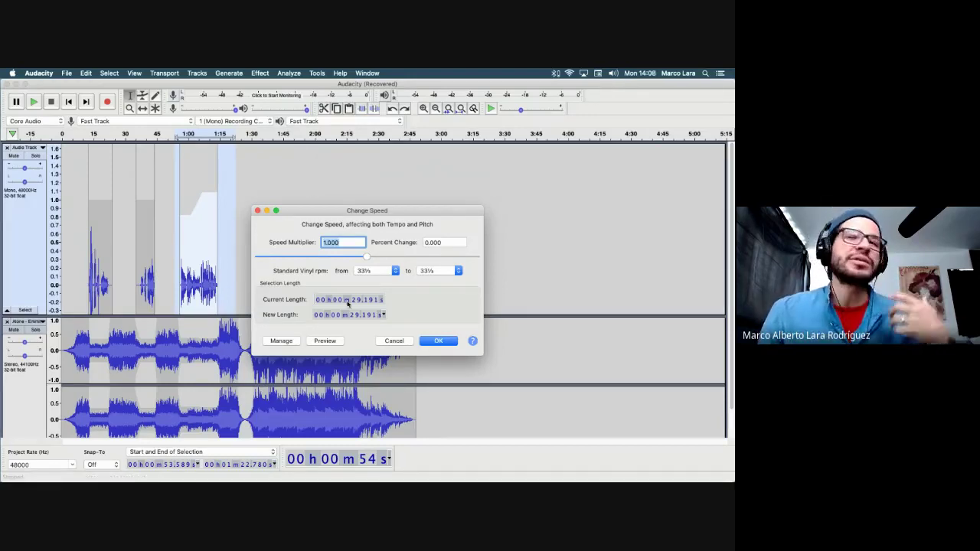
left_click(405, 342)
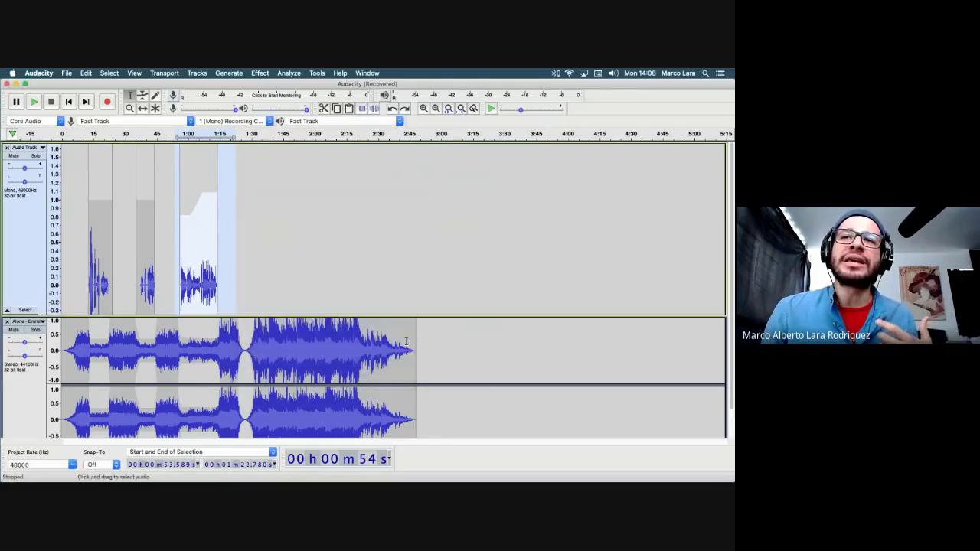
left_click(260, 73)
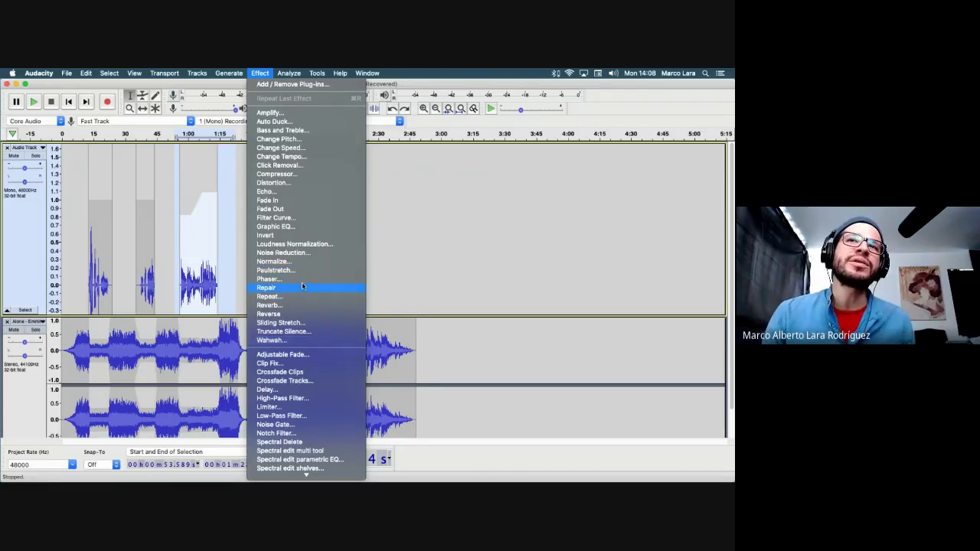
scroll(302, 284, "down", 2)
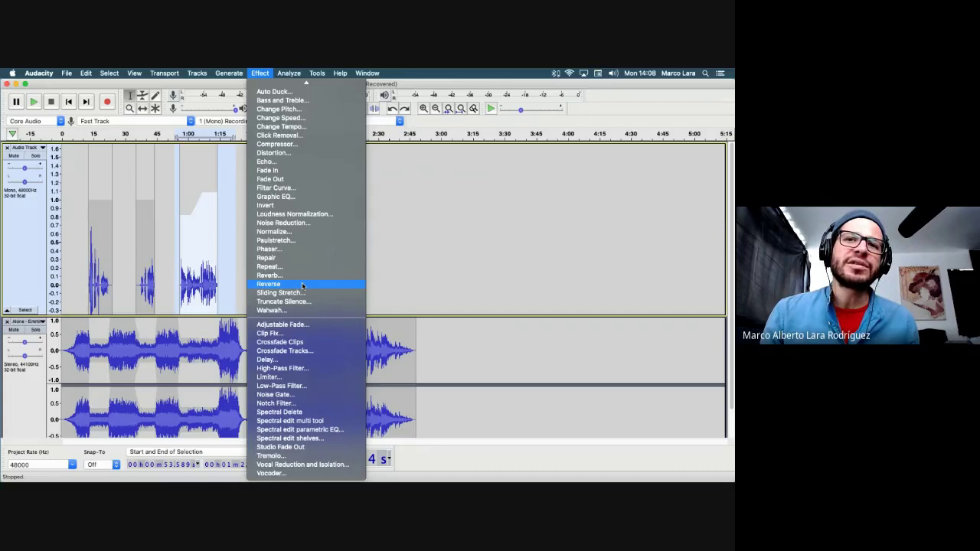
scroll(301, 284, "up", 2)
left_click(449, 202)
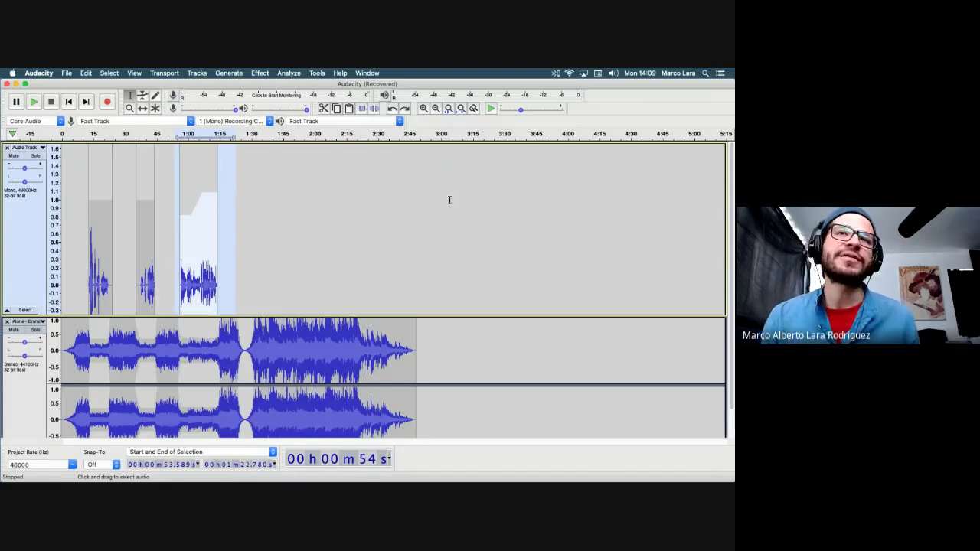
scroll(320, 213, "down", 1)
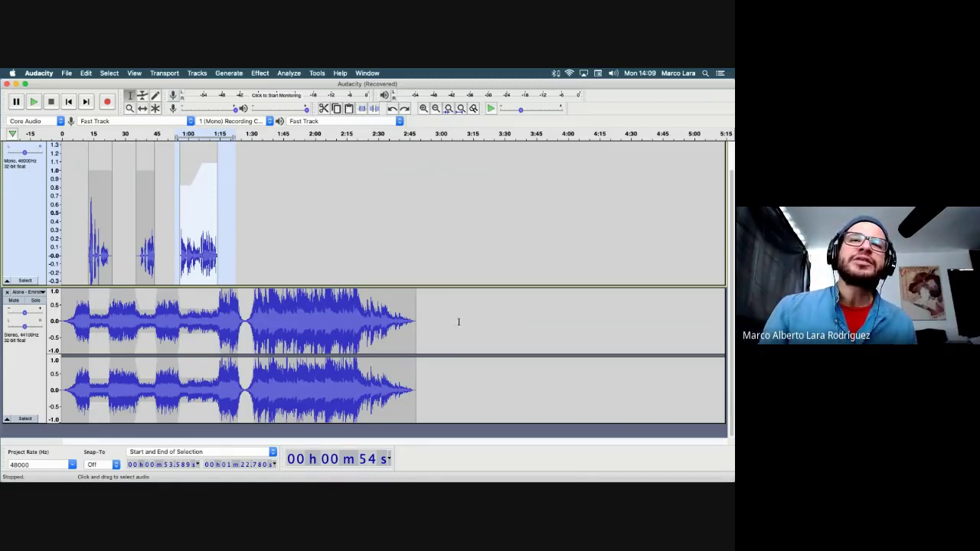
Step: Select the entire music track and normalize its peak amplitude to -6 dB
left_click(187, 302)
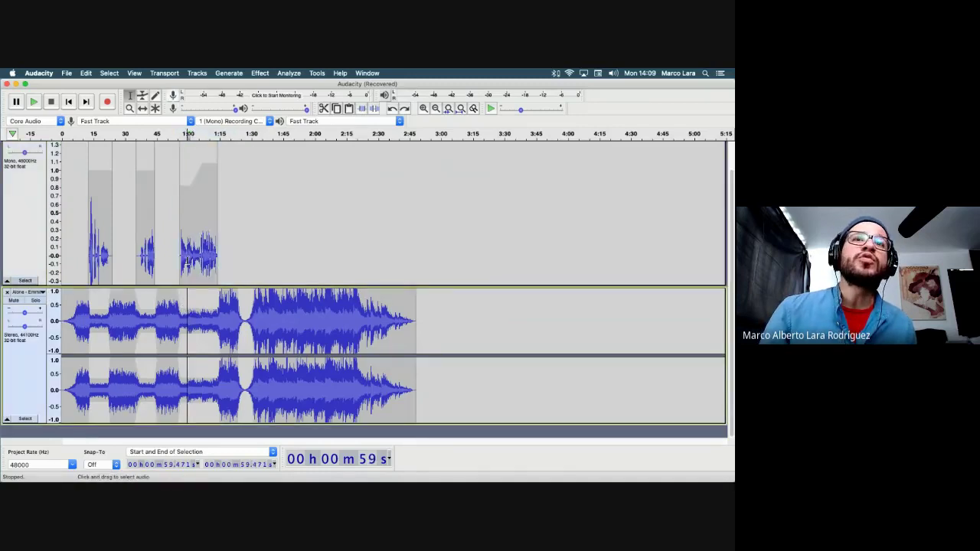
left_click(424, 109)
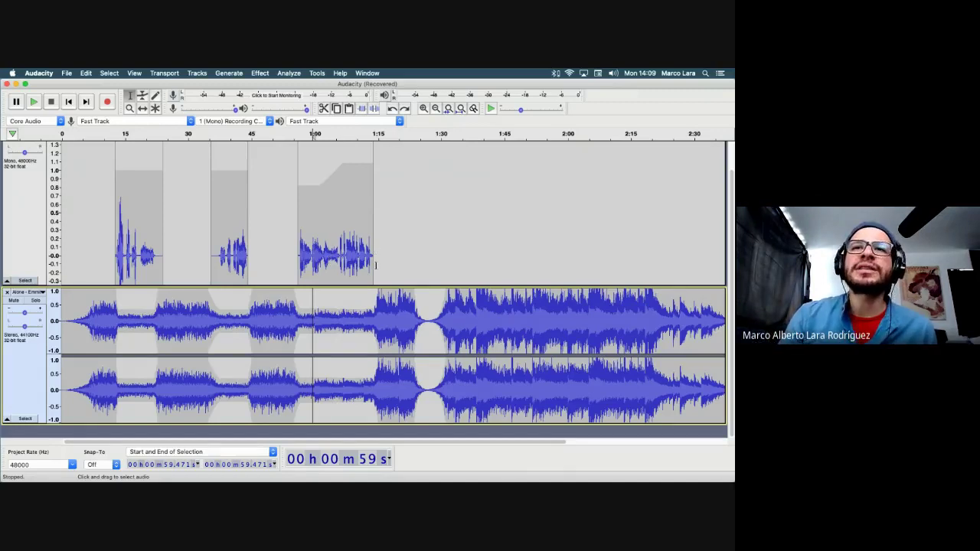
left_click(25, 369)
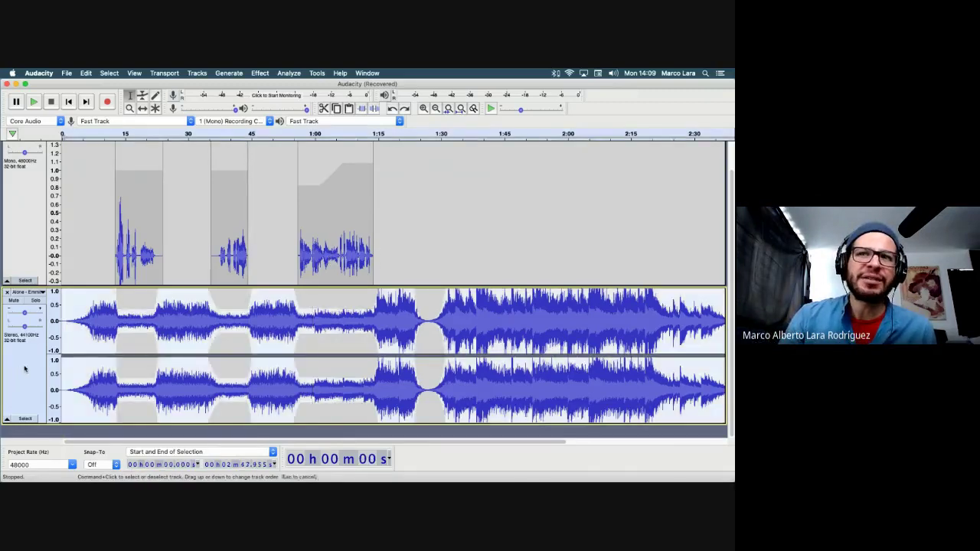
scroll(547, 344, "right", 5)
scroll(547, 345, "left", 5)
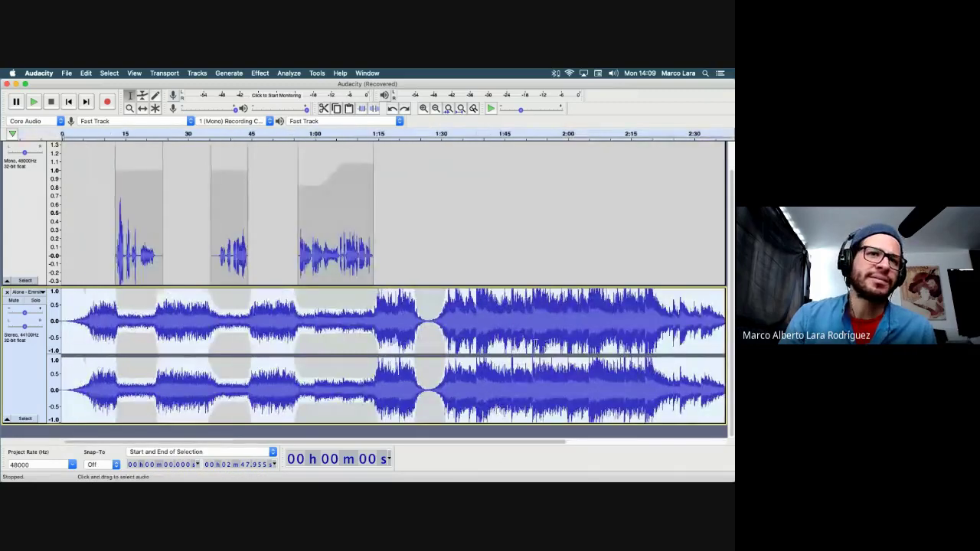
scroll(370, 296, "right", 2)
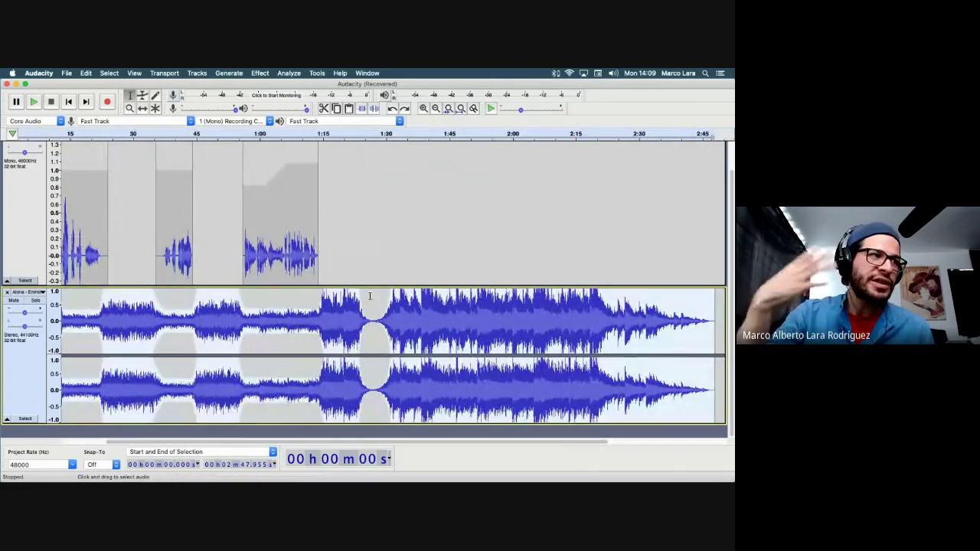
scroll(364, 304, "left", 2)
scroll(363, 306, "right", 1)
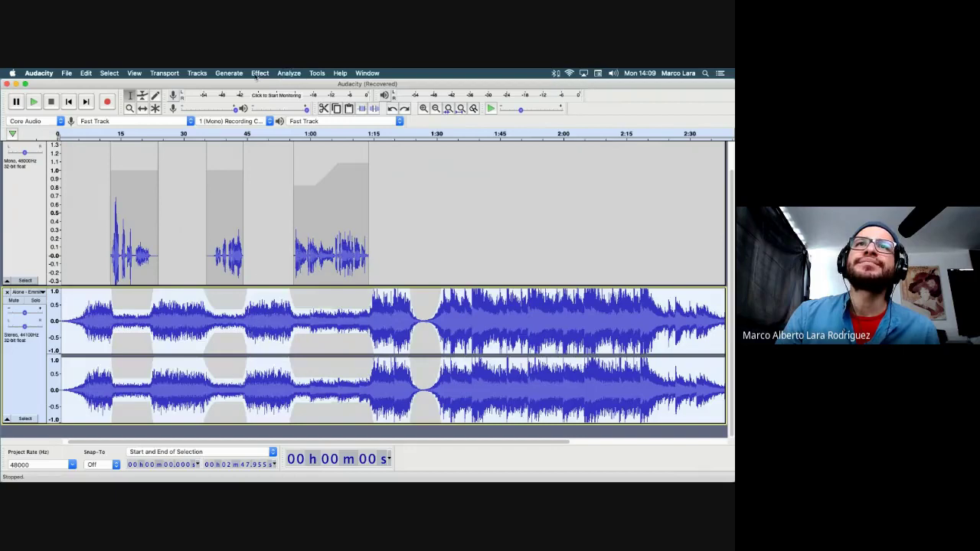
left_click(262, 73)
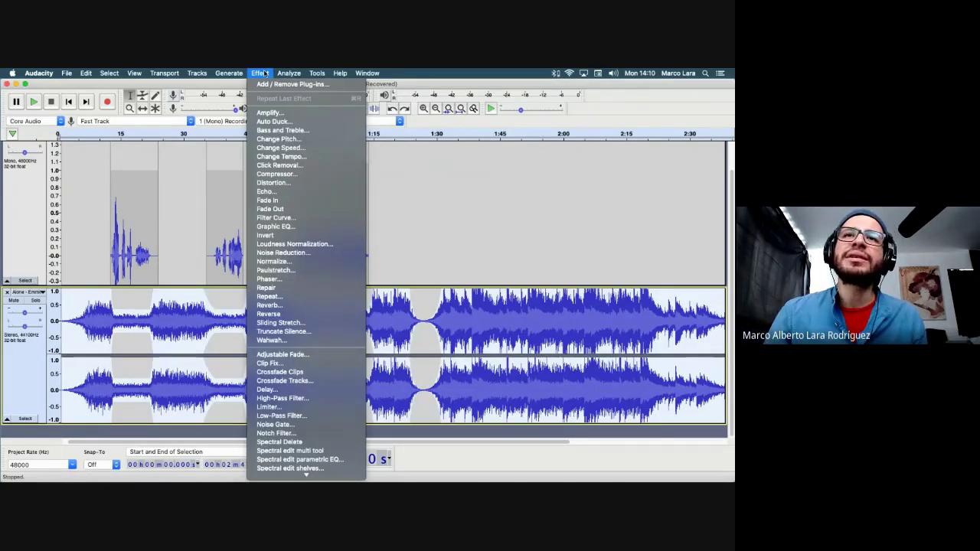
left_click(280, 262)
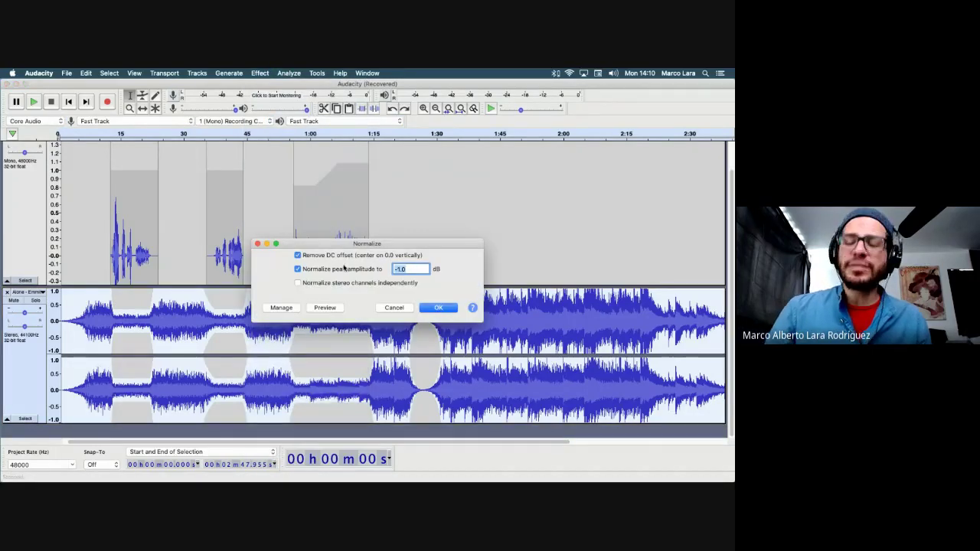
type("-6")
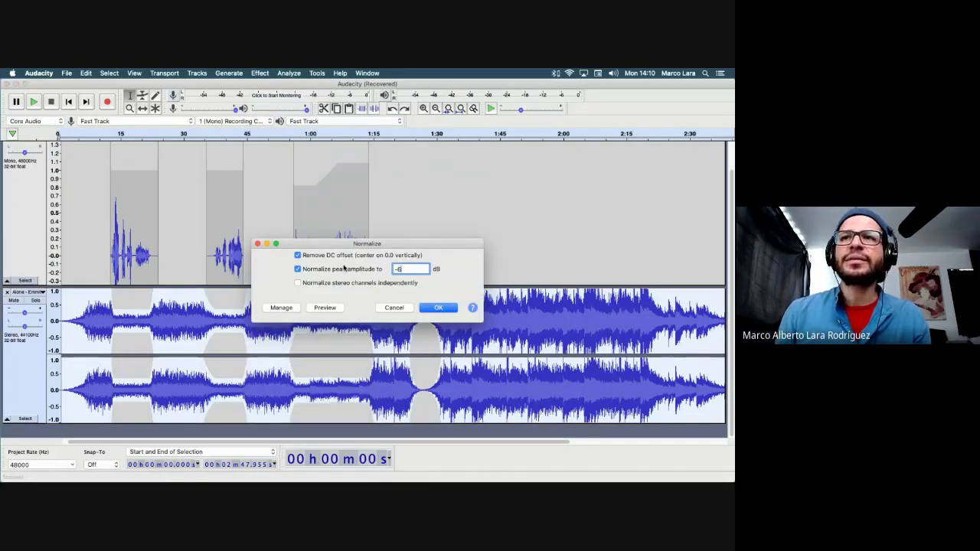
left_click(439, 308)
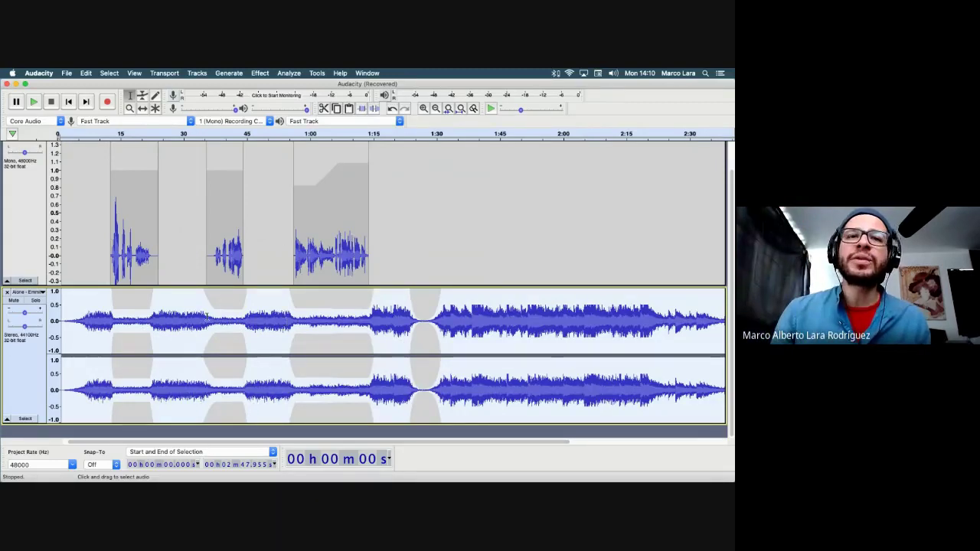
mouse_move(65, 320)
left_mouse_down()
mouse_move(82, 322)
mouse_move(69, 322)
left_mouse_up()
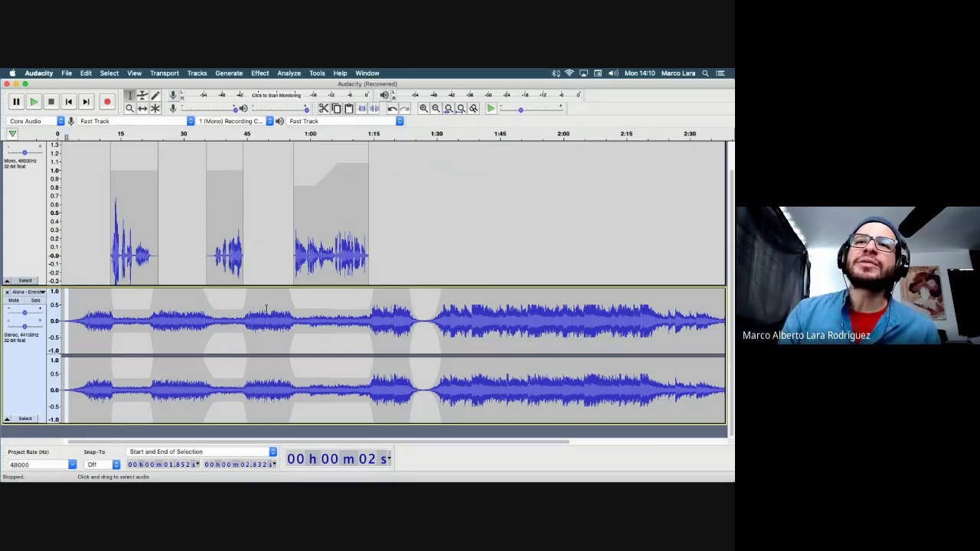
scroll(267, 306, "right", 2)
scroll(266, 308, "left", 1)
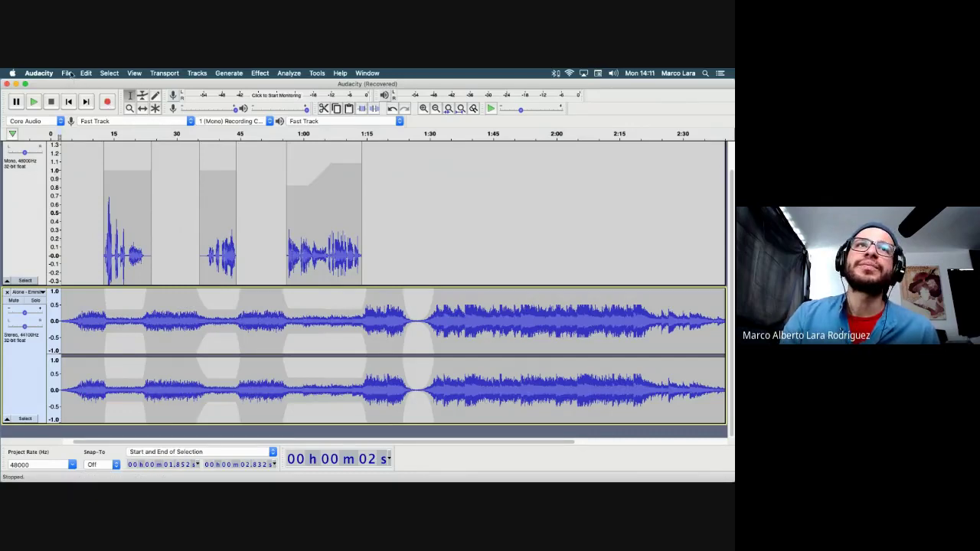
left_click(67, 73)
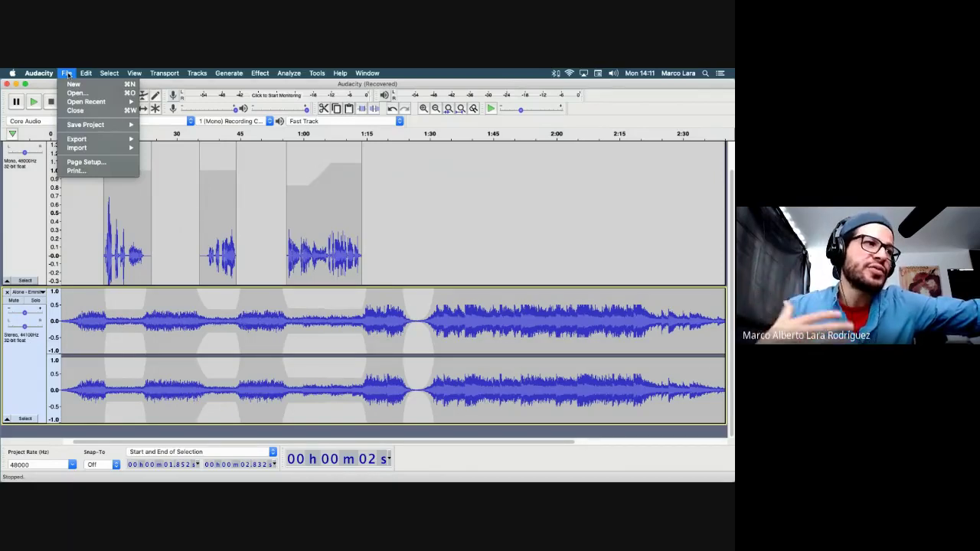
left_click(85, 73)
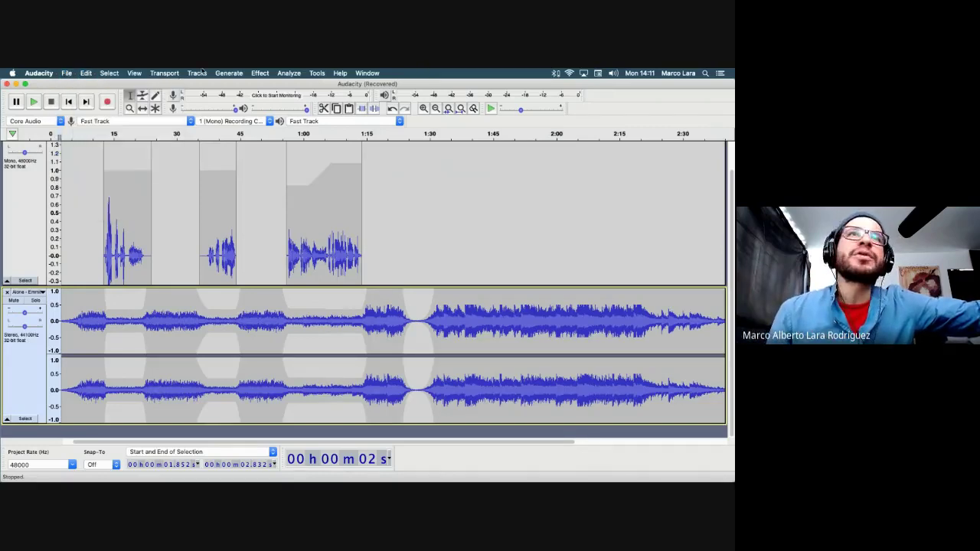
Step: Save the project to the Desktop as proyecto_prueba in the AUP3 project format
left_click(67, 74)
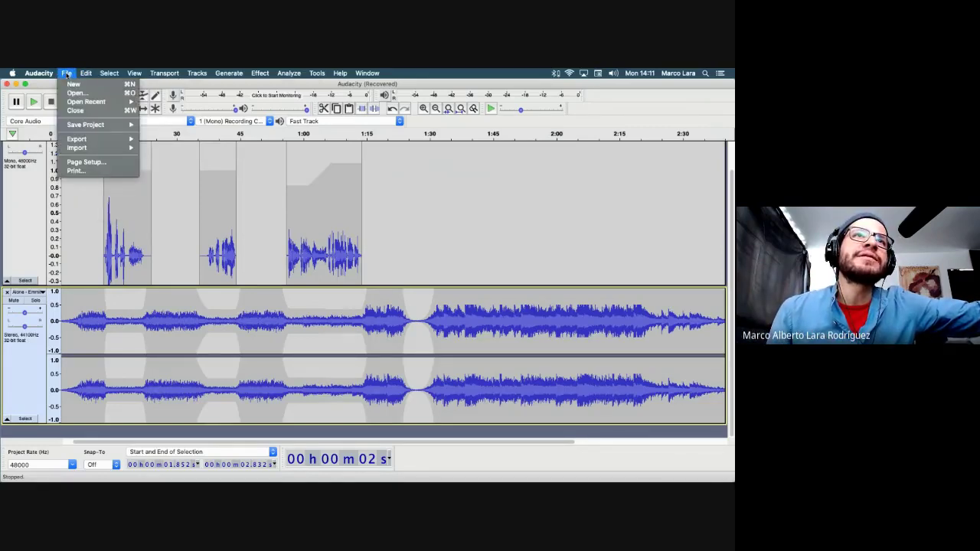
mouse_move(95, 128)
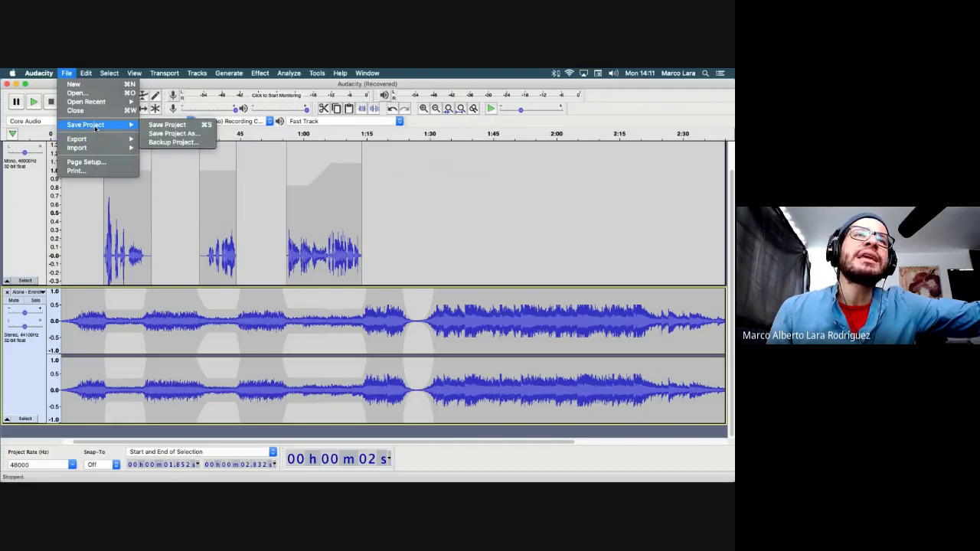
left_click(164, 125)
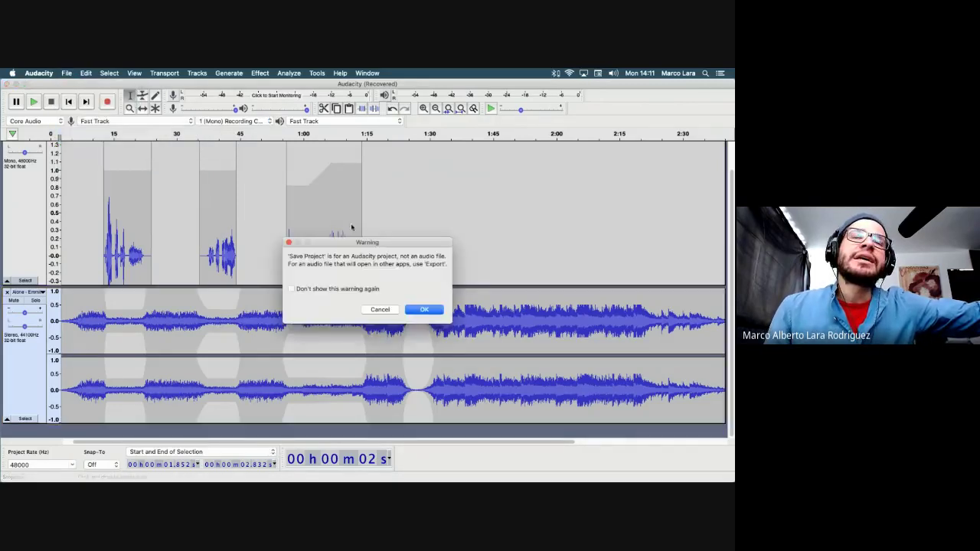
left_click(426, 309)
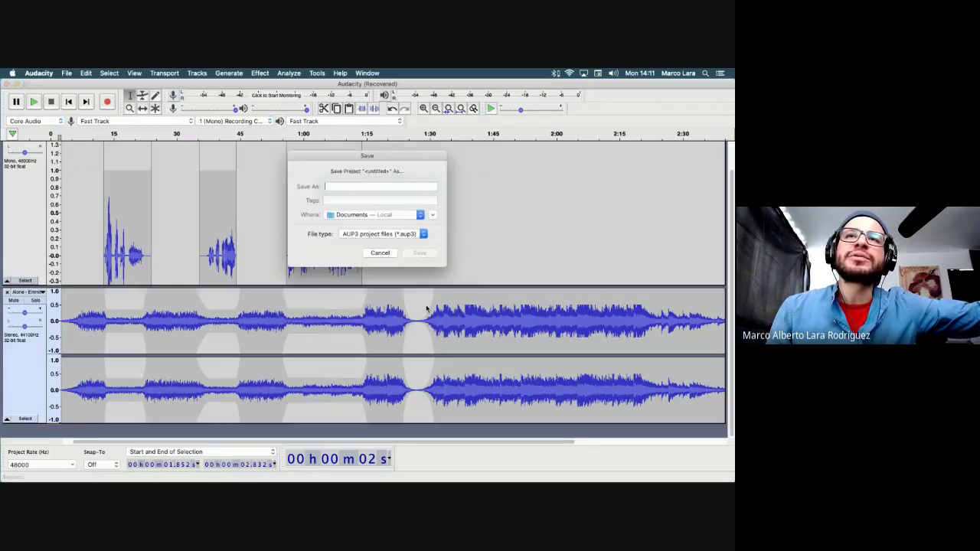
left_click(432, 215)
left_click(209, 294)
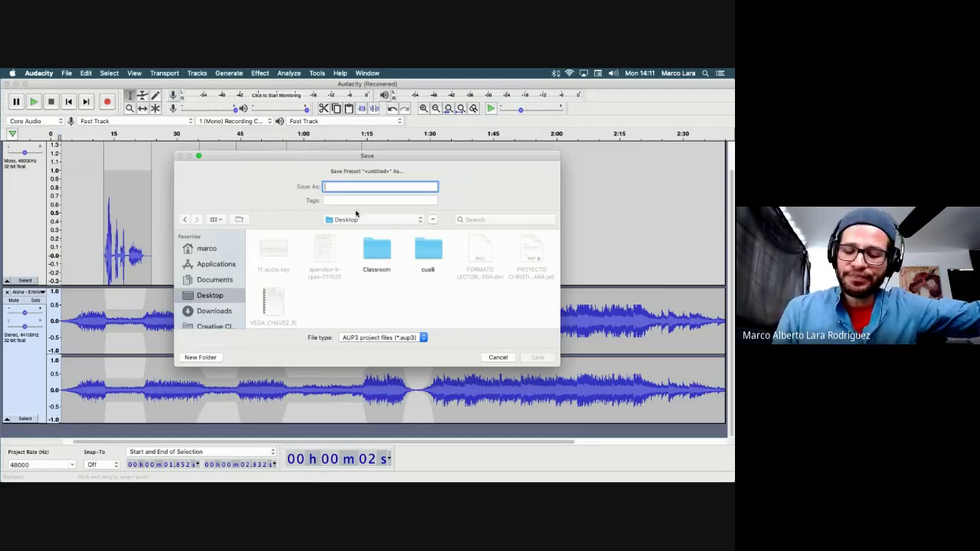
type("proyecto")
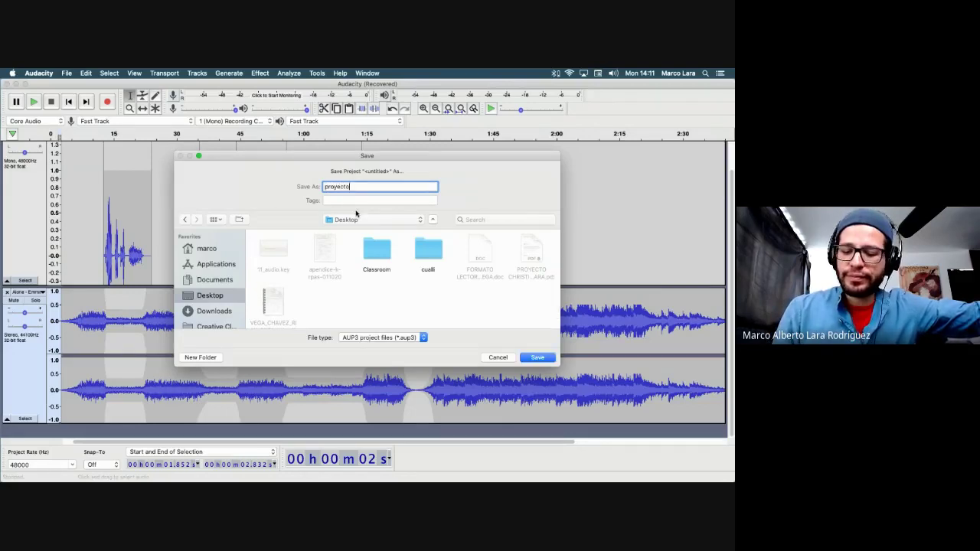
type("_pru")
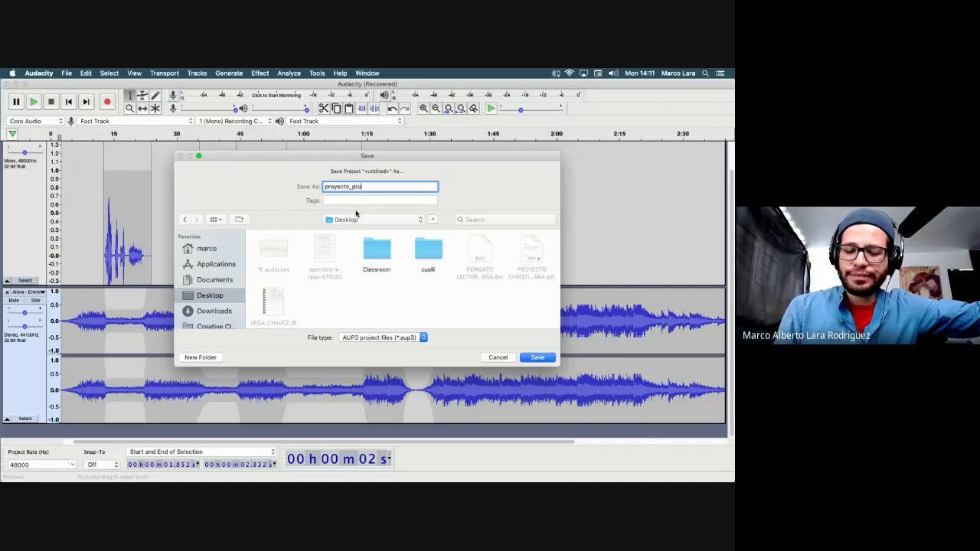
type("eba")
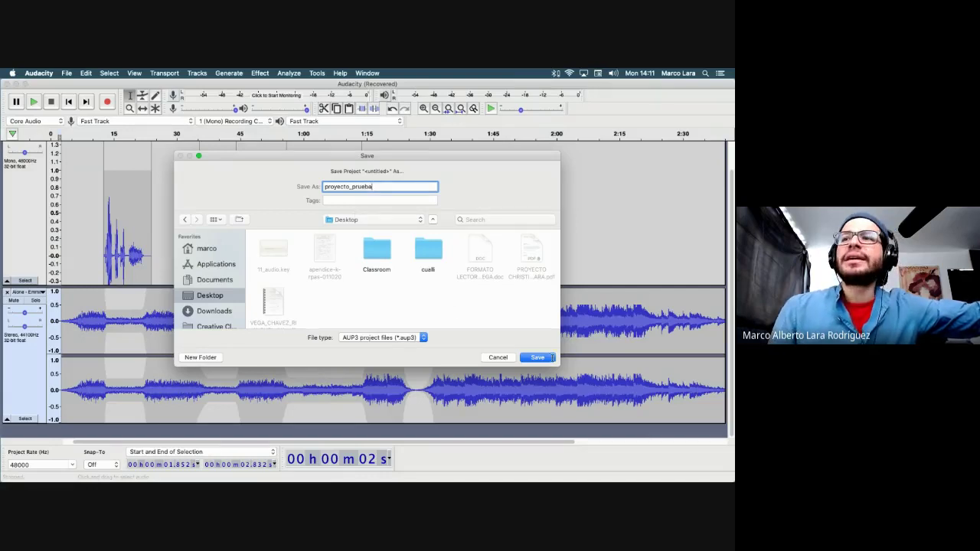
left_click(550, 357)
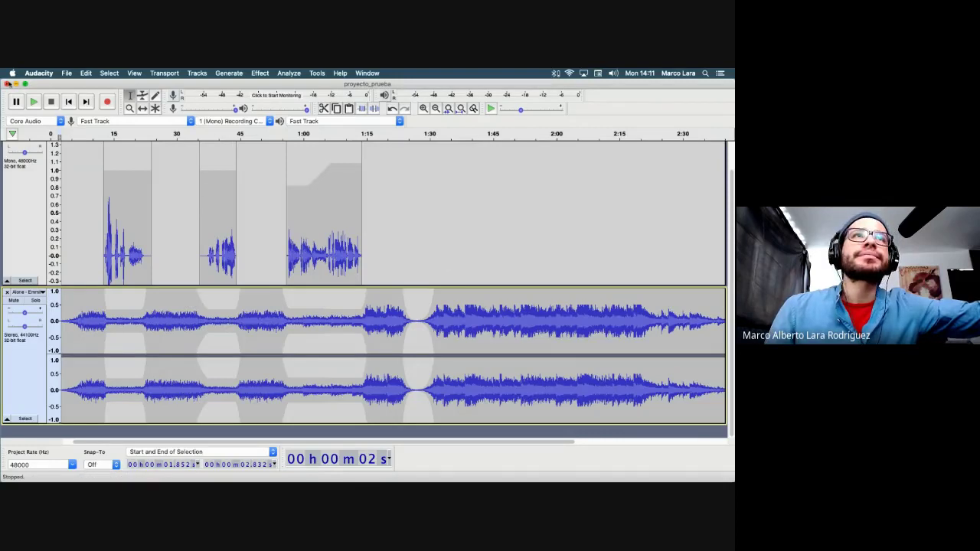
Step: Preview the saved proyecto_prueba.aup3 file on the desktop in Finder and return to the Audacity project
left_click(14, 83)
left_click(638, 291)
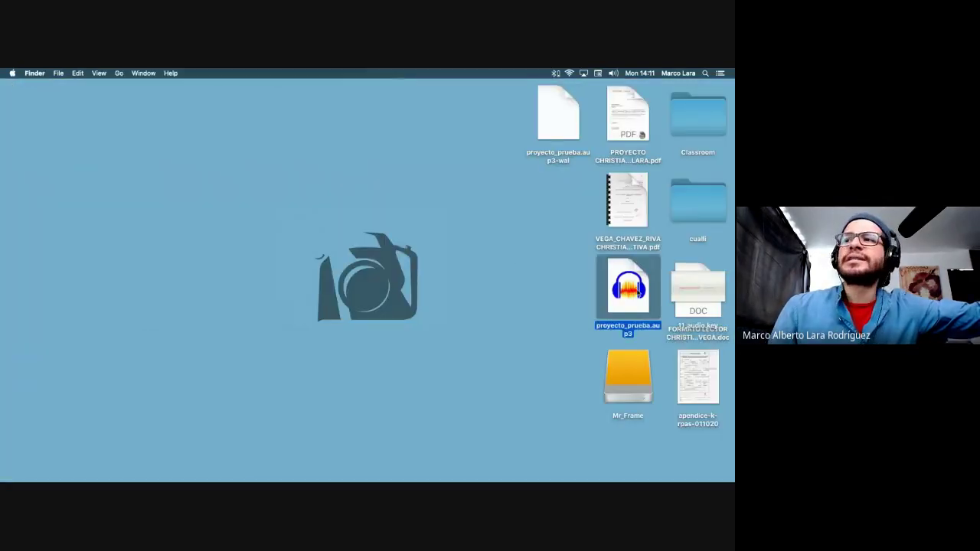
key("space")
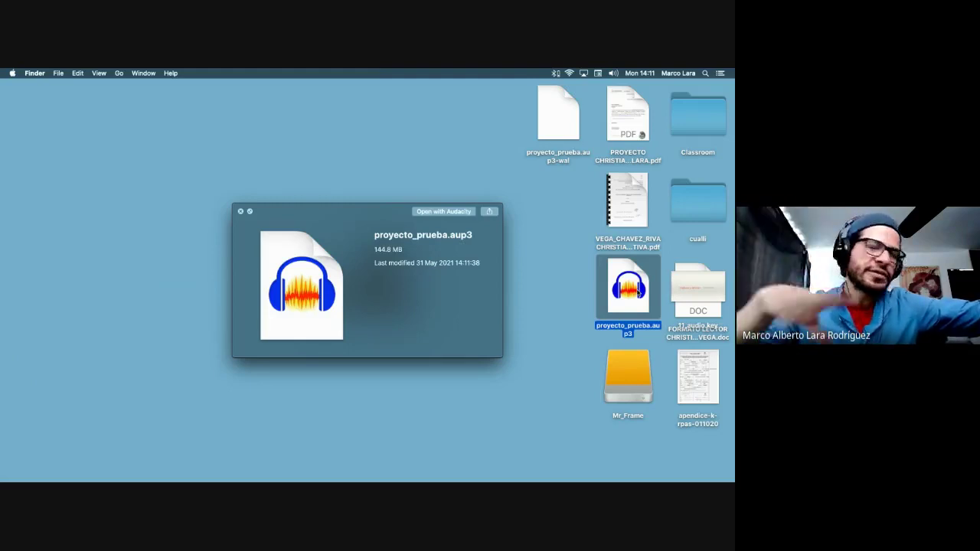
left_click(240, 212)
key("ctrl+Up")
key("Escape")
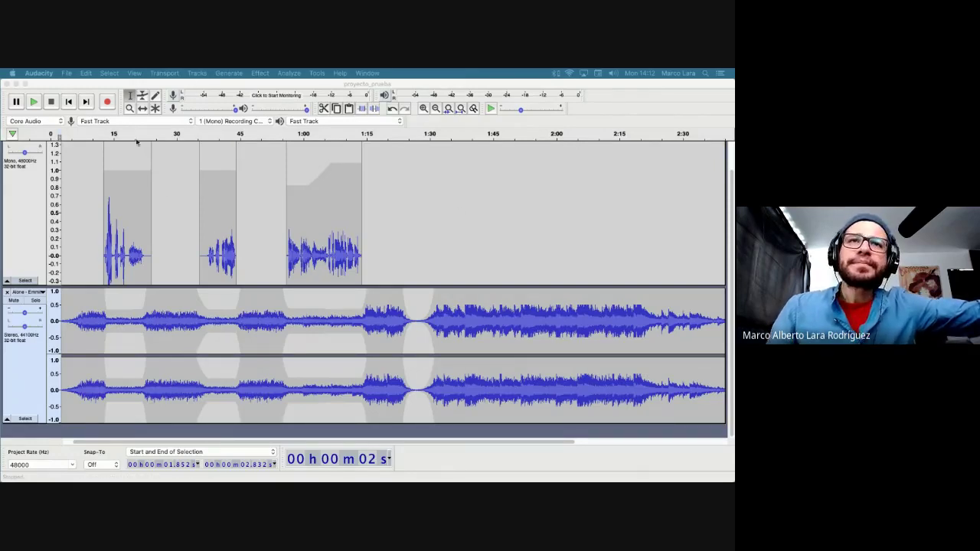
left_click(90, 167)
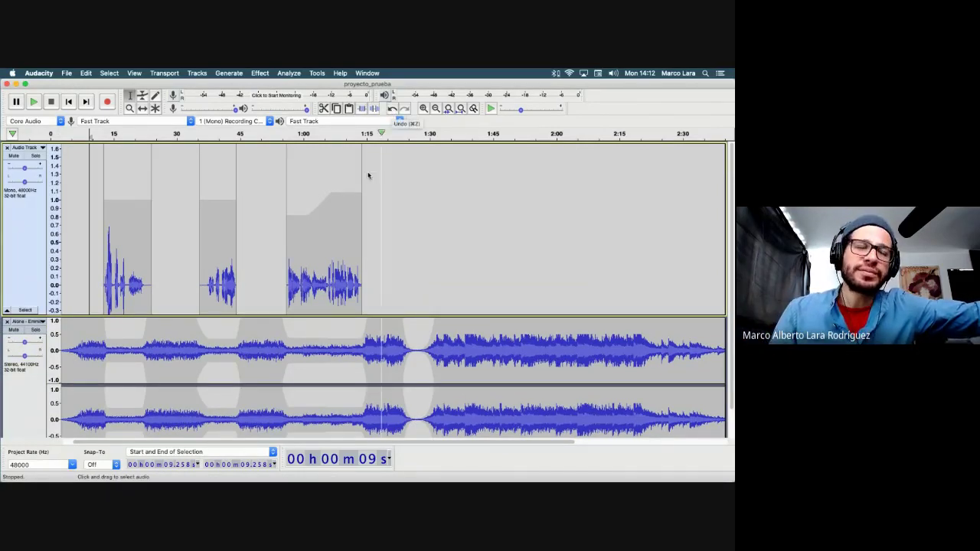
Step: Start a WAV export of the mix as proyecto_prueba.wav with the Desktop as destination
scroll(374, 199, "down", 2)
scroll(374, 199, "up", 2)
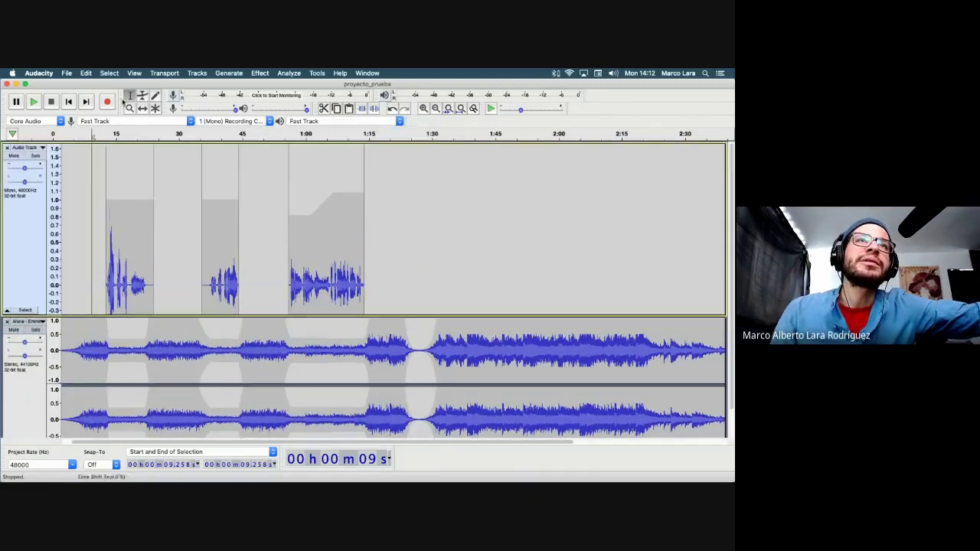
left_click(66, 73)
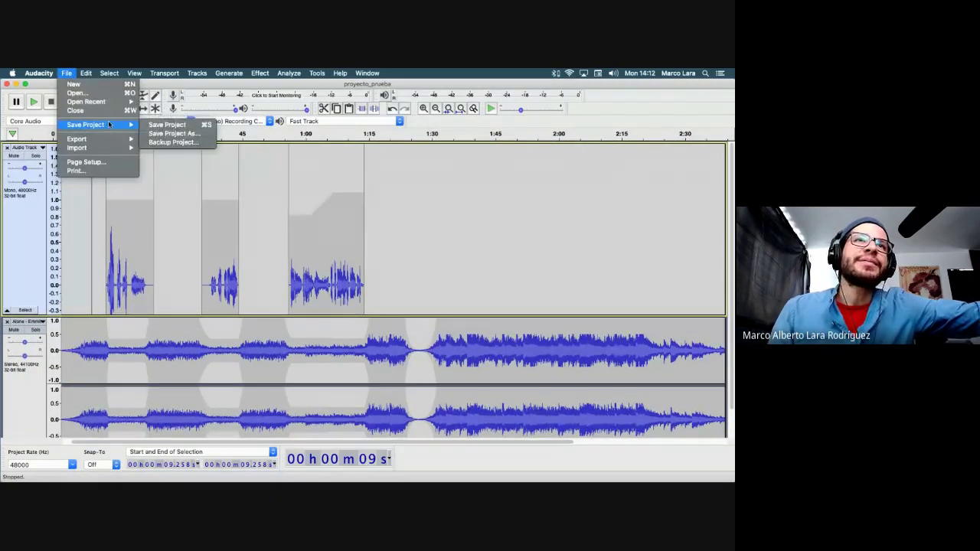
mouse_move(115, 139)
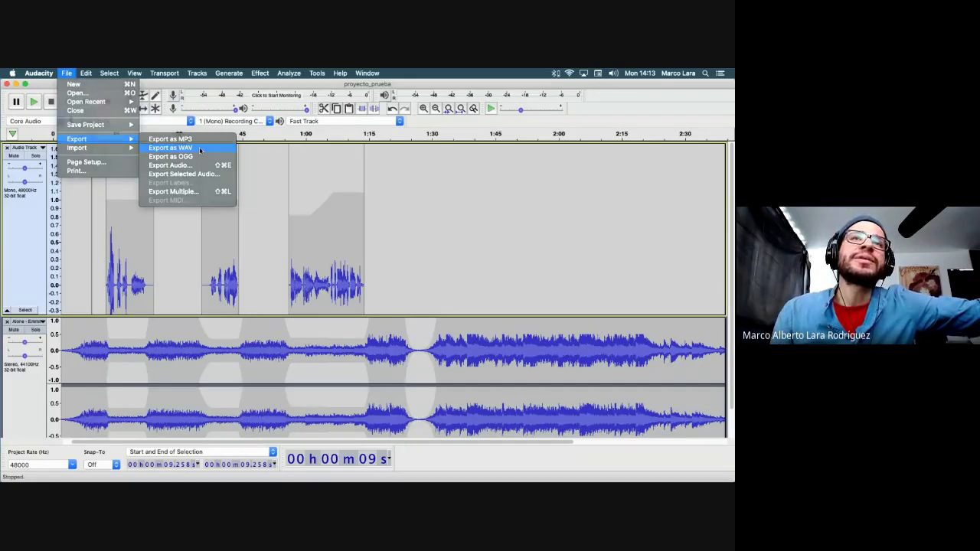
left_click(200, 147)
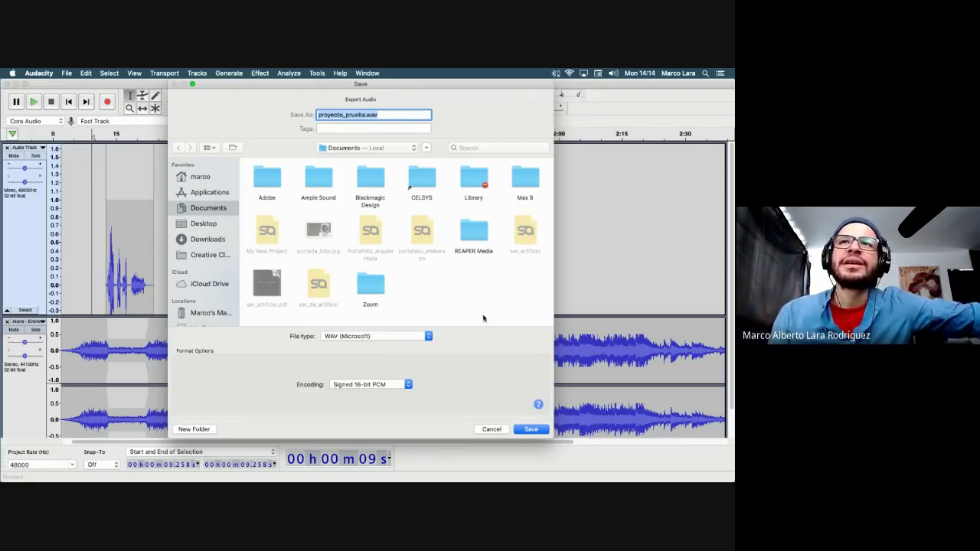
scroll(417, 259, "down", 1)
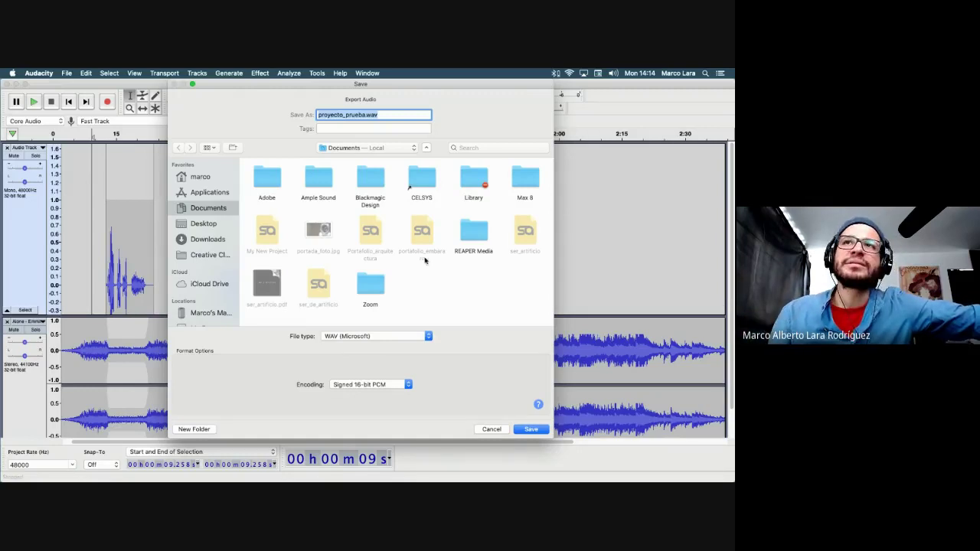
left_click(207, 224)
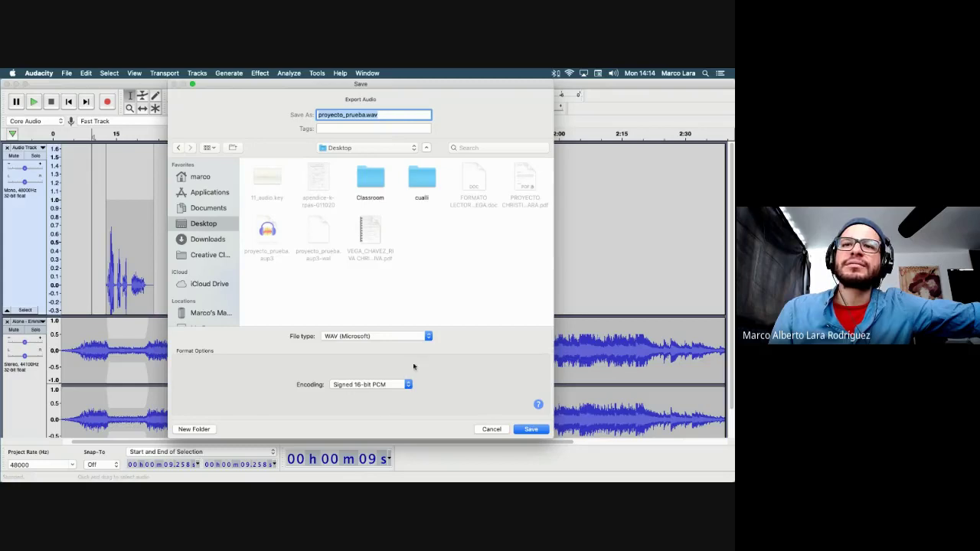
Step: Keep the file type WAV (Microsoft) with Signed 16-bit PCM encoding and save the export
left_click(428, 337)
left_click(344, 337)
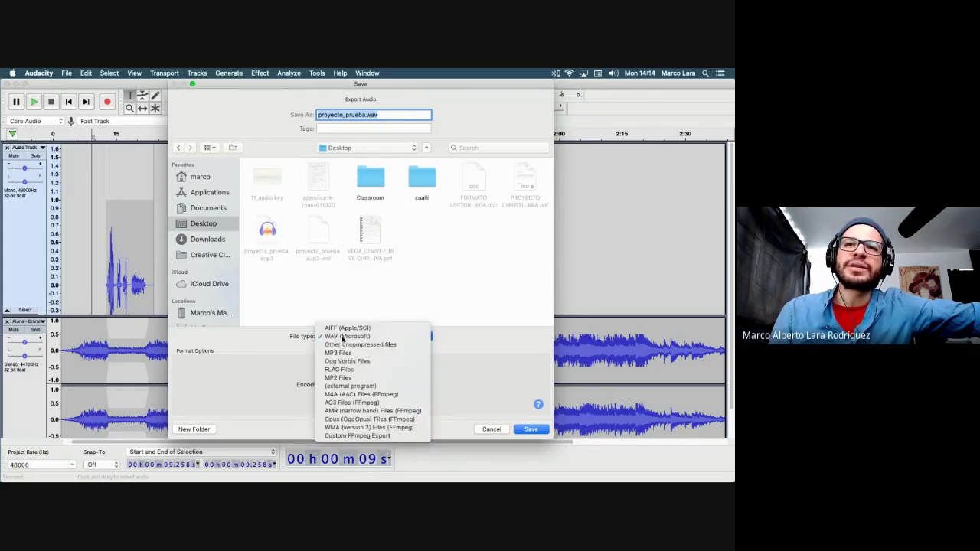
left_click(407, 384)
scroll(388, 444, "down", 3)
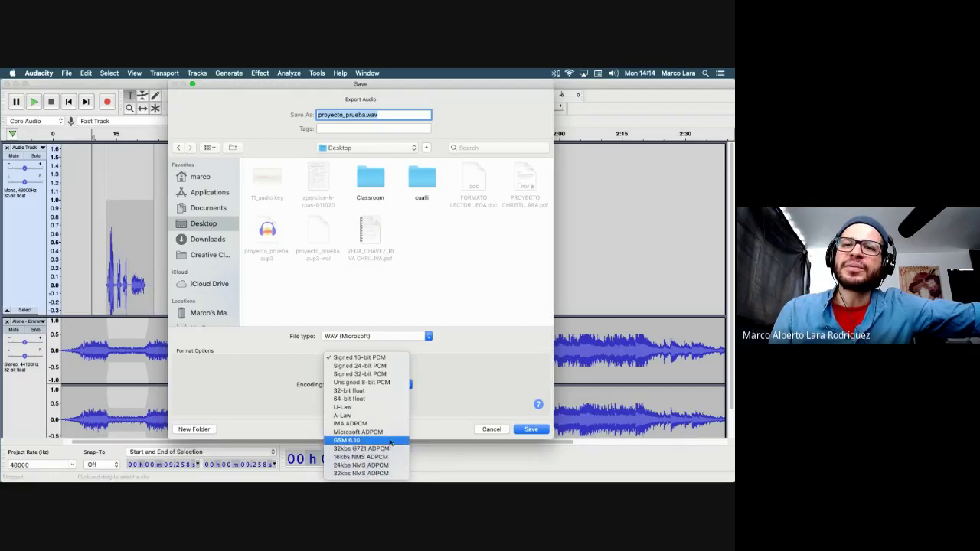
left_click(383, 358)
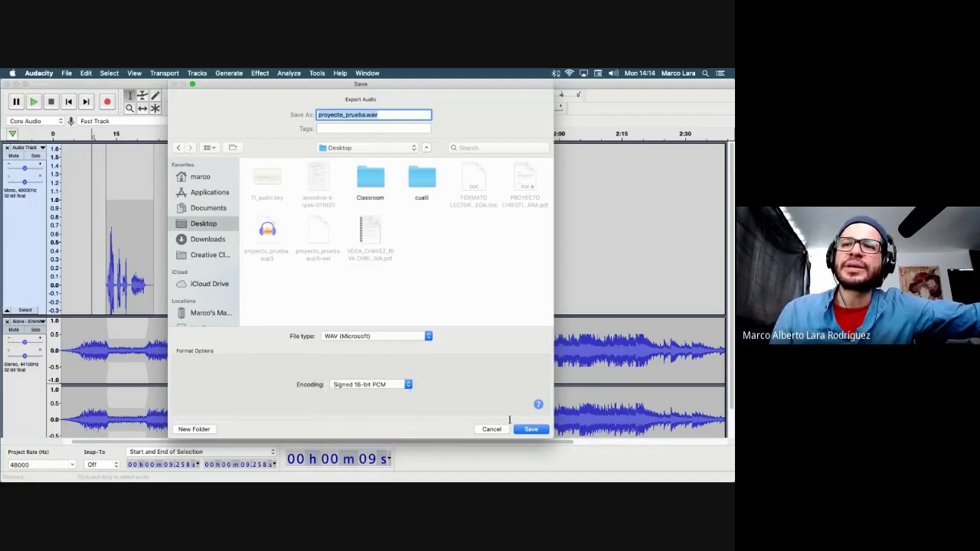
left_click(535, 429)
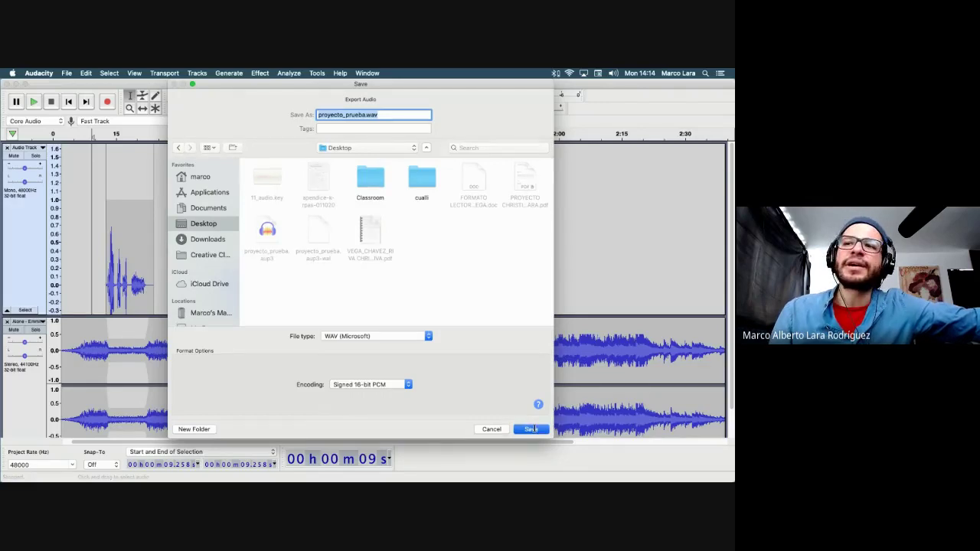
Step: Look through the metadata tag fields, leave artist, title and the other empty tags blank, and complete the WAV export
left_click(434, 301)
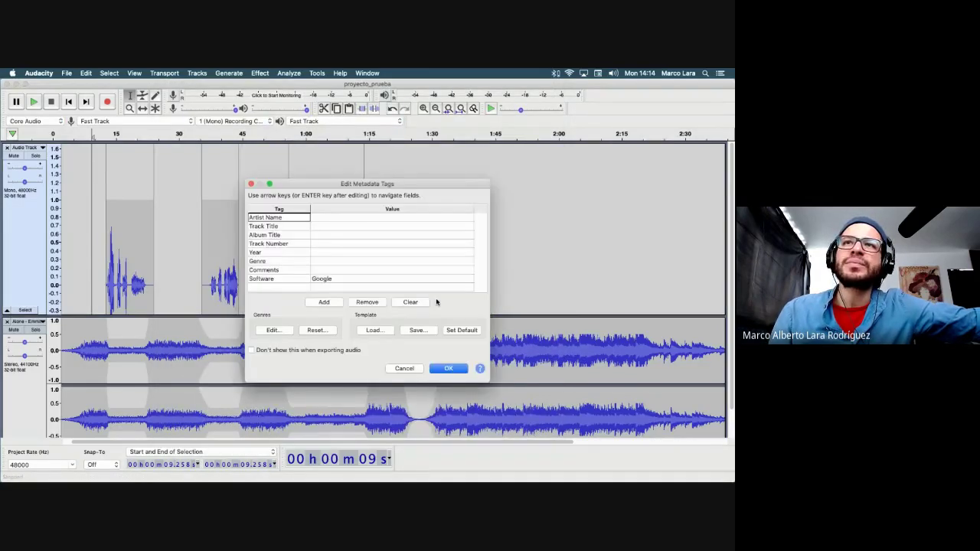
left_click(346, 219)
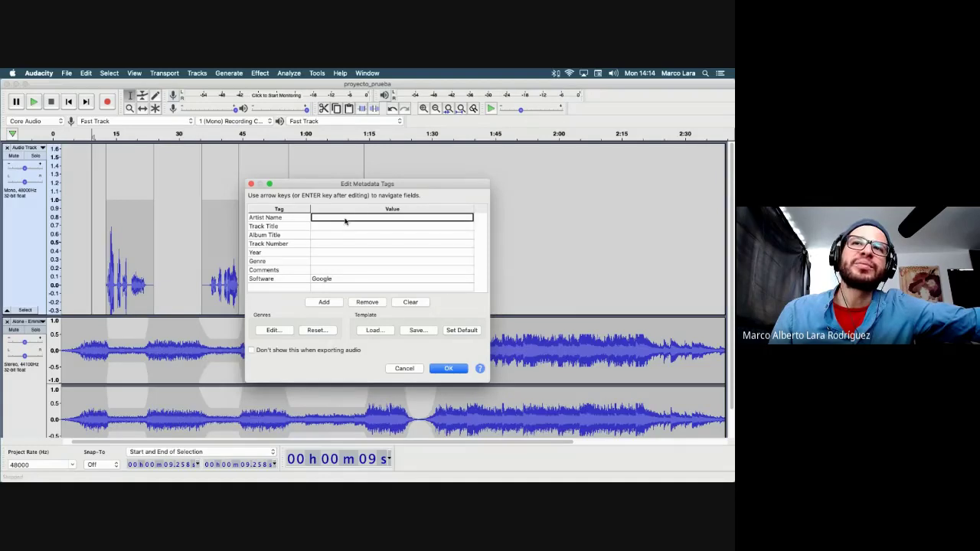
left_click(342, 226)
left_click(337, 235)
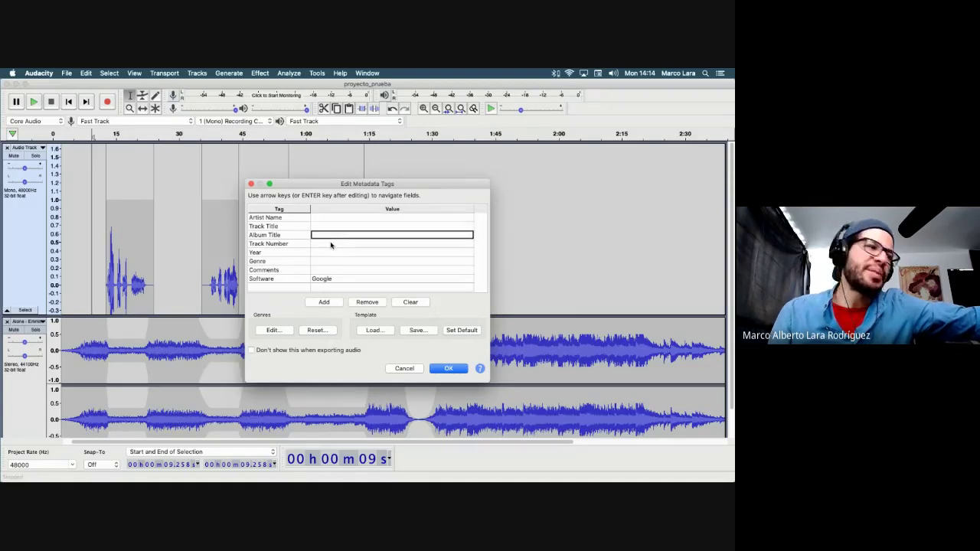
left_click(329, 217)
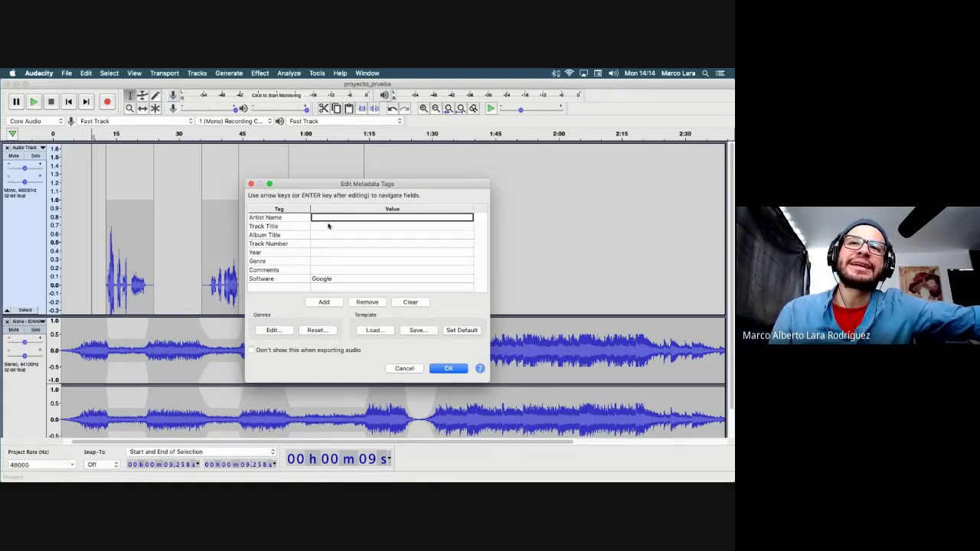
left_click(329, 227)
left_click(327, 237)
left_click(328, 245)
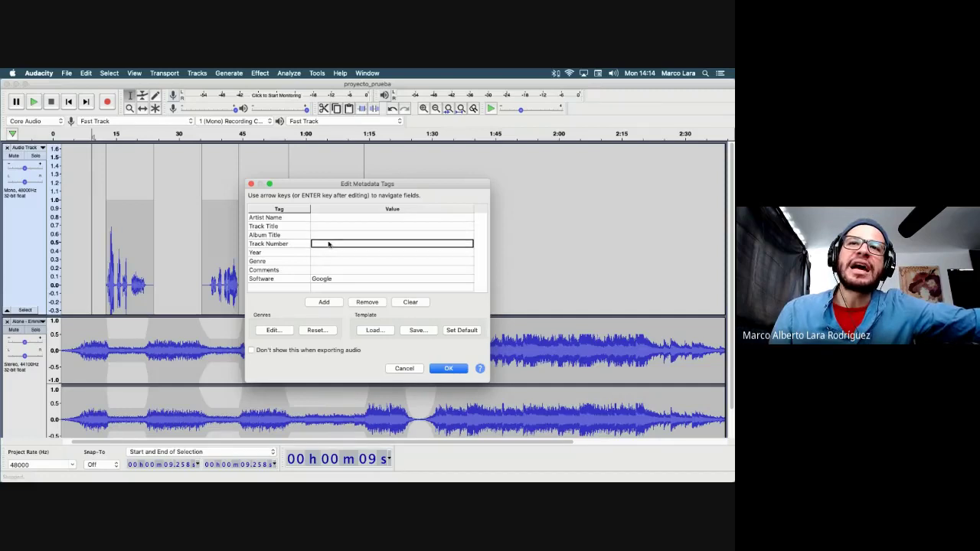
left_click(324, 269)
left_click(286, 221)
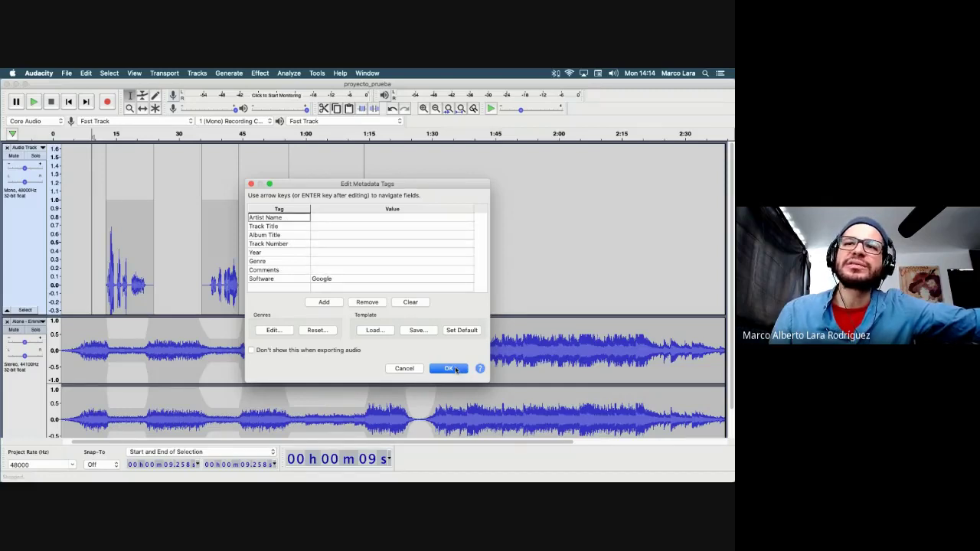
left_click(454, 368)
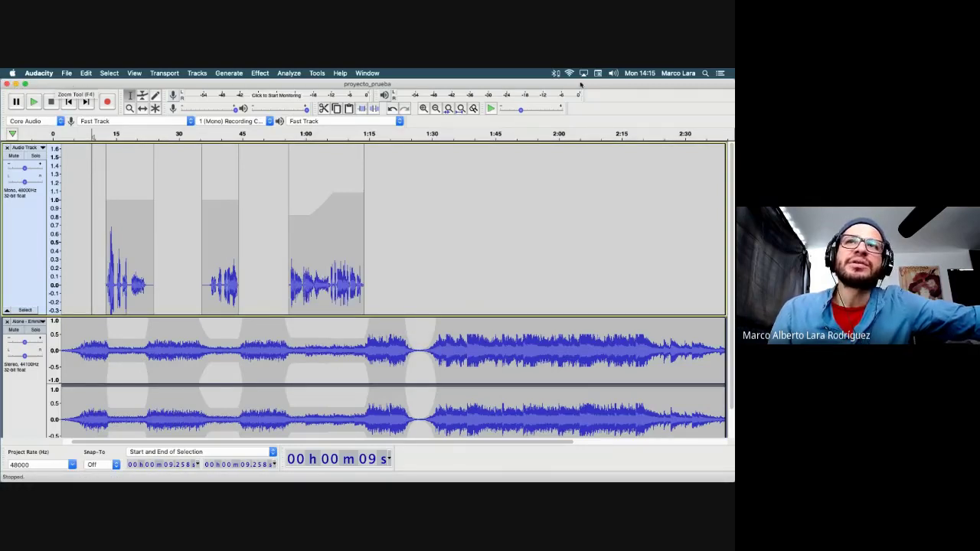
Step: Move the project window aside, briefly play proyecto_prueba.wav from the desktop, and restore the window
left_click_drag(596, 85, 240, 204)
left_click(578, 216)
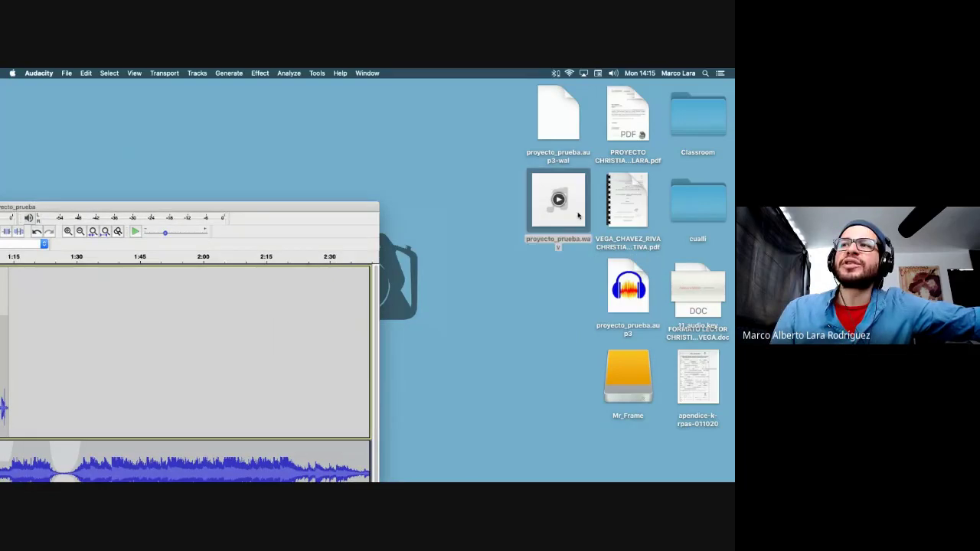
key("space")
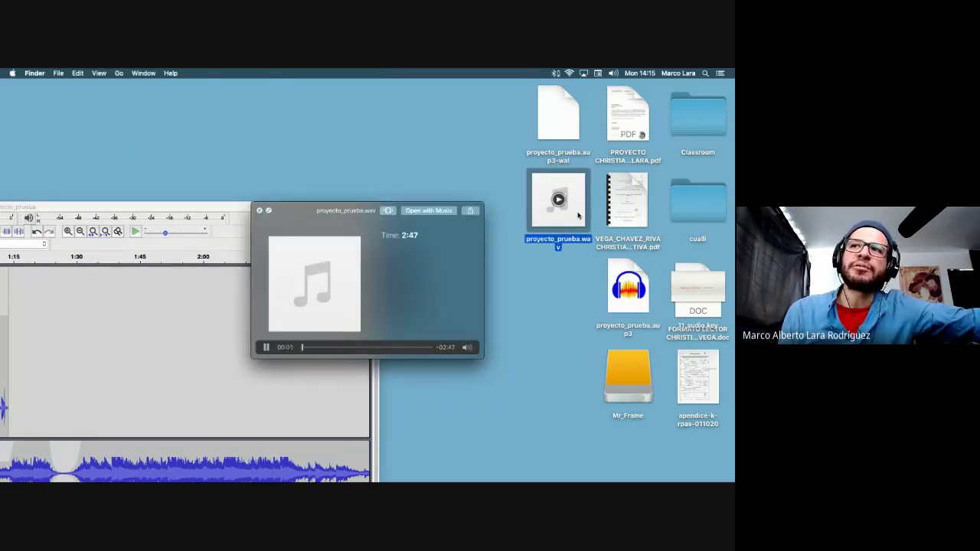
key("space")
left_click_drag(186, 208, 549, 84)
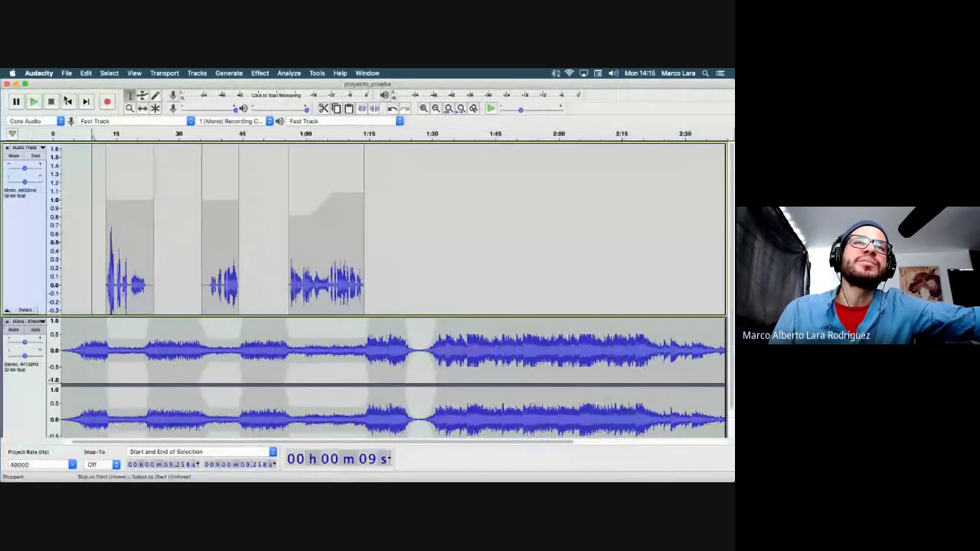
Step: Export the mix to the Desktop as proyecto_prueba.mp3 with the Insane, 320 kbps preset, leaving the metadata tags as they are
left_click(67, 72)
mouse_move(88, 142)
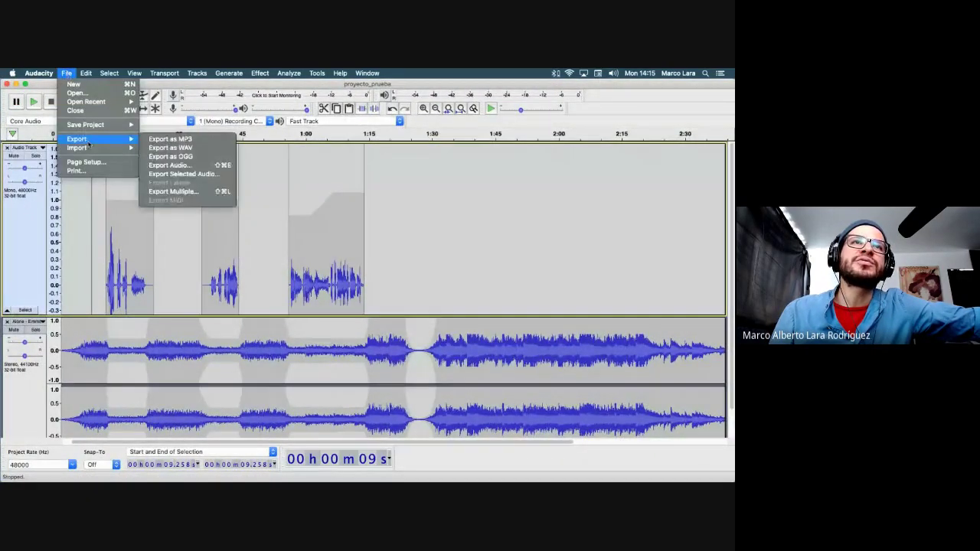
left_click(197, 141)
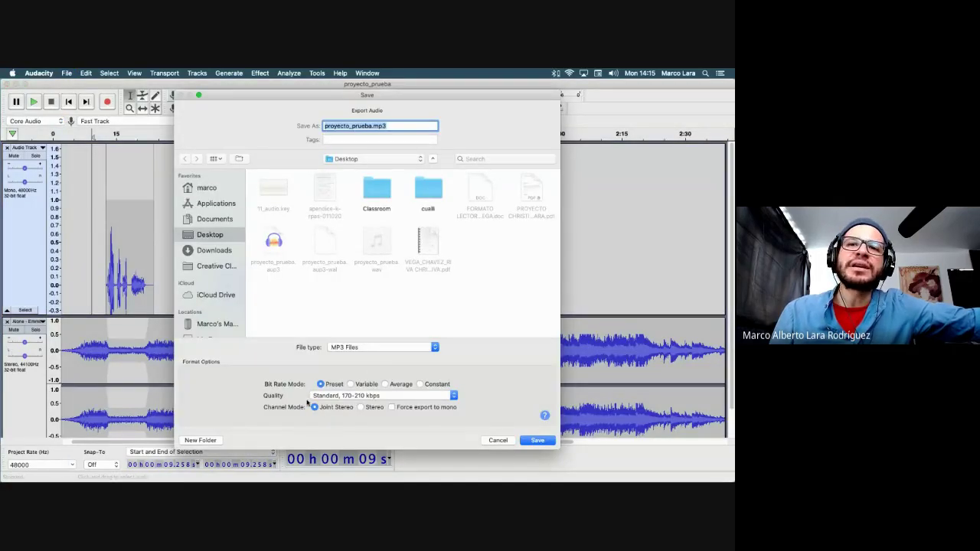
left_click(383, 396)
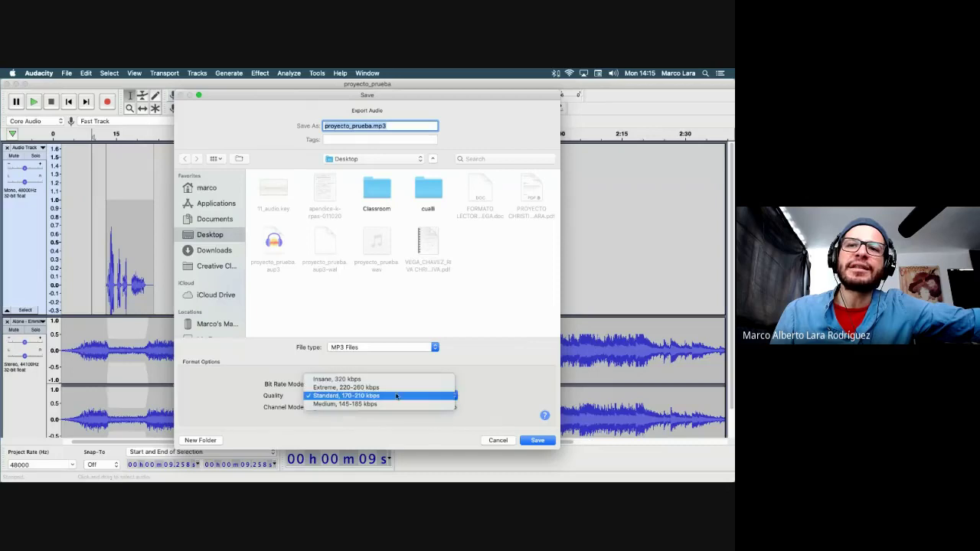
left_click(323, 380)
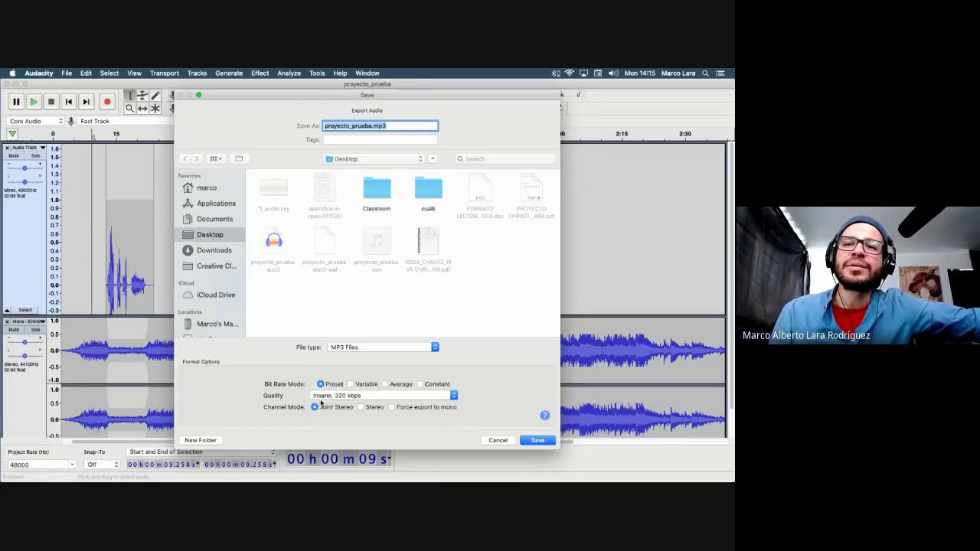
left_click(539, 441)
left_click(436, 302)
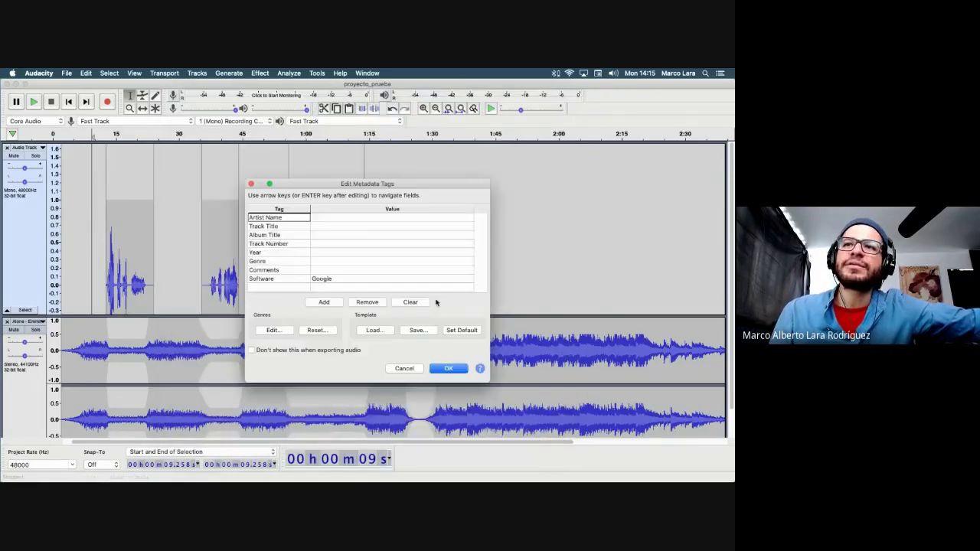
left_click(445, 368)
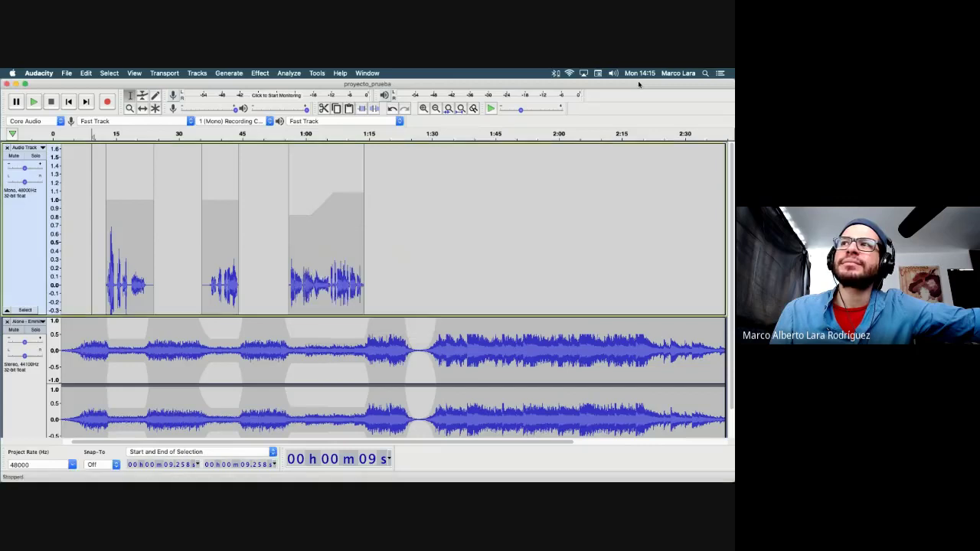
Step: Move the project window aside, compare the file information of proyecto_prueba.wav and proyecto_prueba.mp3, close both info windows, and bring the project window back
left_click_drag(638, 80, 46, 205)
right_click(547, 198)
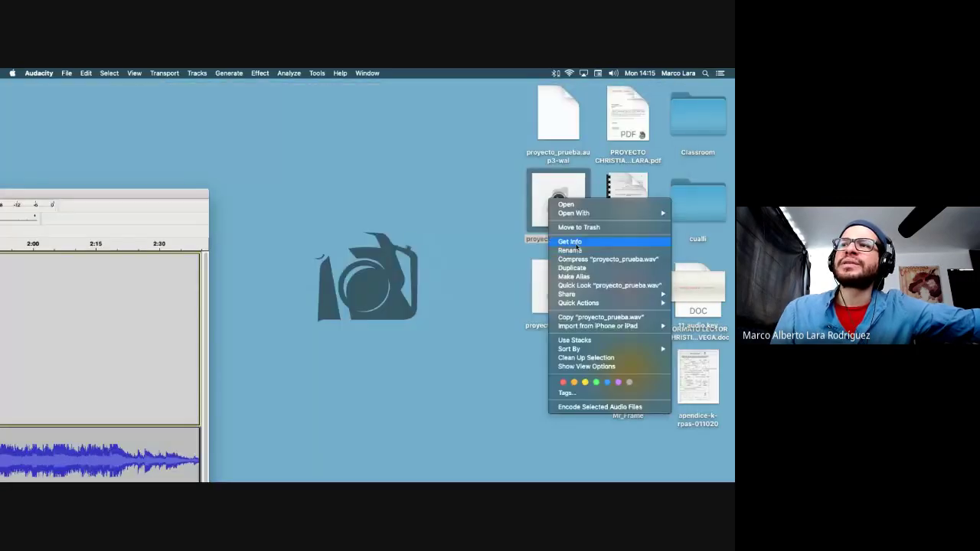
left_click(578, 241)
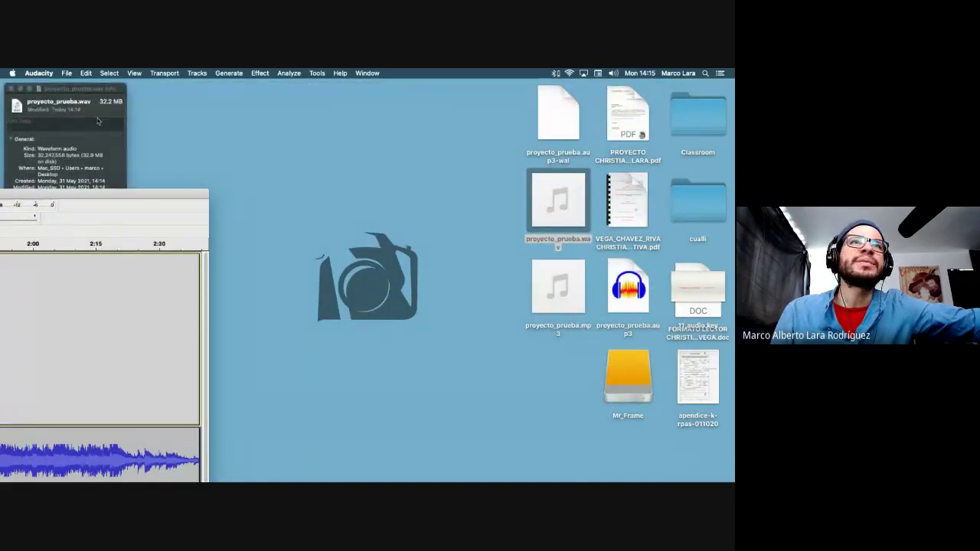
right_click(565, 297)
left_click(573, 309)
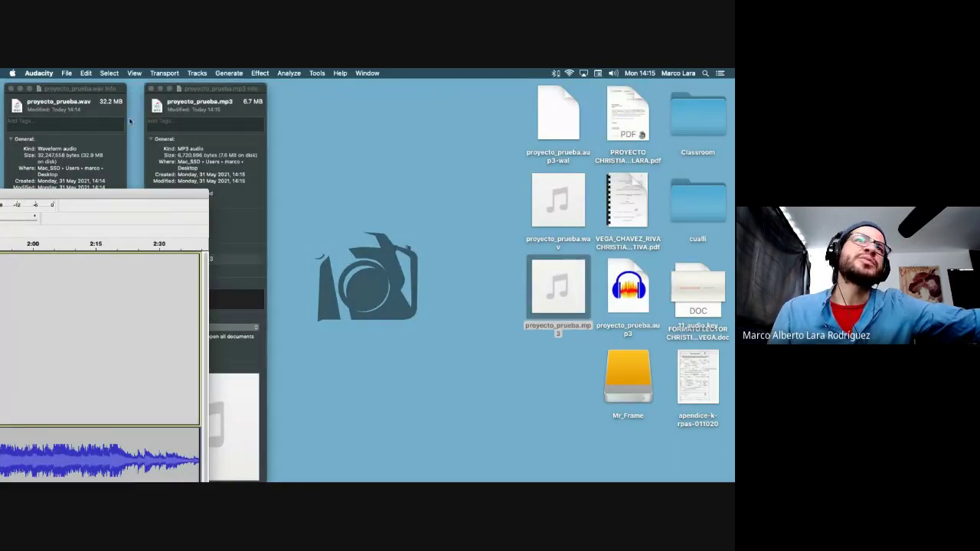
left_click(11, 89)
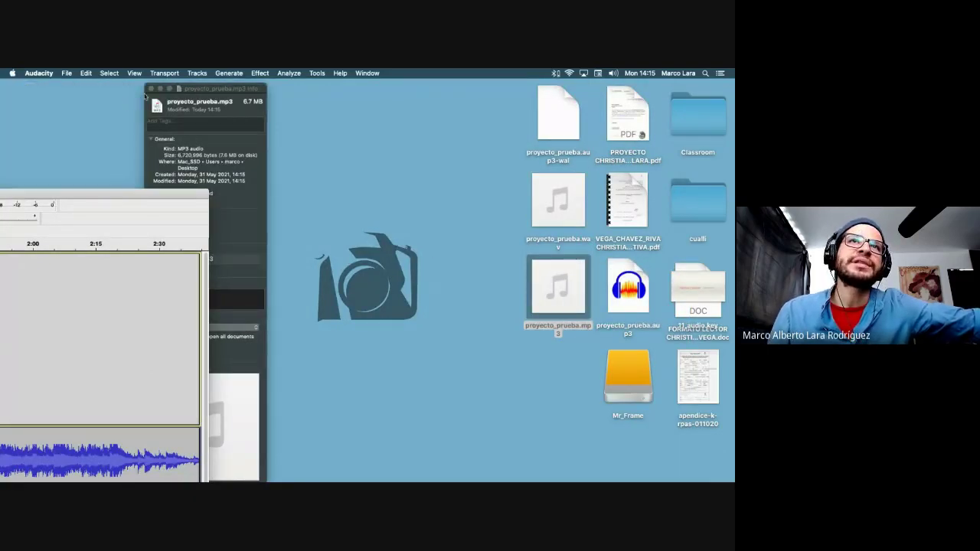
left_click(151, 89)
left_click_drag(135, 197, 686, 95)
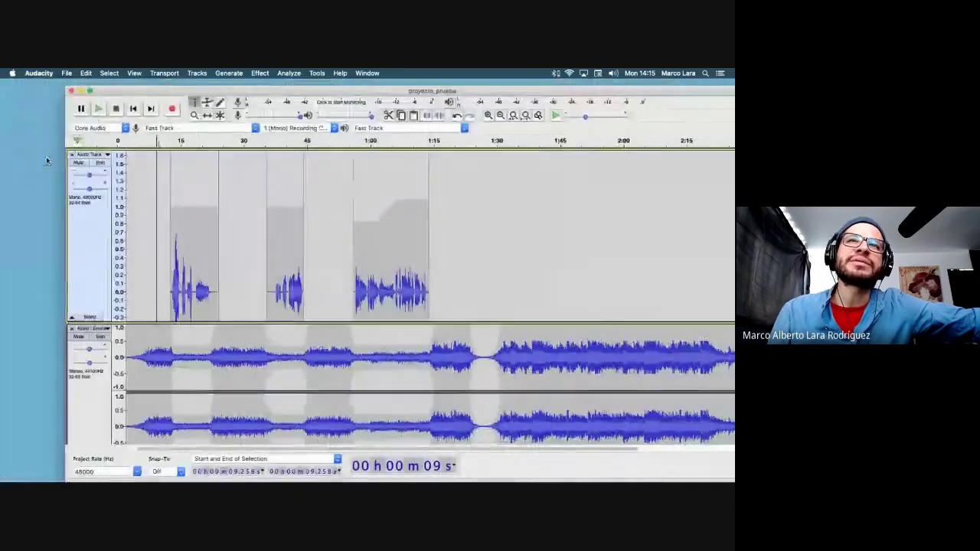
Step: Dismiss the project window and move the exported proyecto_prueba.wav and proyecto_prueba.mp3 from the desktop to the Trash
key("super+h")
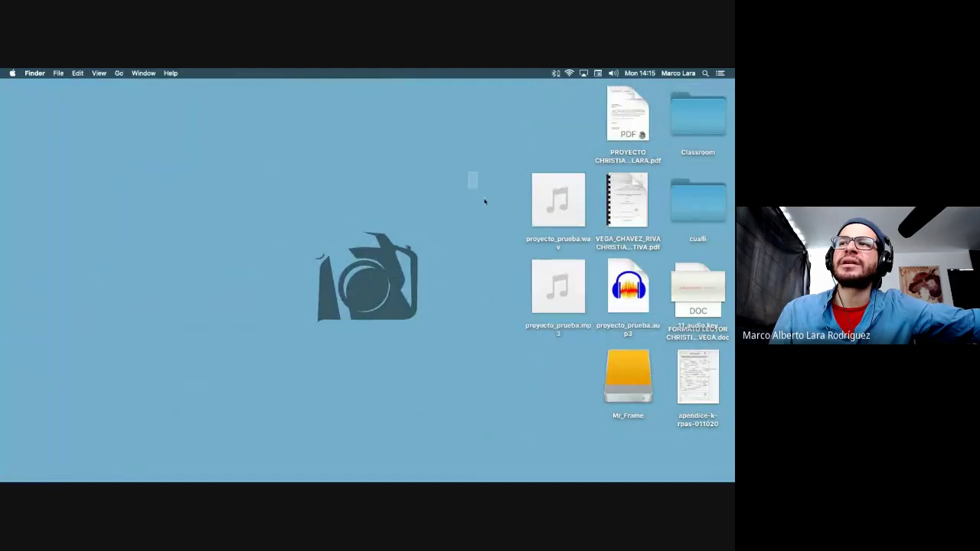
left_click_drag(485, 202, 558, 327)
key("super+BackSpace")
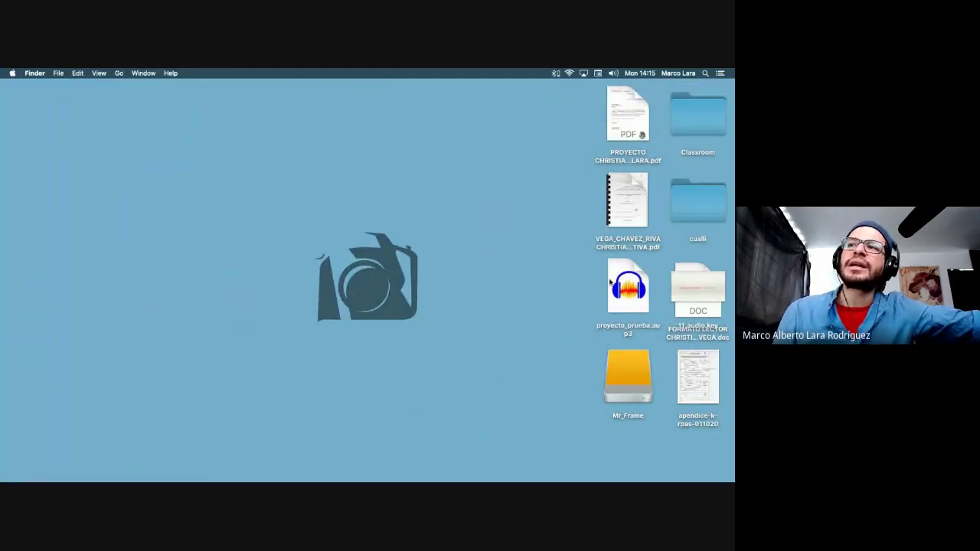